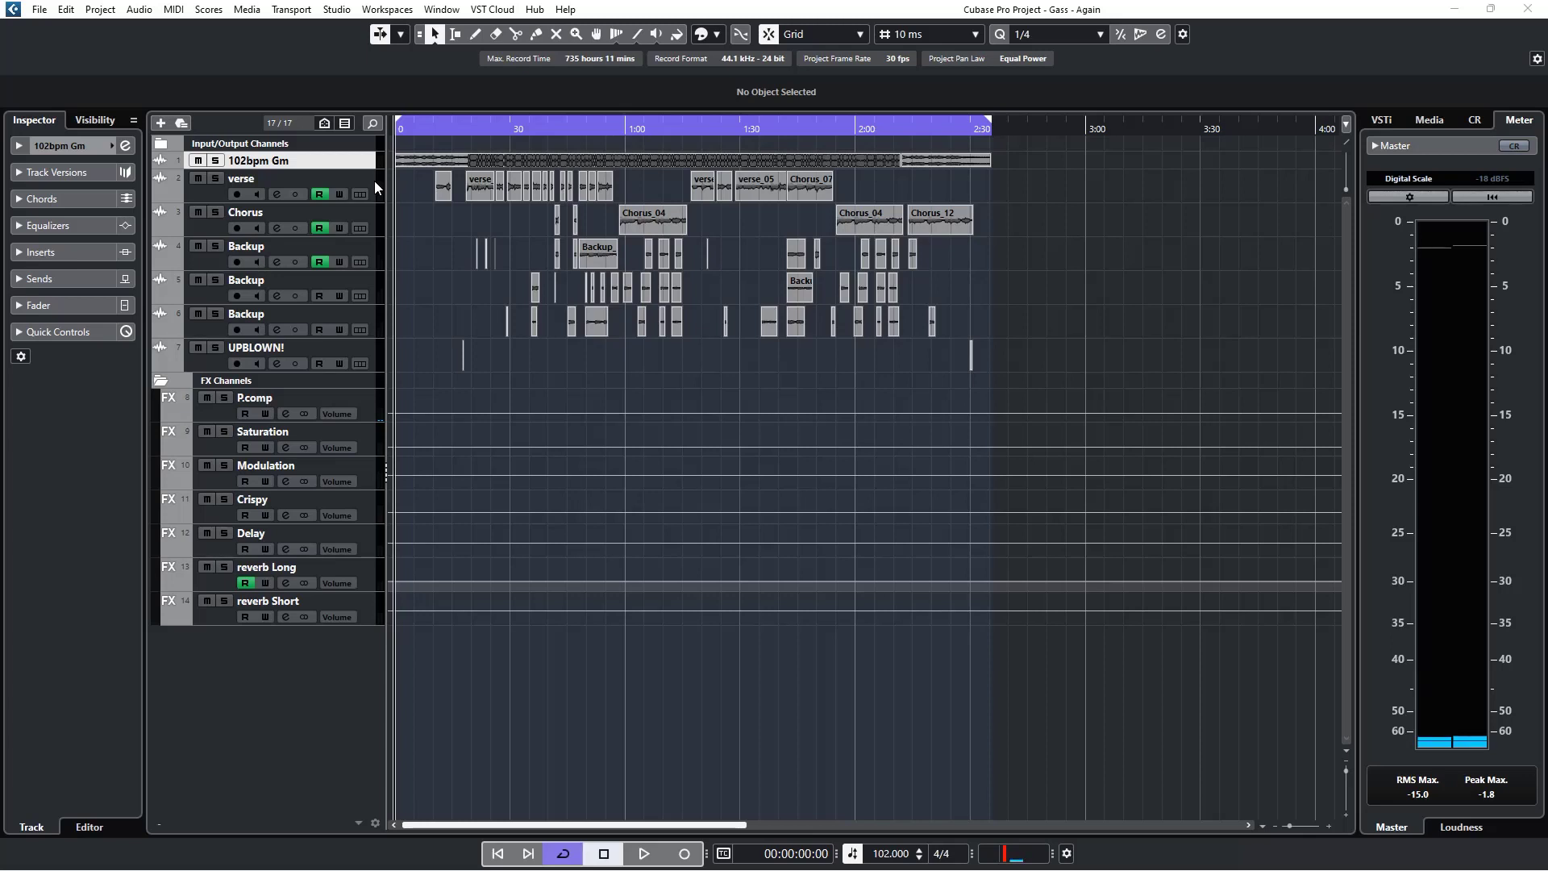
Step: Bypass all inserts and sends on the verse, Chorus, three Backup and UPBLOWN! tracks
click(375, 182)
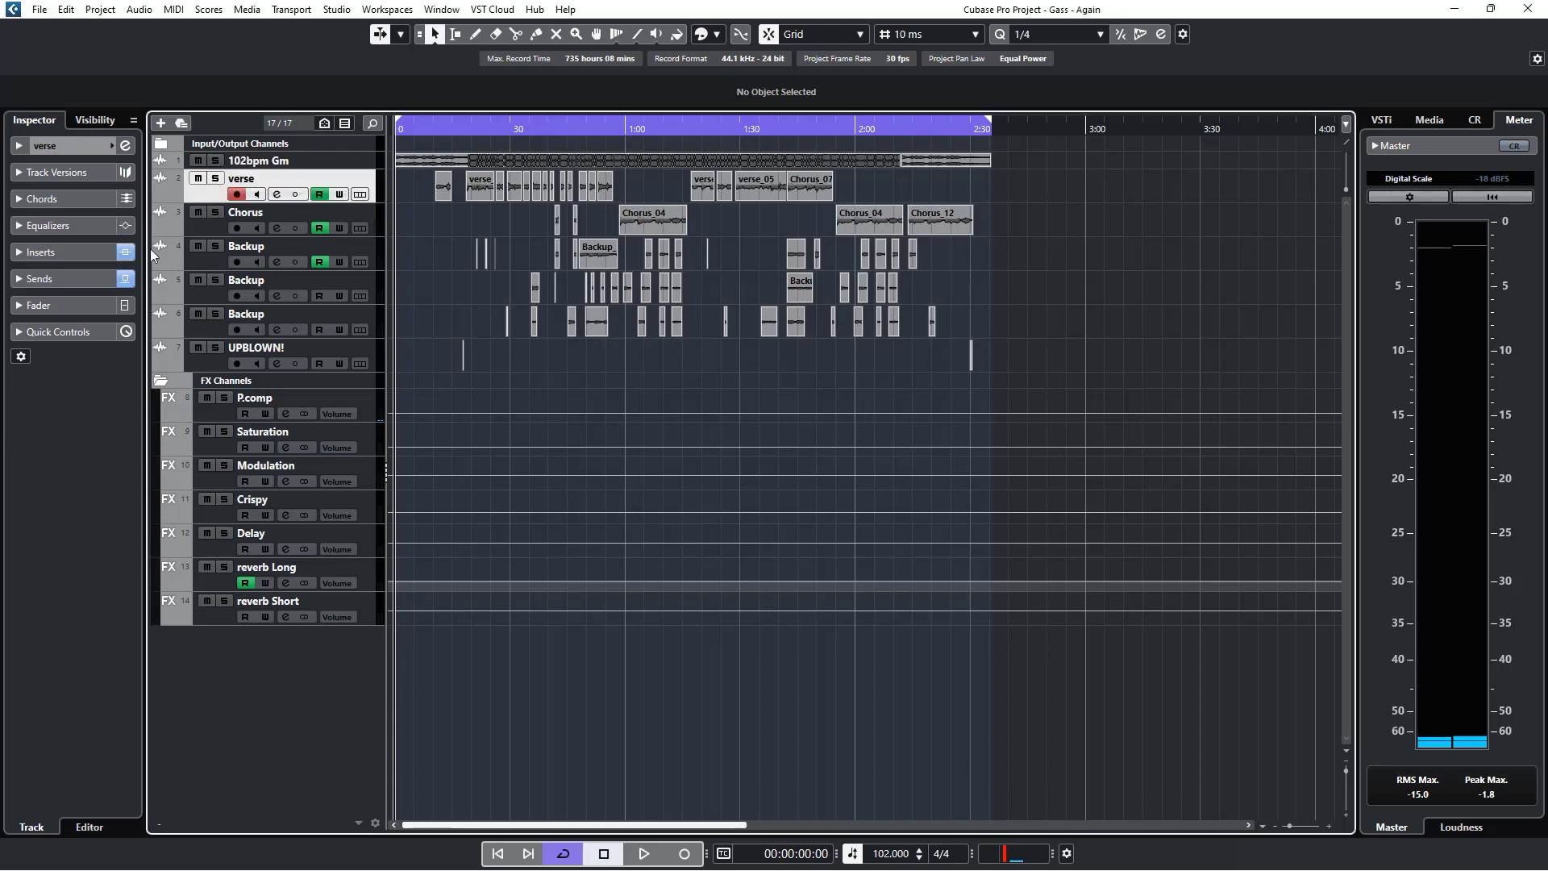
click(85, 250)
click(114, 254)
click(124, 255)
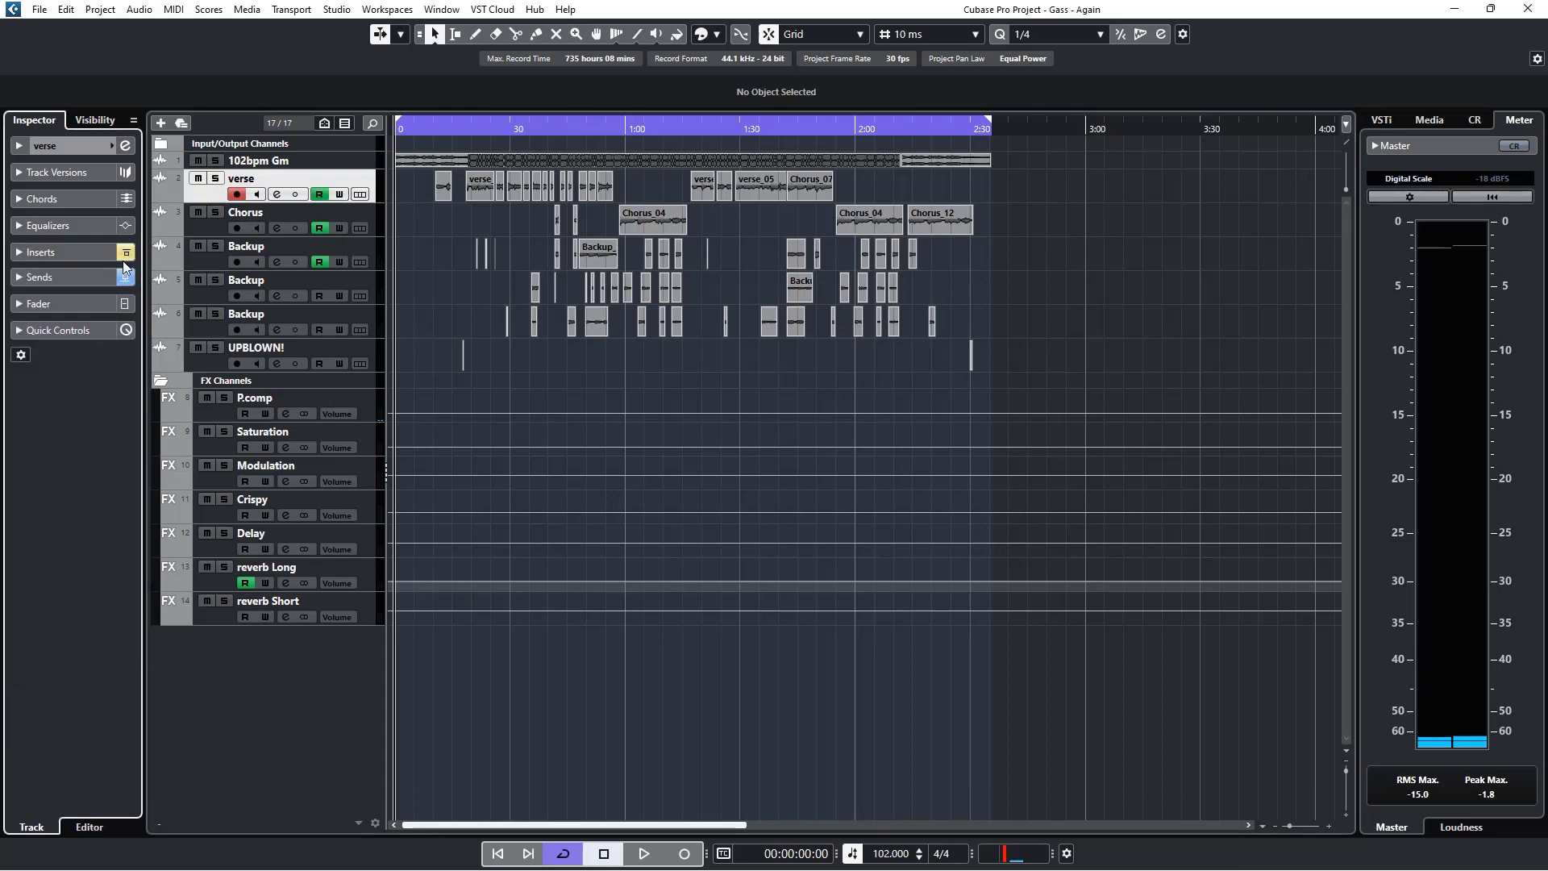
click(378, 216)
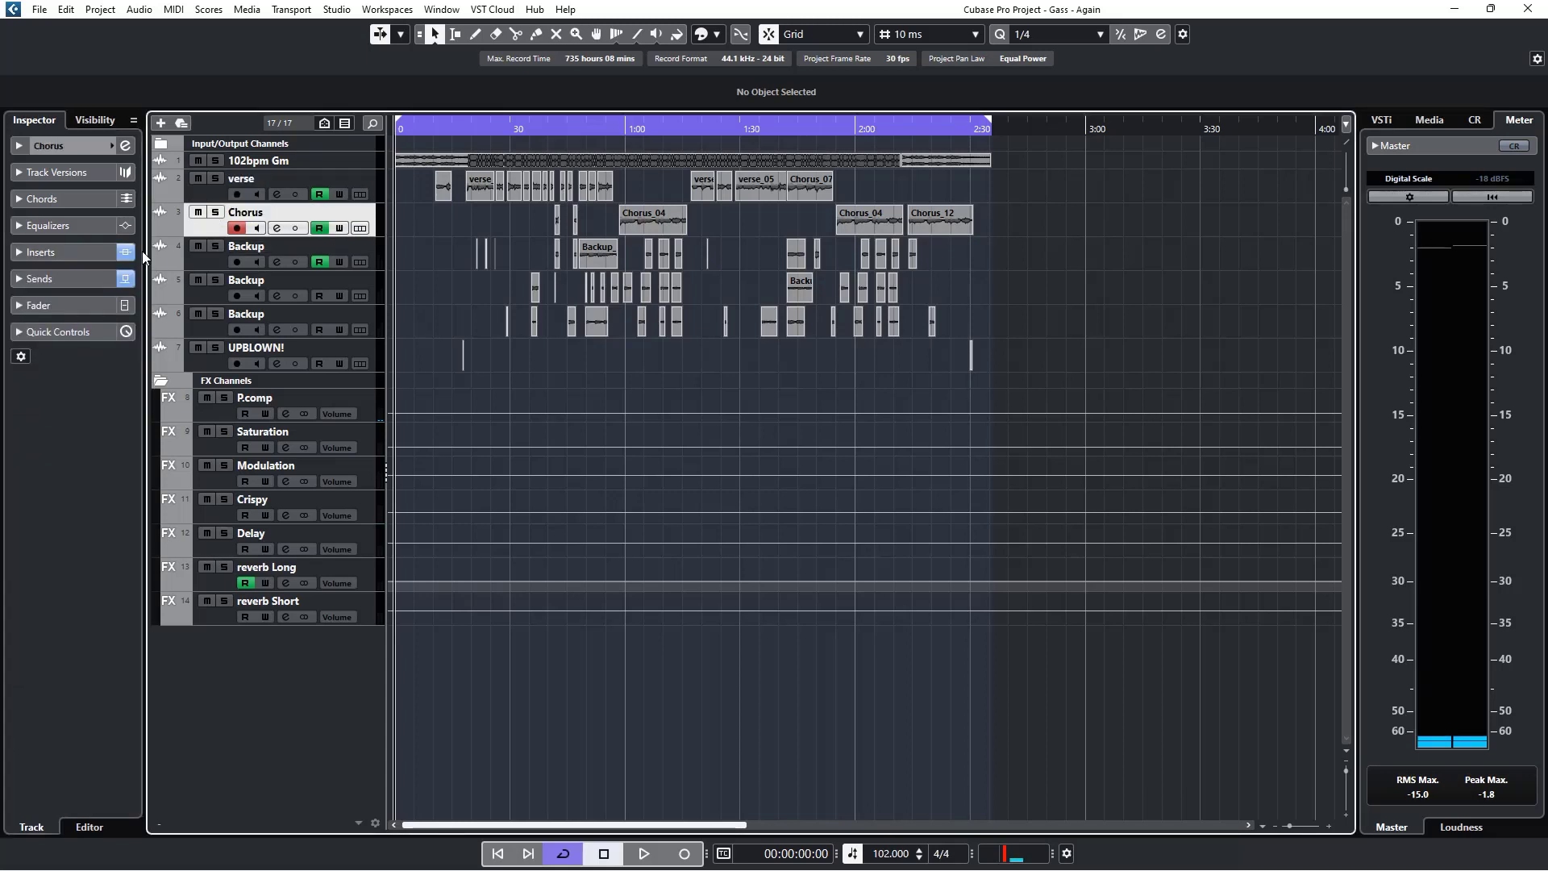
click(318, 262)
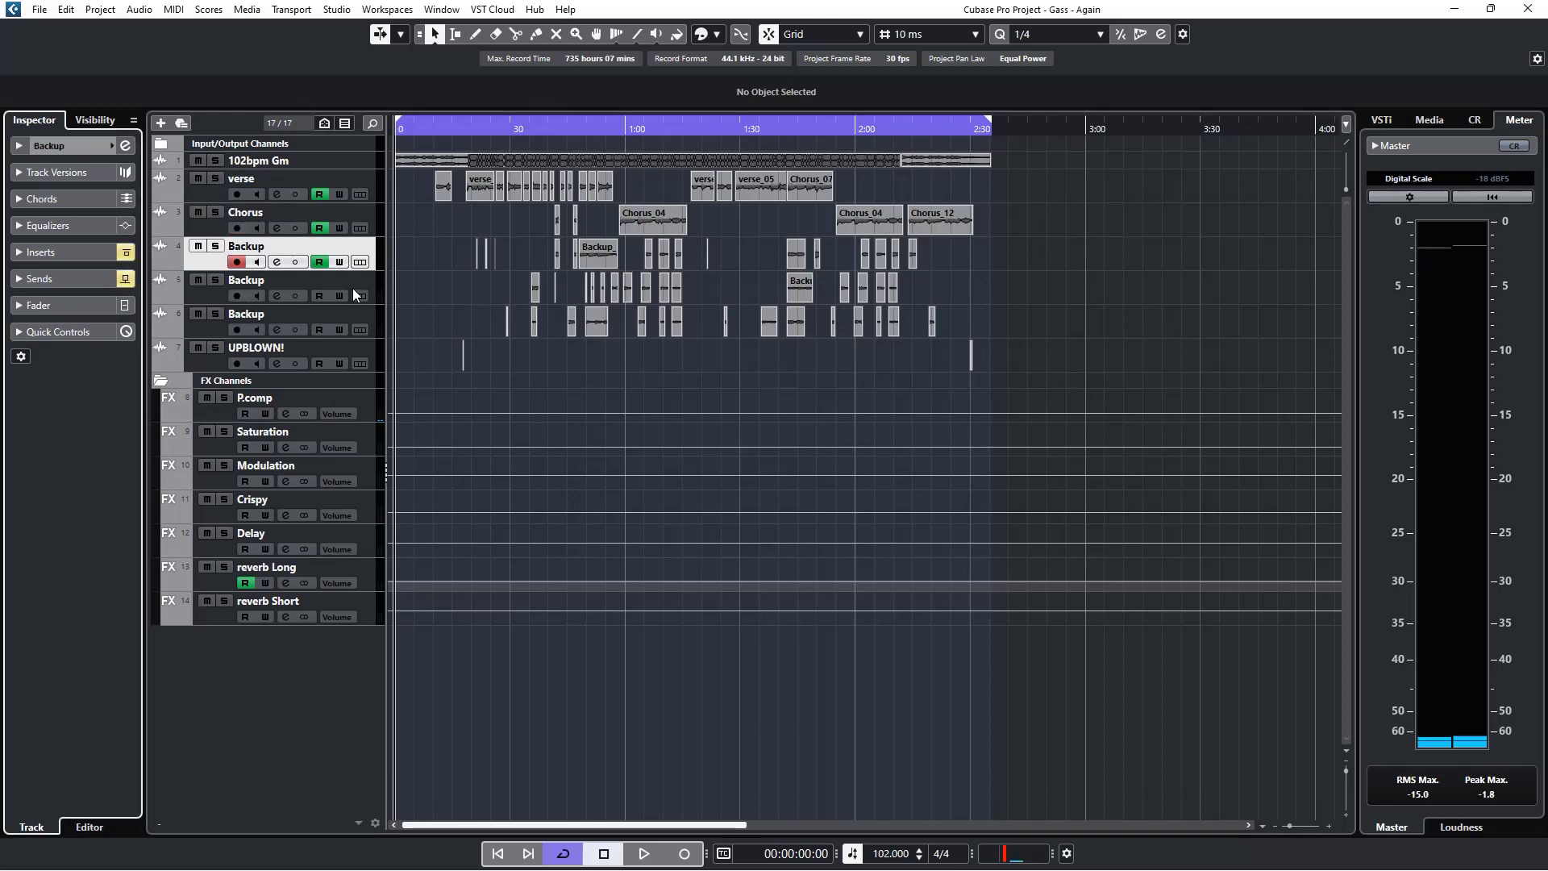
click(377, 284)
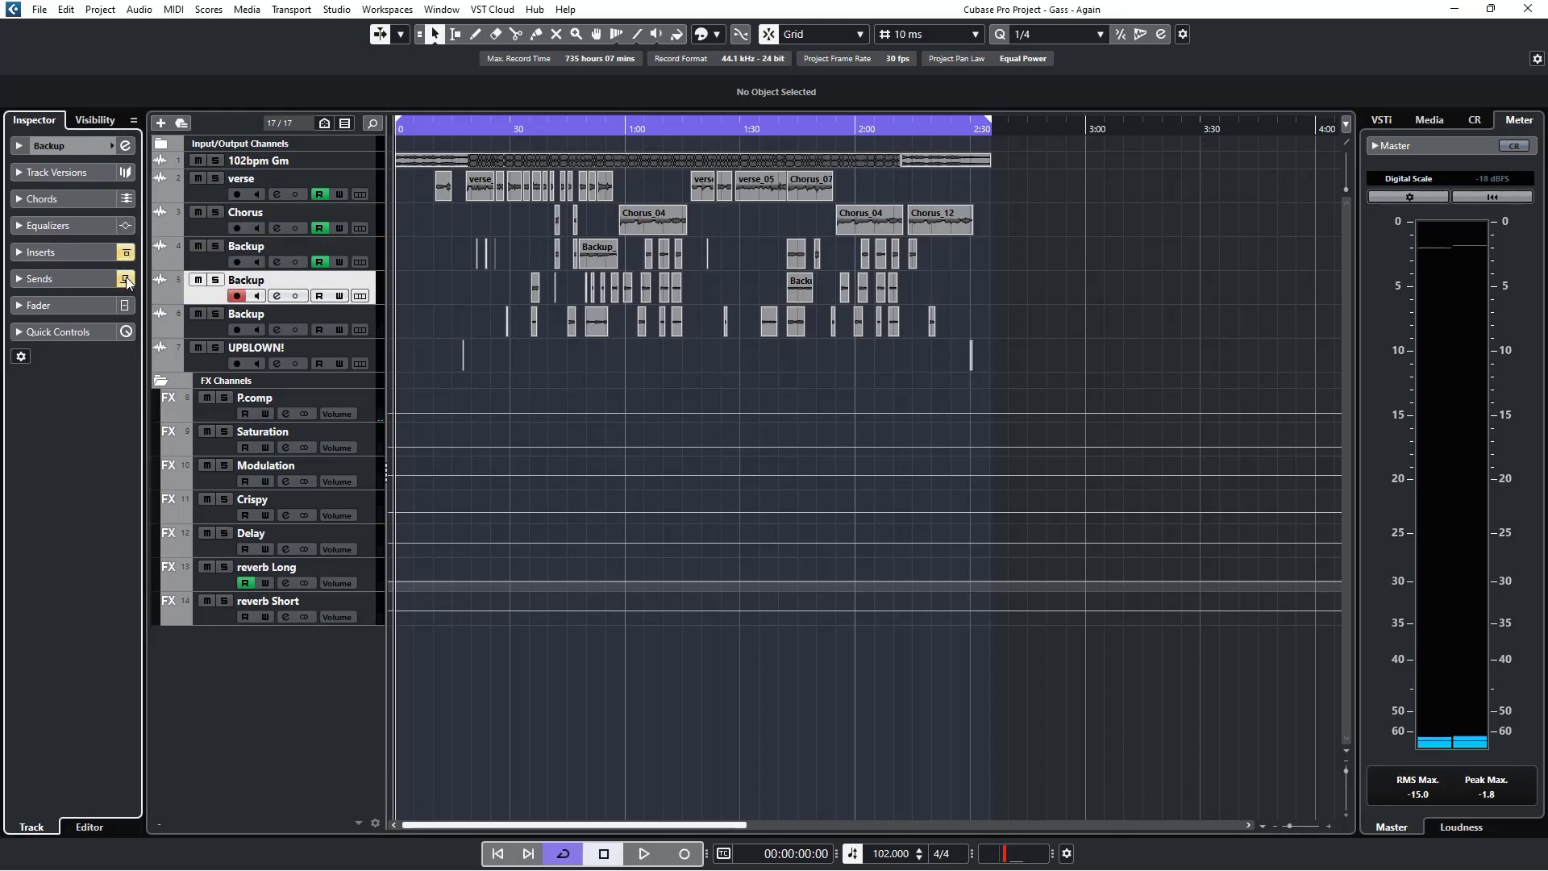
click(375, 324)
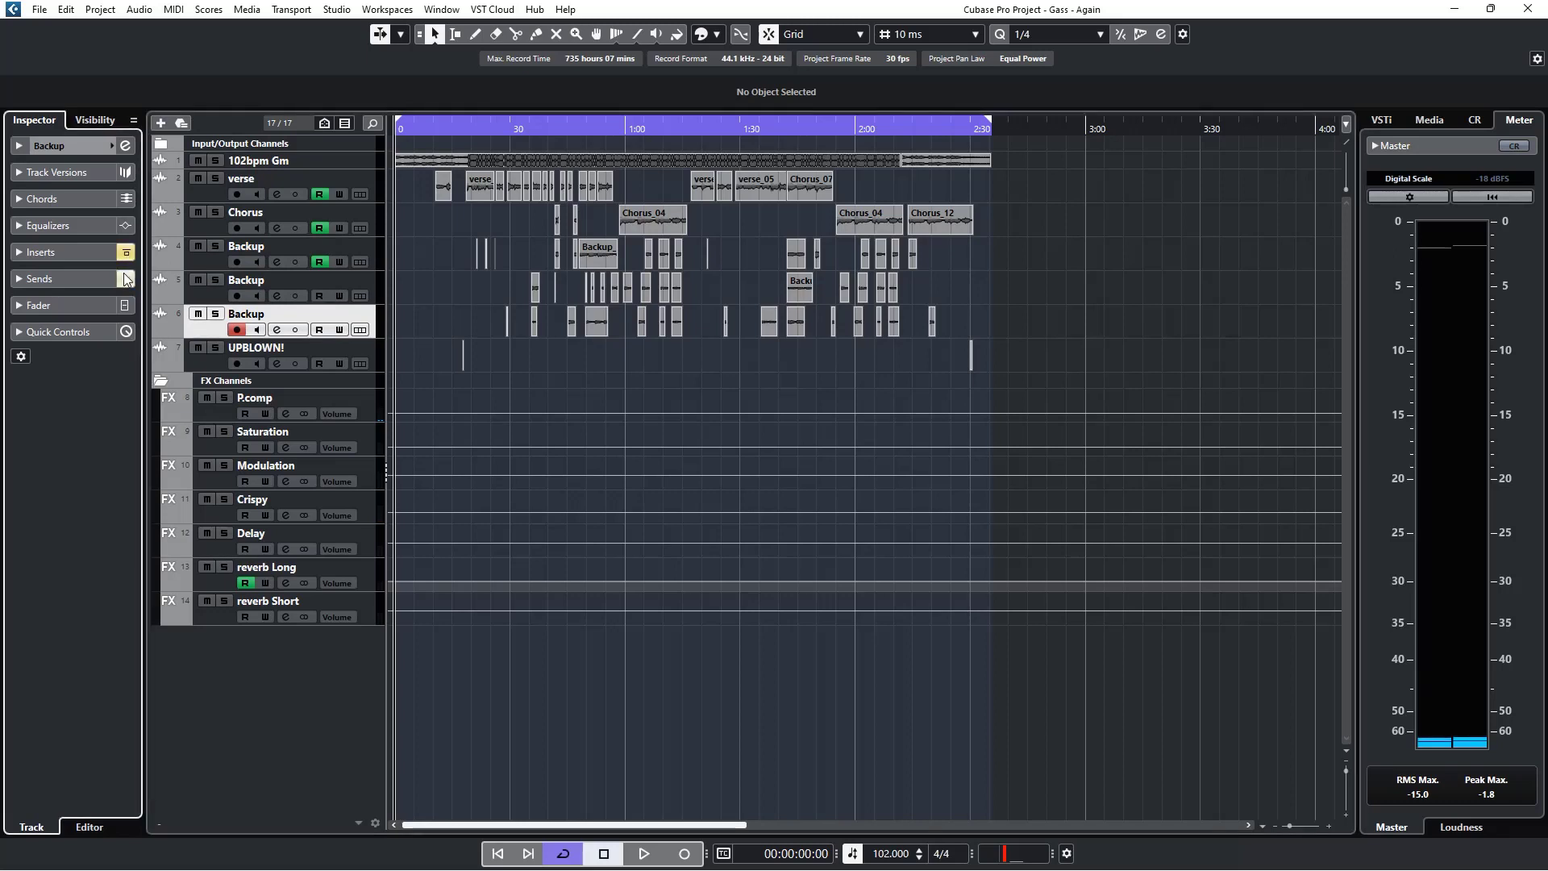
click(375, 348)
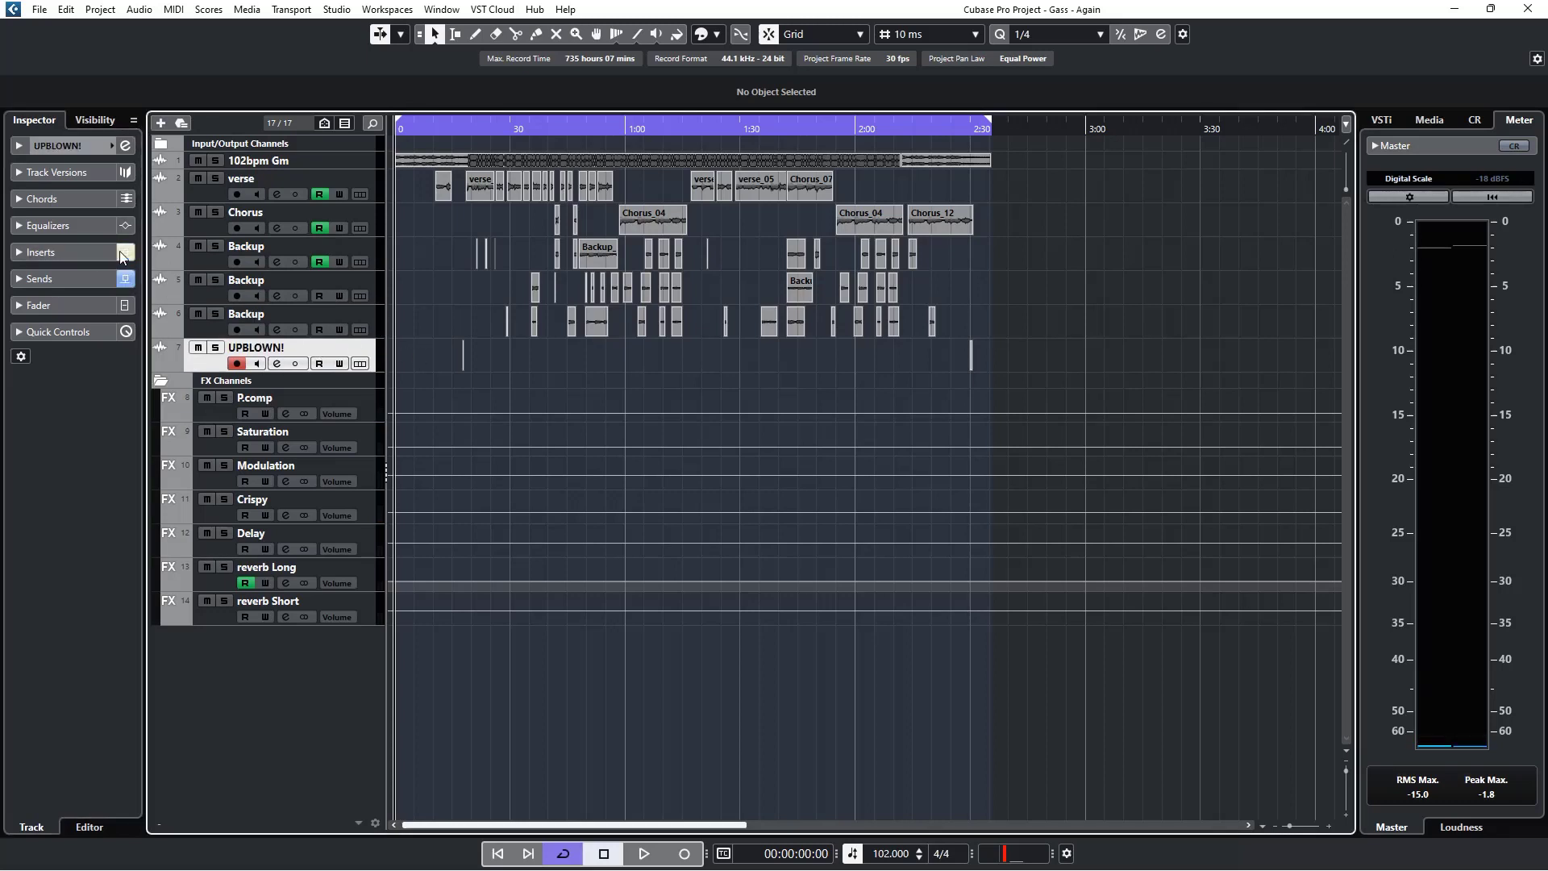
Step: Play the mix from the start of the first verse to about 0:30 with the vocal effects bypassed
click(462, 124)
click(466, 124)
key(space)
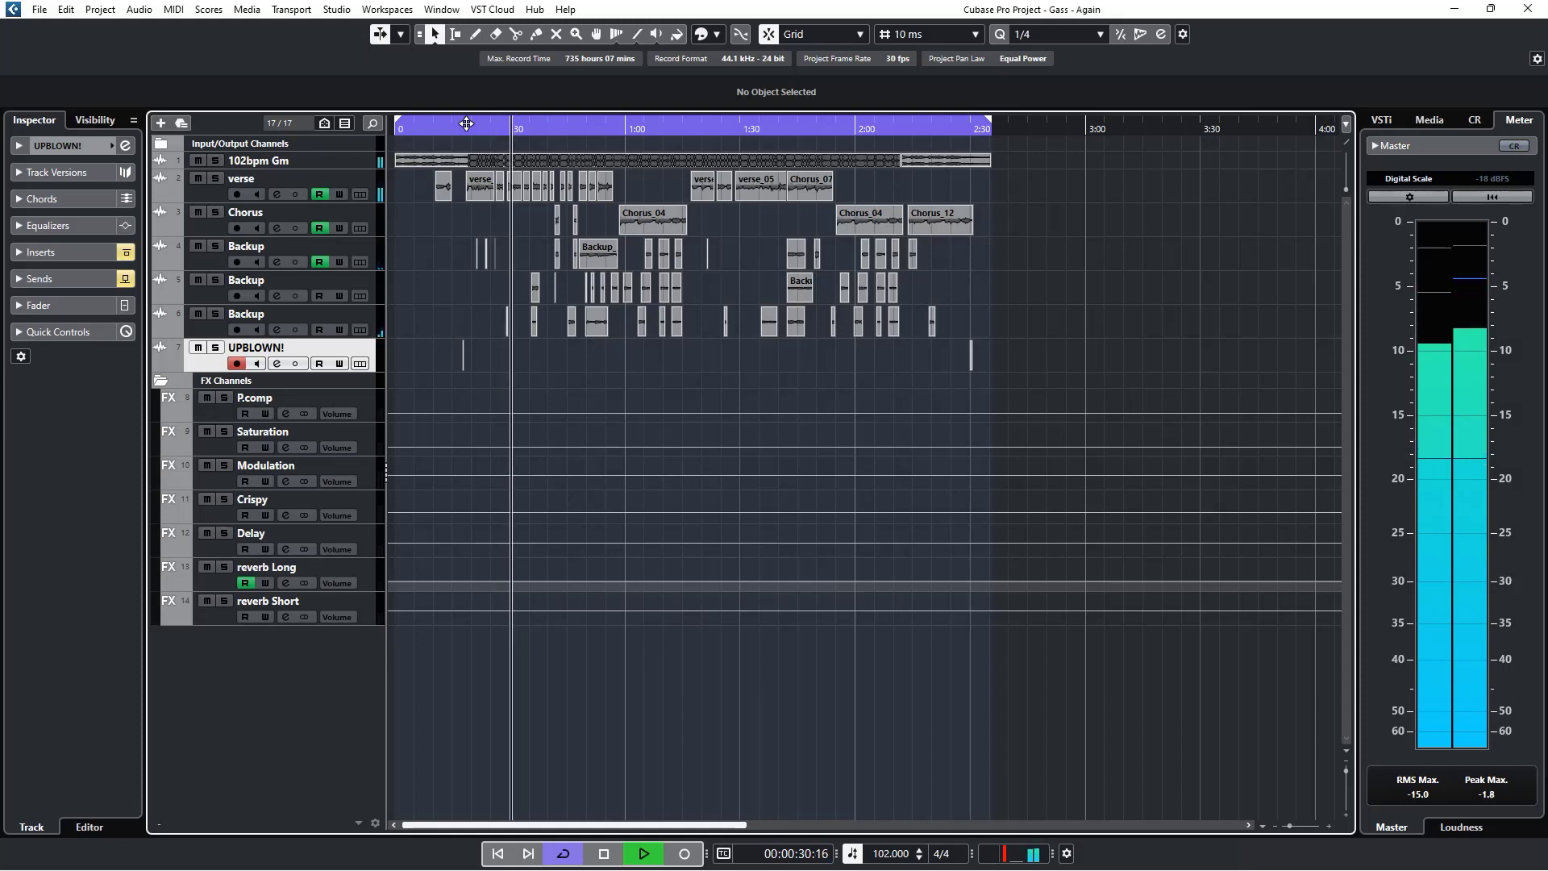
key(space)
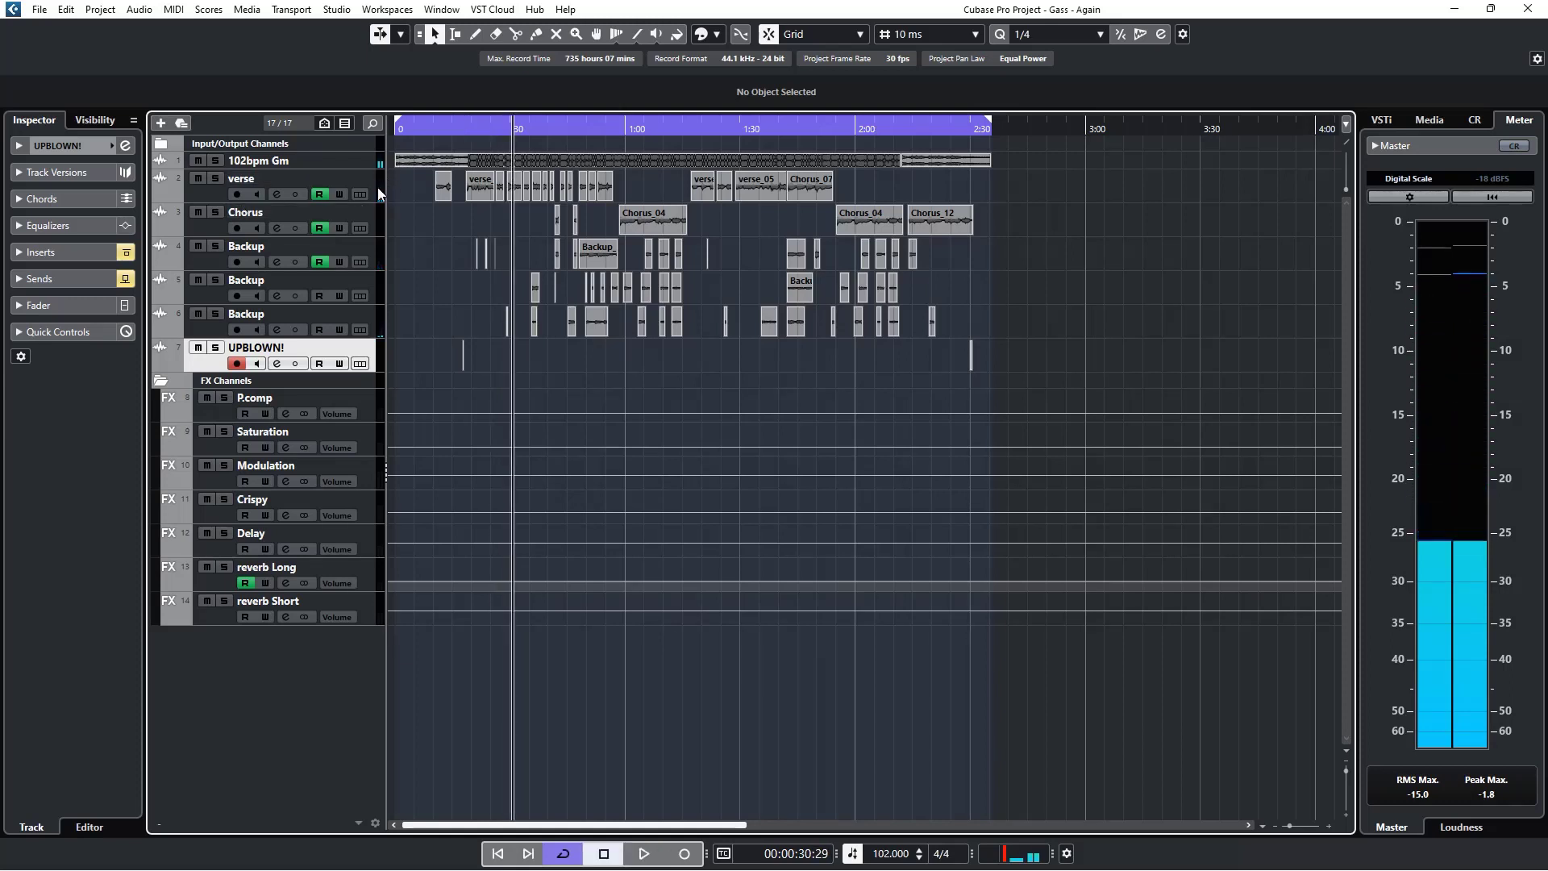
Step: Reactivate the bypassed inserts and sends on the verse and Chorus tracks
click(307, 193)
click(127, 228)
click(126, 253)
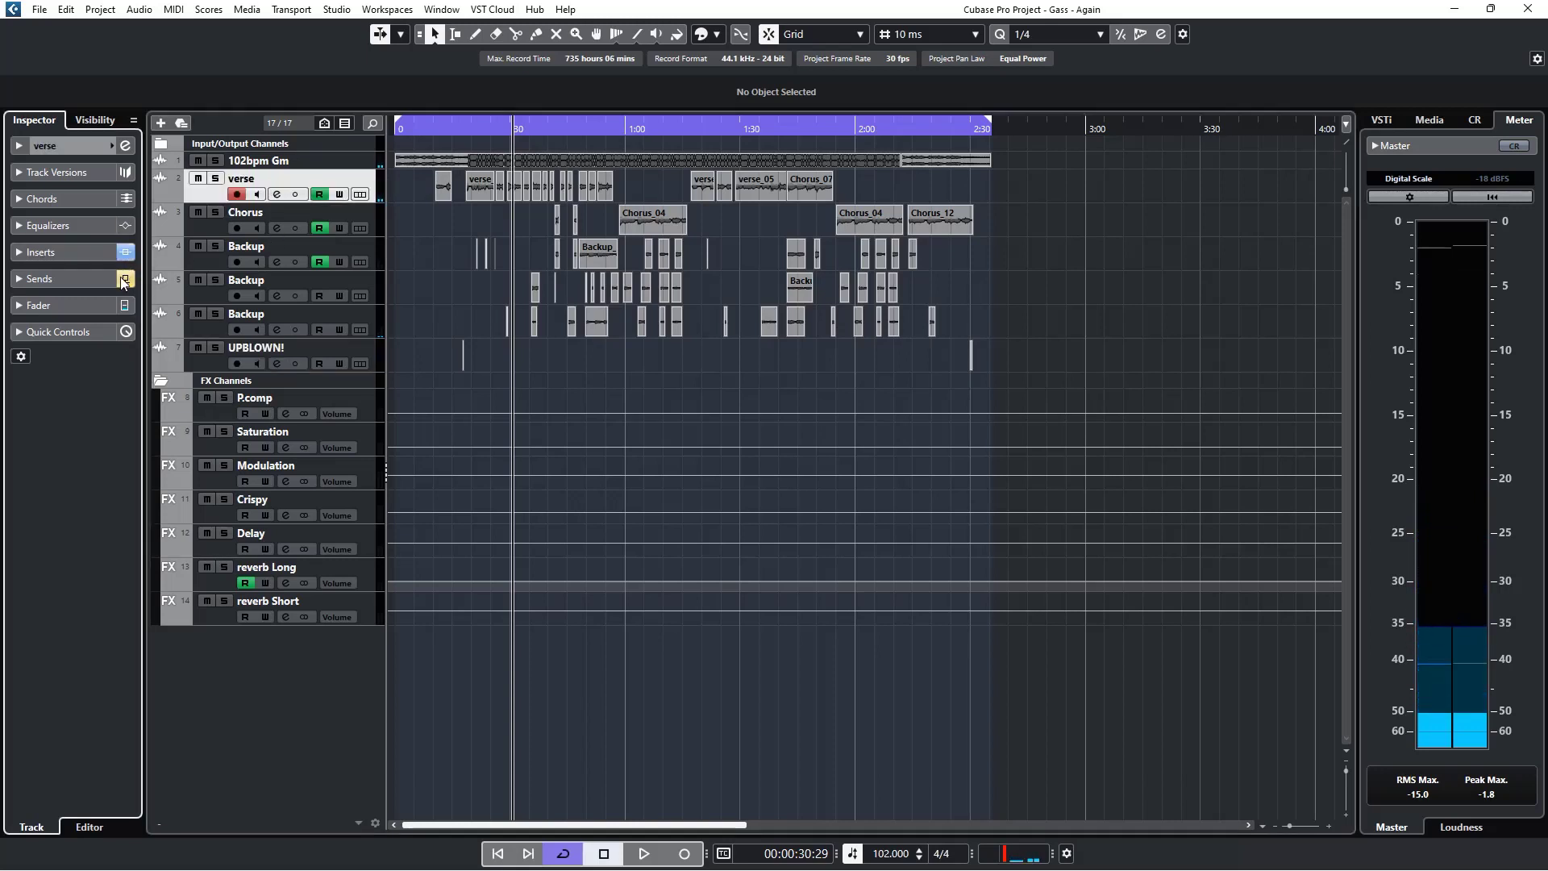
click(126, 279)
click(377, 219)
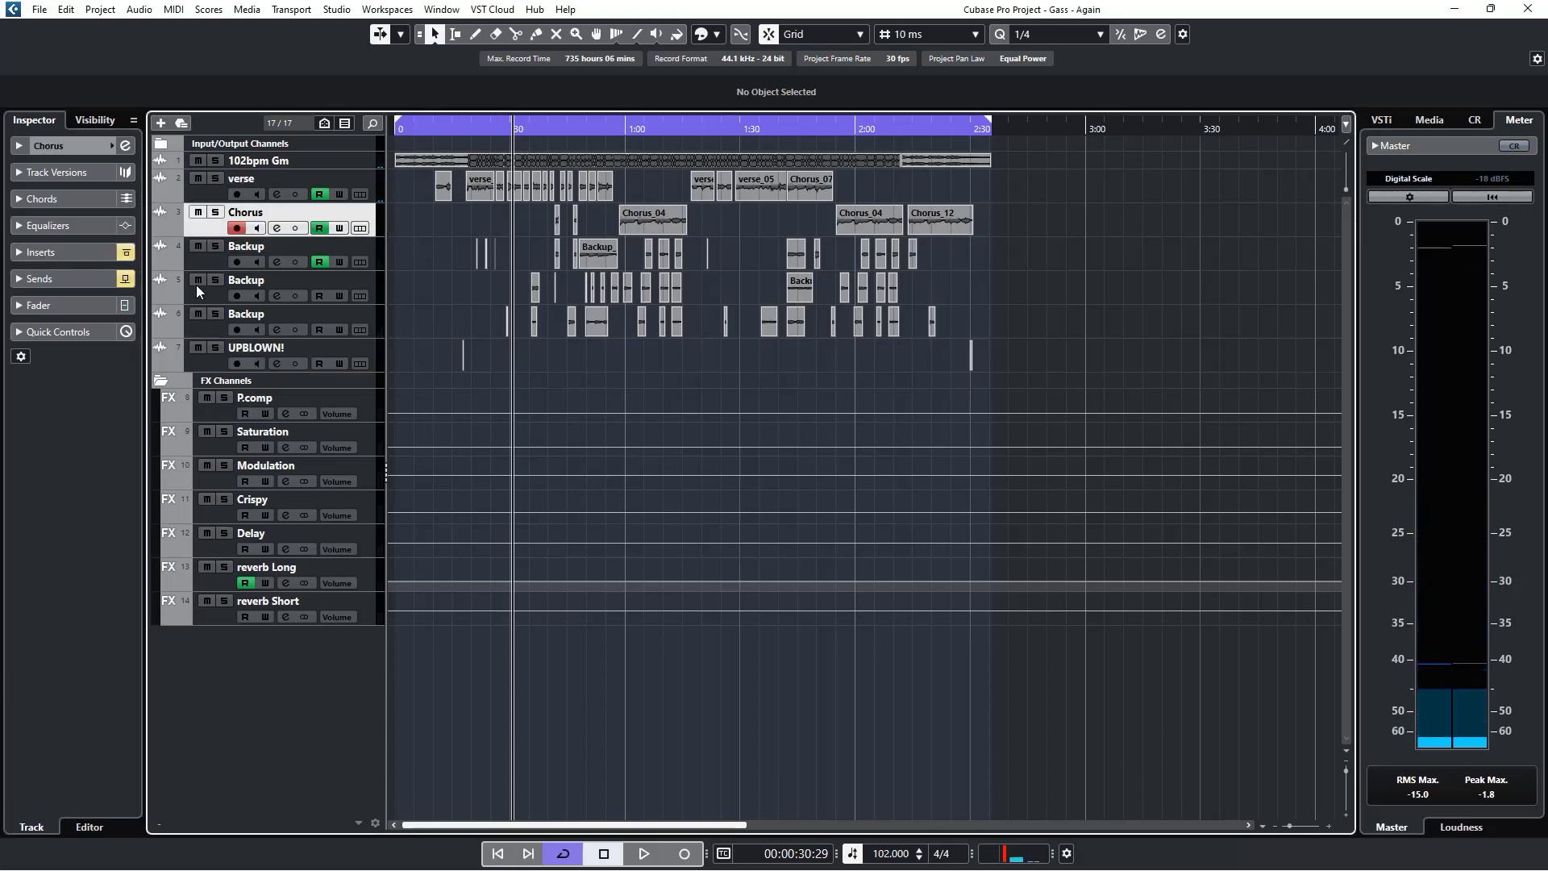
click(126, 279)
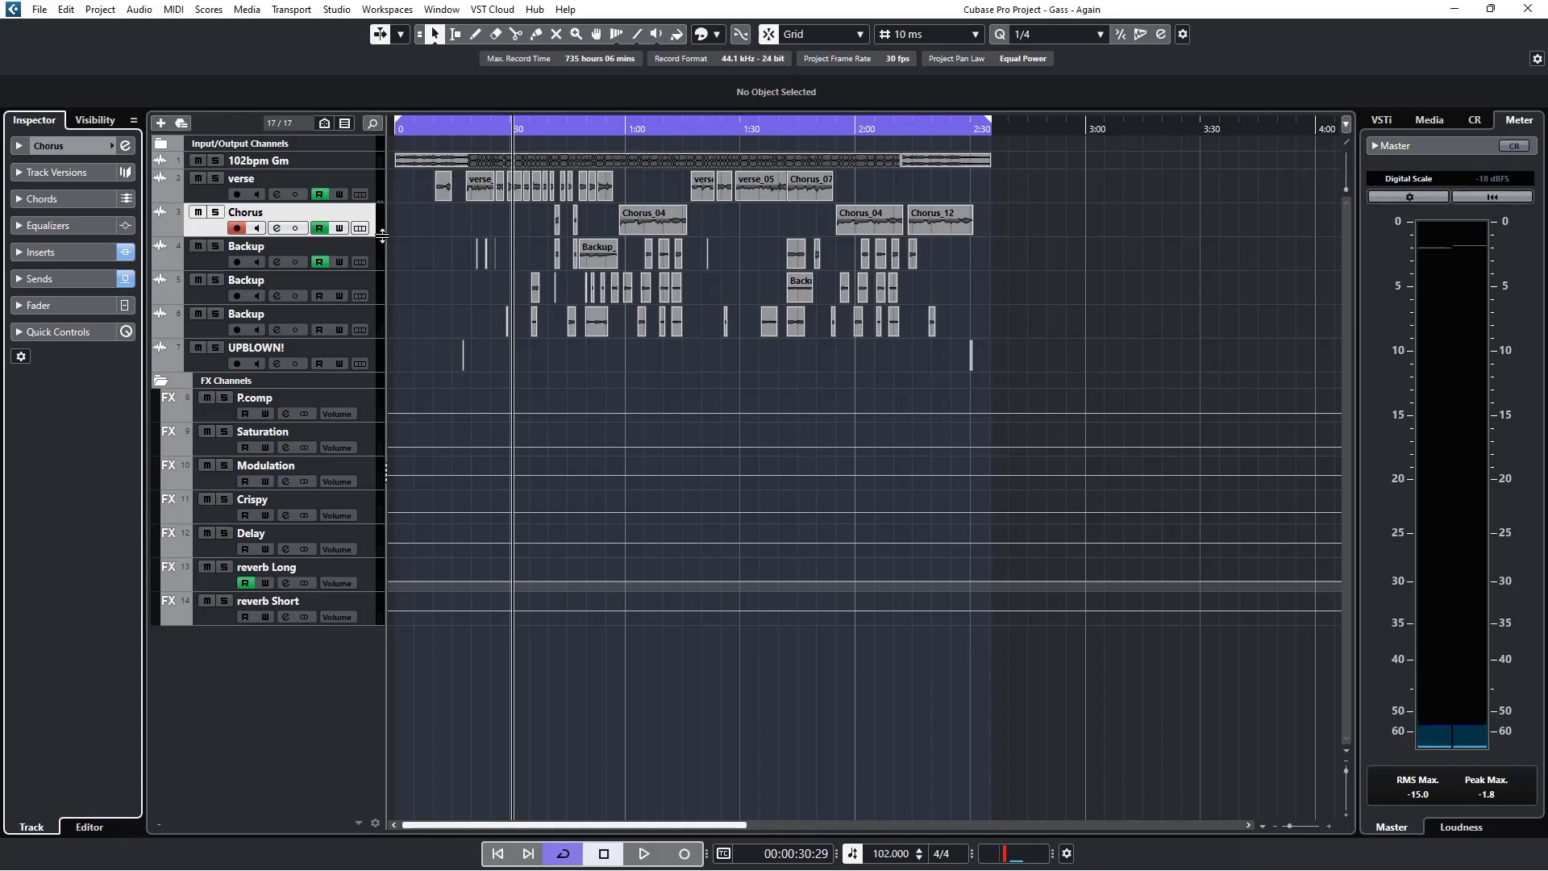
Step: Reactivate the bypassed inserts and sends on the three Backup tracks and the UPBLOWN! track
click(377, 253)
click(125, 252)
click(126, 279)
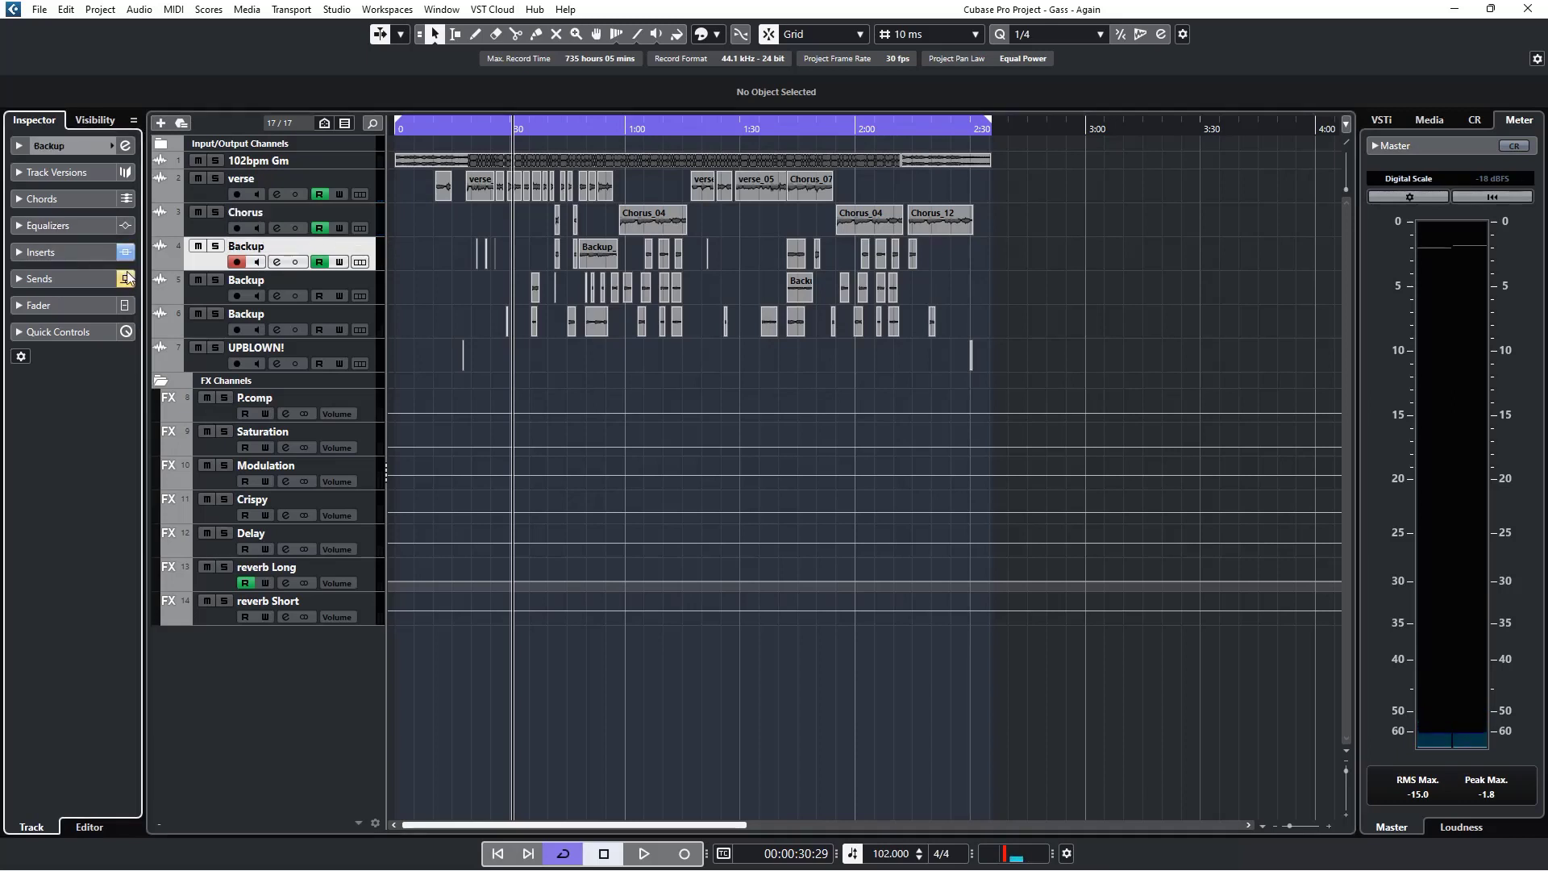
click(377, 282)
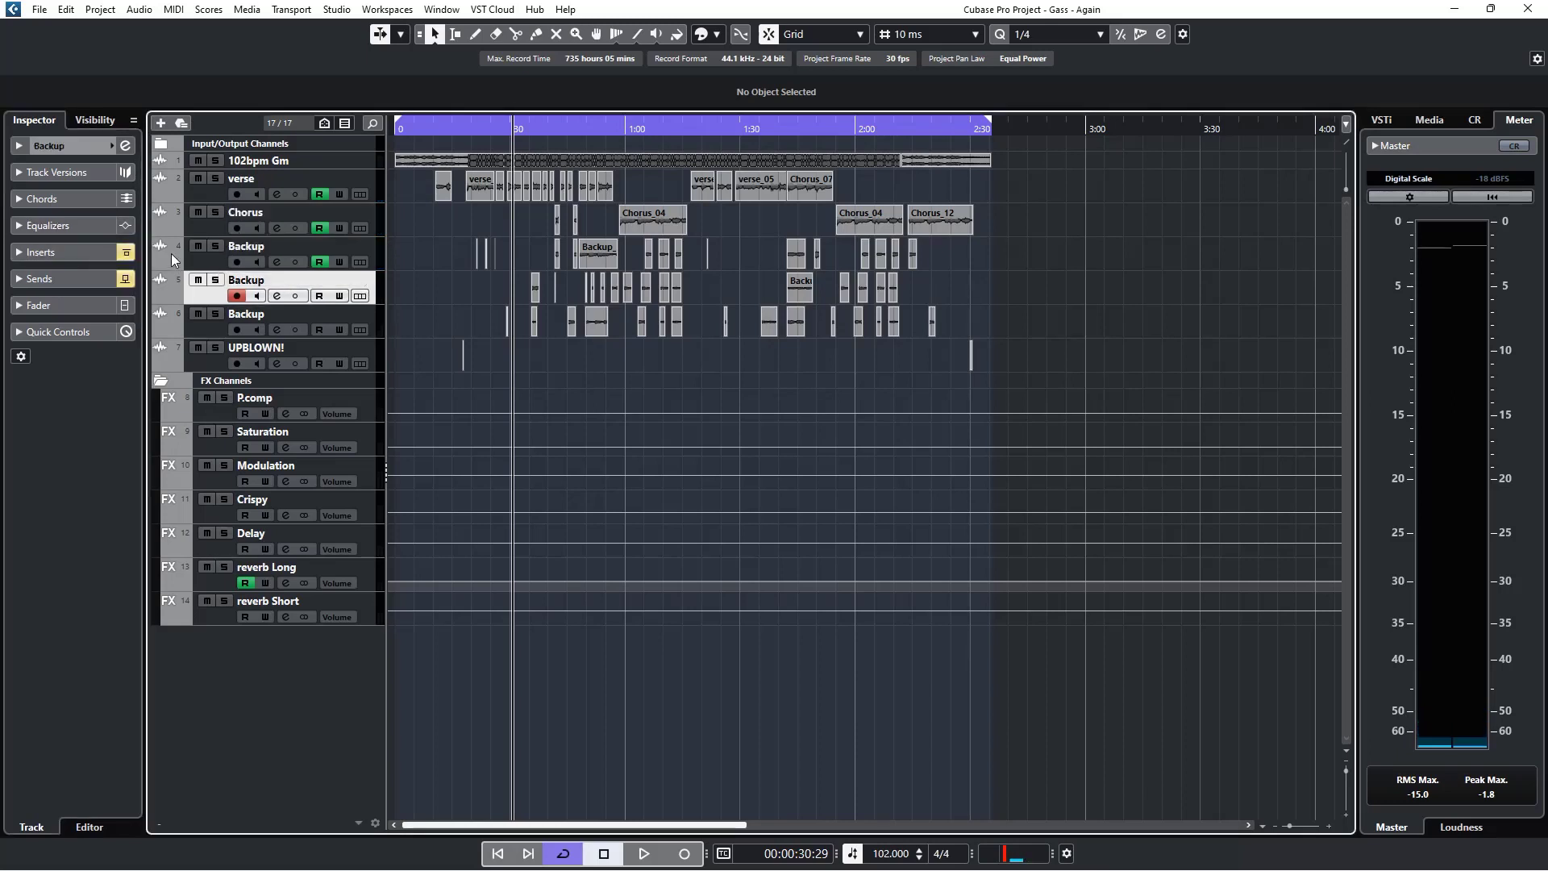
click(125, 279)
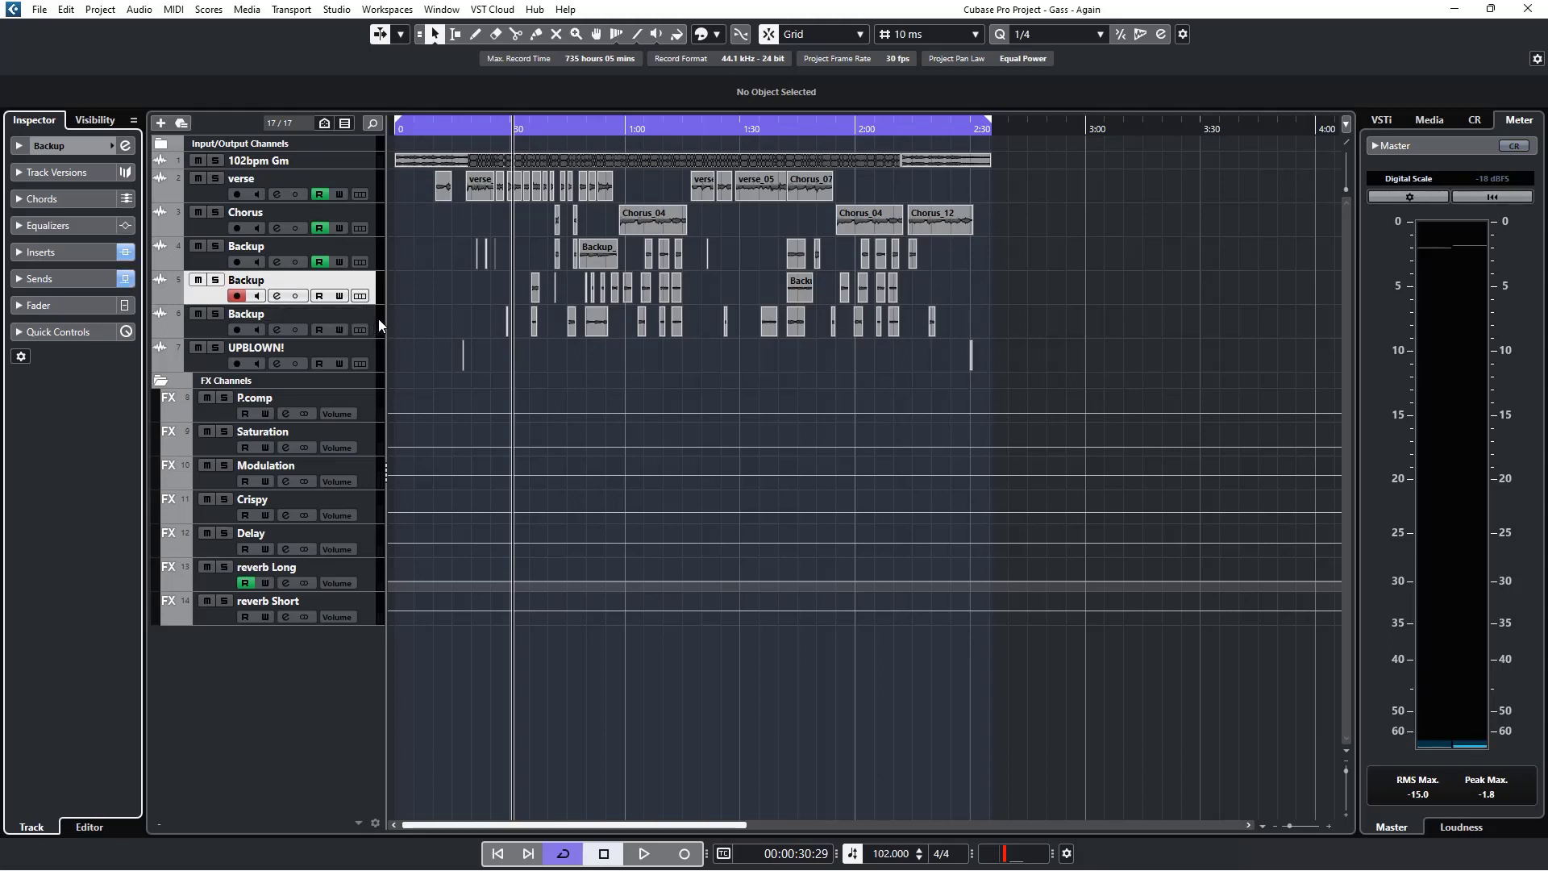
click(379, 317)
click(124, 253)
click(124, 252)
click(125, 278)
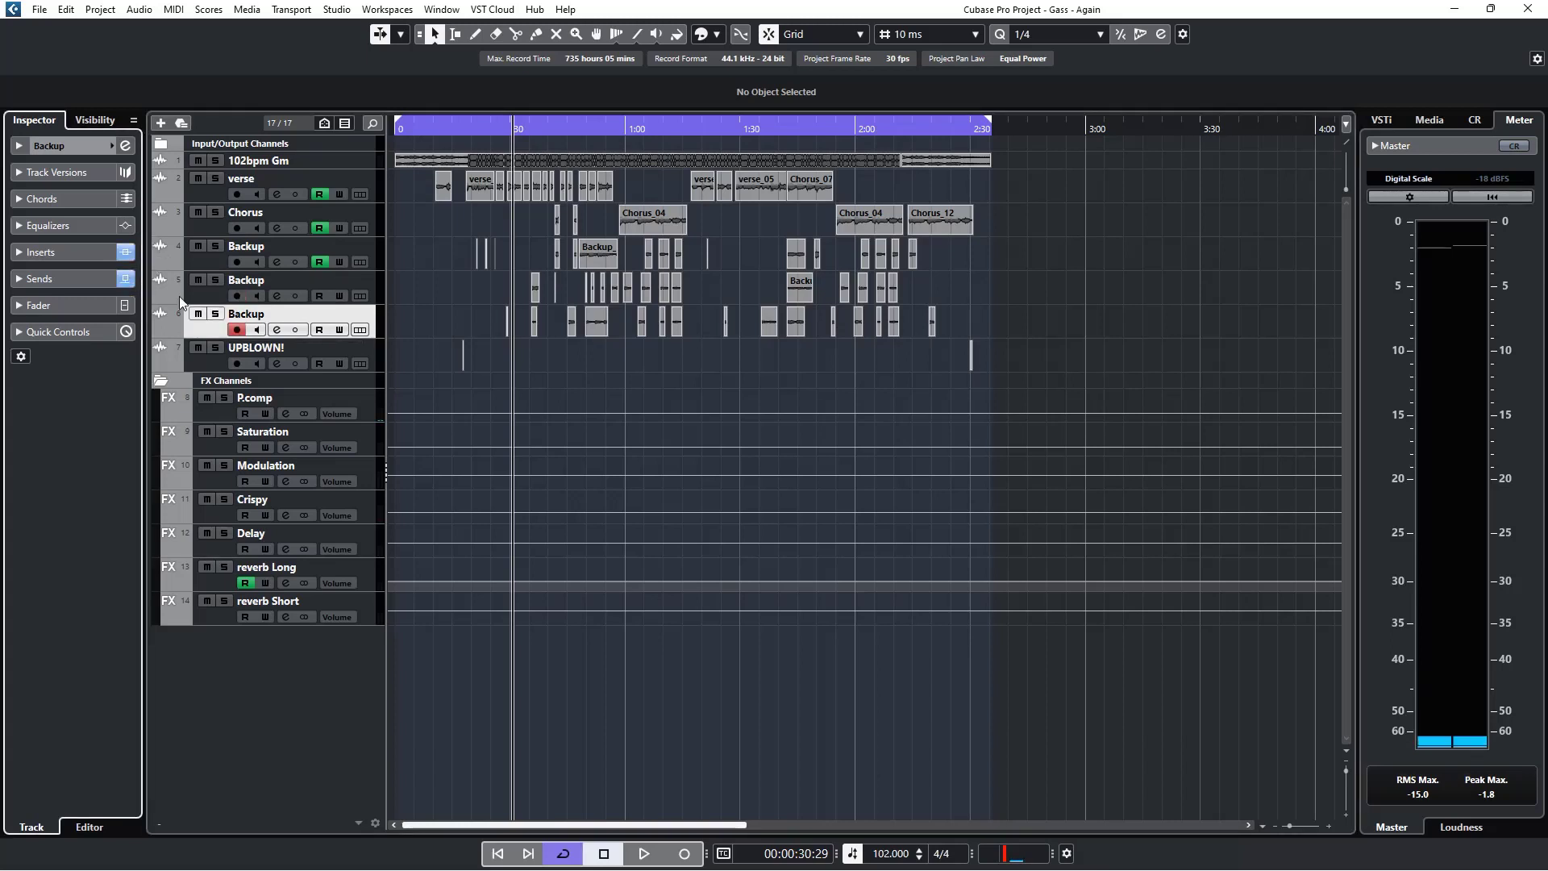
click(379, 355)
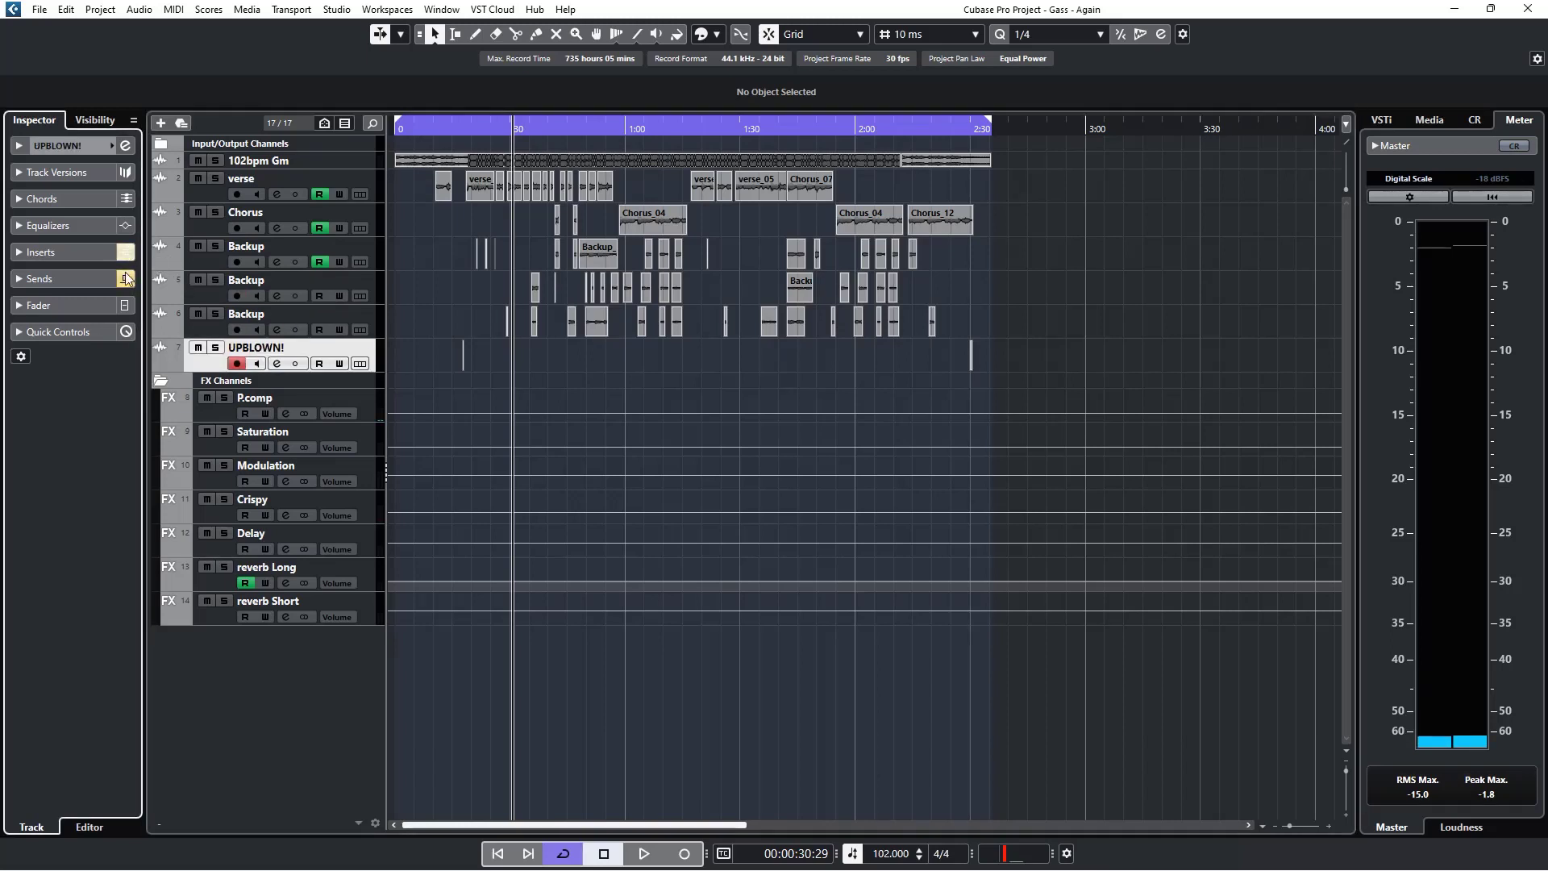
Step: Play the mix from about 0:17 to 0:33 with all vocal effects active
click(463, 127)
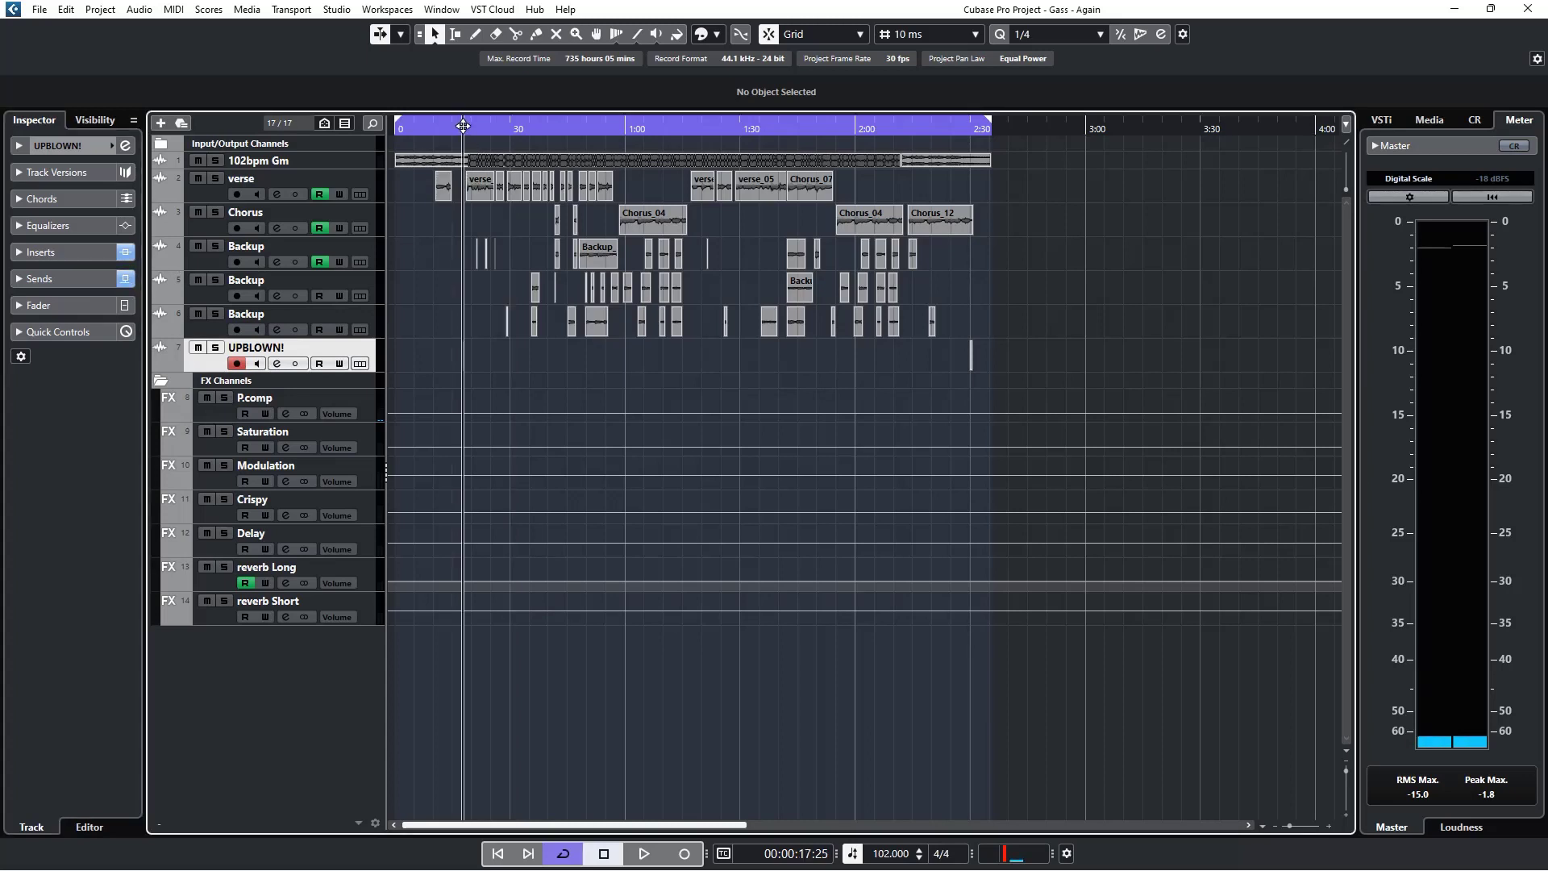
key(space)
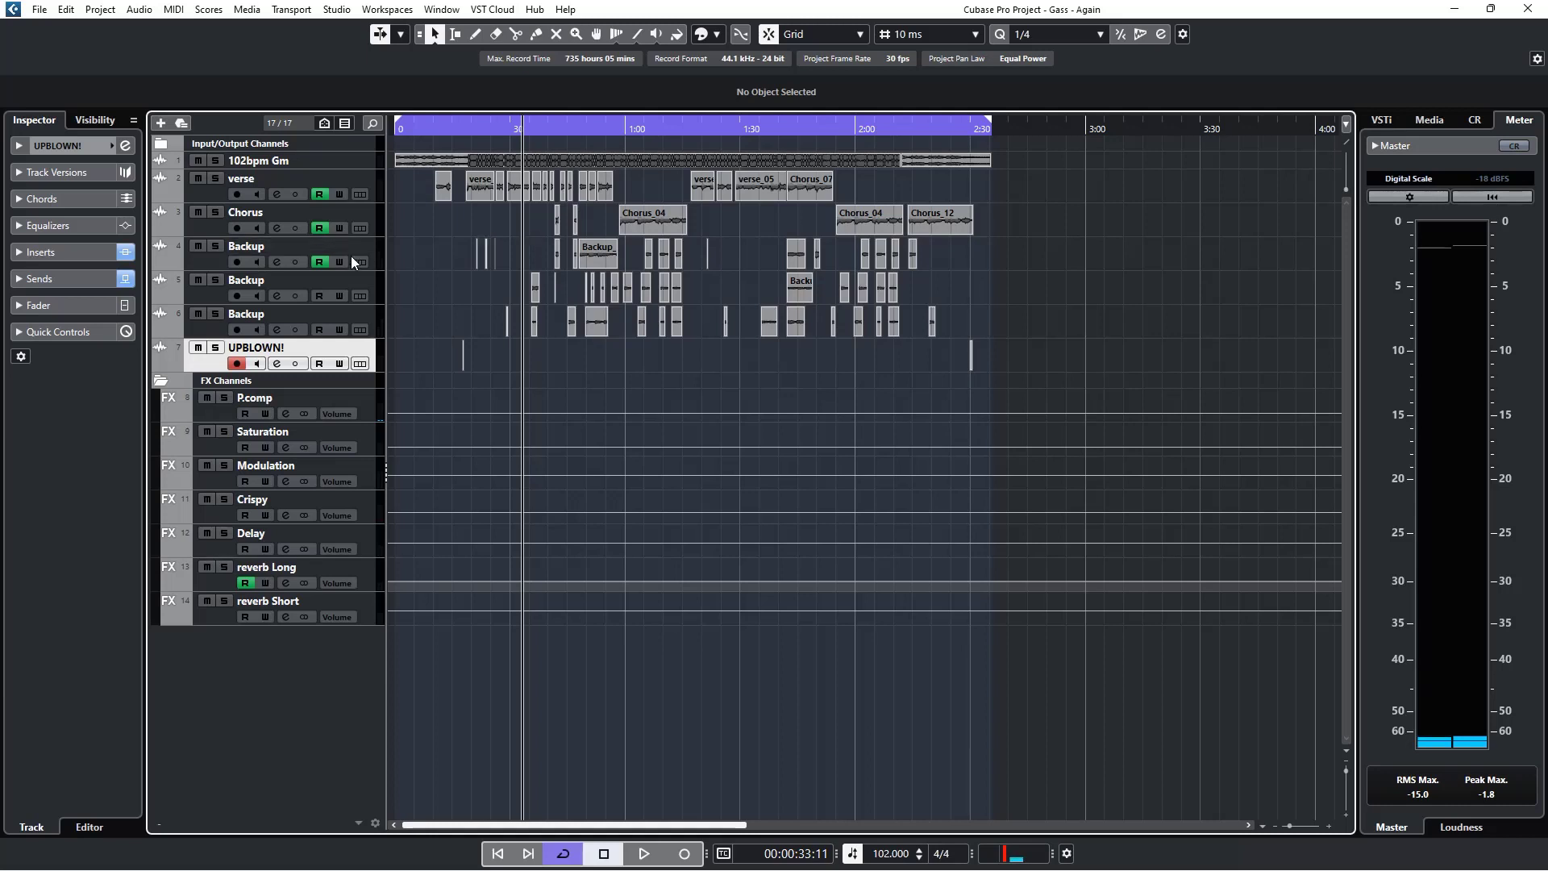
Step: Show the verse track's insert chain and solo the track
click(376, 181)
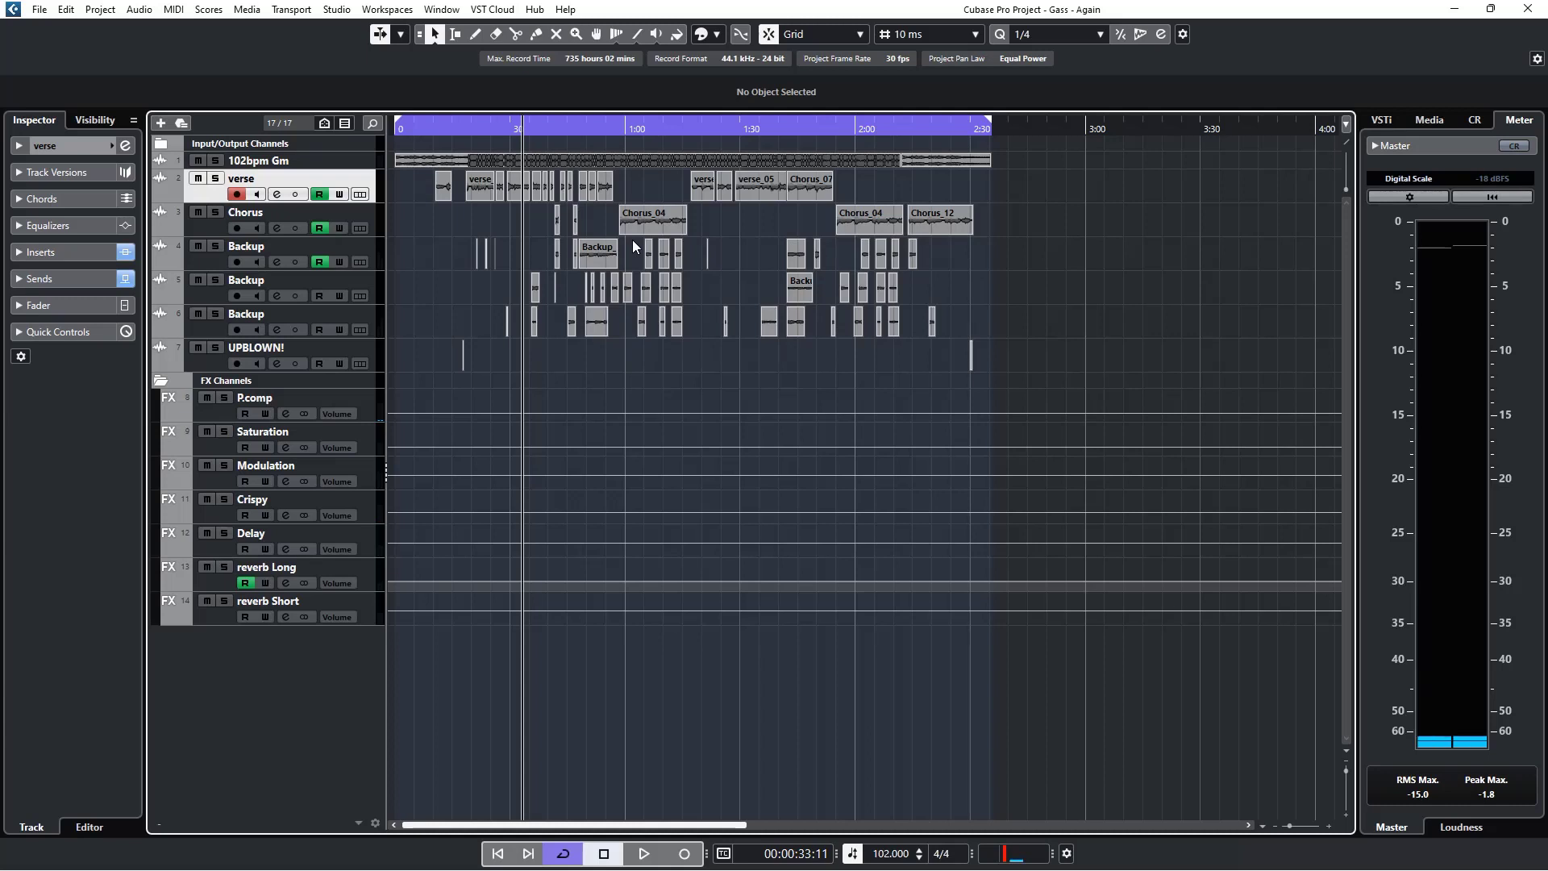
click(80, 251)
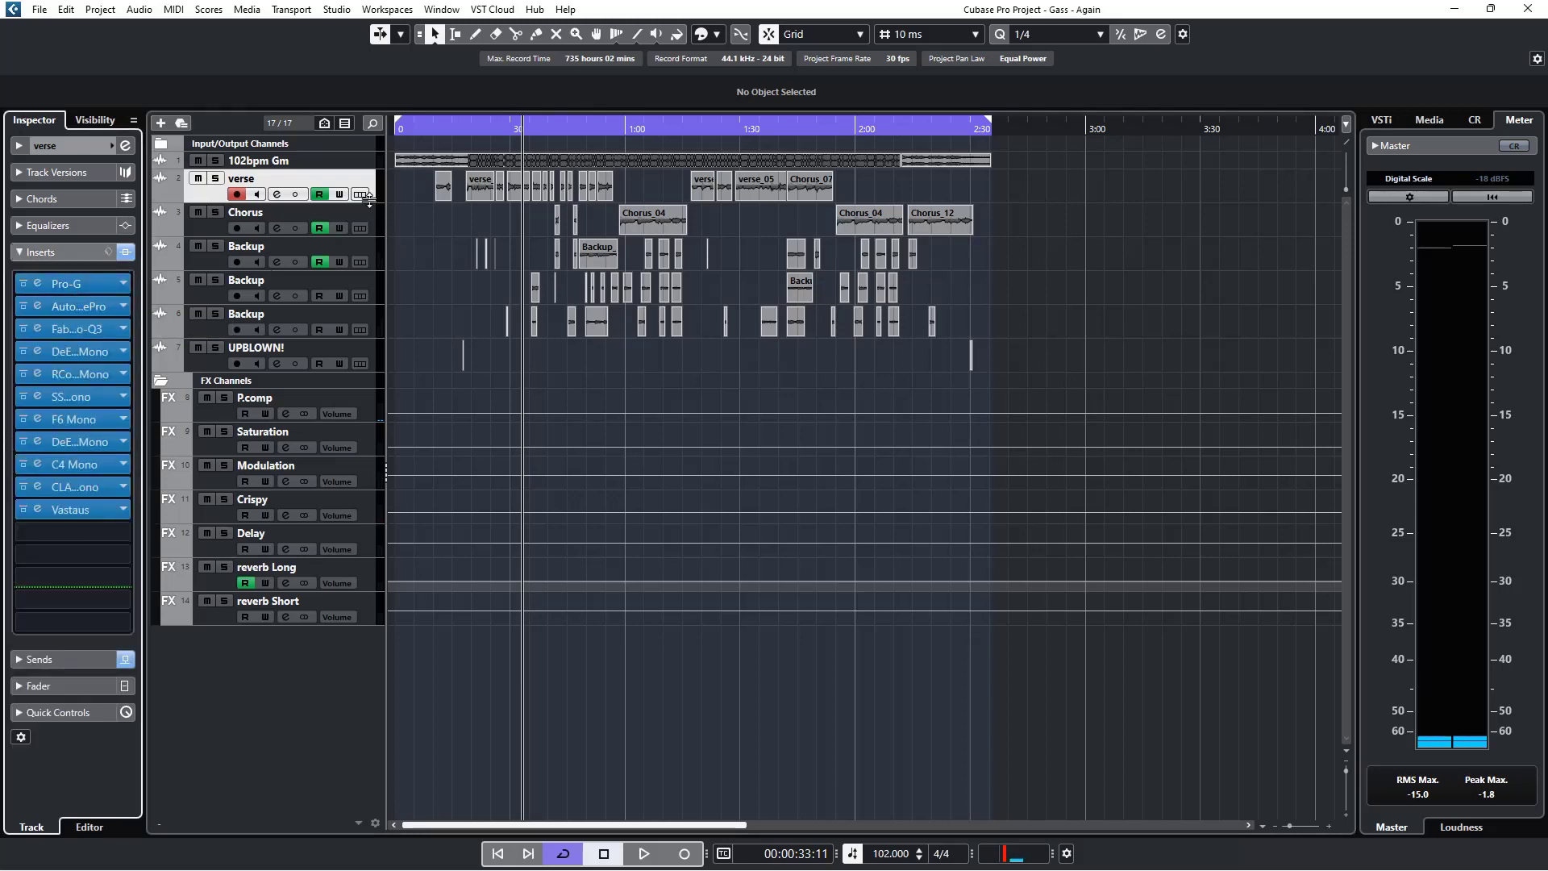
click(216, 179)
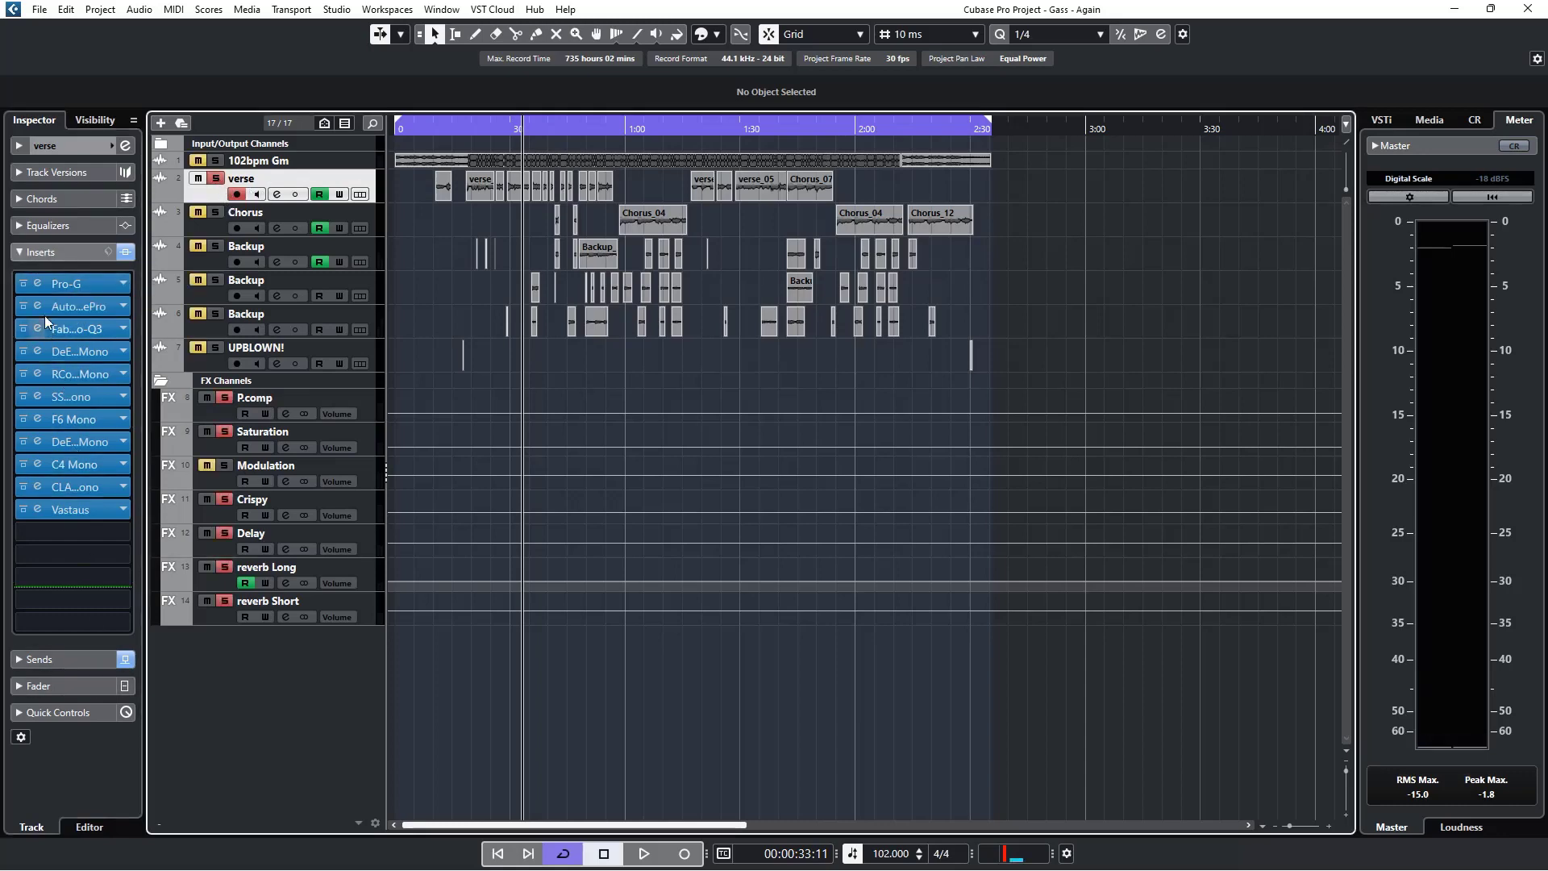
click(35, 283)
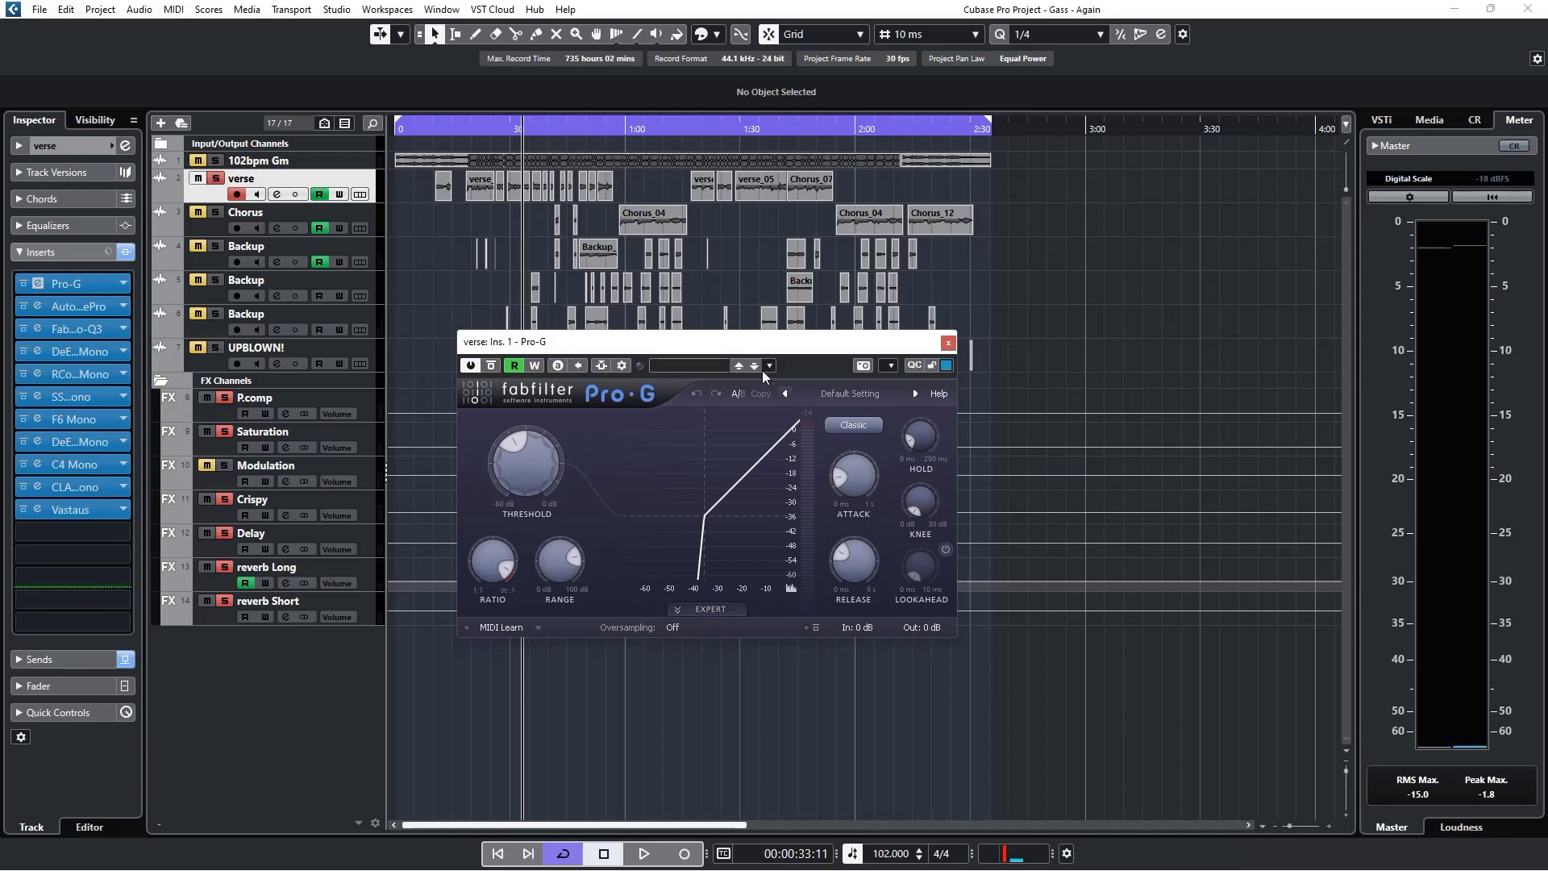
drag(743, 342, 762, 375)
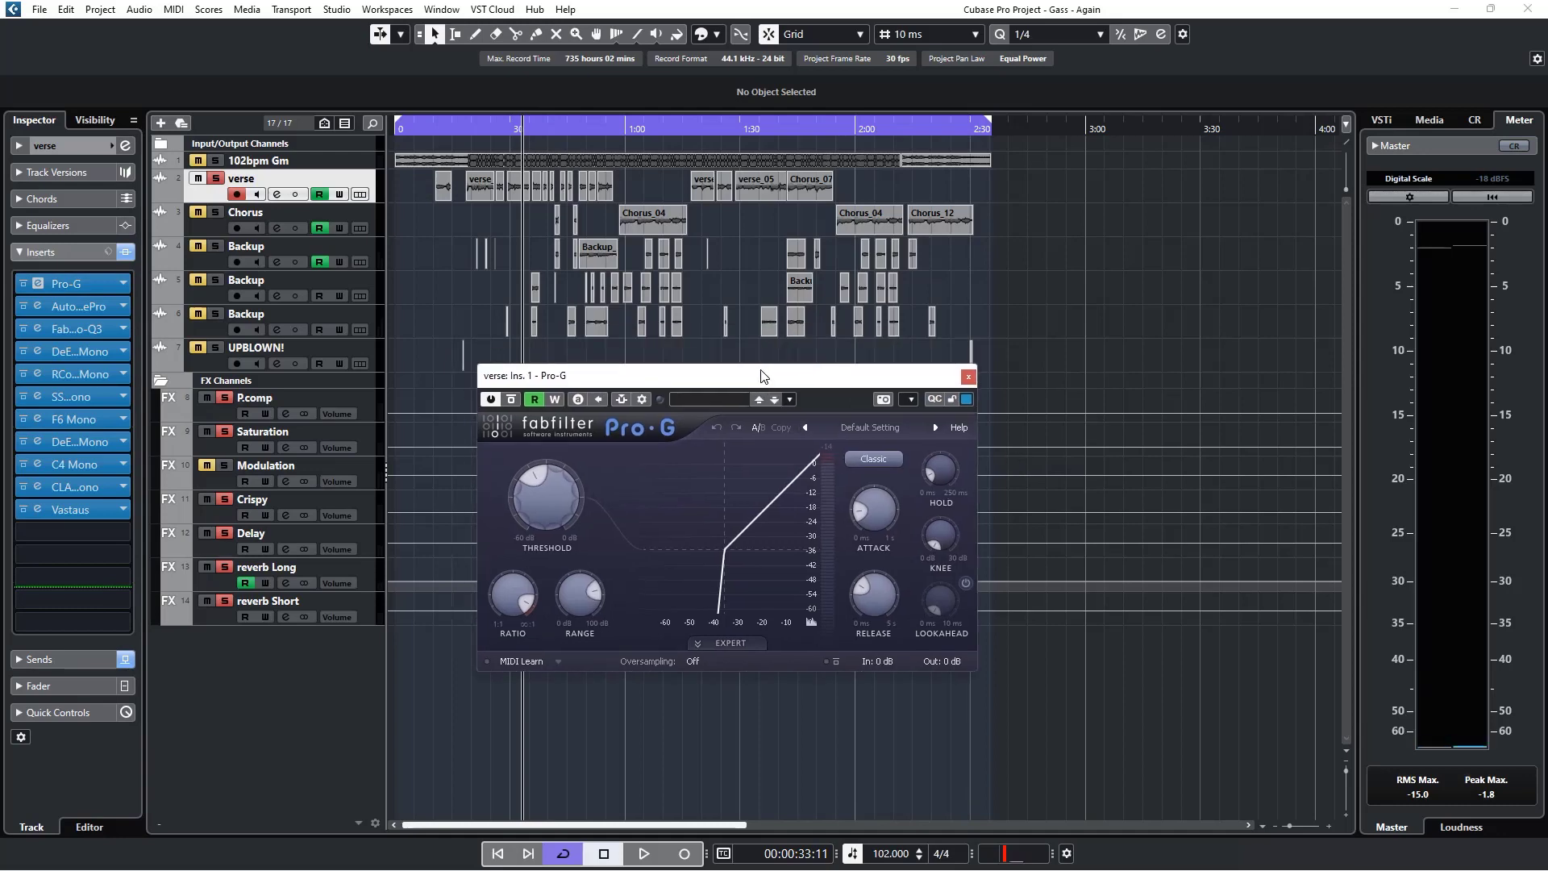
click(971, 378)
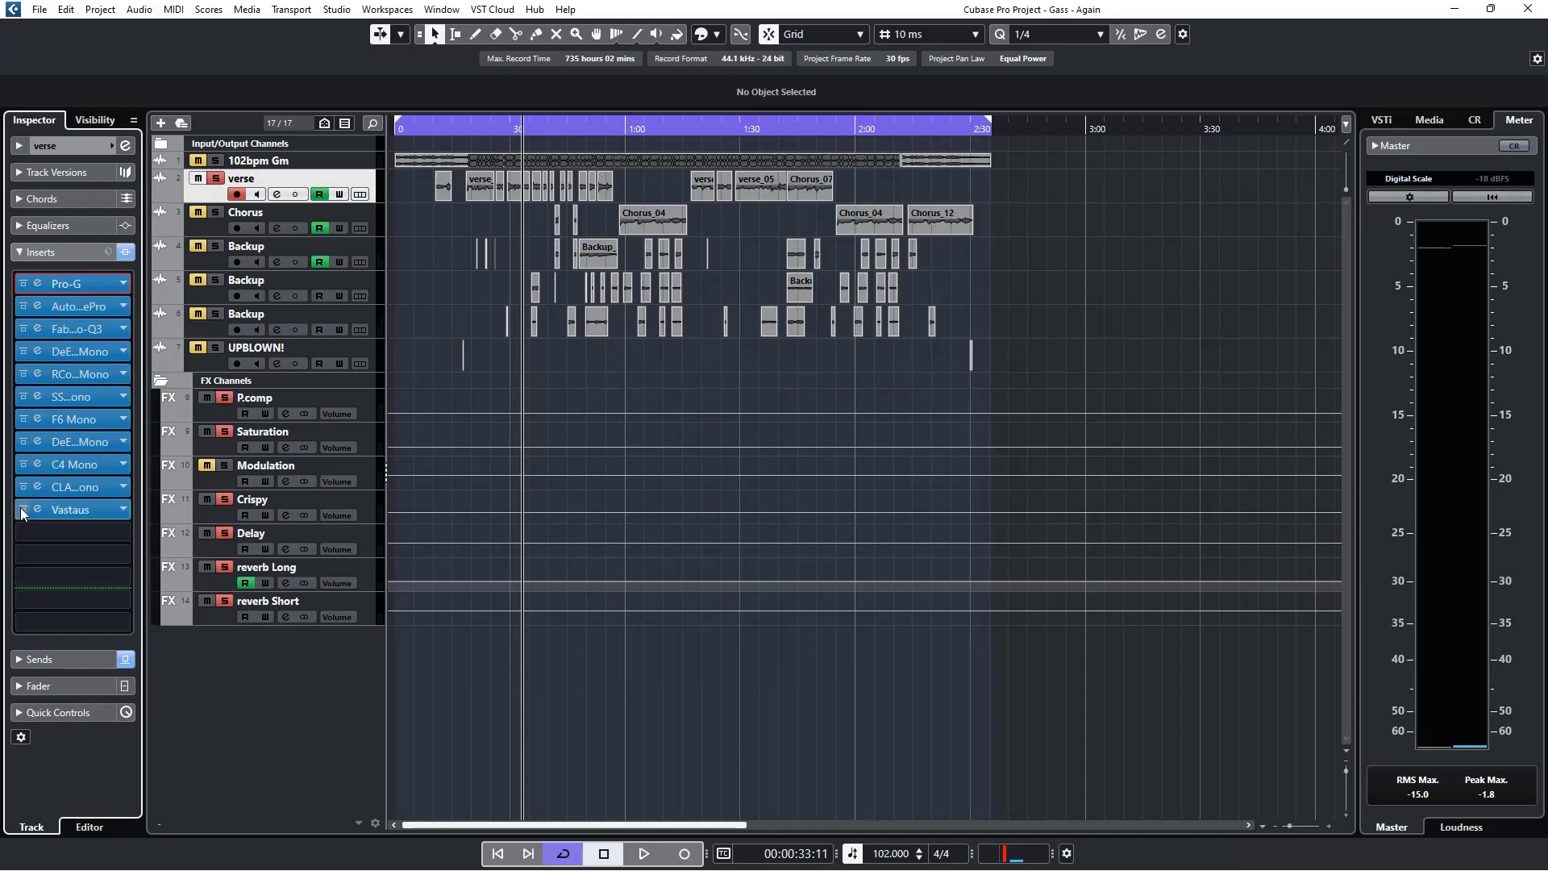
Step: Bypass every verse insert below Pro-G and open the Pro-G gate below the vocal tracks
drag(21, 506, 23, 306)
click(66, 283)
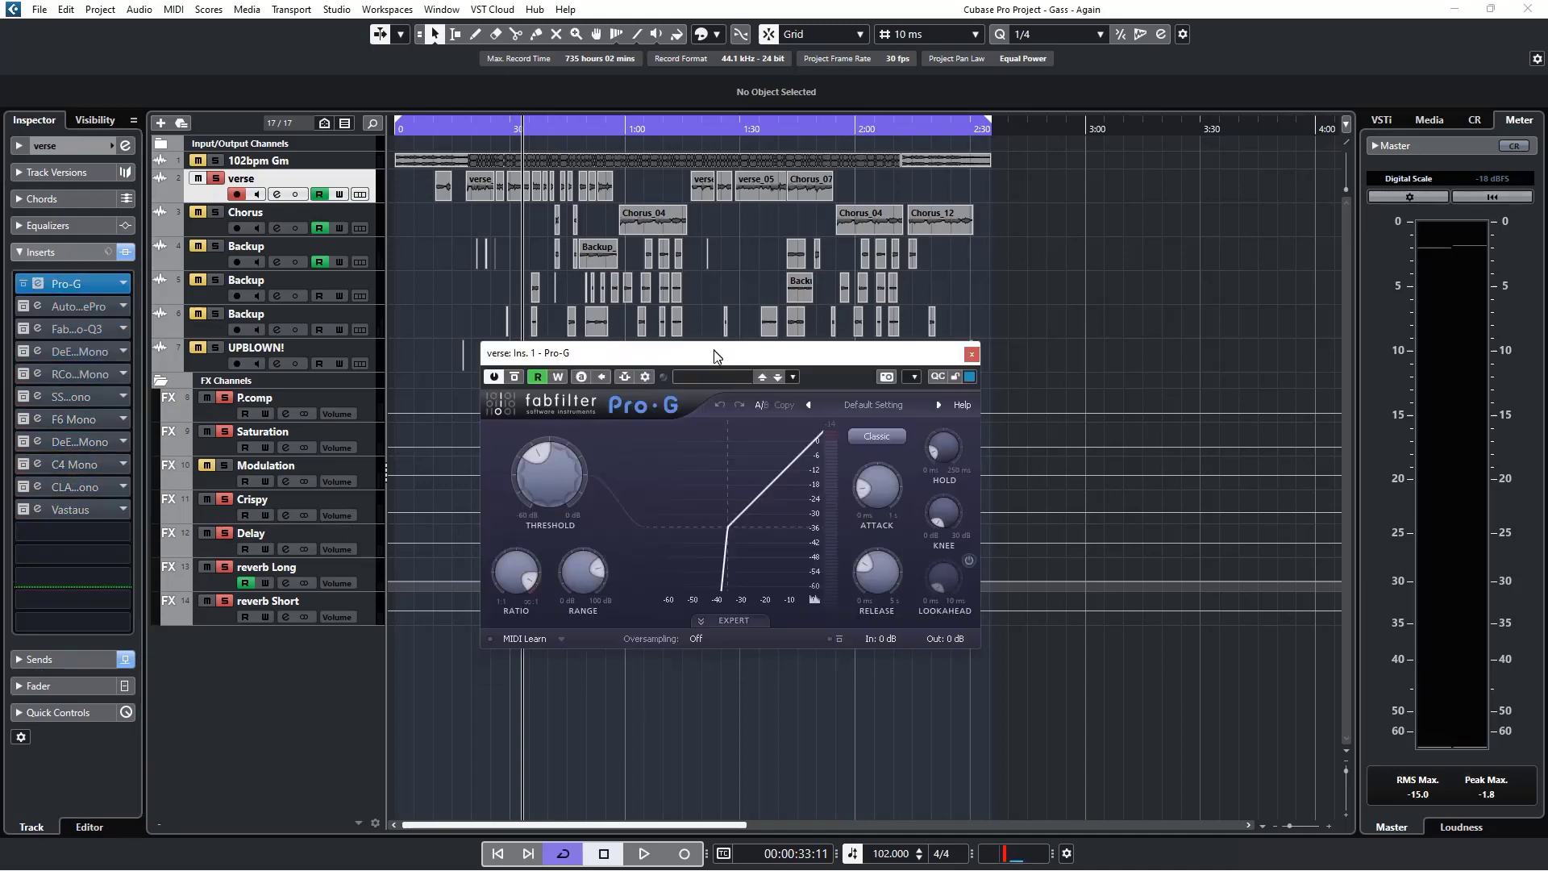
drag(715, 355, 722, 370)
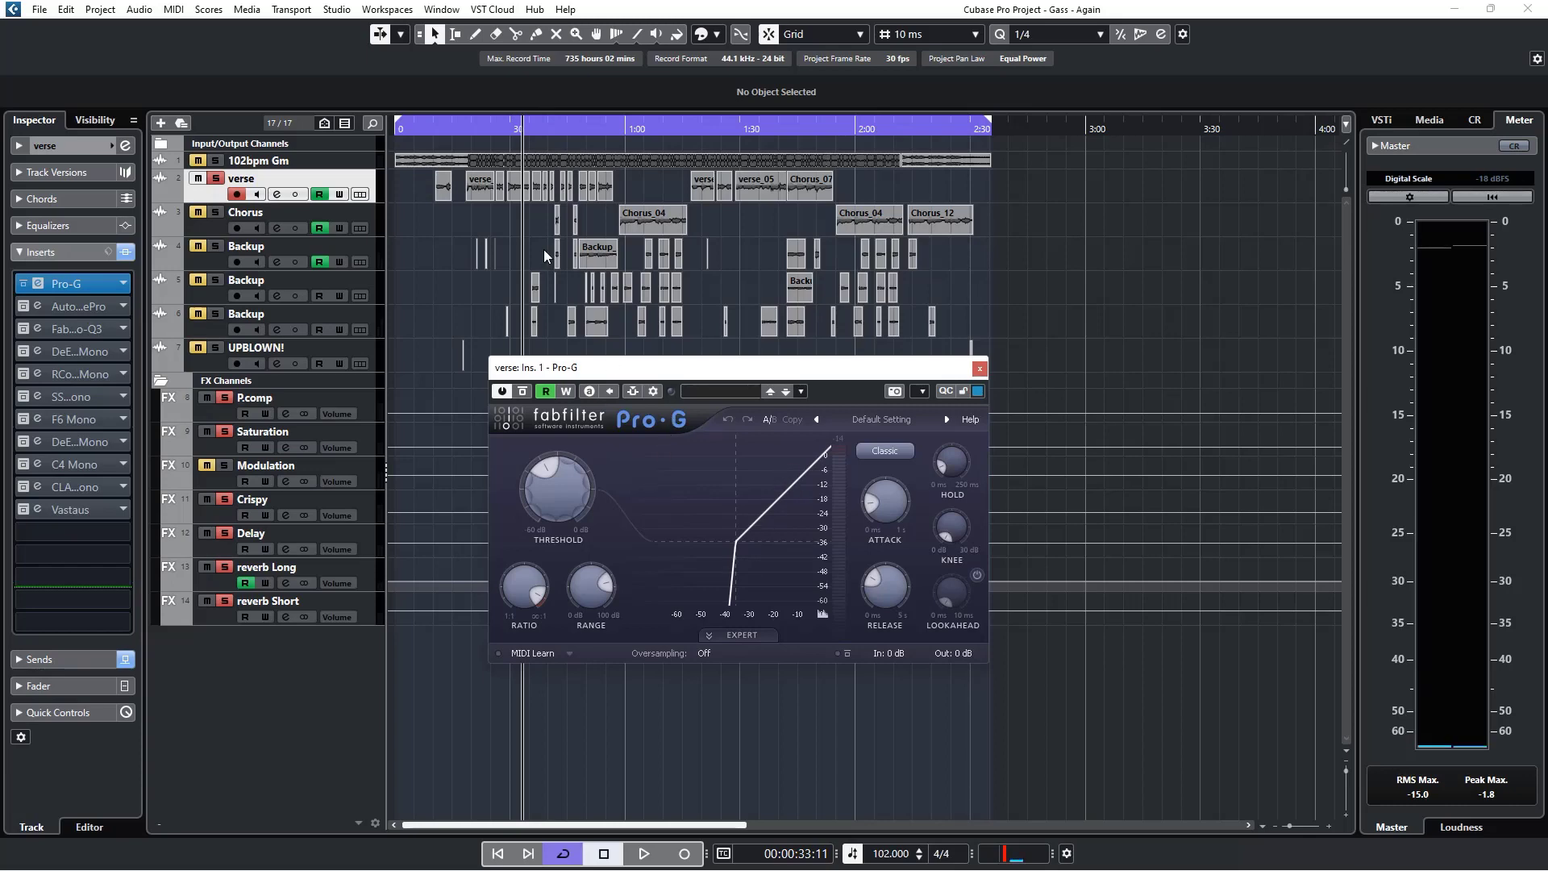
Step: Bypass Pro-G and play the soloed verse from about 0:18 to 0:23
click(466, 130)
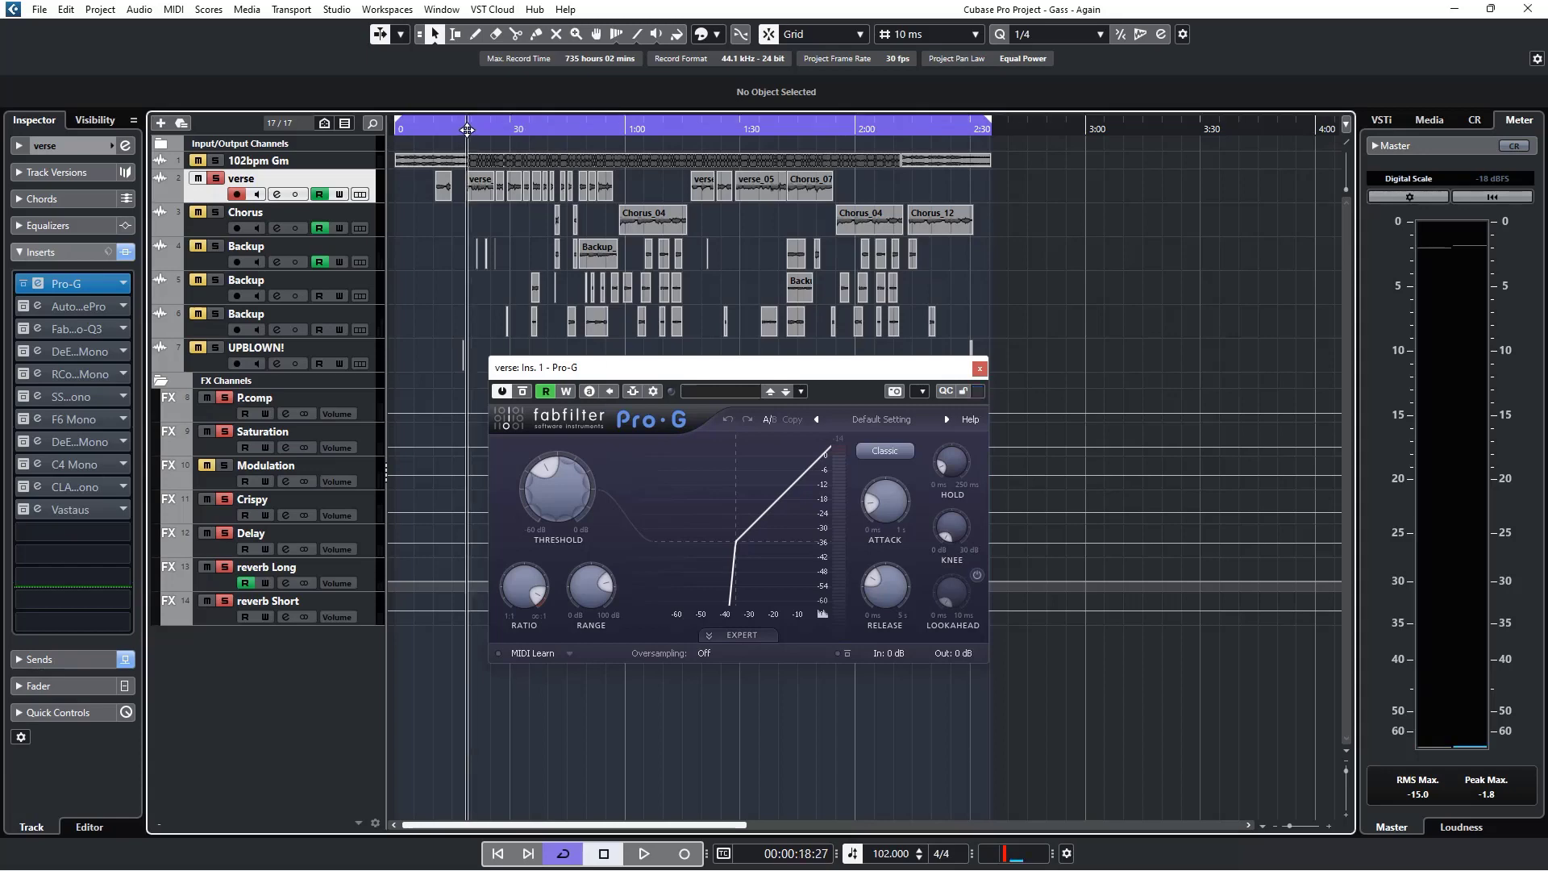
click(520, 392)
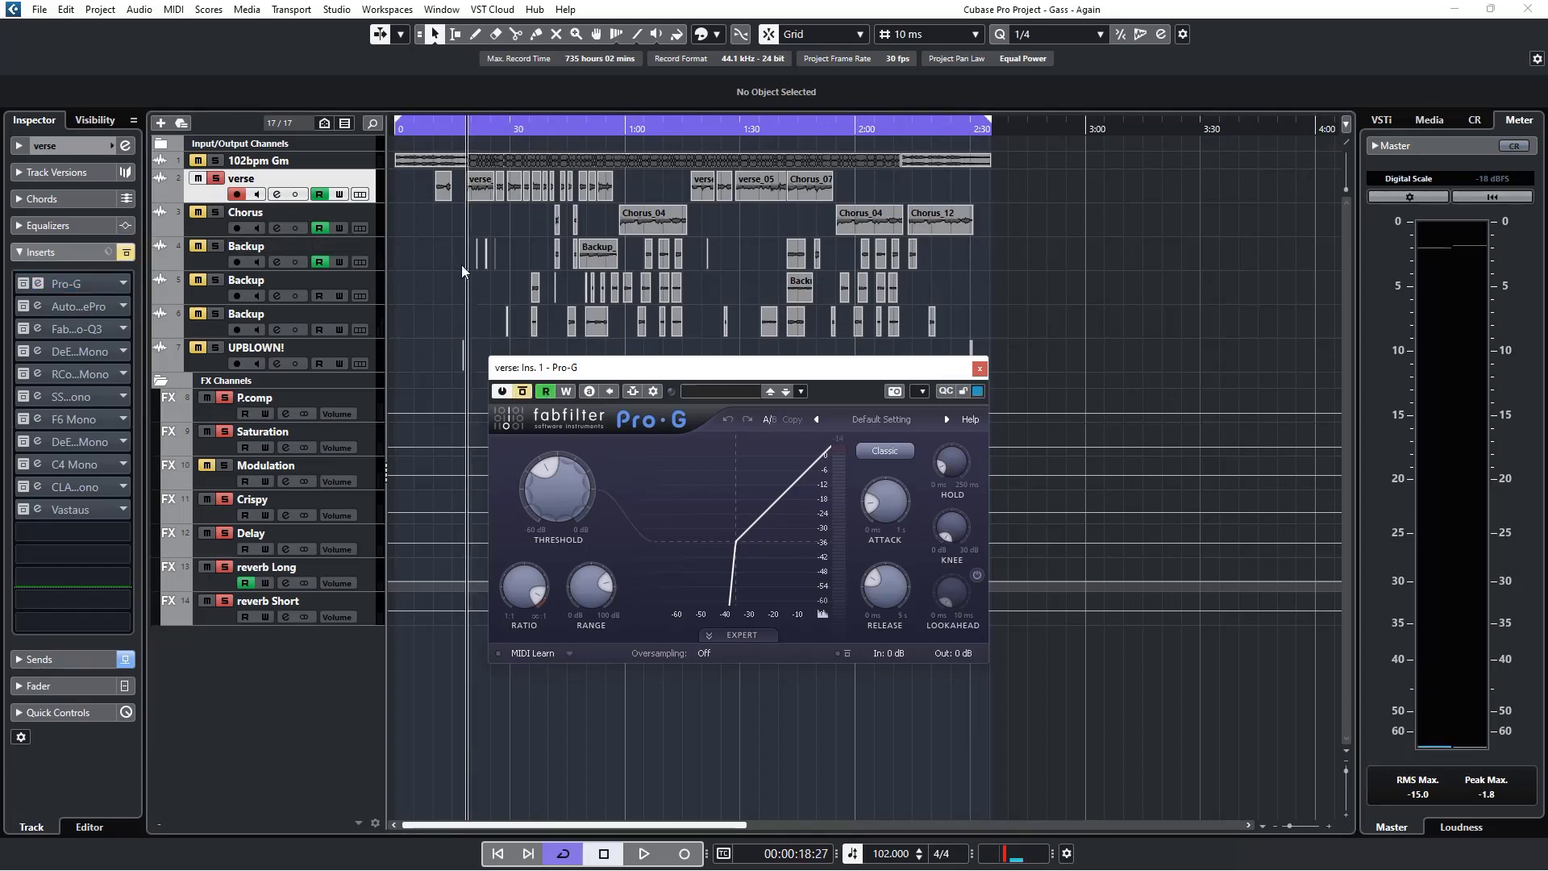
key(space)
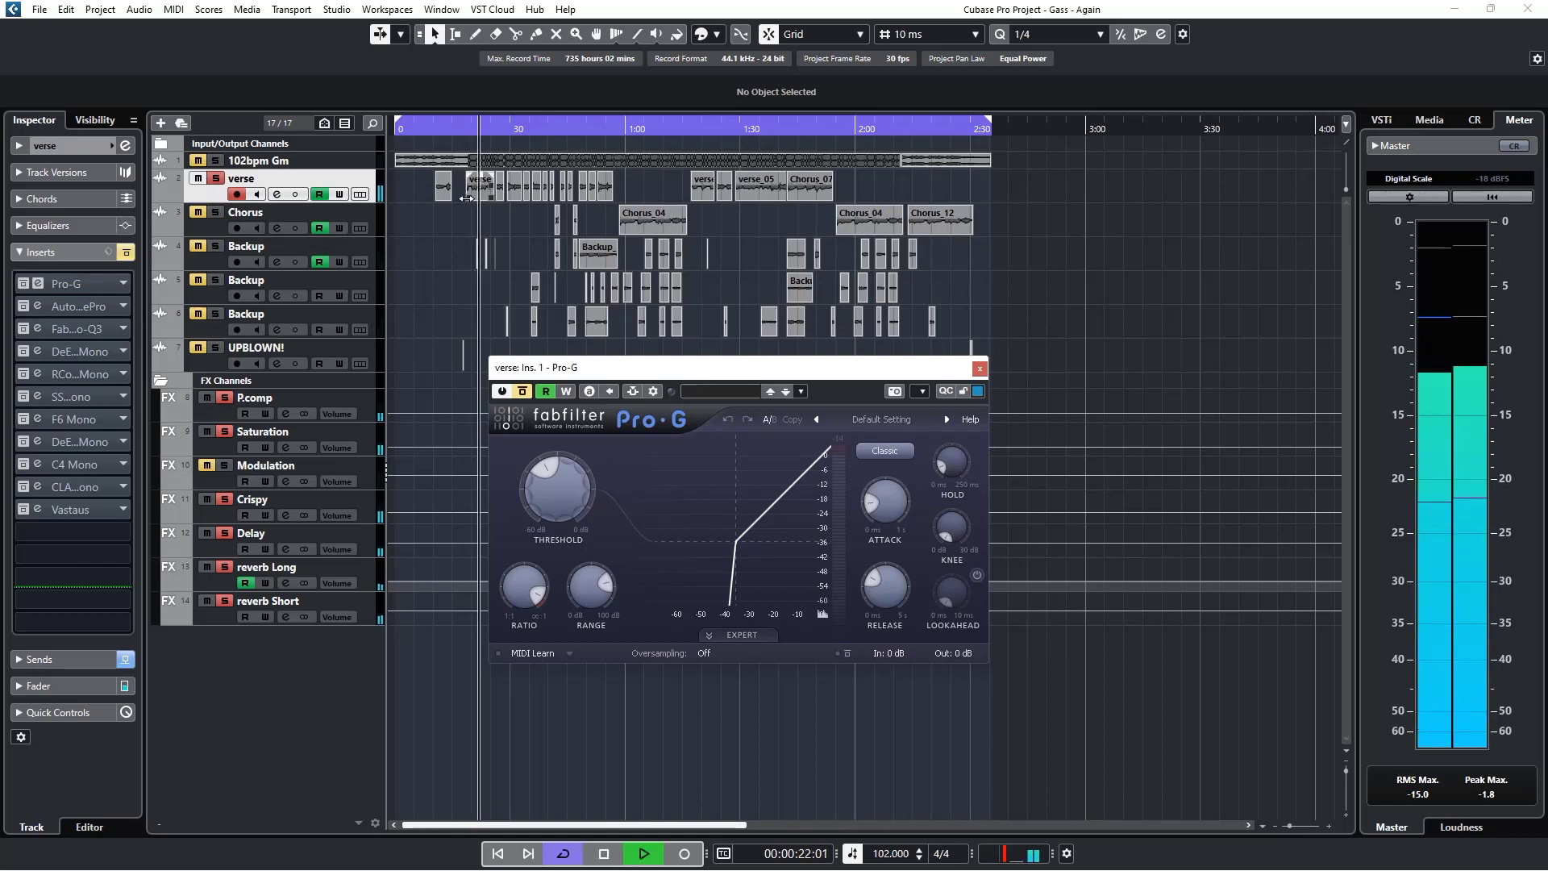
key(space)
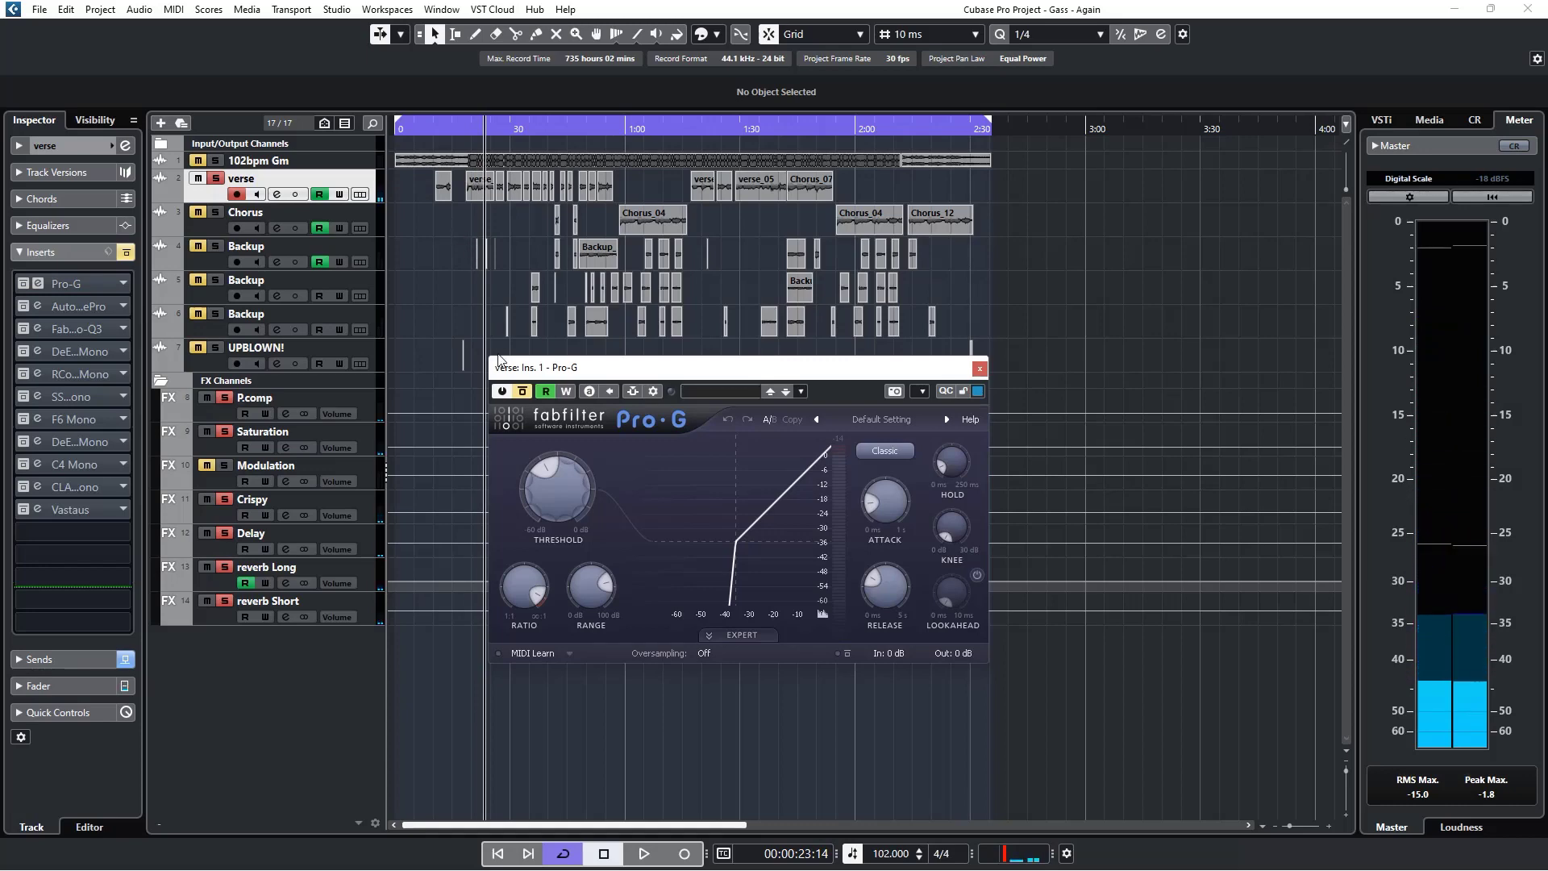
Step: Reactivate Pro-G and play the soloed verse again from about 0:18 to 0:23 to hear the gate
click(523, 391)
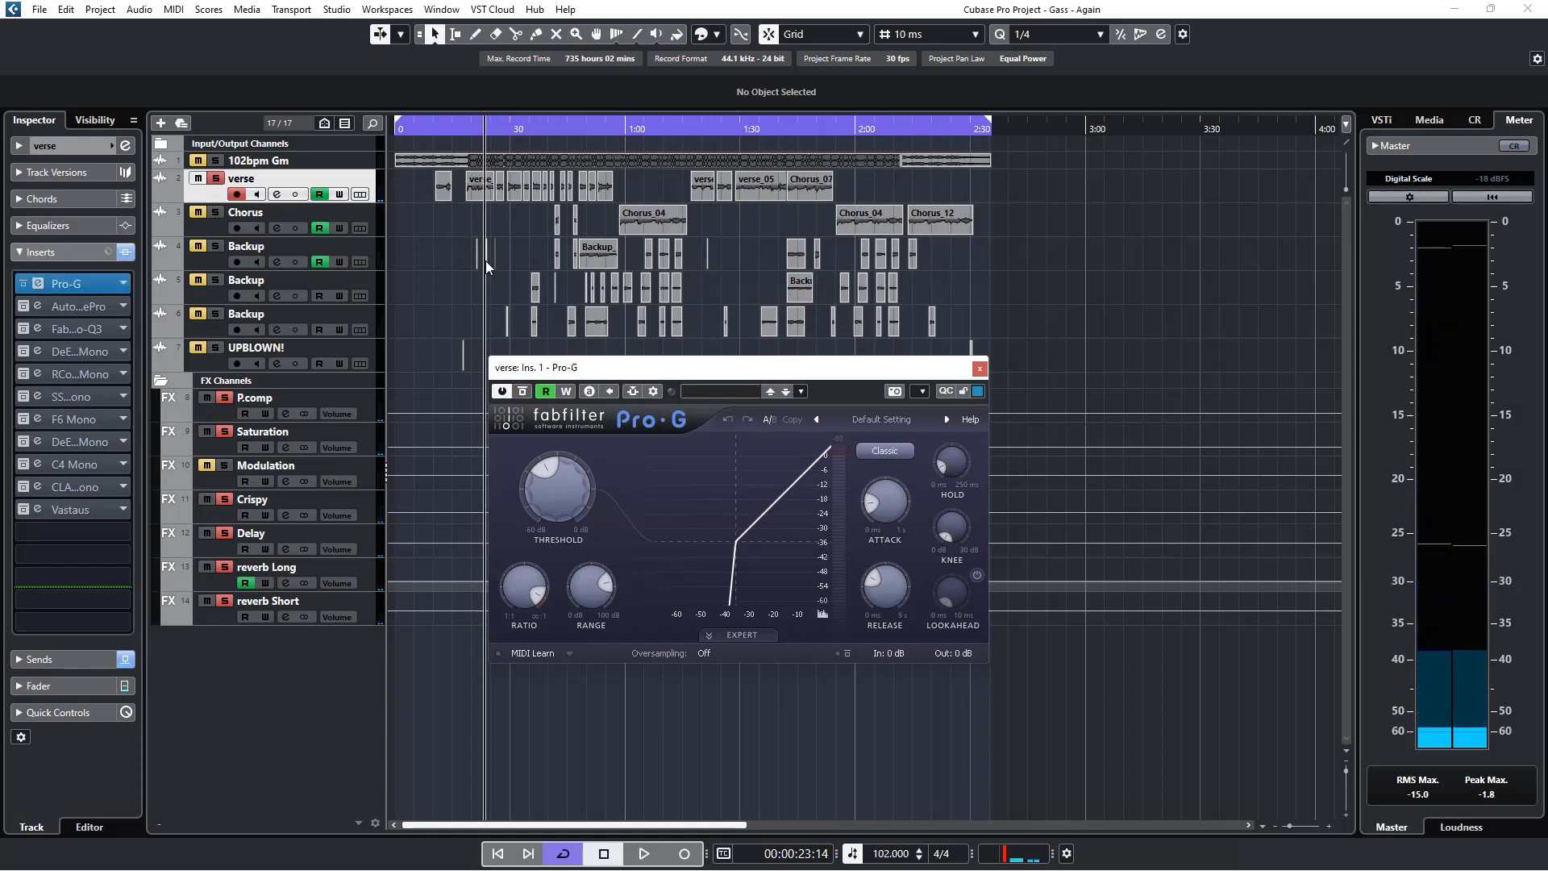
click(465, 129)
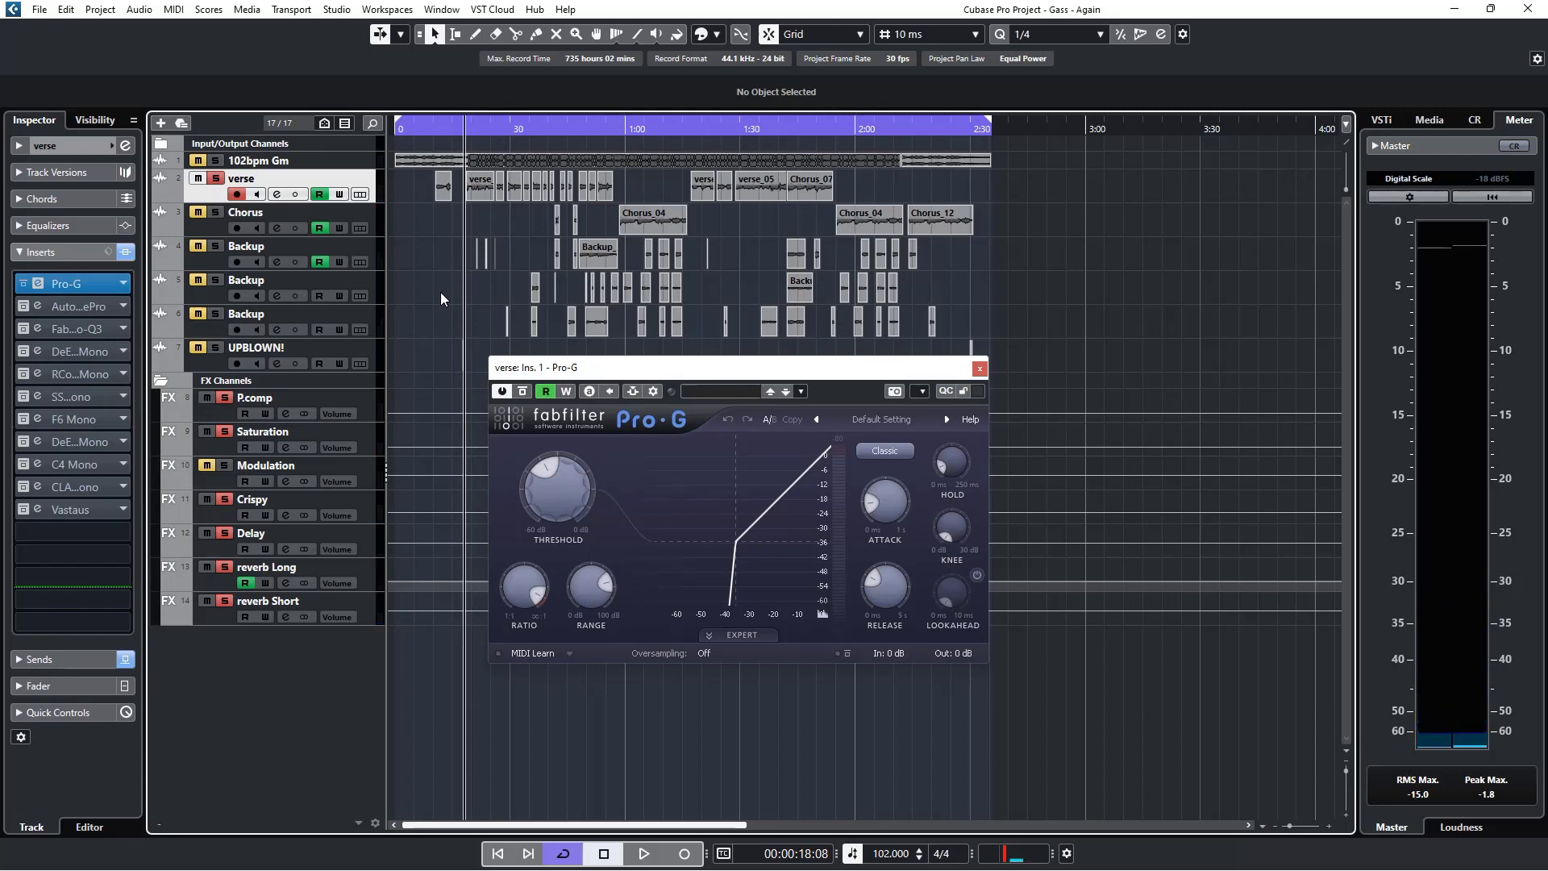
key(space)
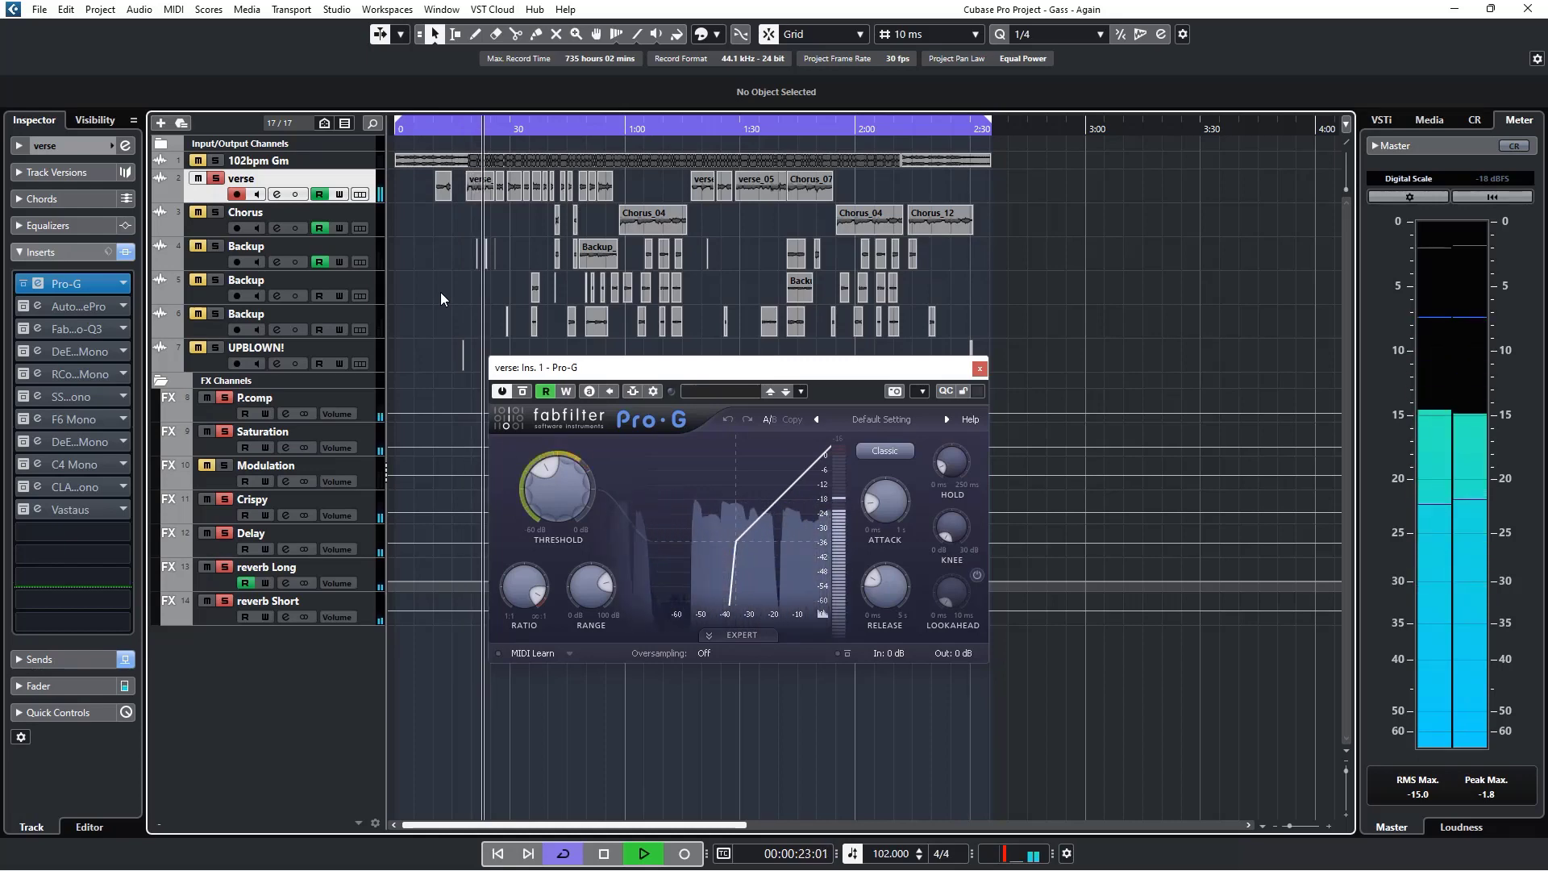
key(space)
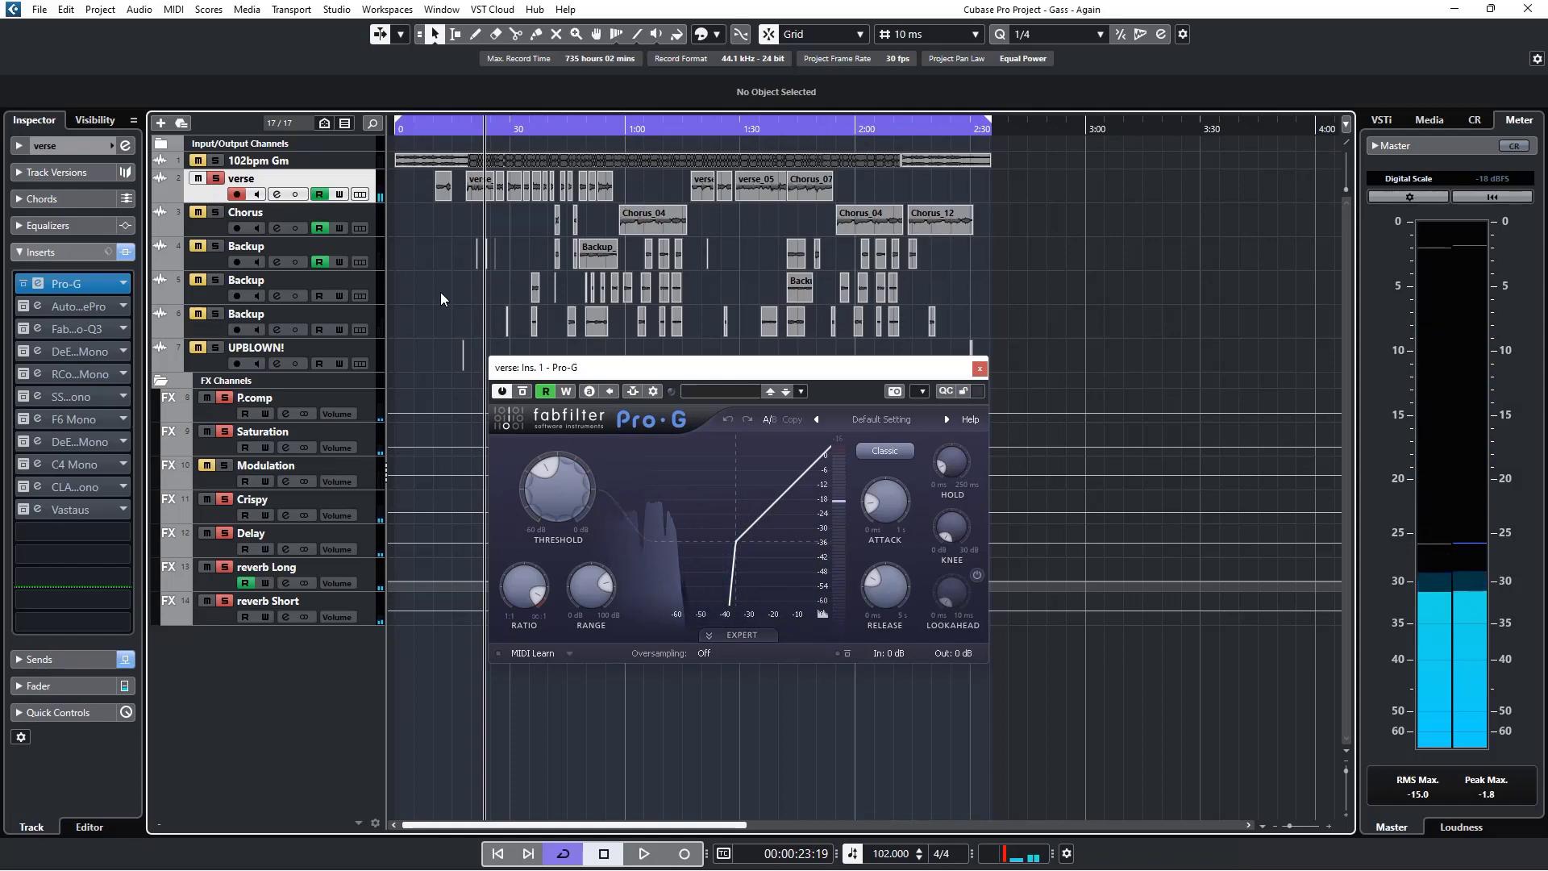
Step: Close Pro-G, reactivate and open Auto-Tune Pro on the verse track, and view its options
click(980, 369)
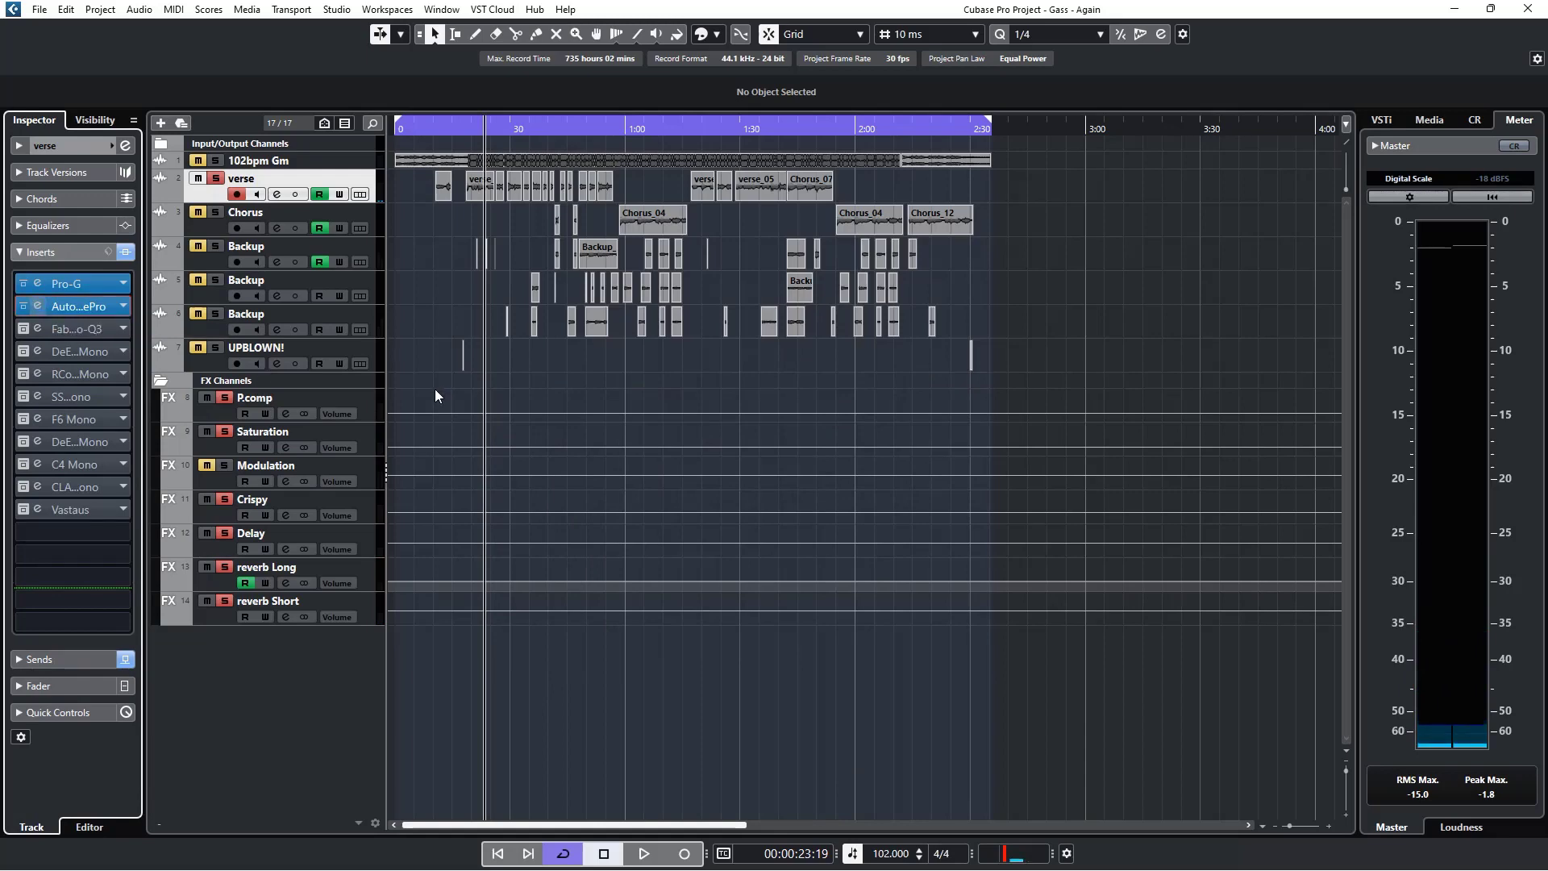
click(37, 306)
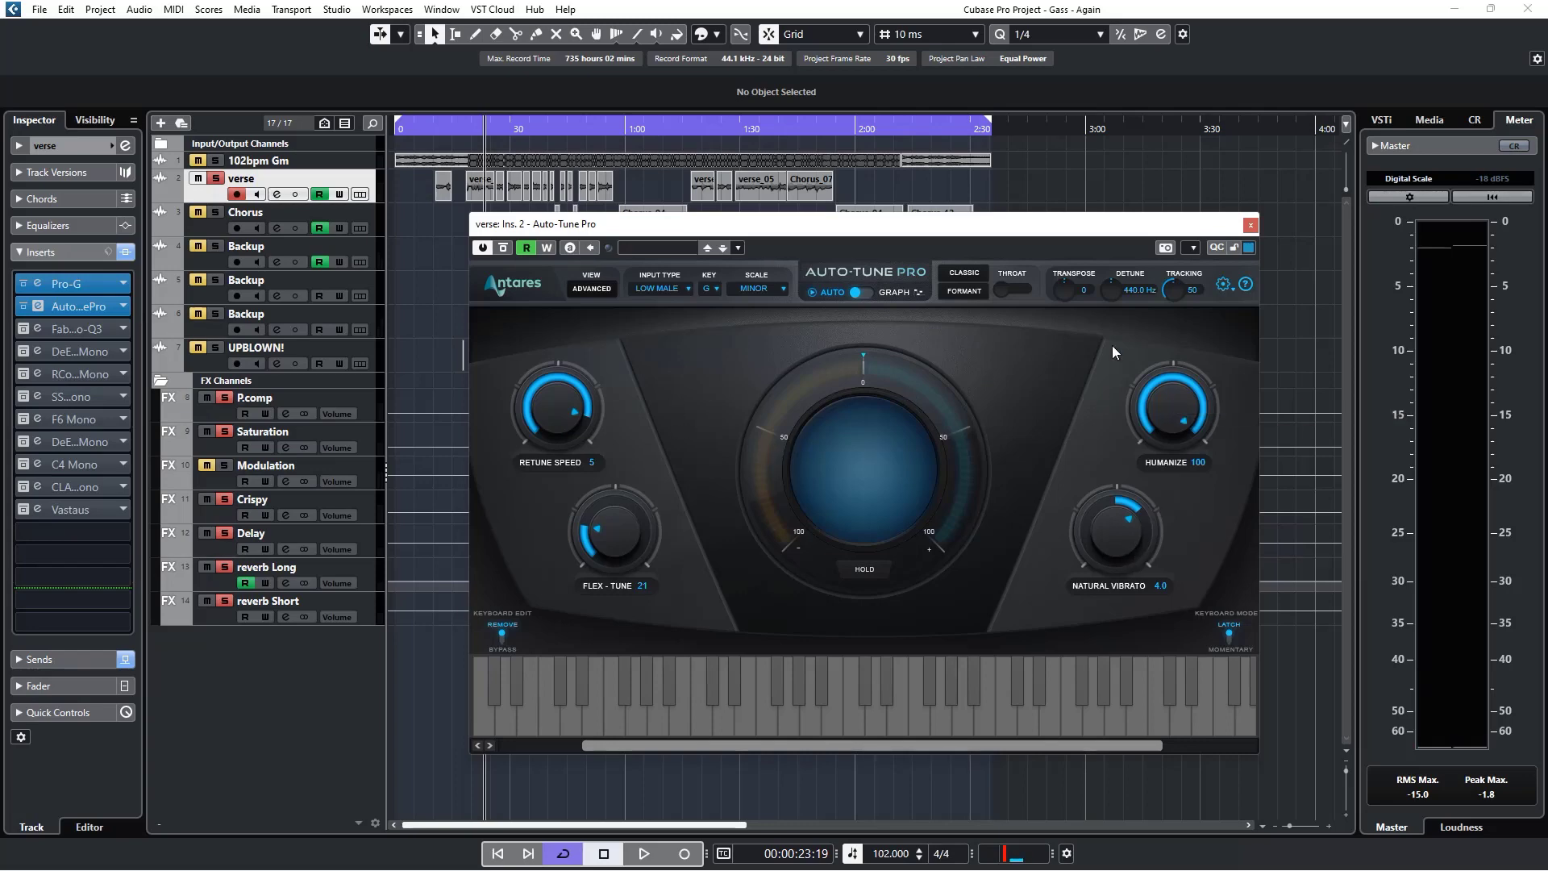
click(1227, 282)
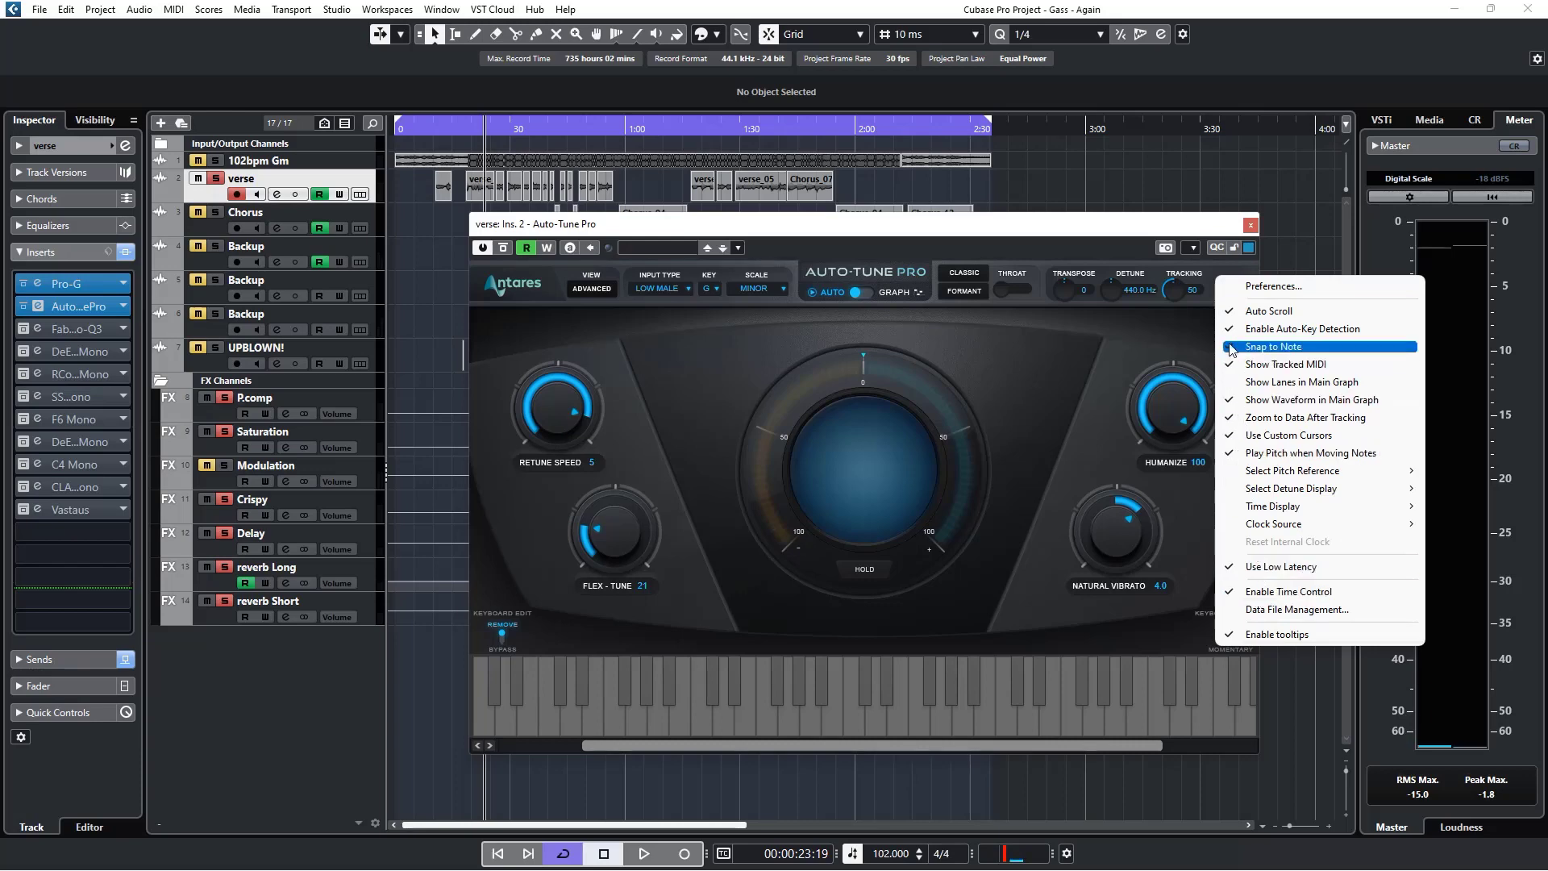
click(1173, 233)
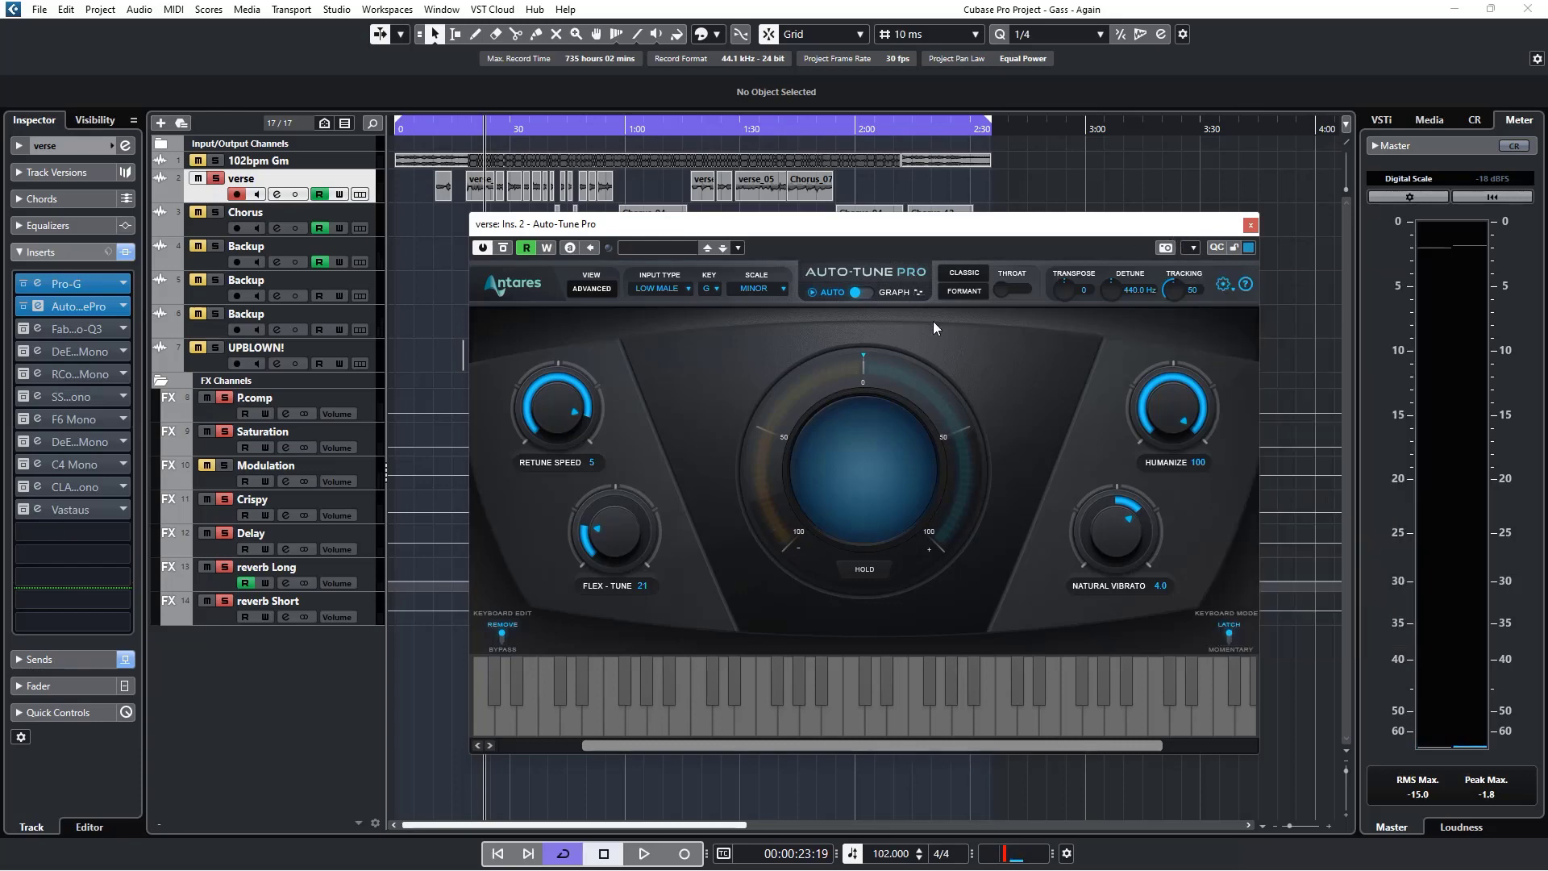
Step: Play the soloed verse from about 0:18 to 0:30 with Auto-Tune Pro bypassed, reactivating it during playback to compare
click(503, 248)
click(466, 148)
key(space)
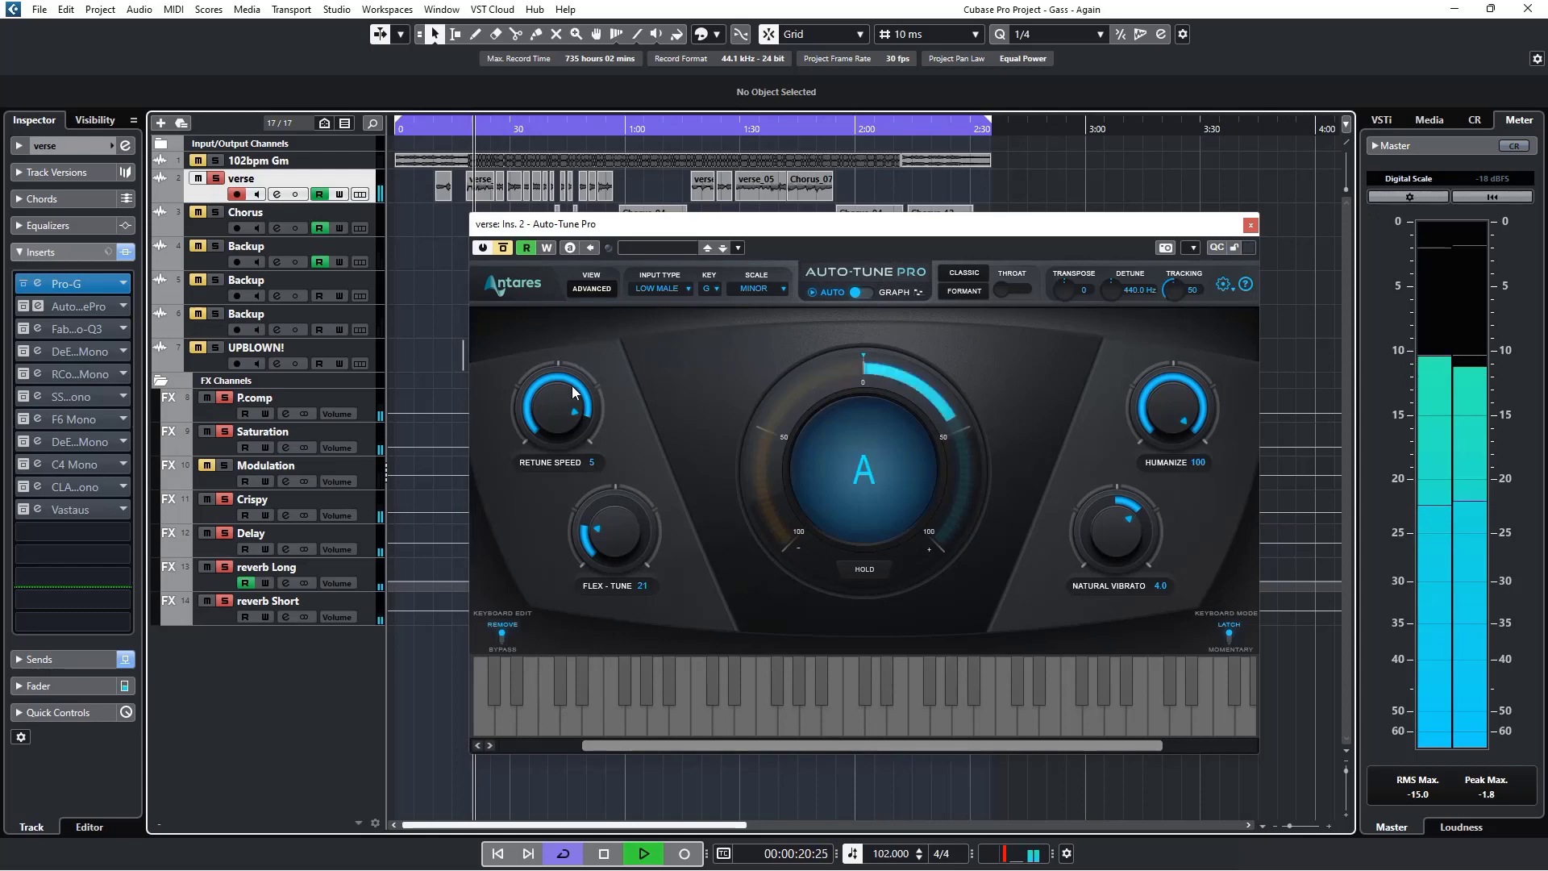
click(503, 248)
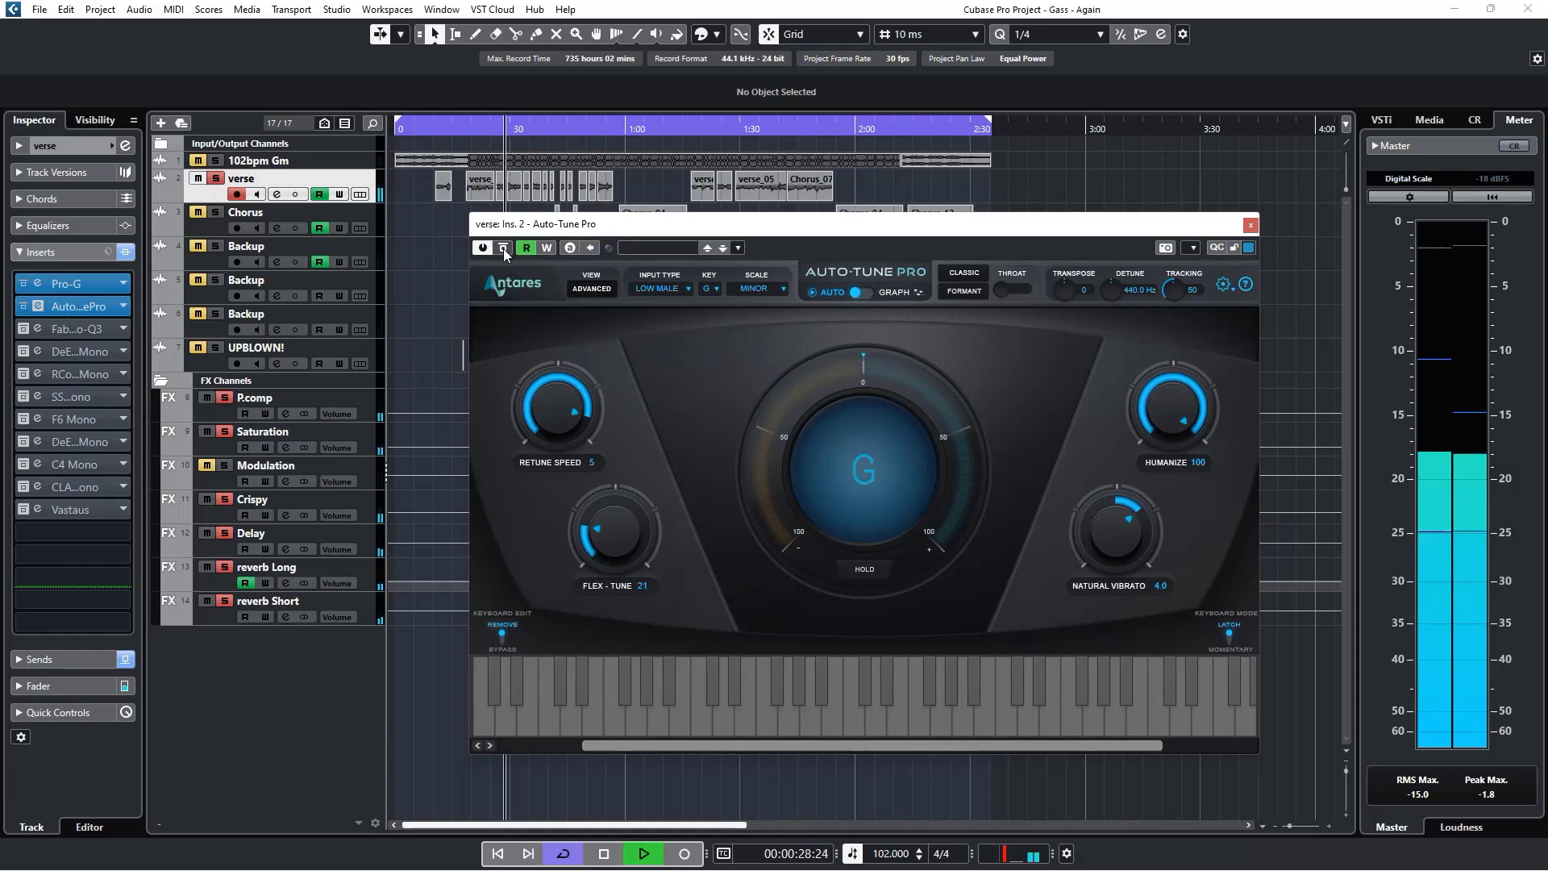
key(space)
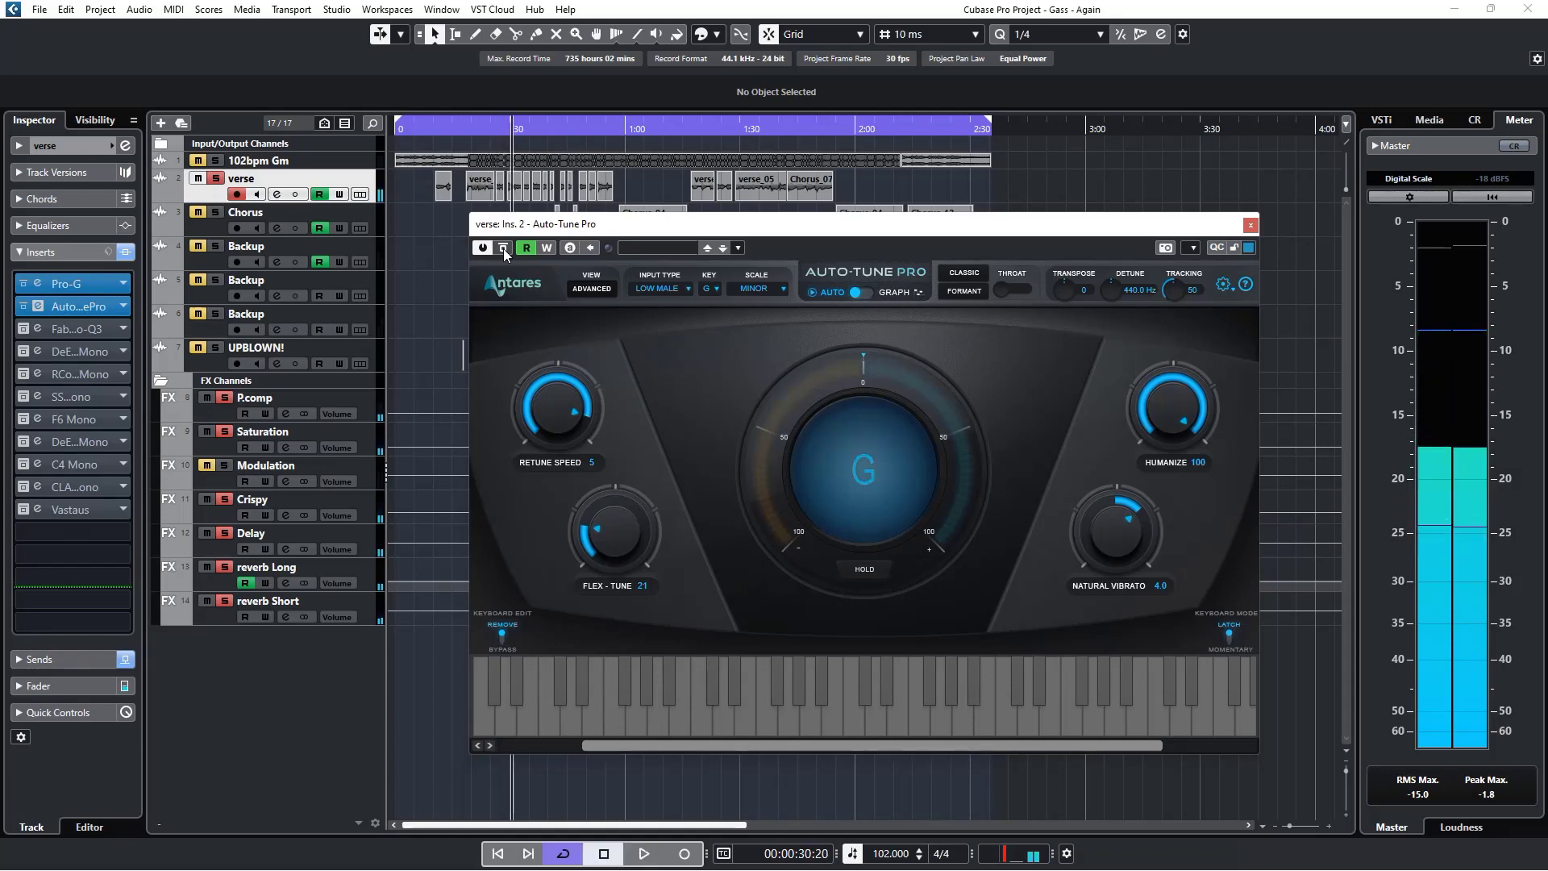
click(1250, 225)
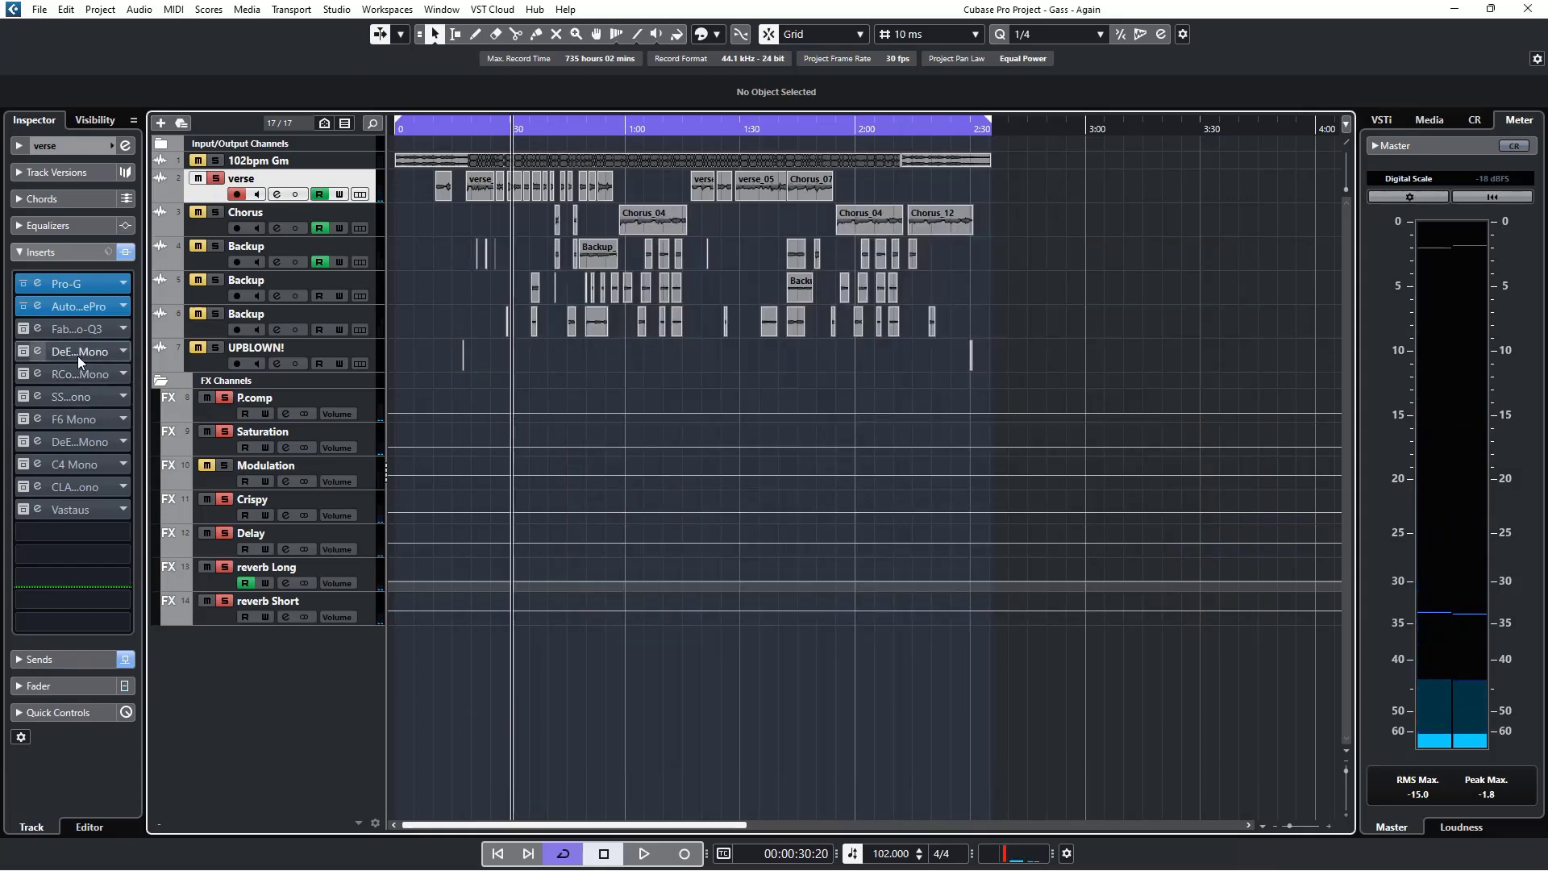
Step: Reactivate and open FabFilter Pro-Q 3 on the verse track and examine its low cut and narrow cut bands
click(39, 331)
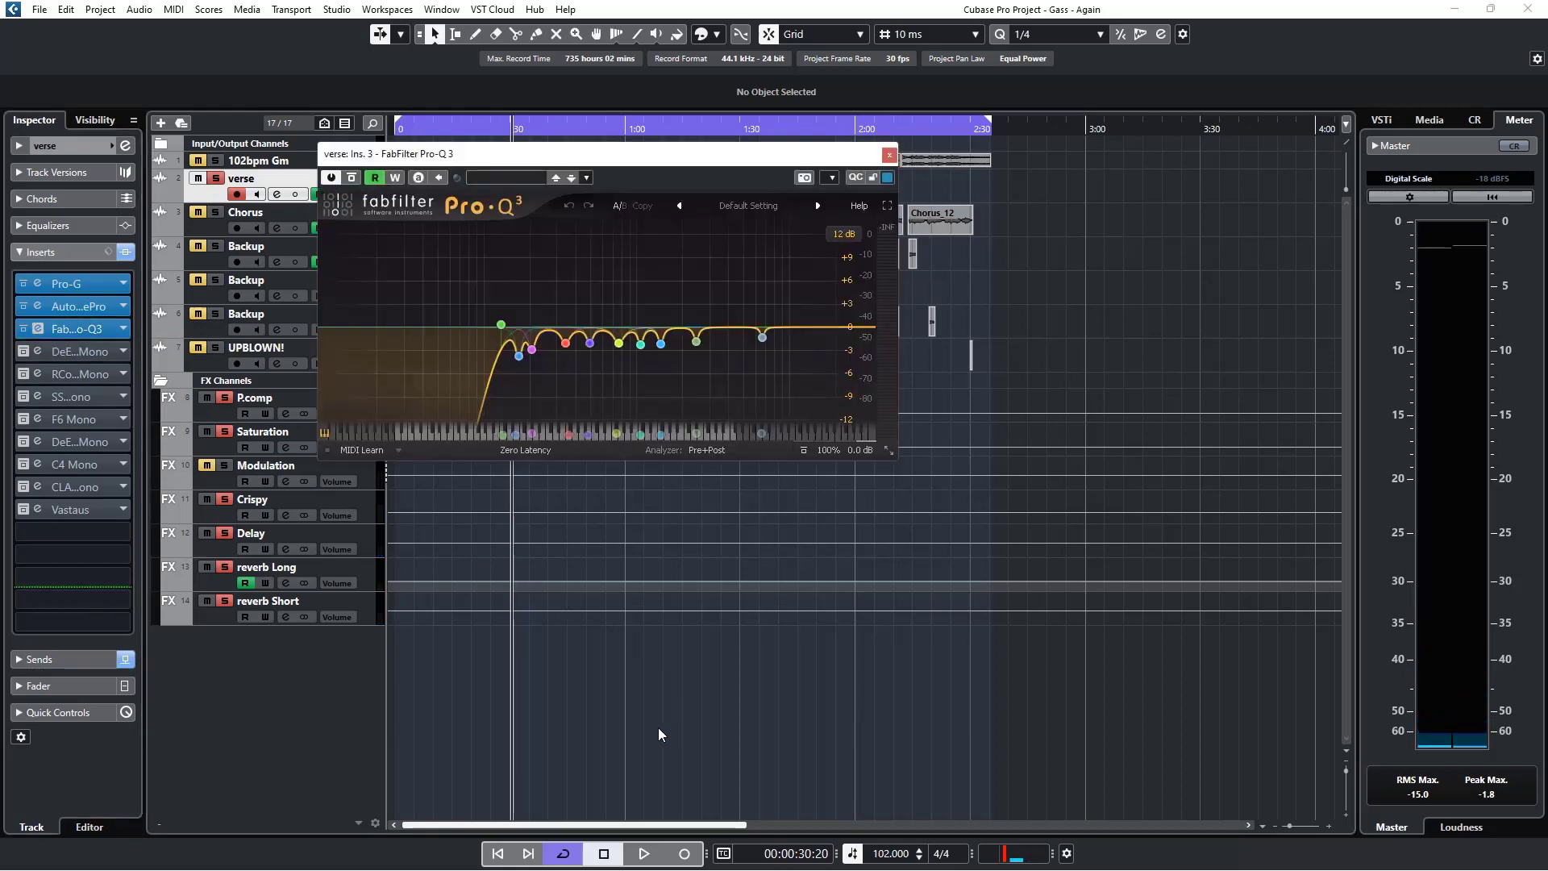
drag(528, 160, 862, 242)
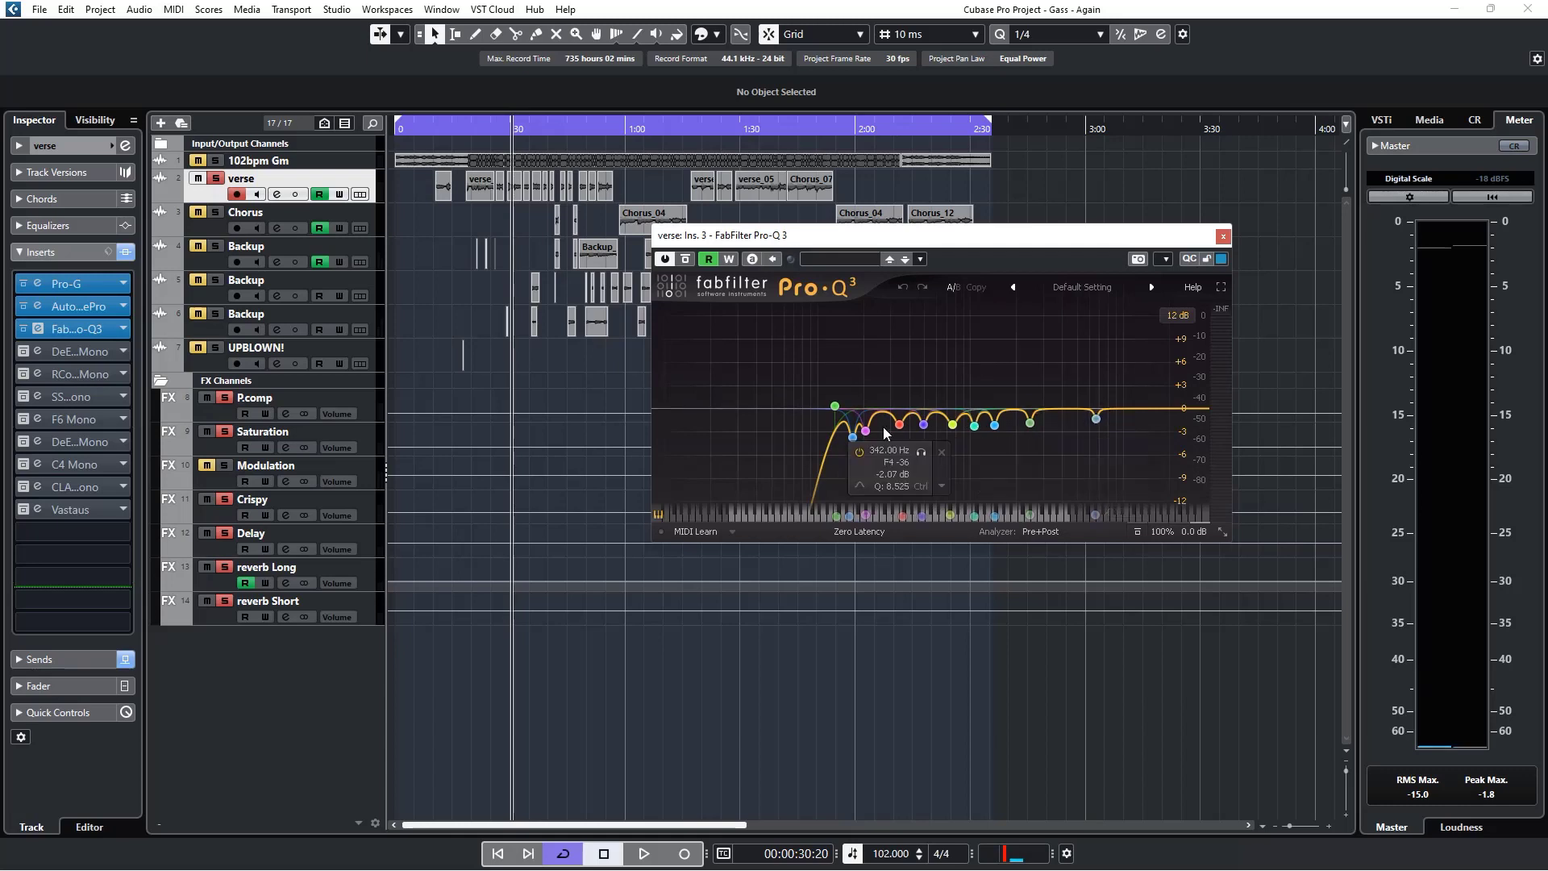
click(831, 404)
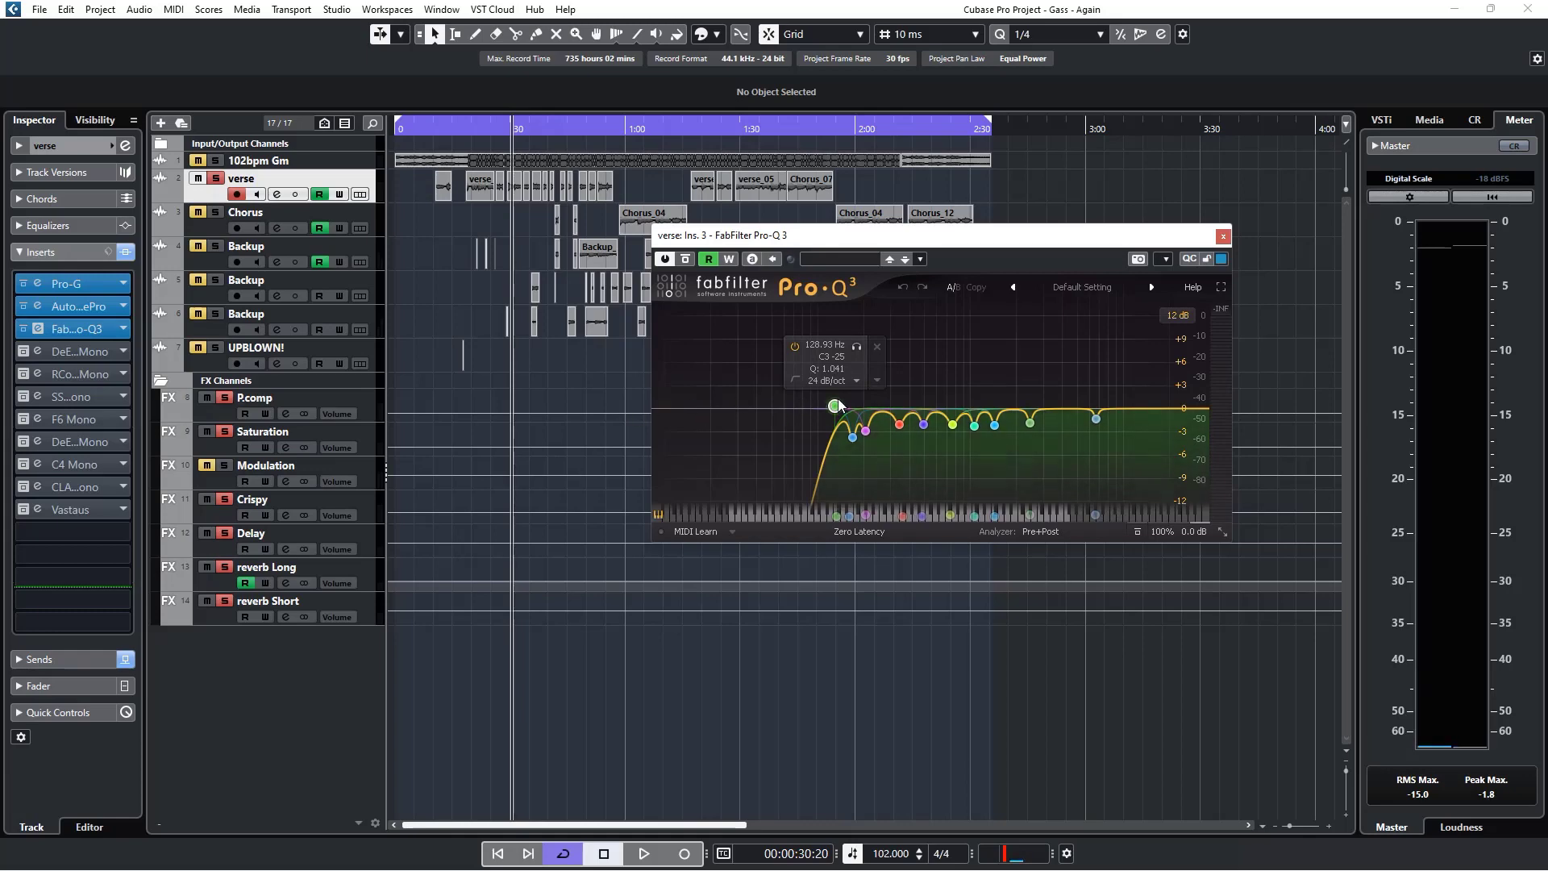
mouse_move(1080, 405)
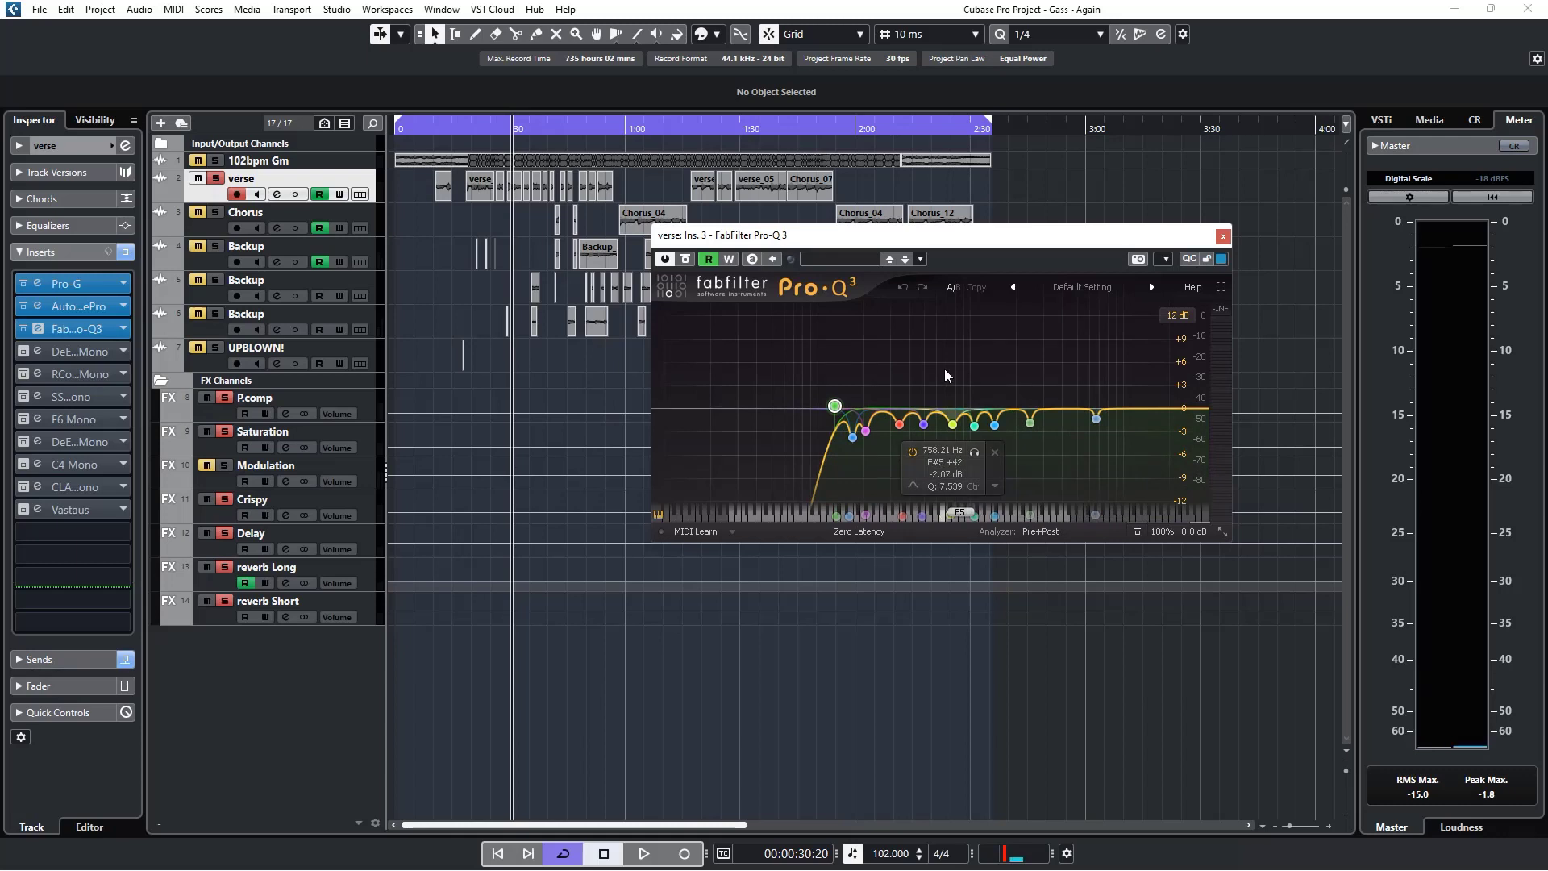
mouse_move(924, 425)
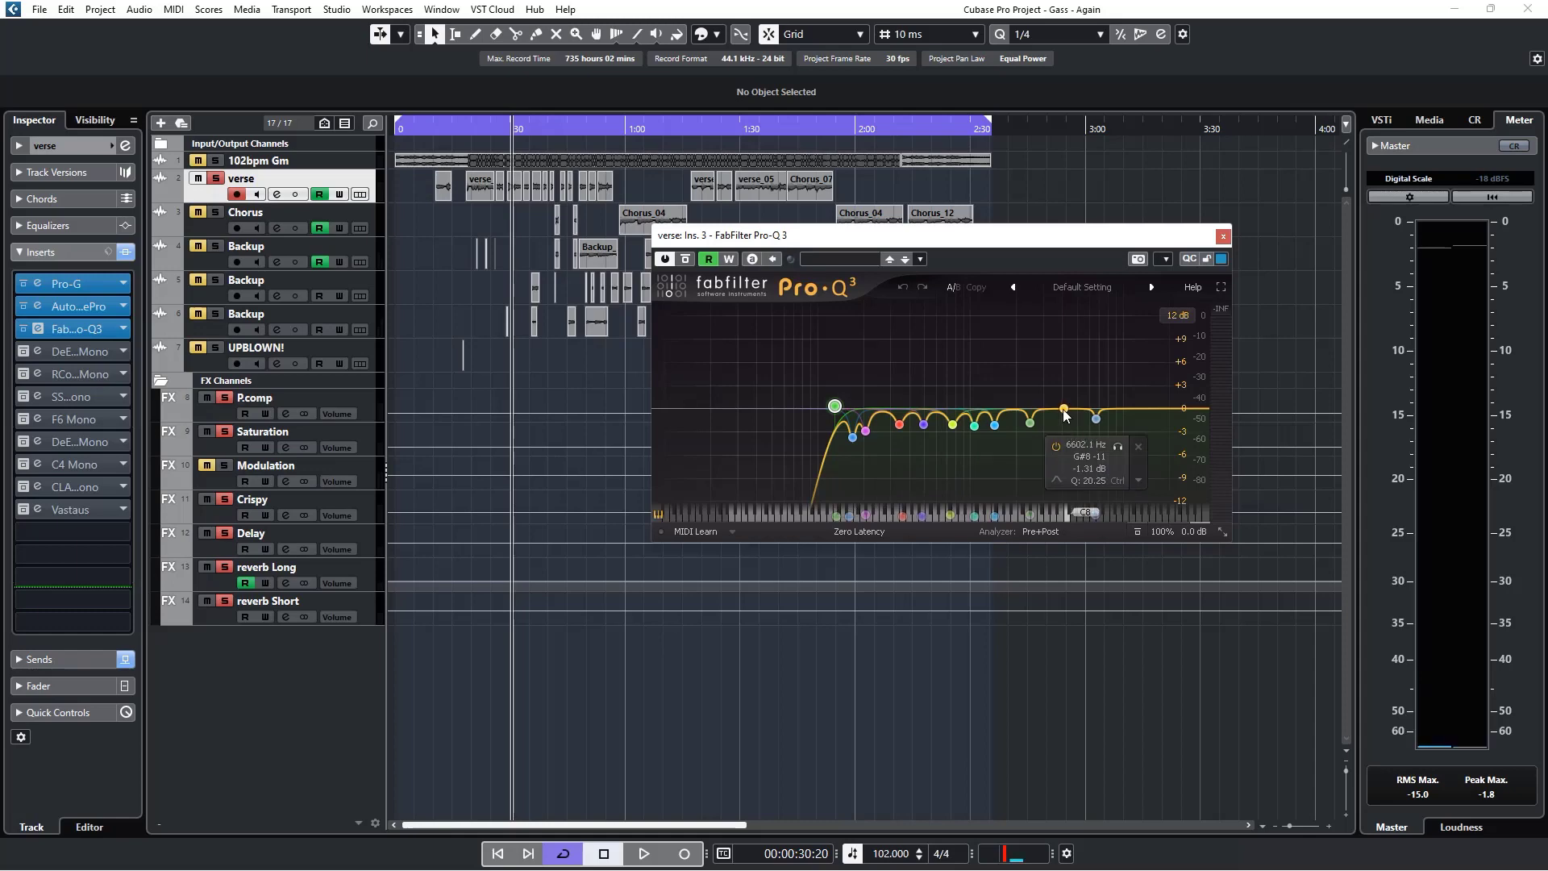
Step: Try a narrow extra cut of about -2.4 dB near 5029 Hz in Pro-Q 3 and undo the band changes
mouse_move(1060, 408)
mouse_down()
mouse_move(1055, 350)
mouse_move(974, 341)
mouse_move(1115, 340)
mouse_move(1050, 342)
mouse_move(1063, 340)
mouse_move(1072, 423)
mouse_up()
scroll(1055, 349, up, 10)
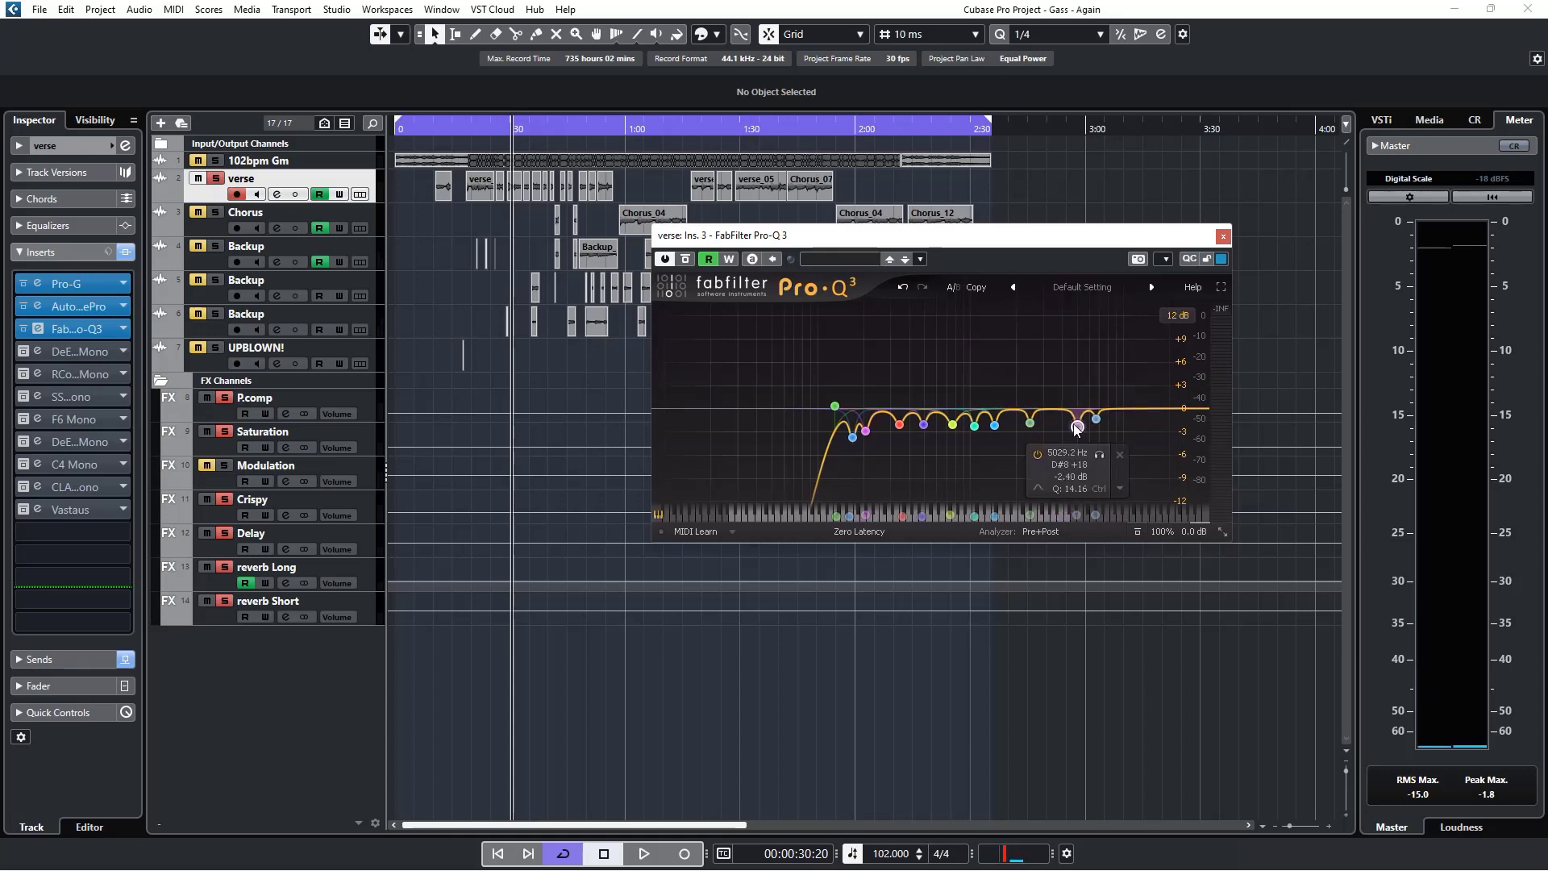
click(903, 283)
click(903, 284)
click(903, 284)
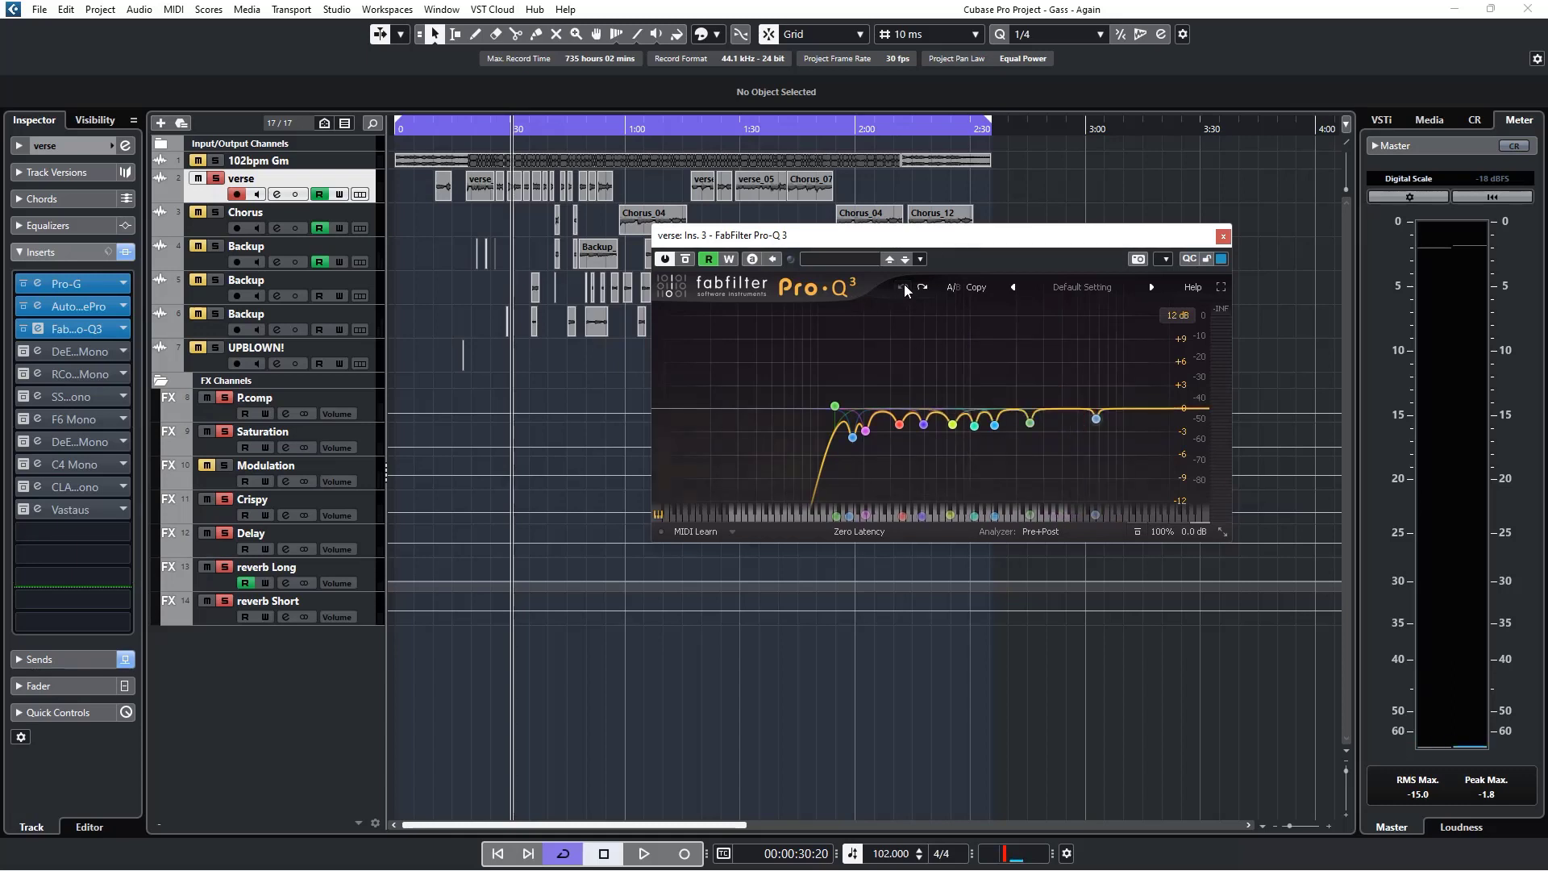
click(903, 284)
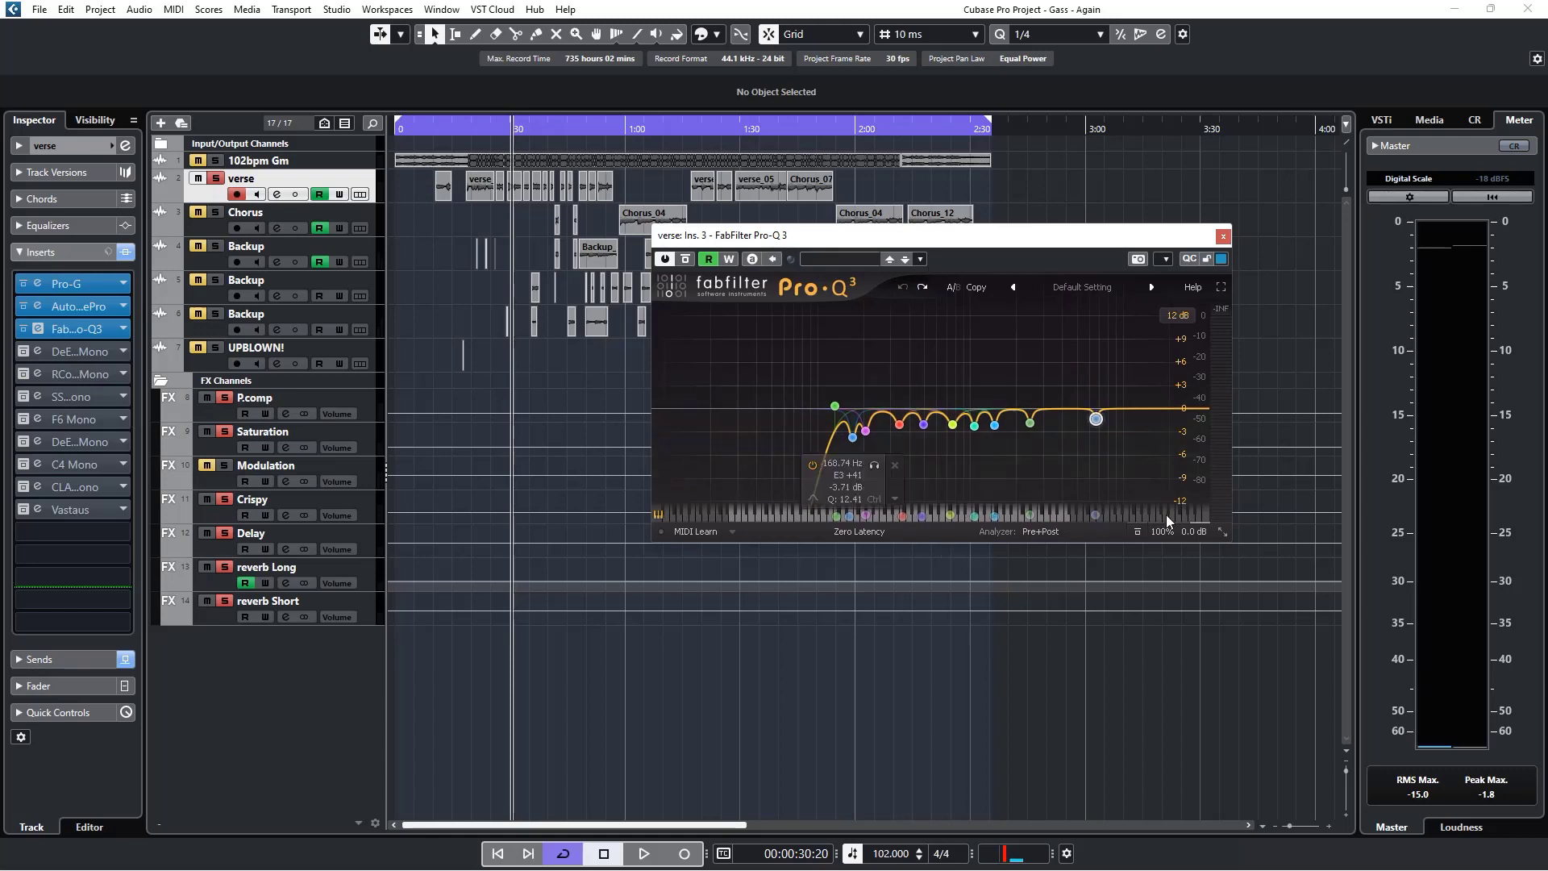
click(1223, 238)
click(25, 352)
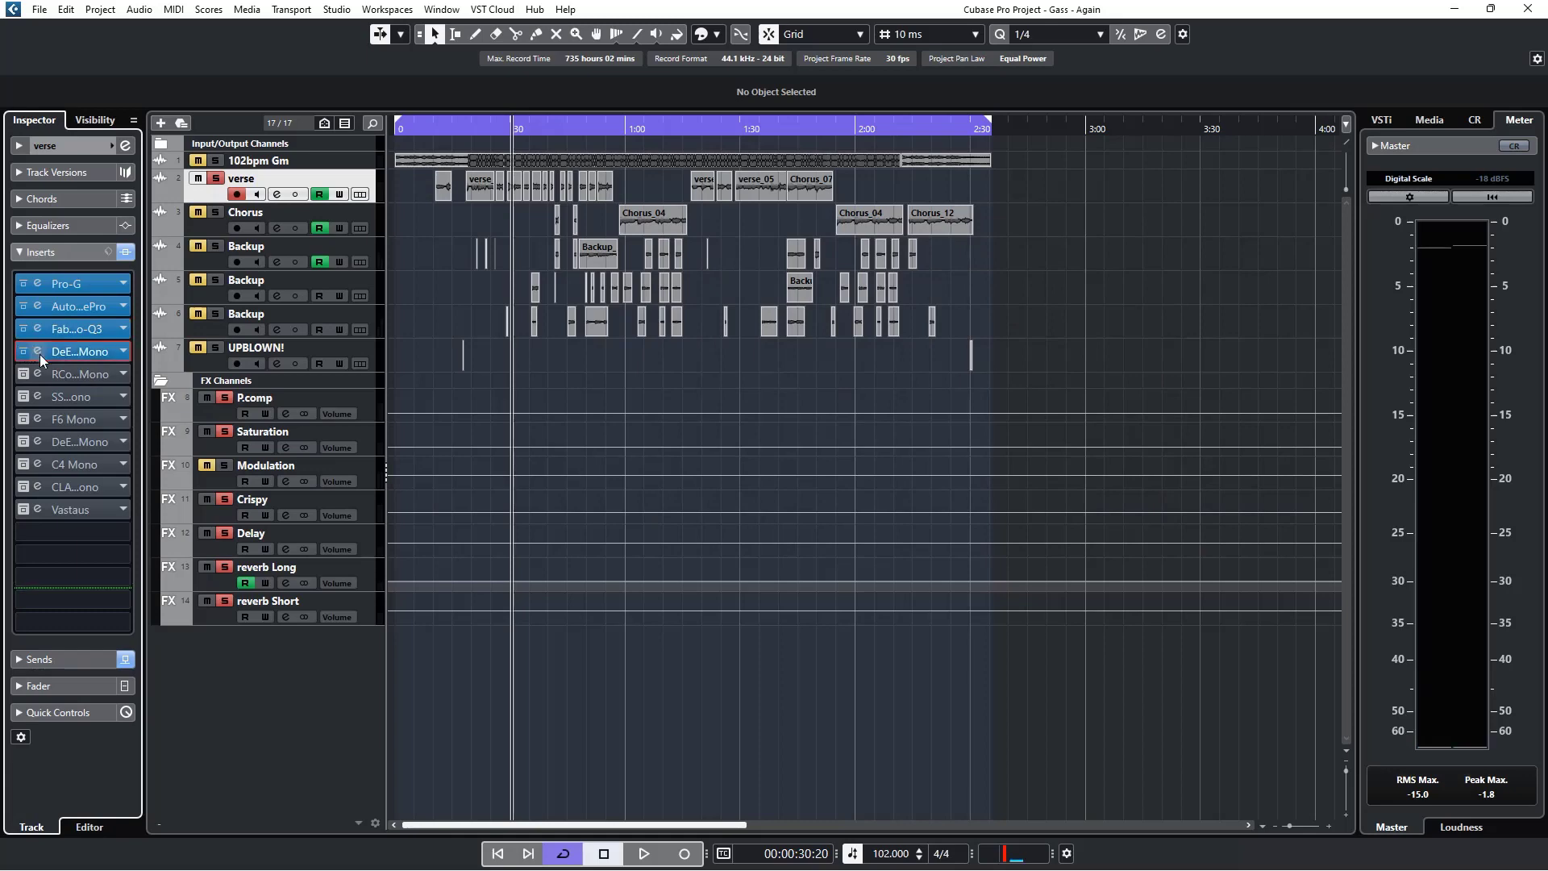
click(36, 351)
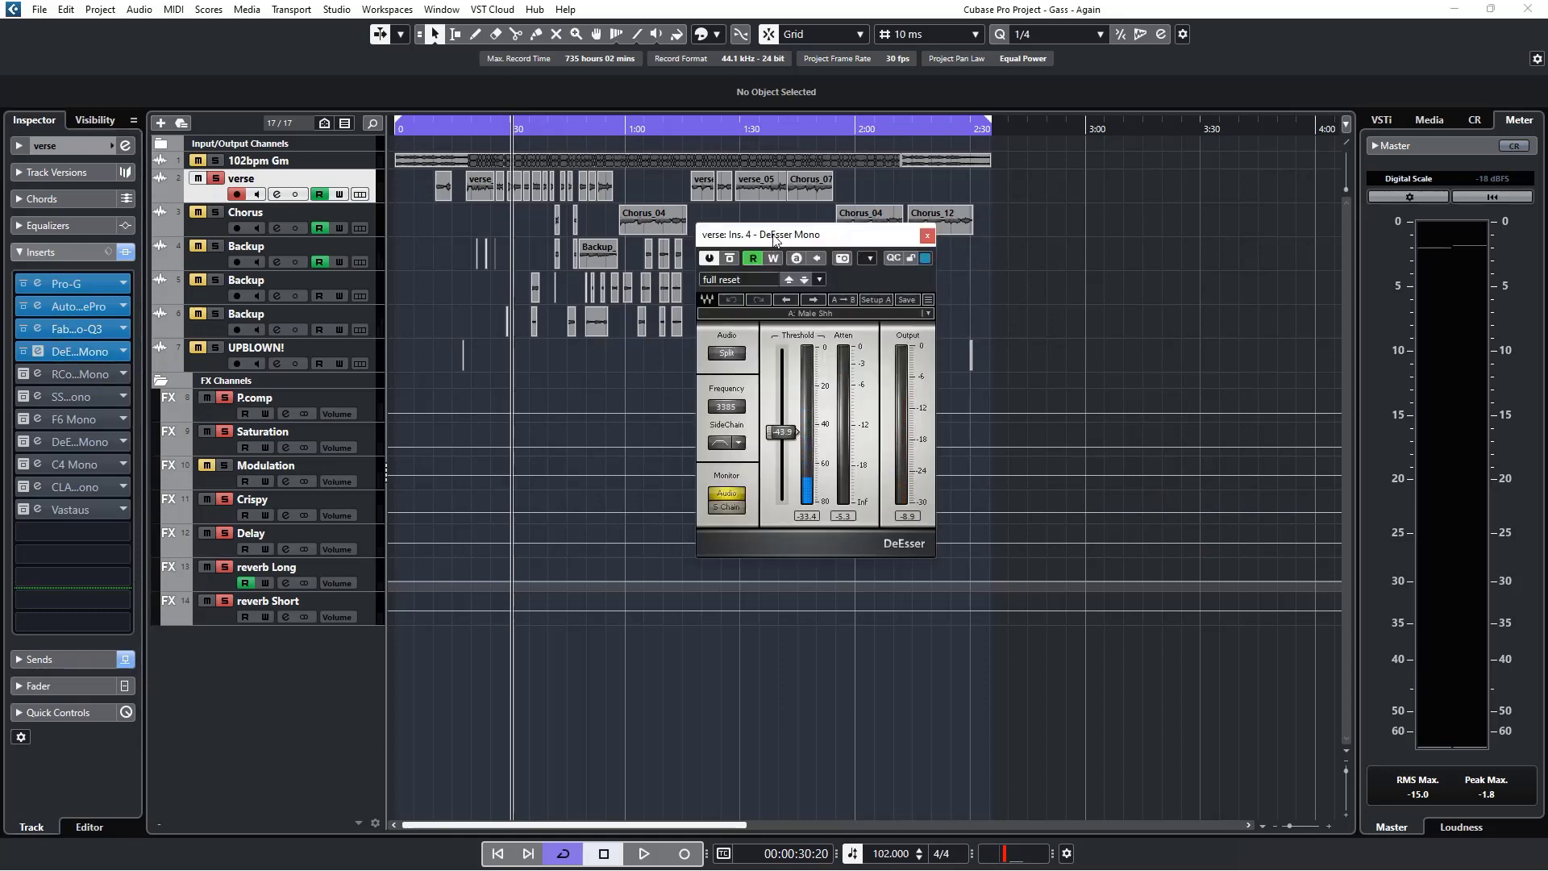
drag(774, 238, 923, 246)
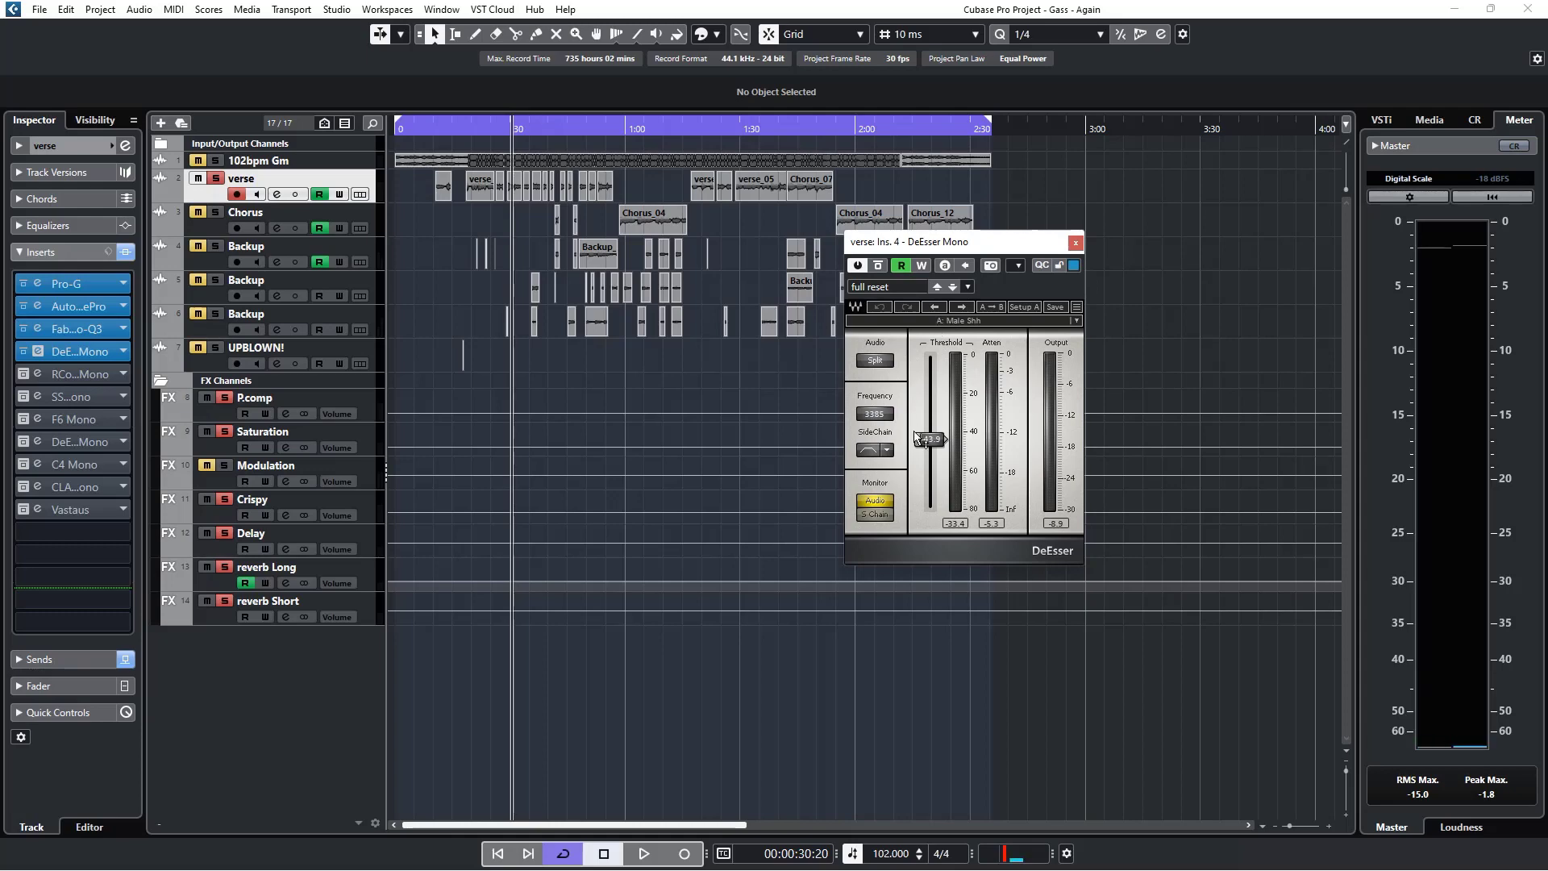
Step: Reopen Pro-Q 3 and play the soloed verse from about 0:18 to 0:35, toggling its bypass to compare with and without EQ
click(465, 128)
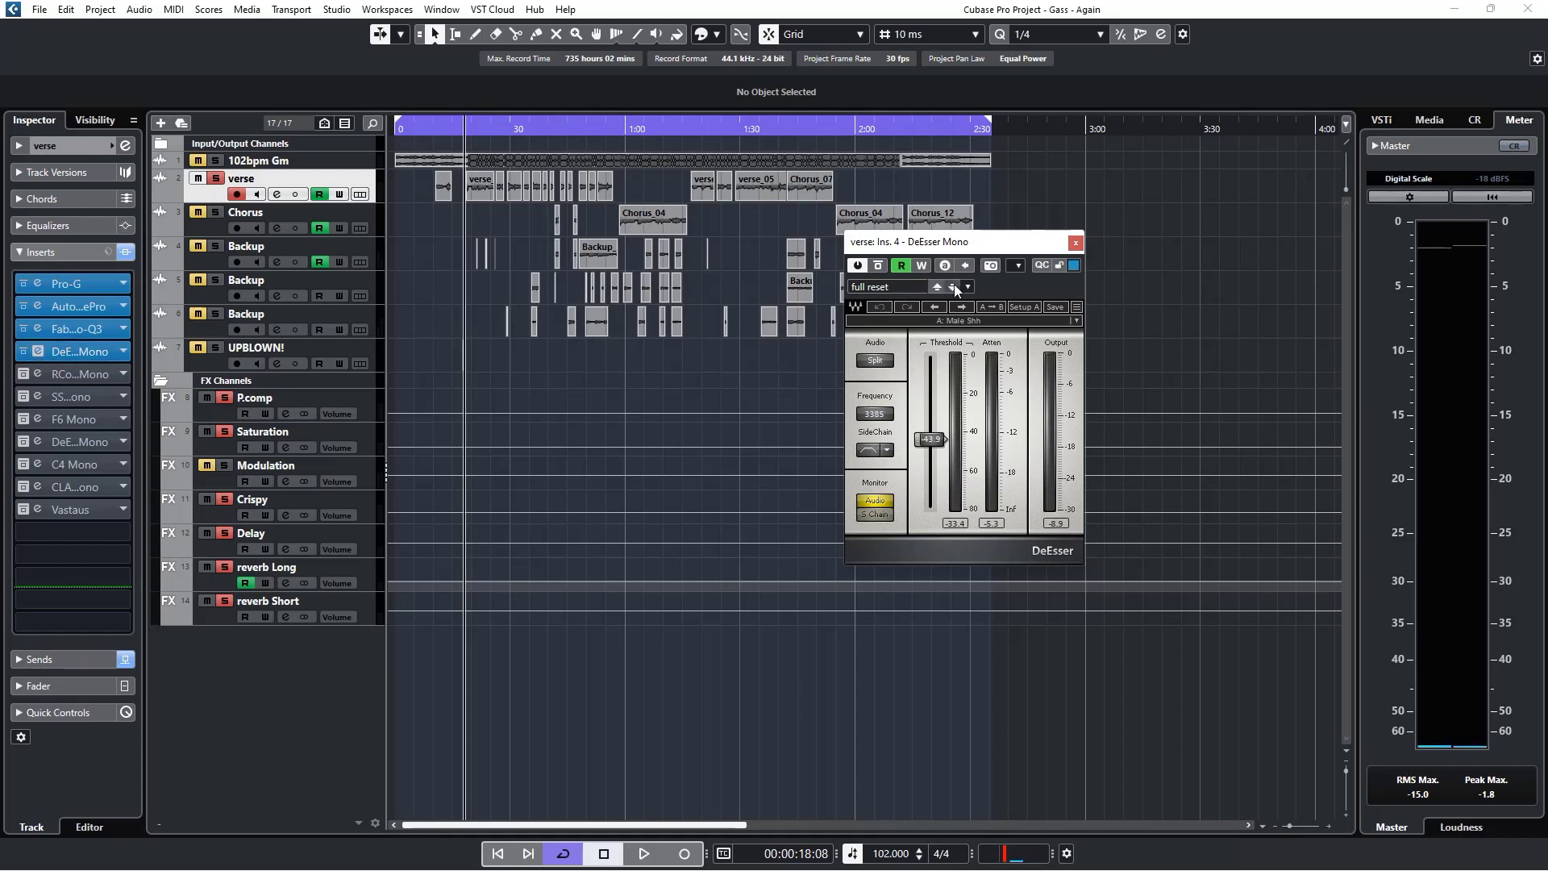
click(1076, 243)
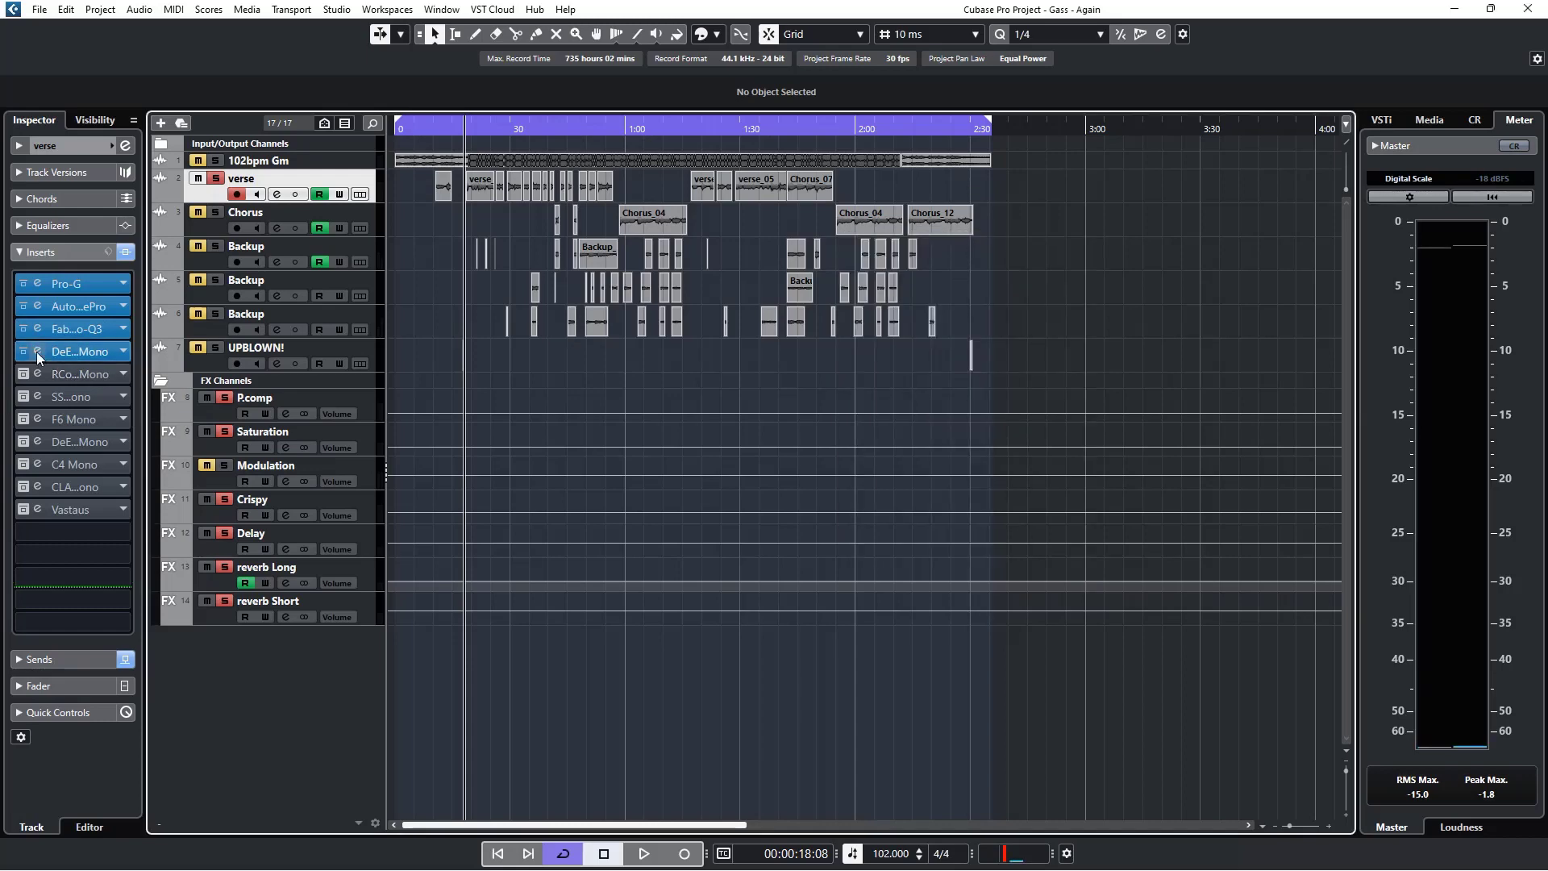
click(38, 328)
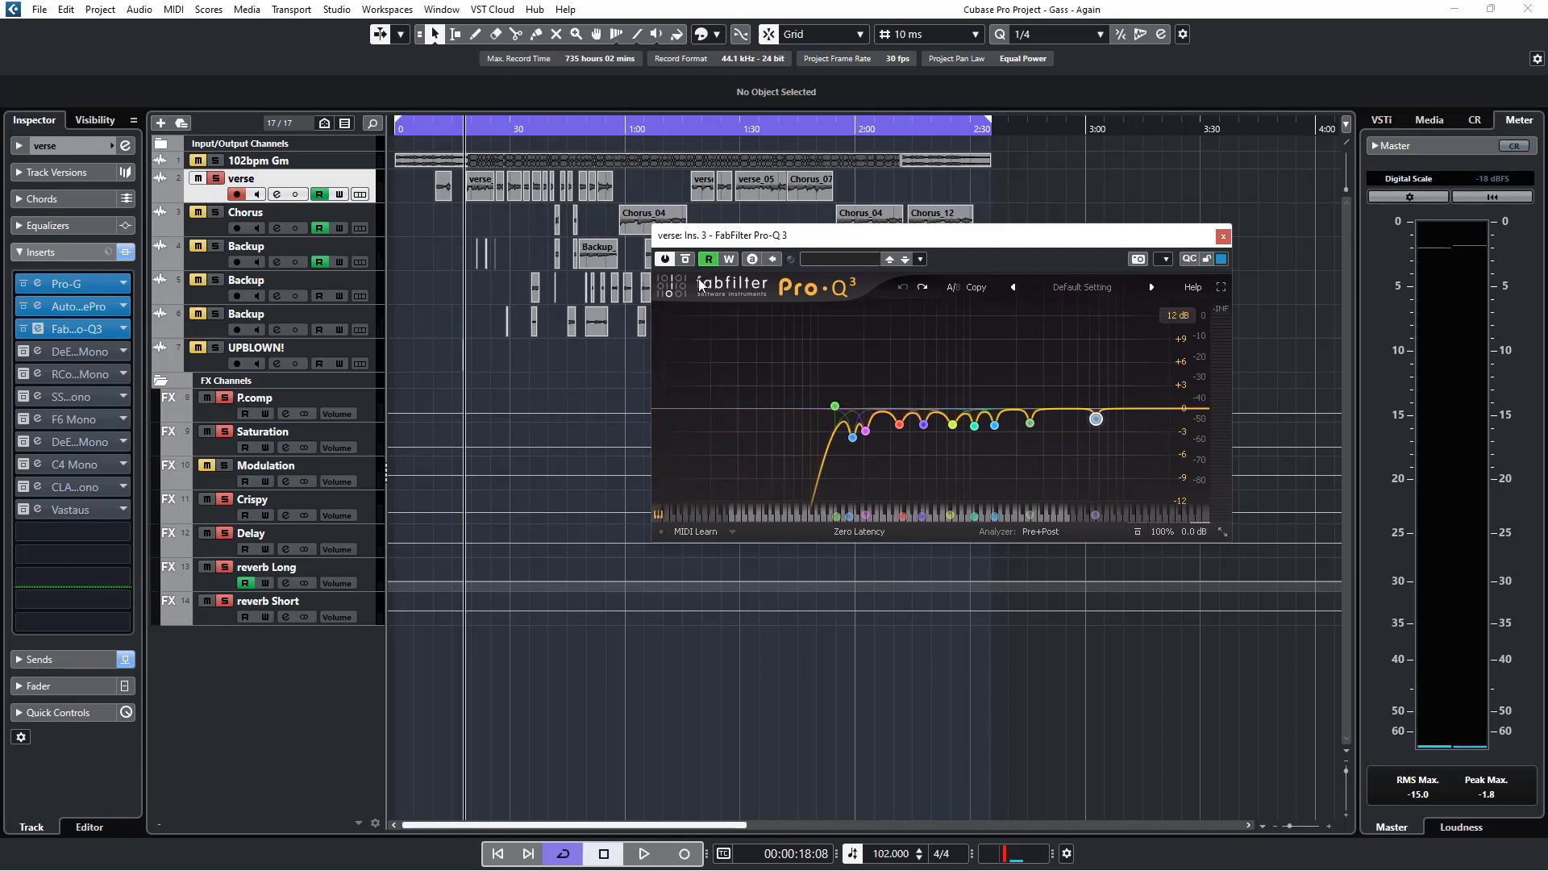
click(685, 259)
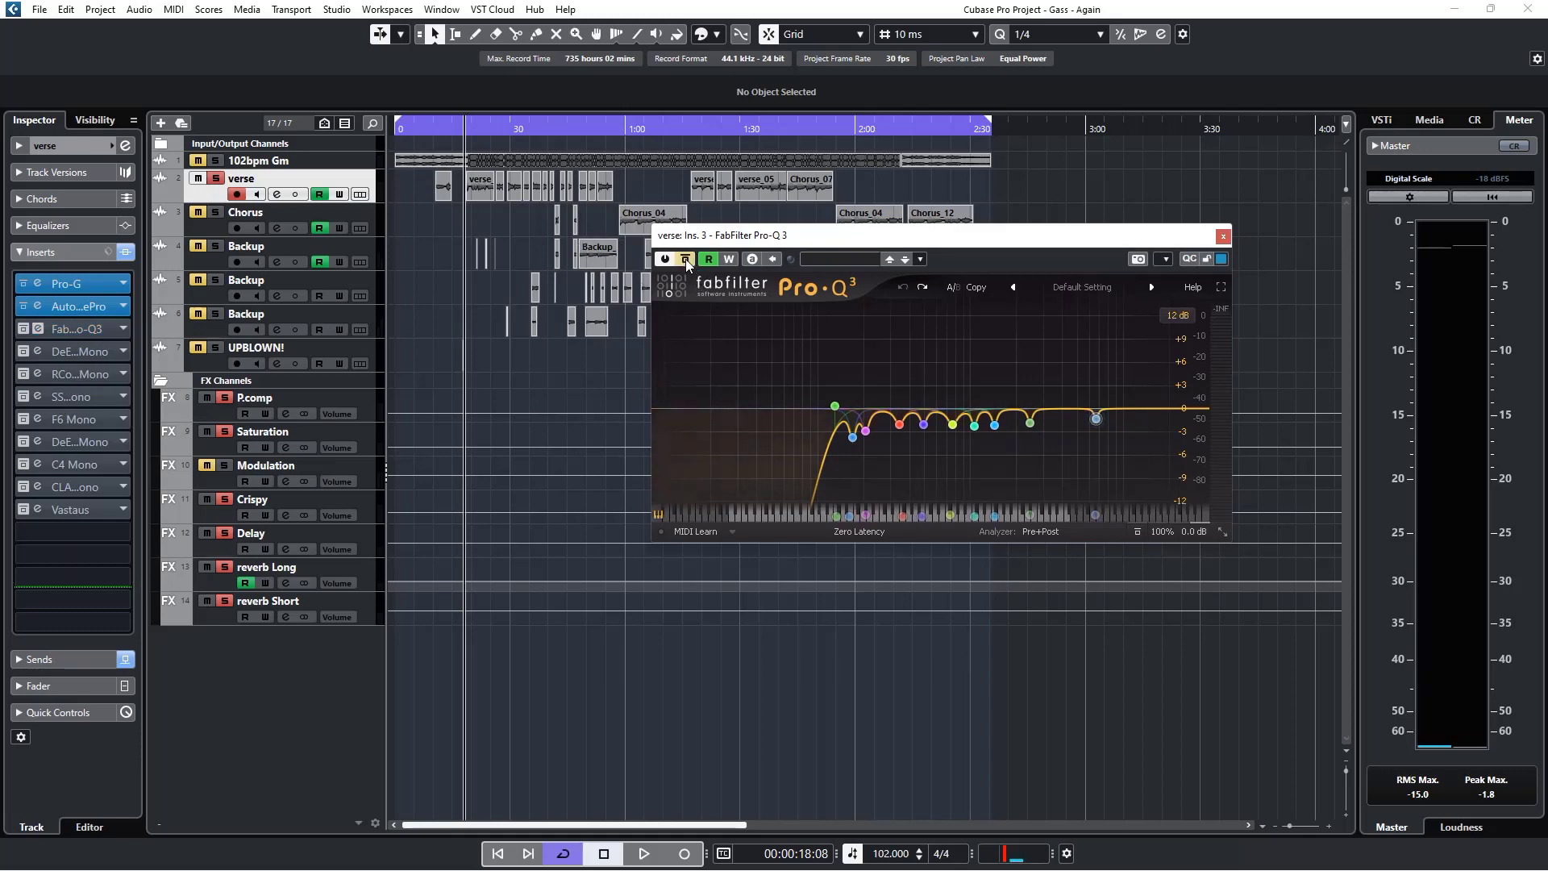
key(space)
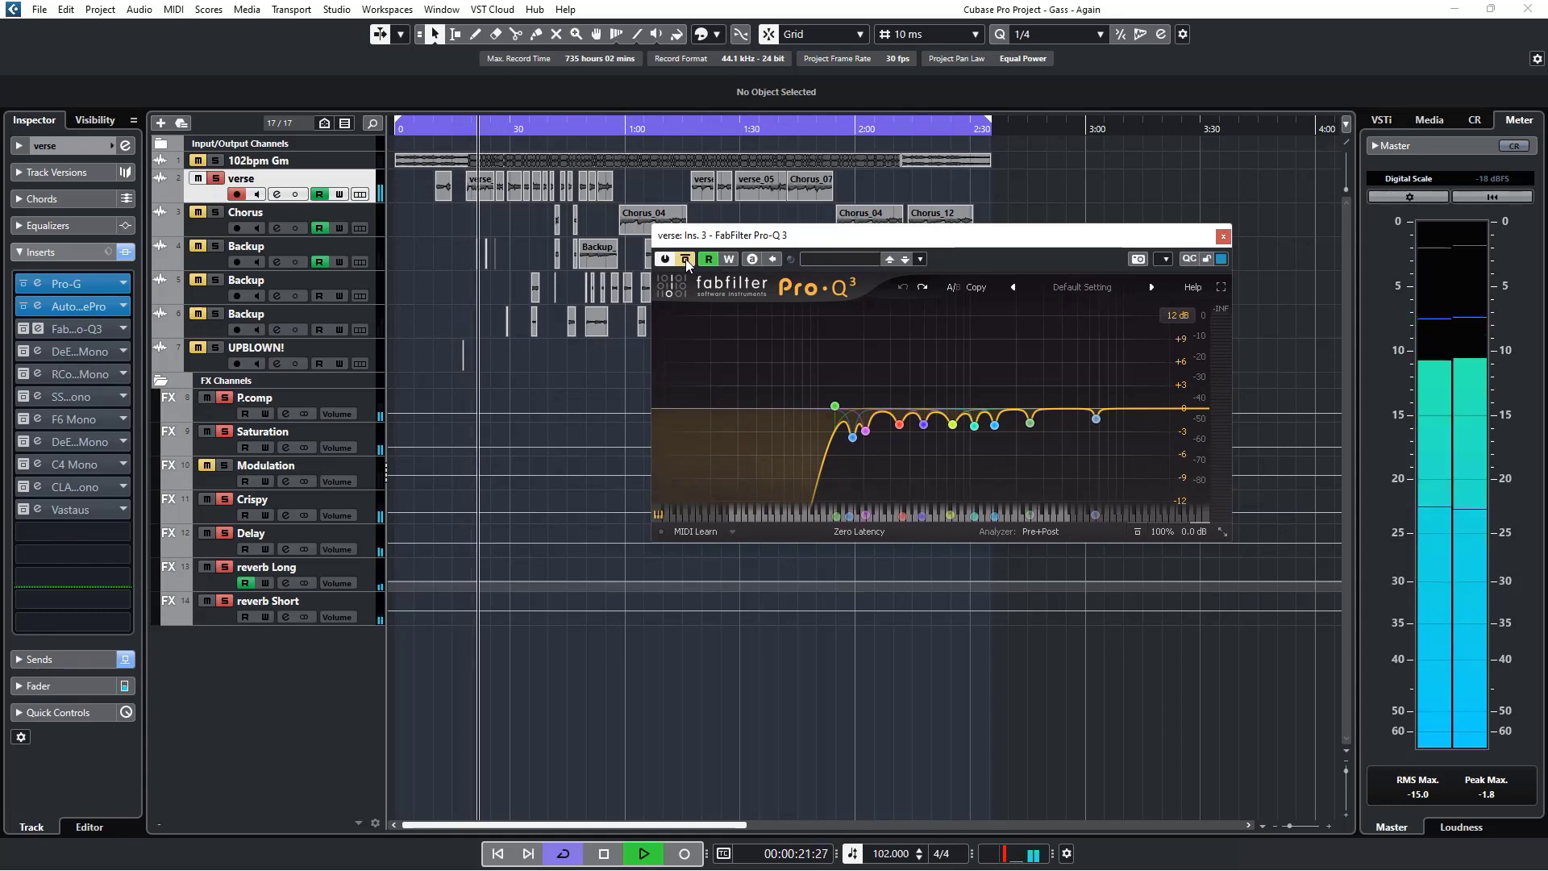
click(685, 259)
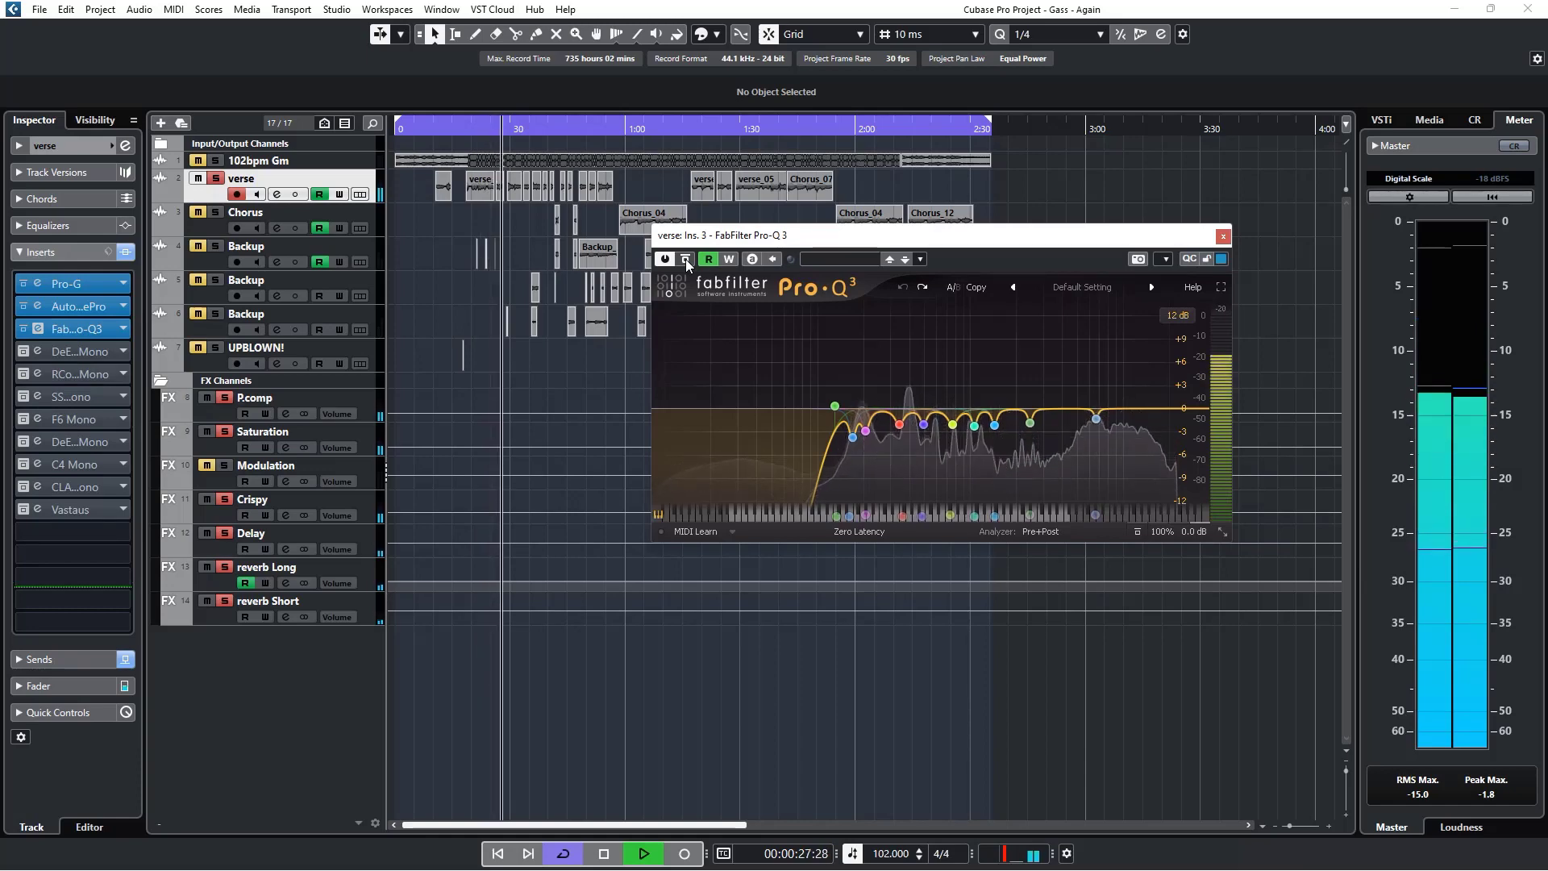
click(685, 259)
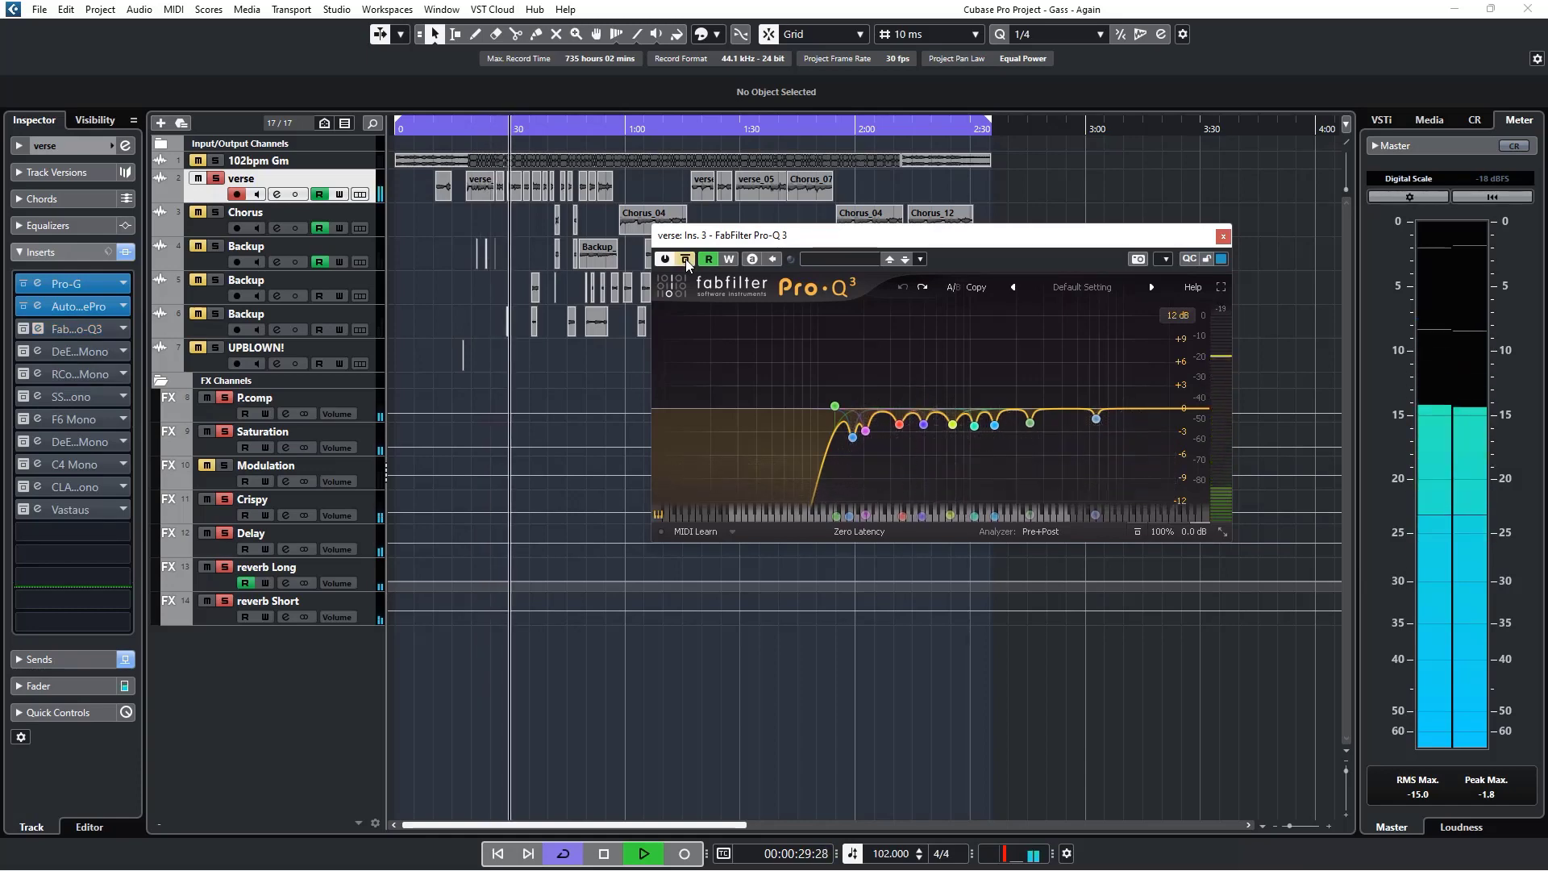
click(685, 259)
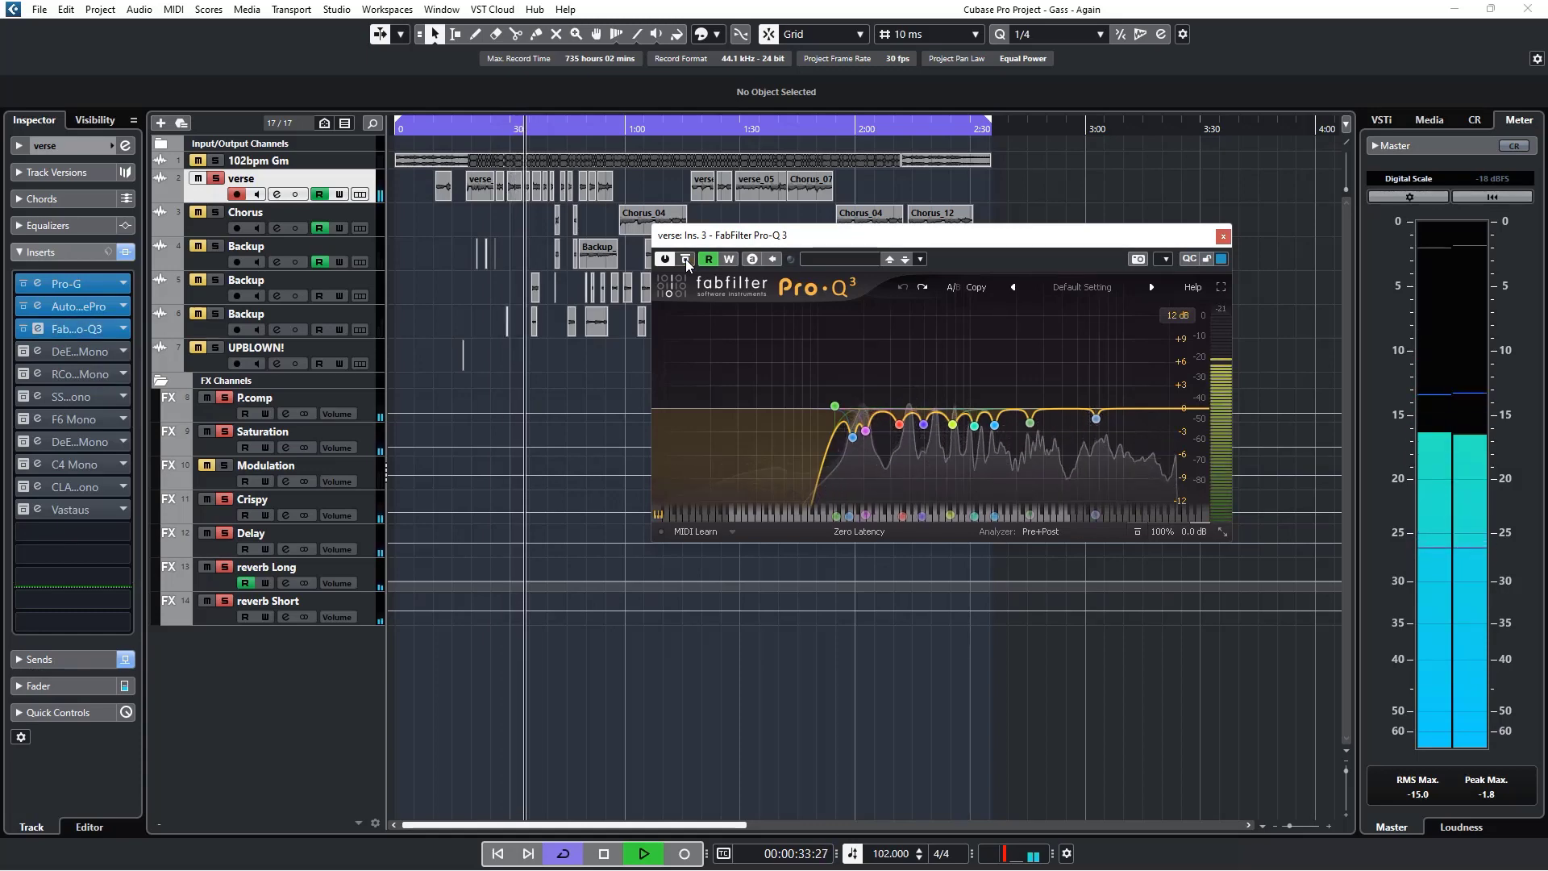
key(space)
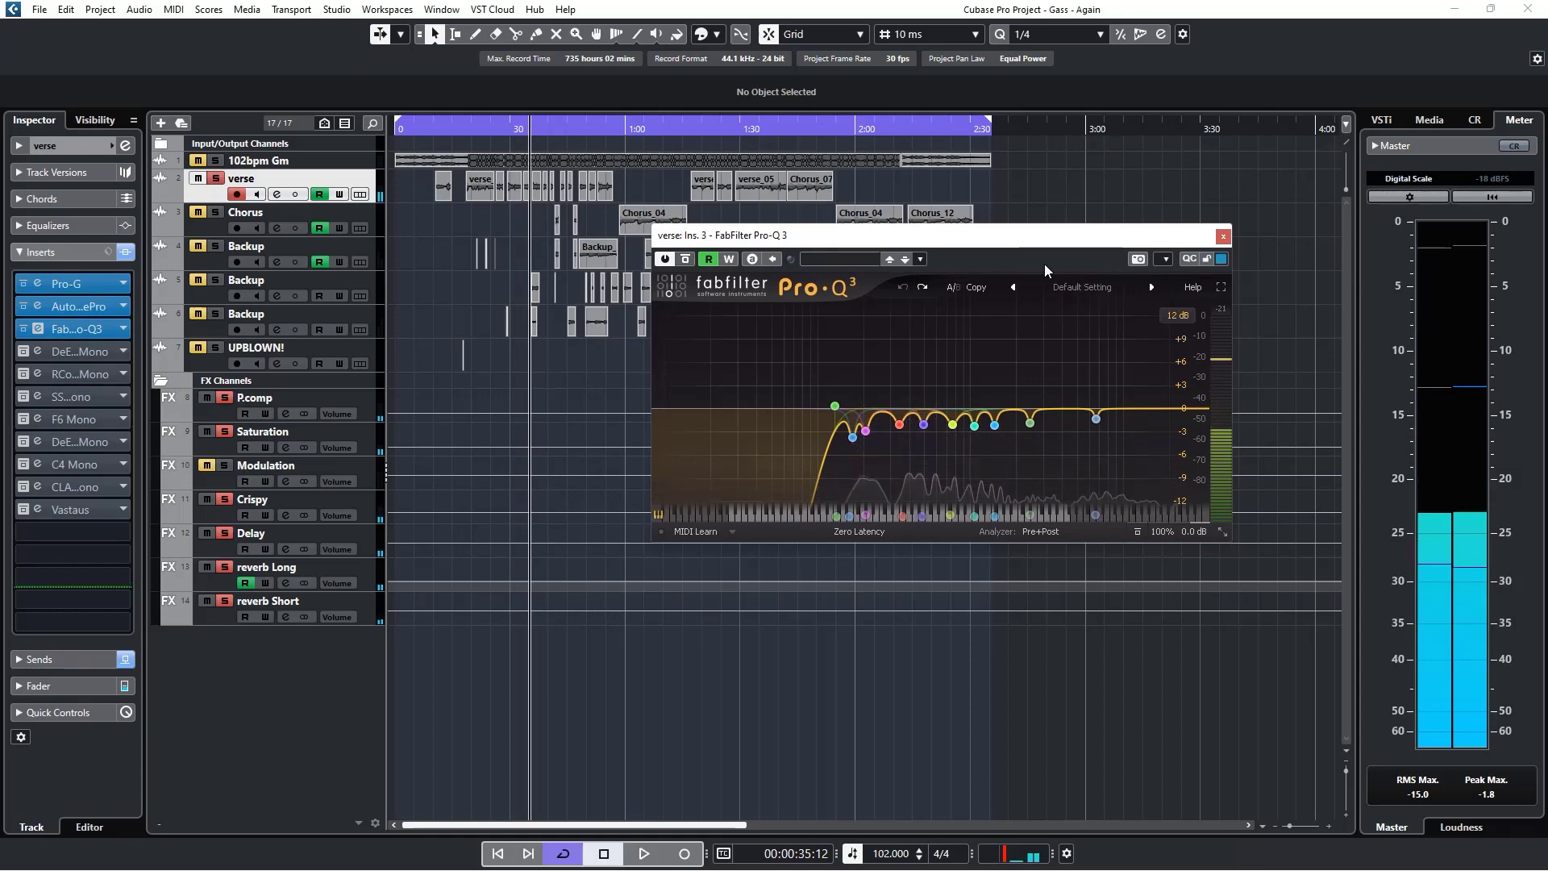
click(1222, 237)
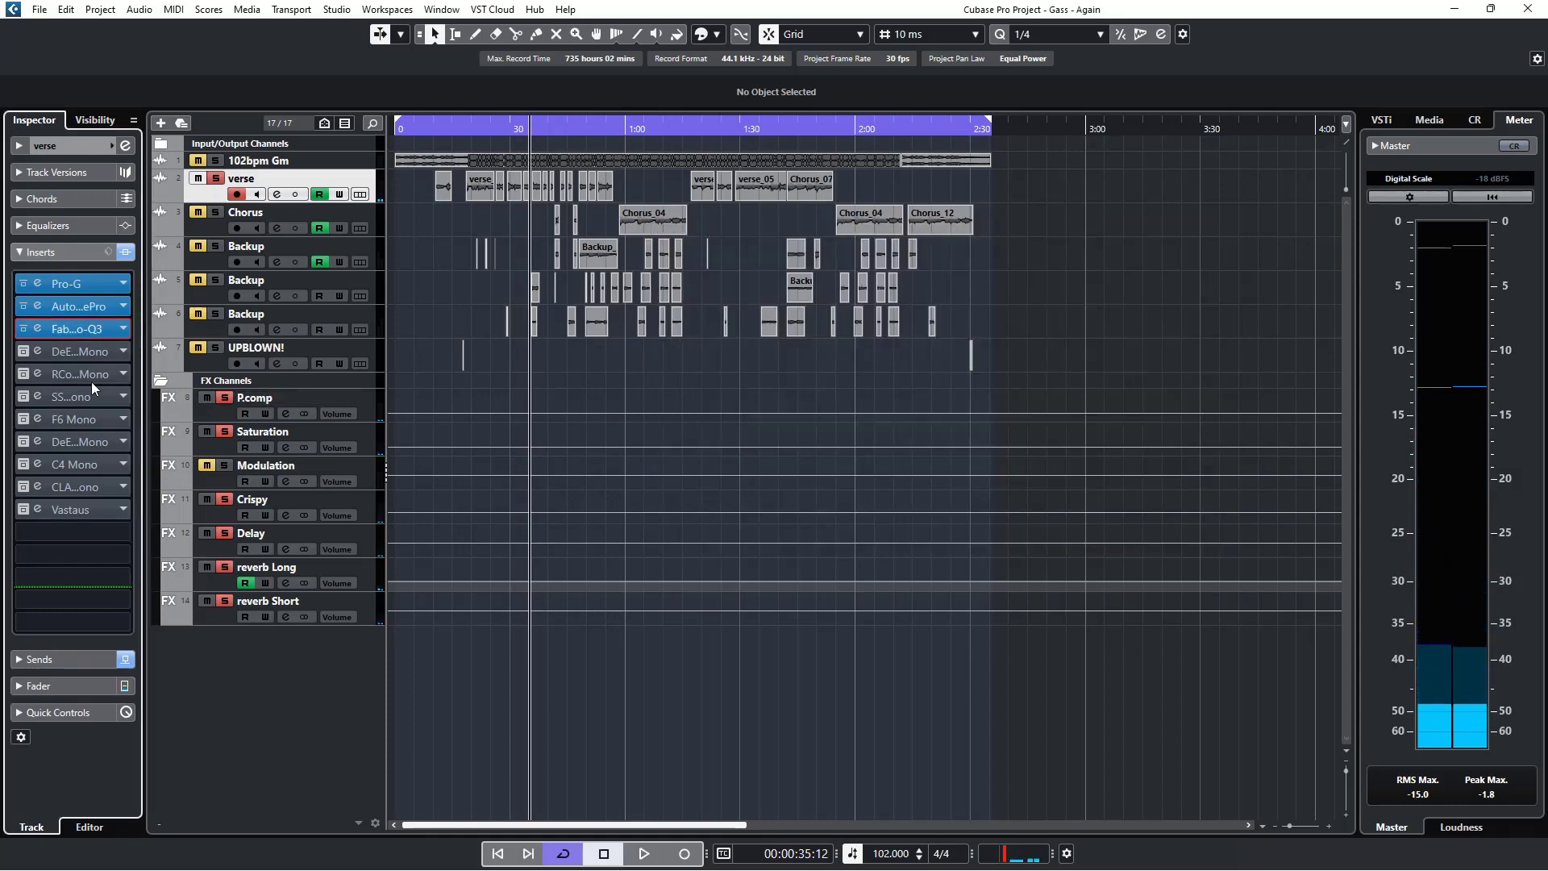
Step: Reactivate the first DeEsser on the verse track and show its settings below the vocal tracks
click(30, 349)
click(35, 348)
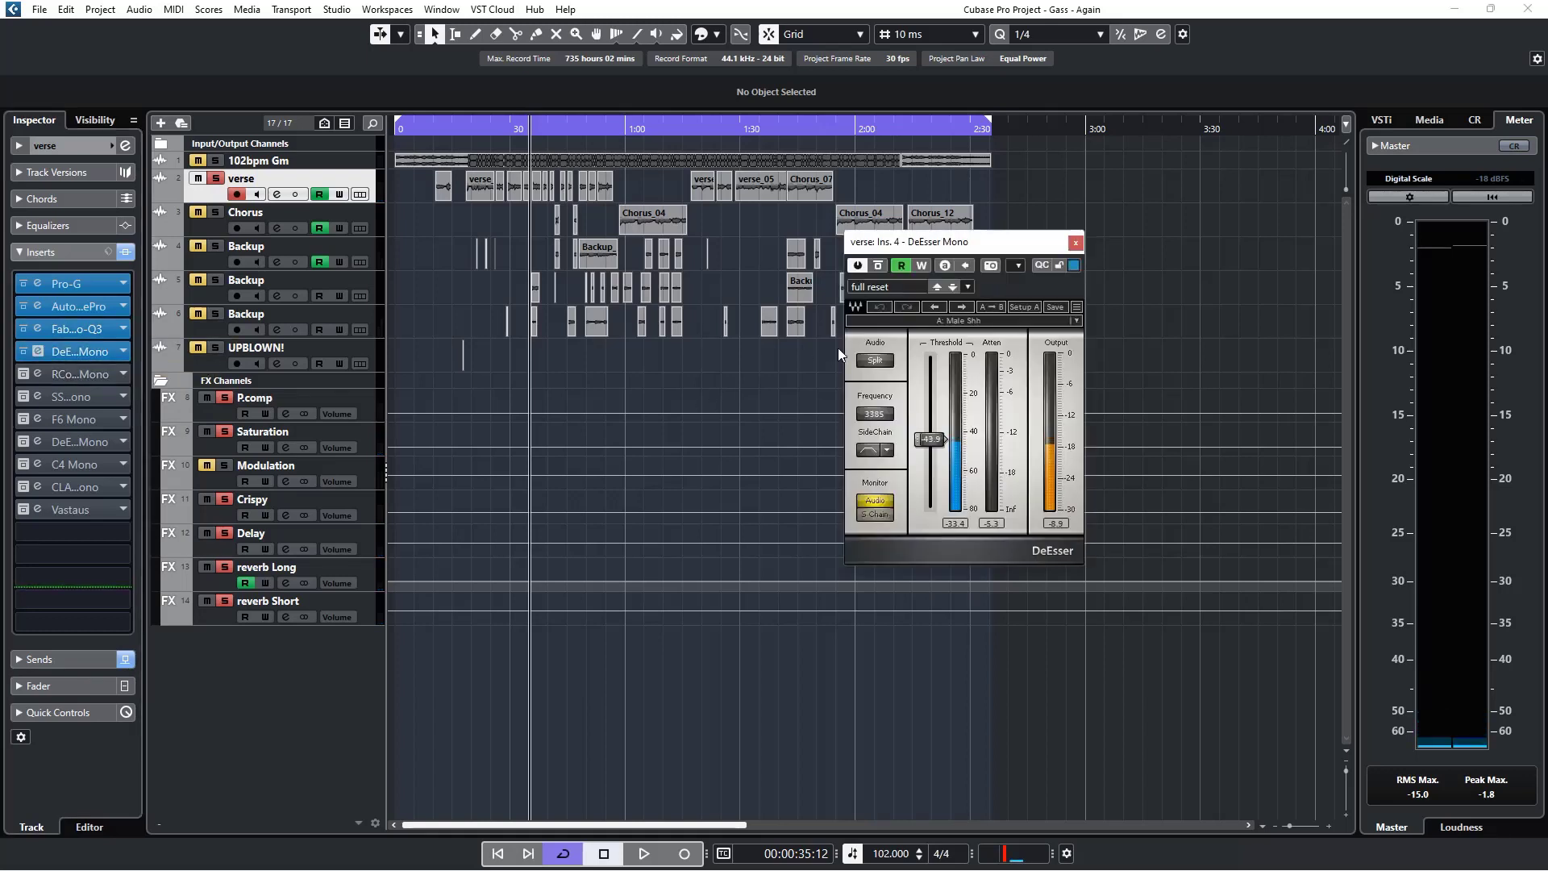
drag(981, 250, 949, 236)
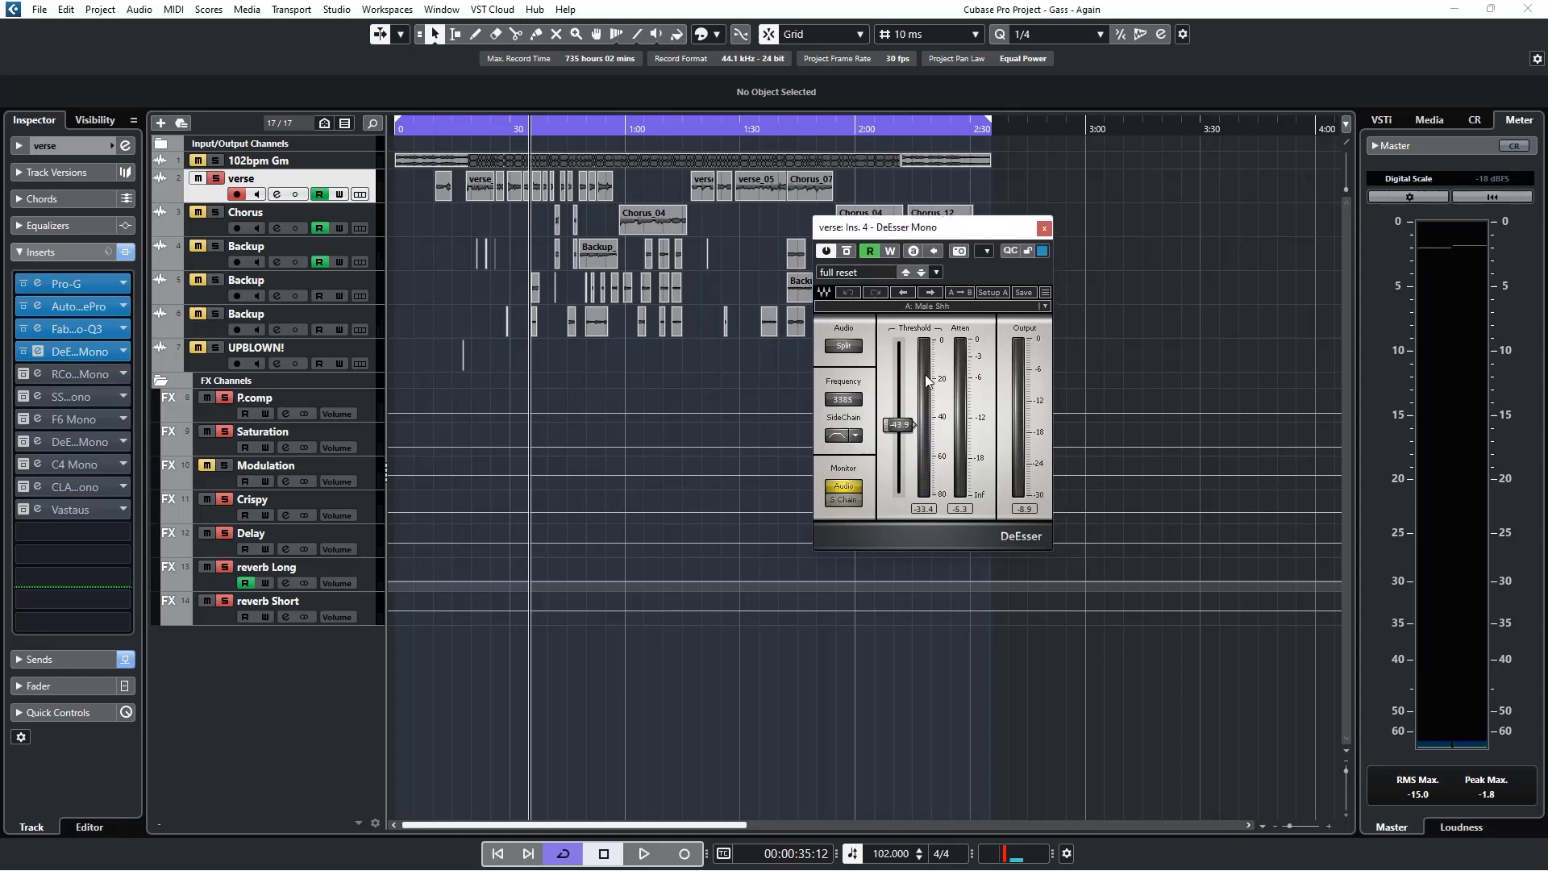
Step: Play the soloed verse from about 0:18 to 0:28 with the DeEsser bypassed, reactivating it during playback to compare
click(464, 134)
click(844, 251)
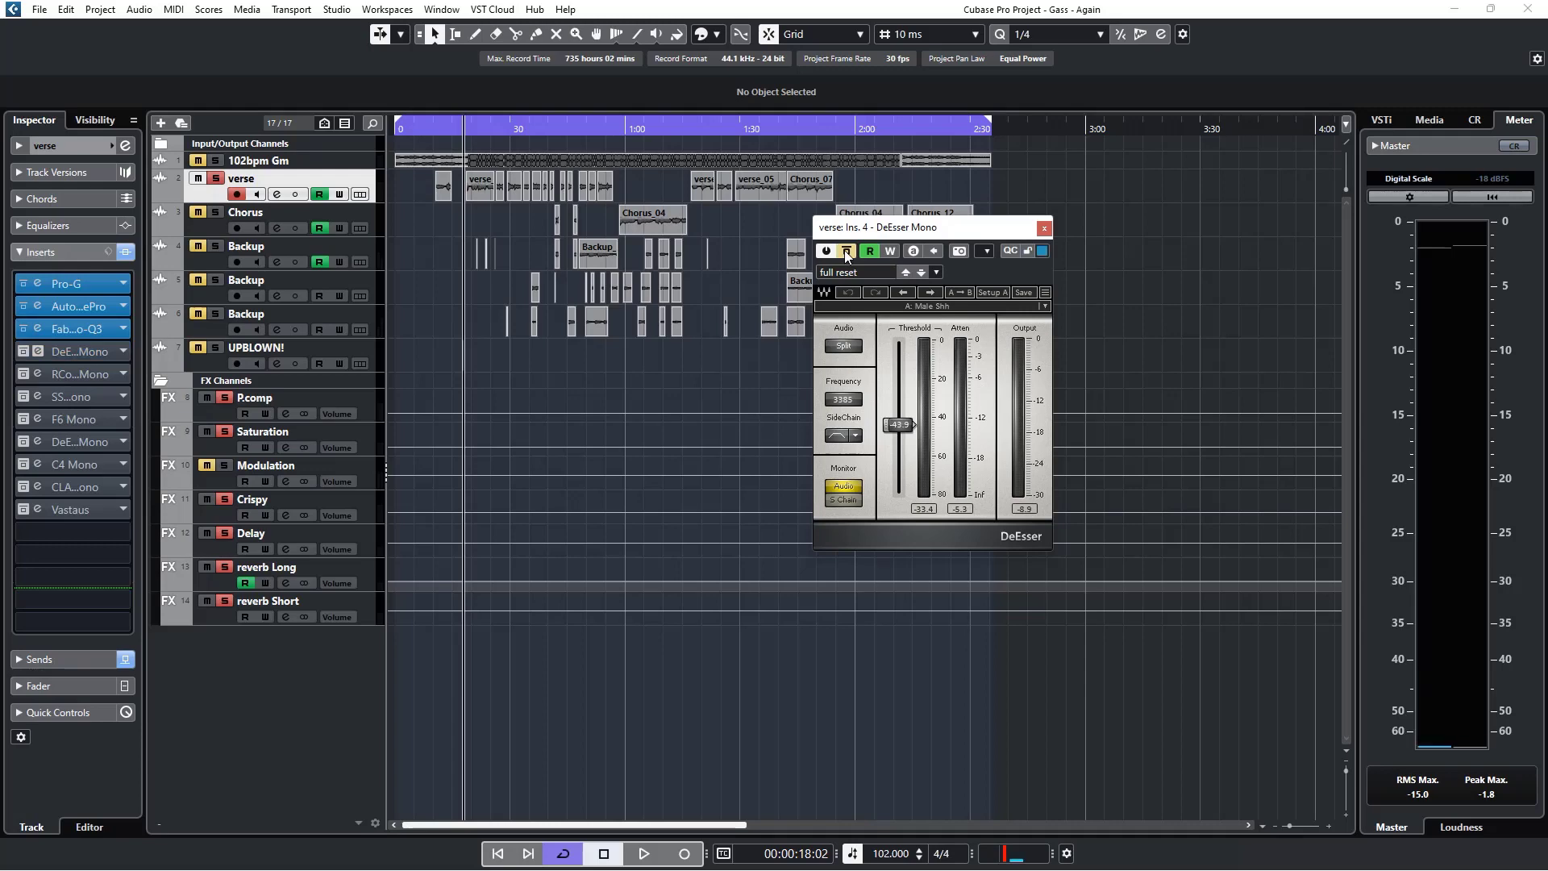
key(space)
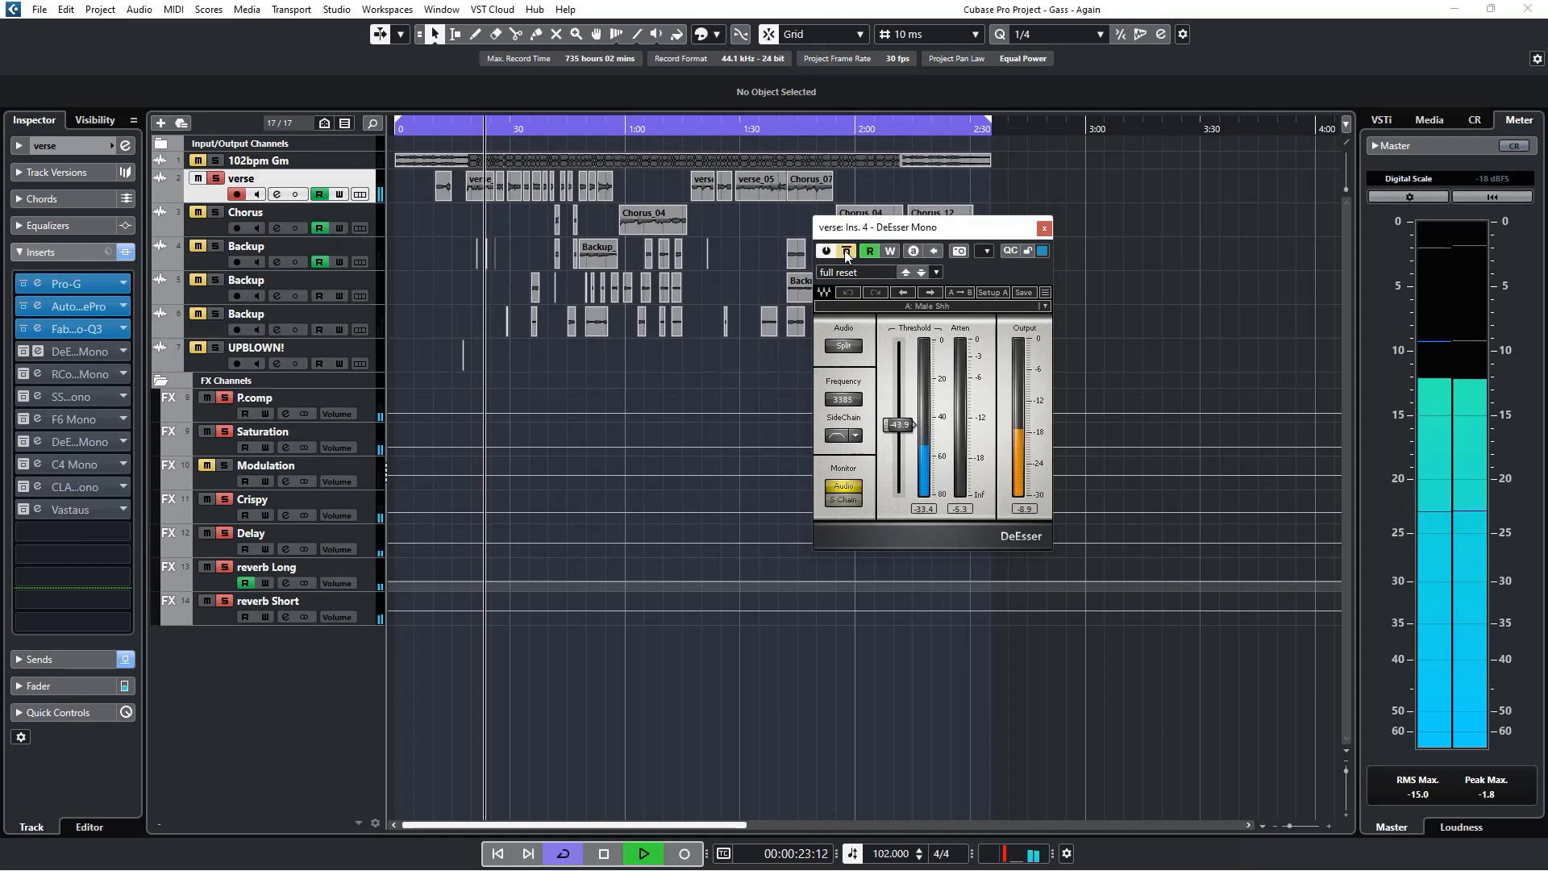
click(845, 251)
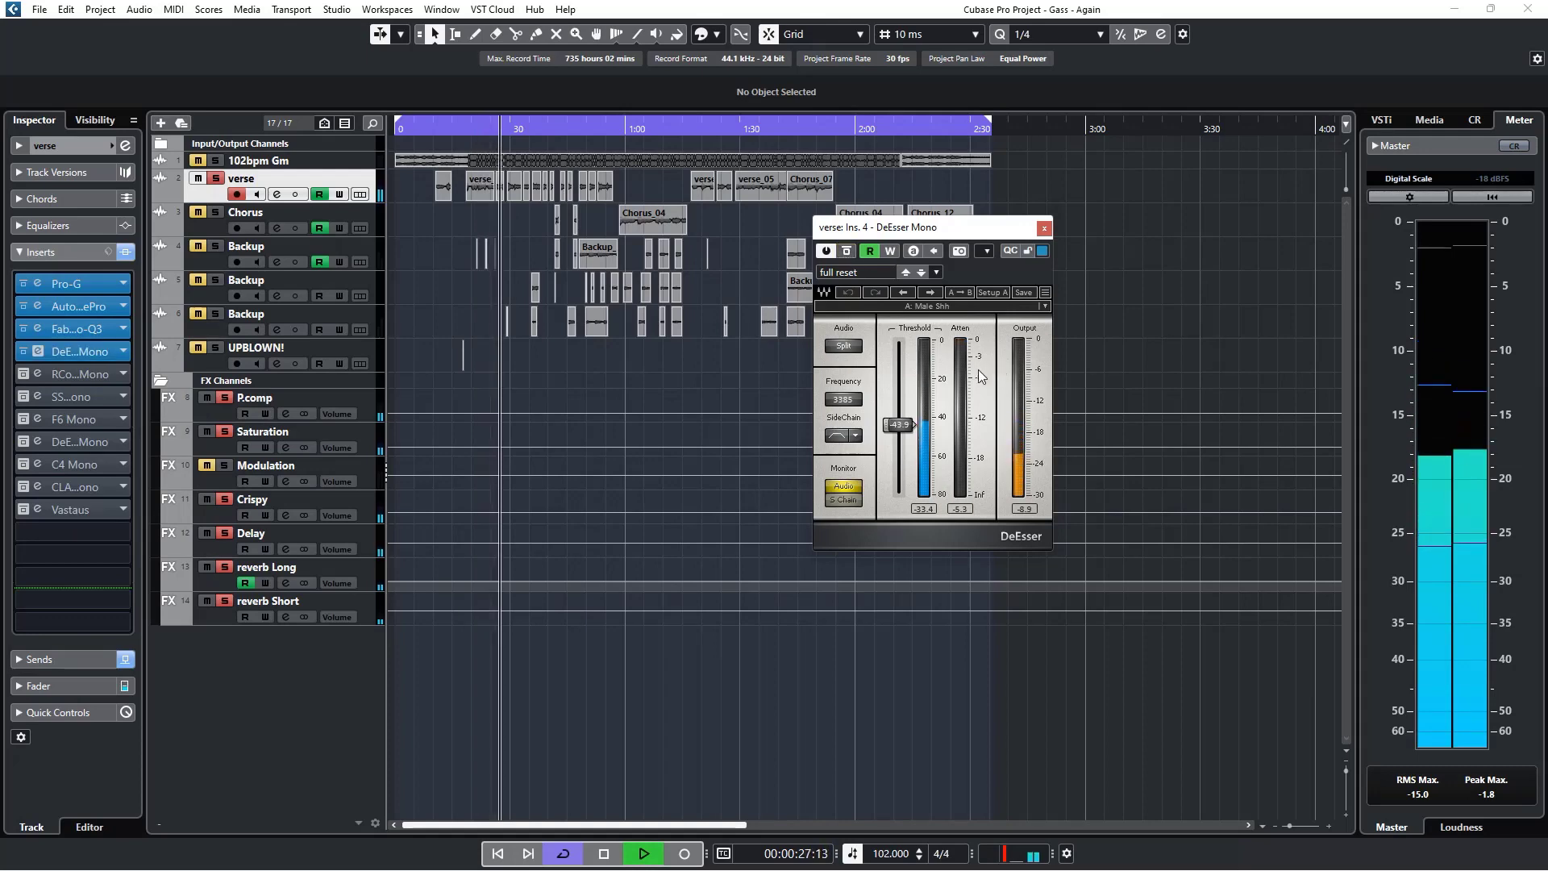
key(space)
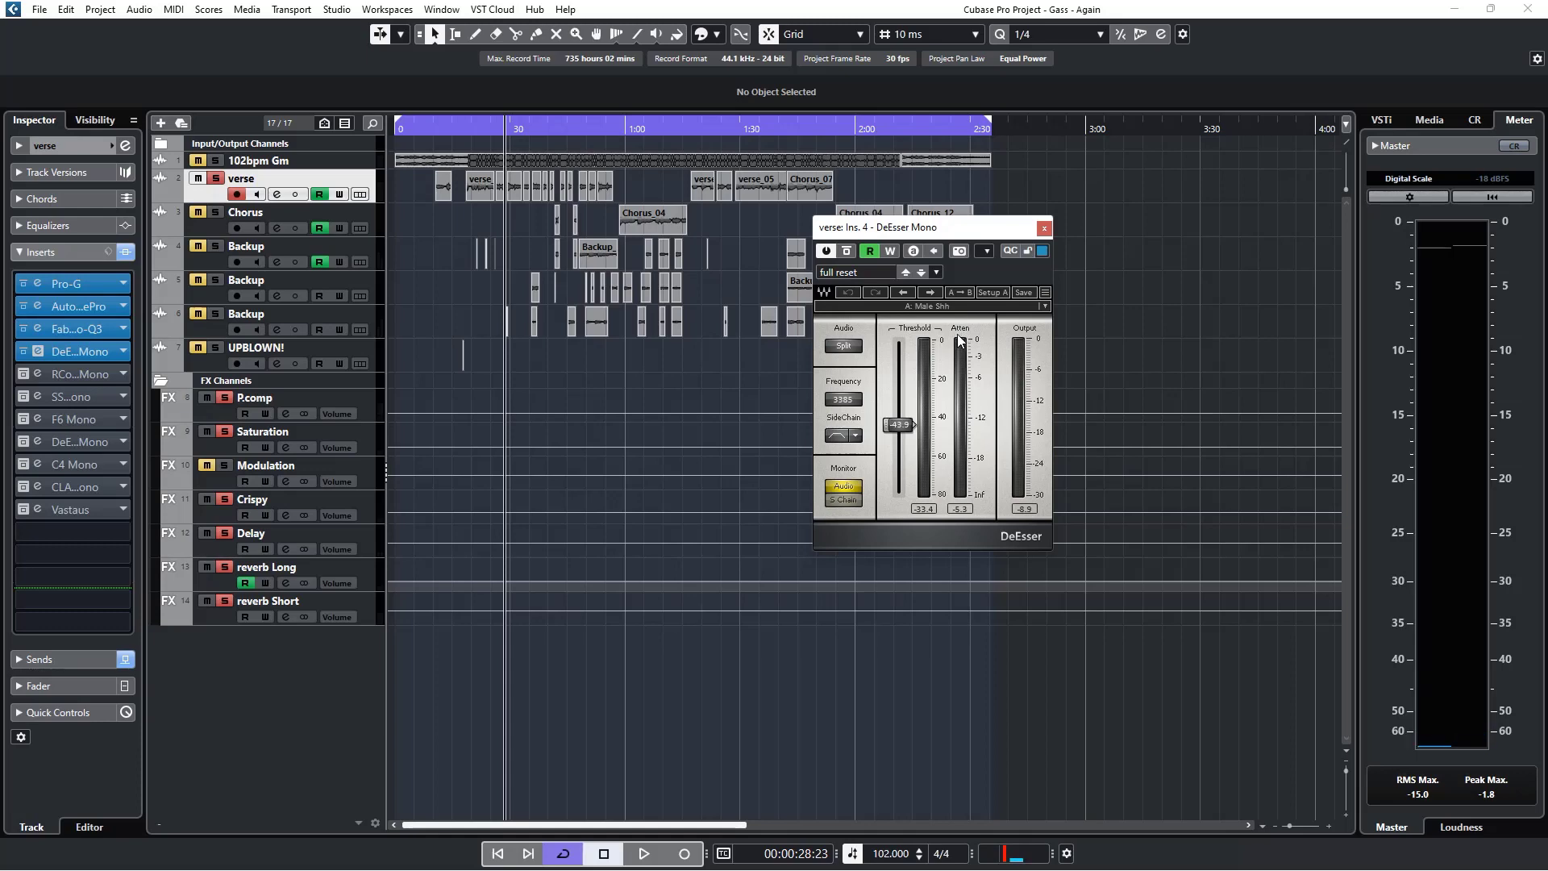
Step: Close the DeEsser, reactivate the RCompressor on the verse track and show its settings clear of the vocal clips
click(1044, 228)
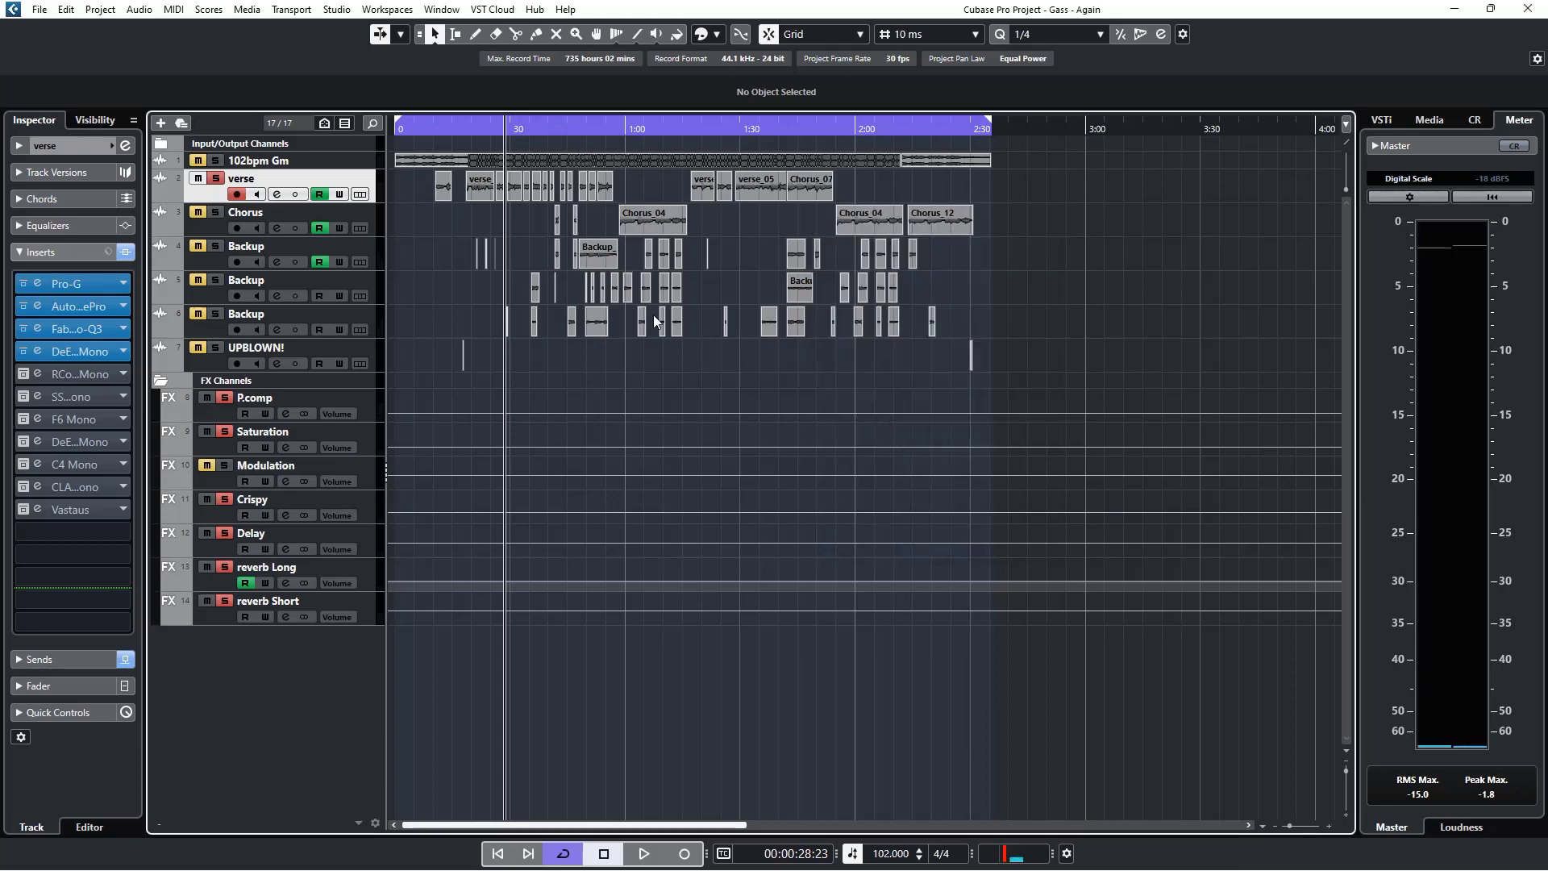
click(23, 373)
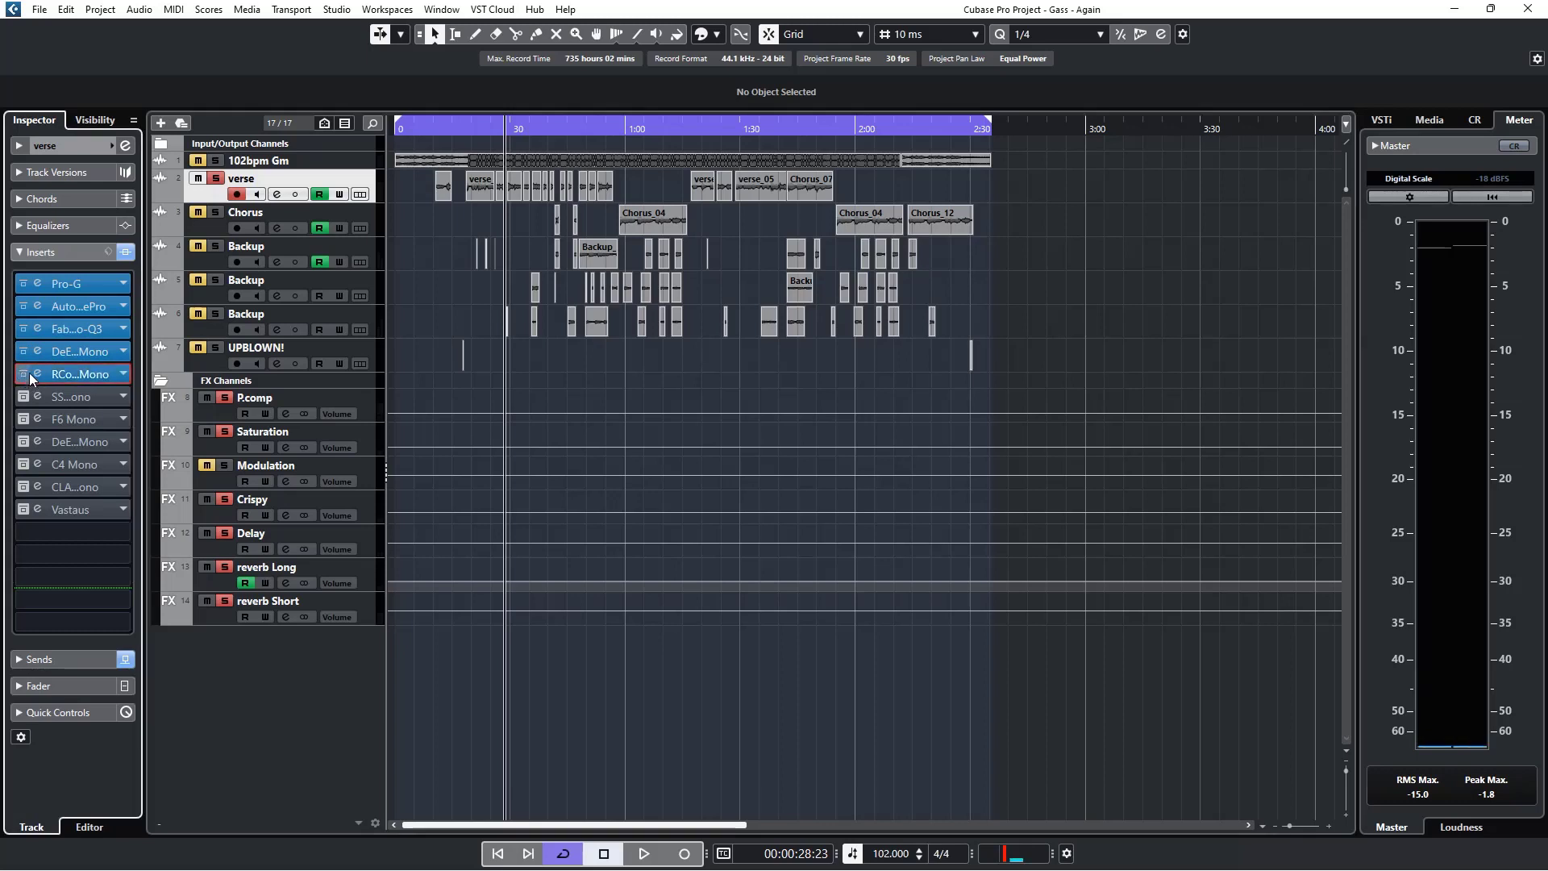
click(36, 373)
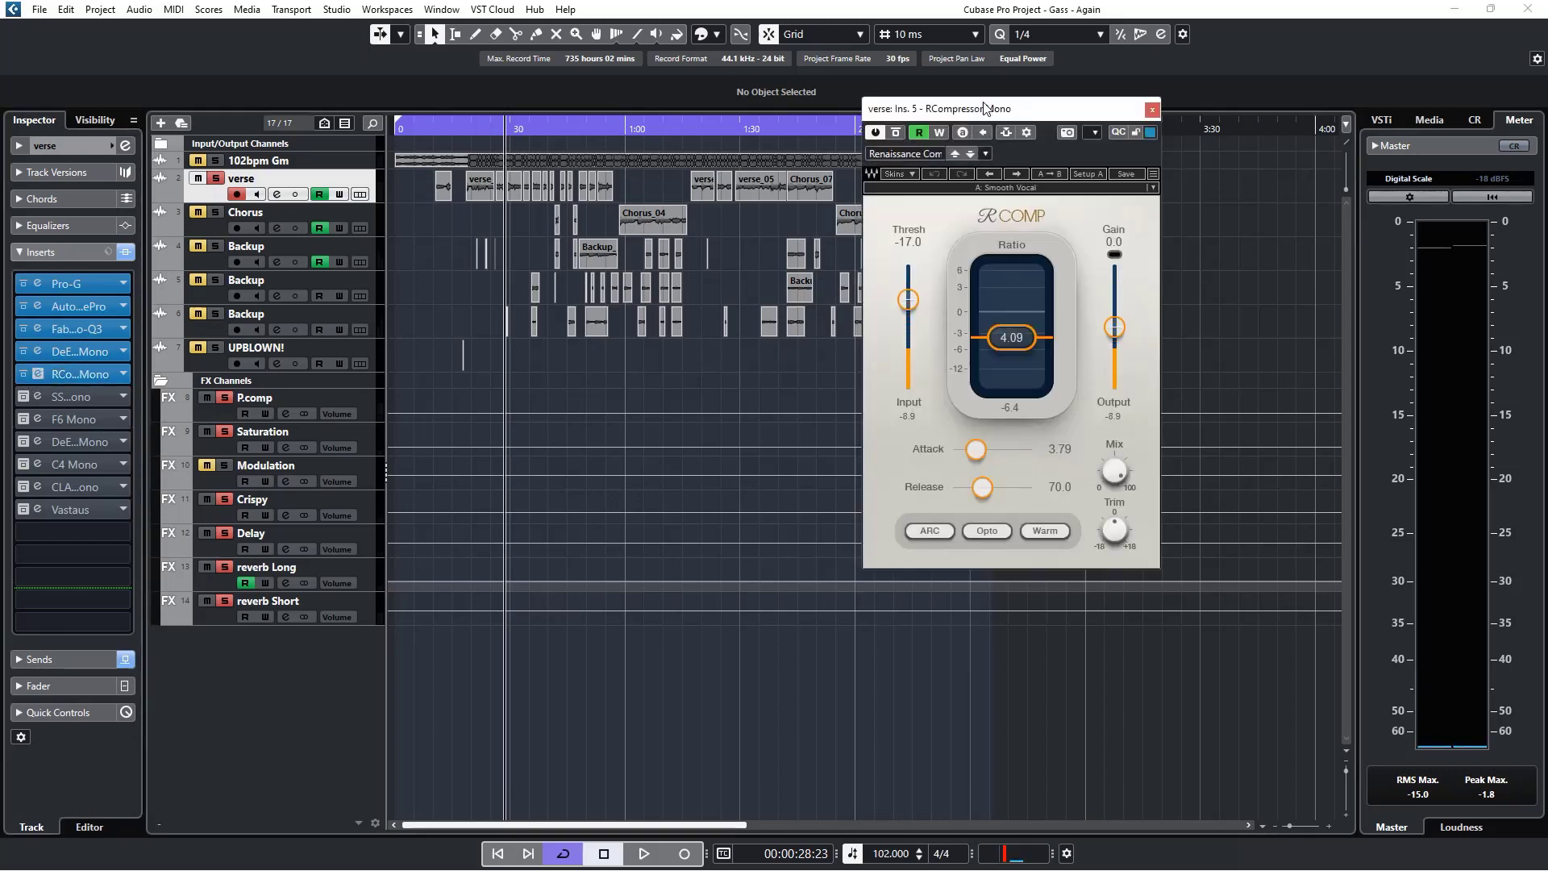
drag(984, 119, 1057, 119)
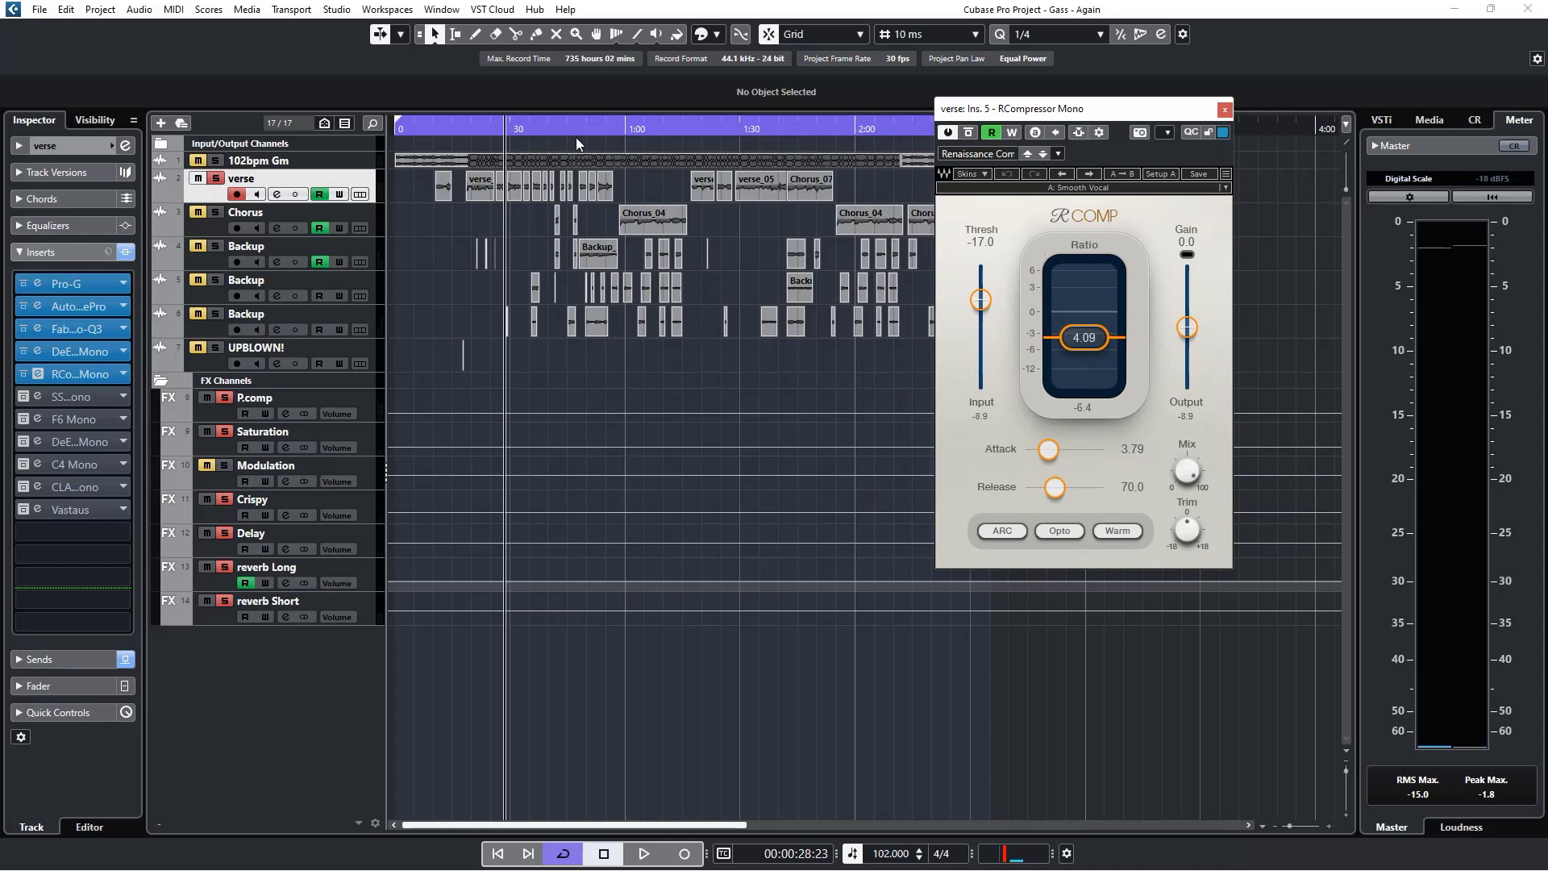
Step: Play the soloed verse from about 0:18 to 0:28 with RCompressor bypassed, reactivating it during playback to compare the compression
click(466, 129)
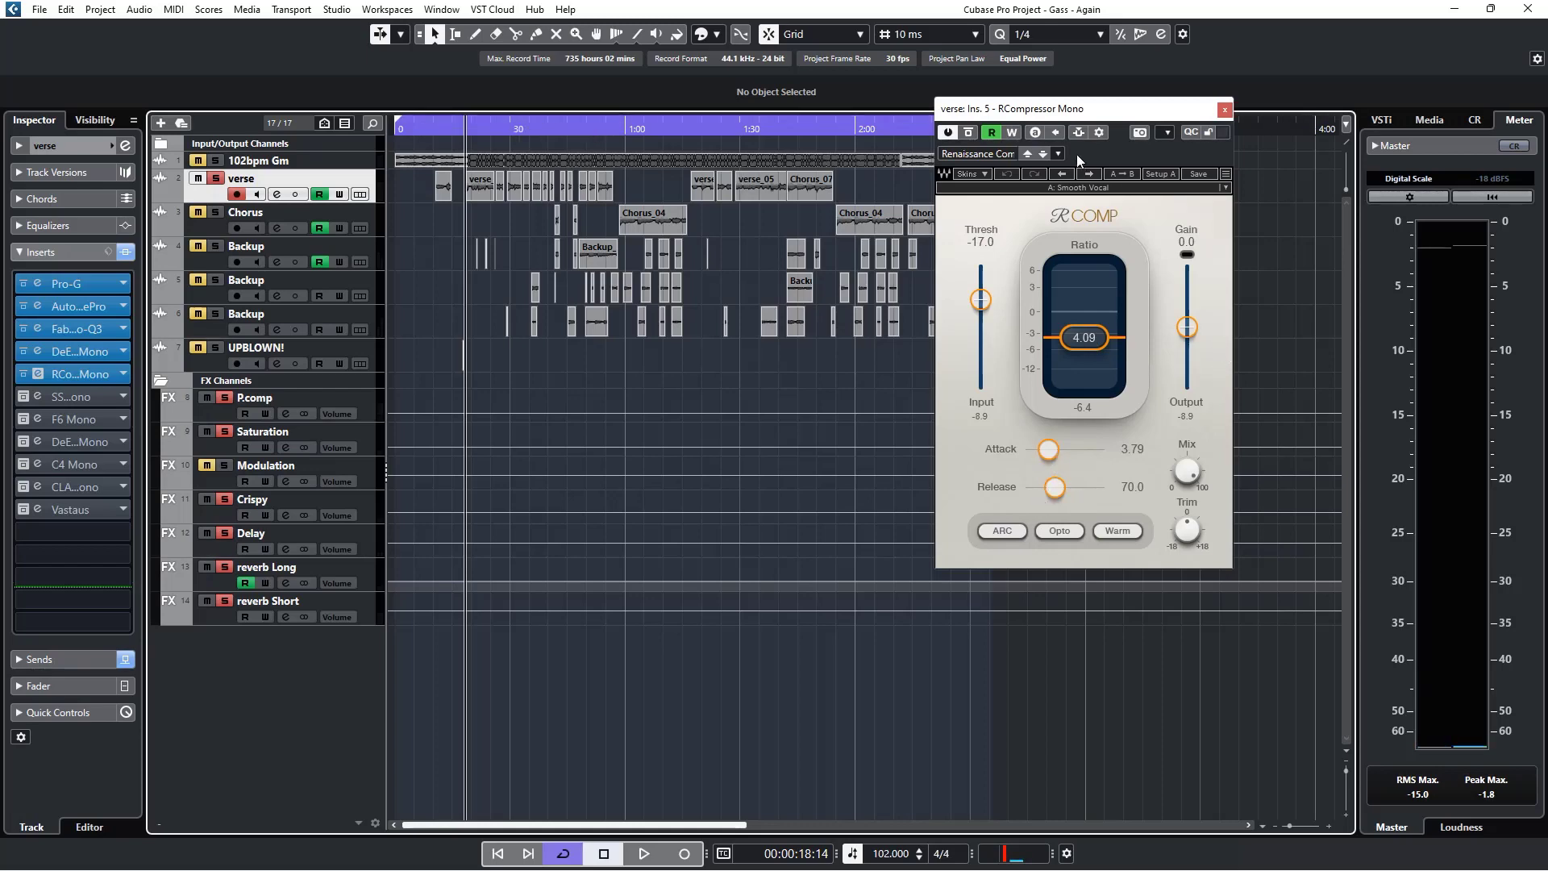
click(969, 133)
key(space)
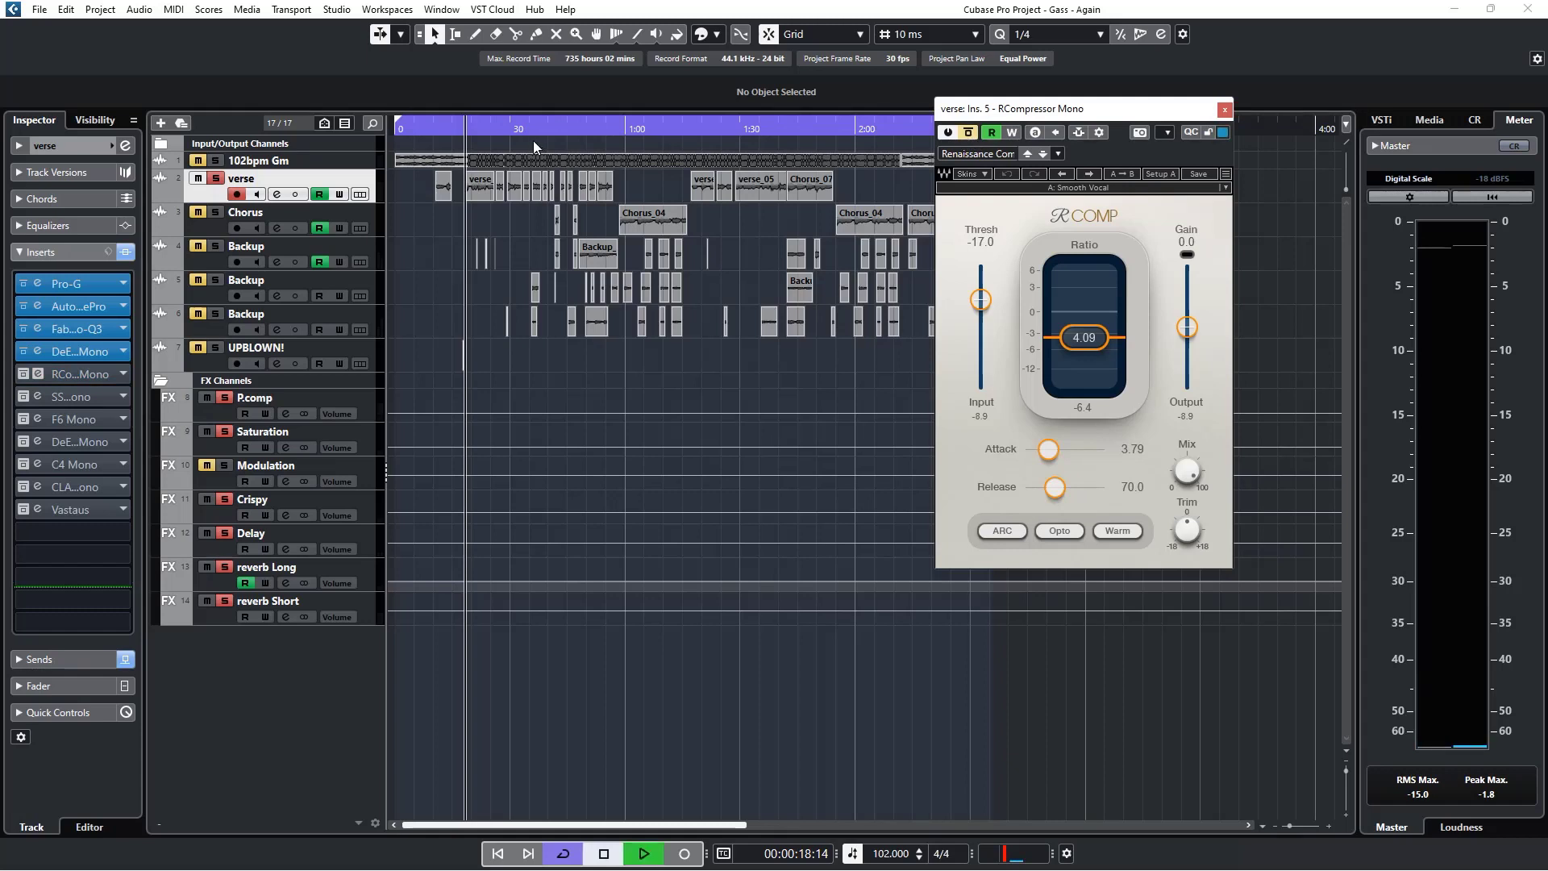
click(969, 134)
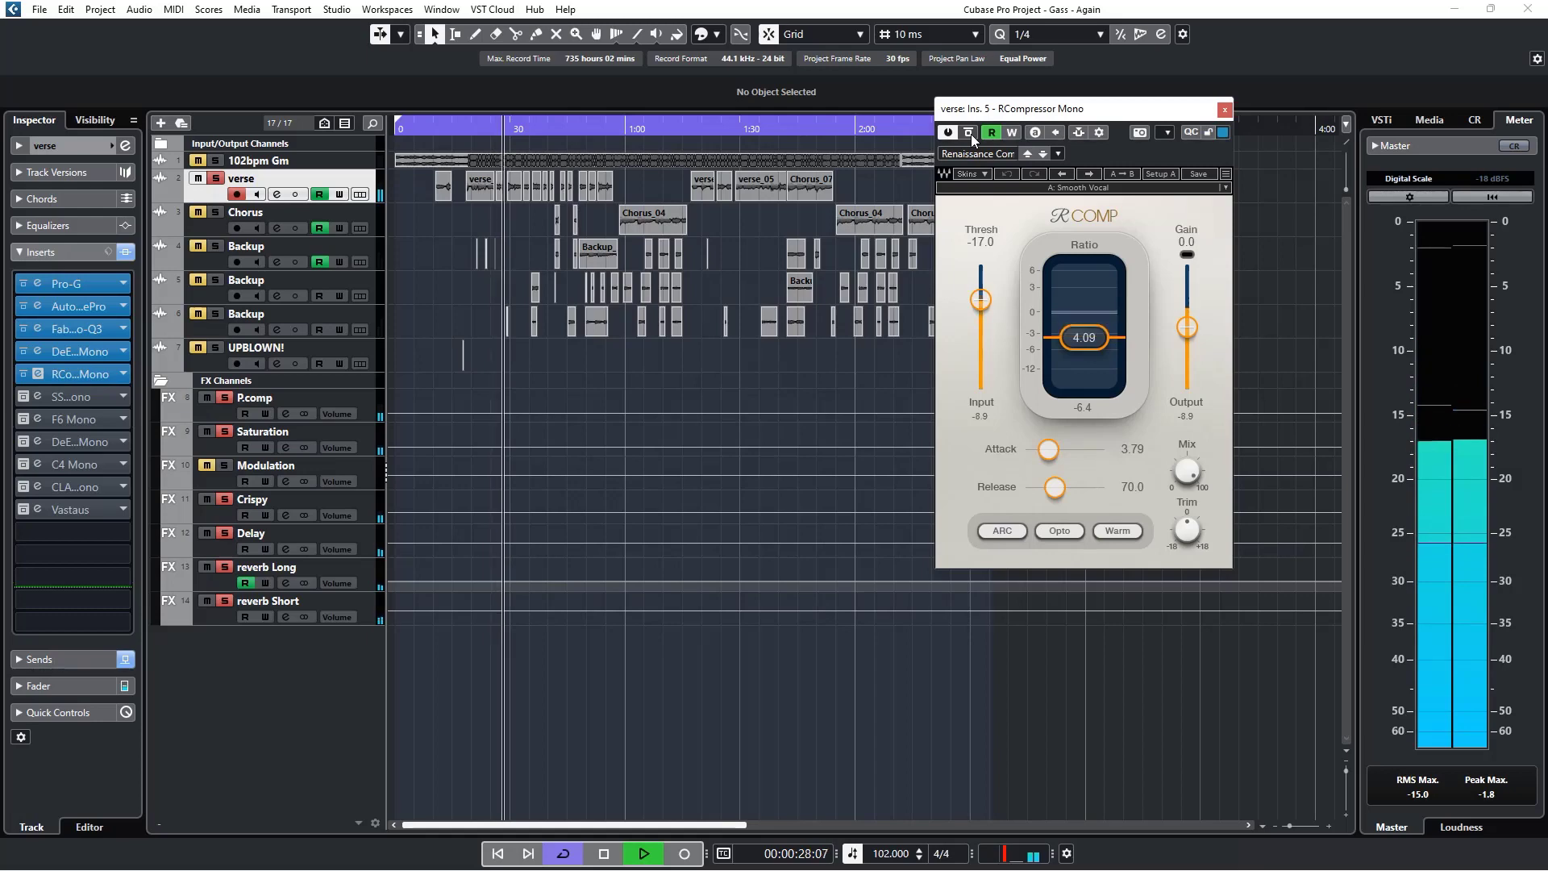
key(space)
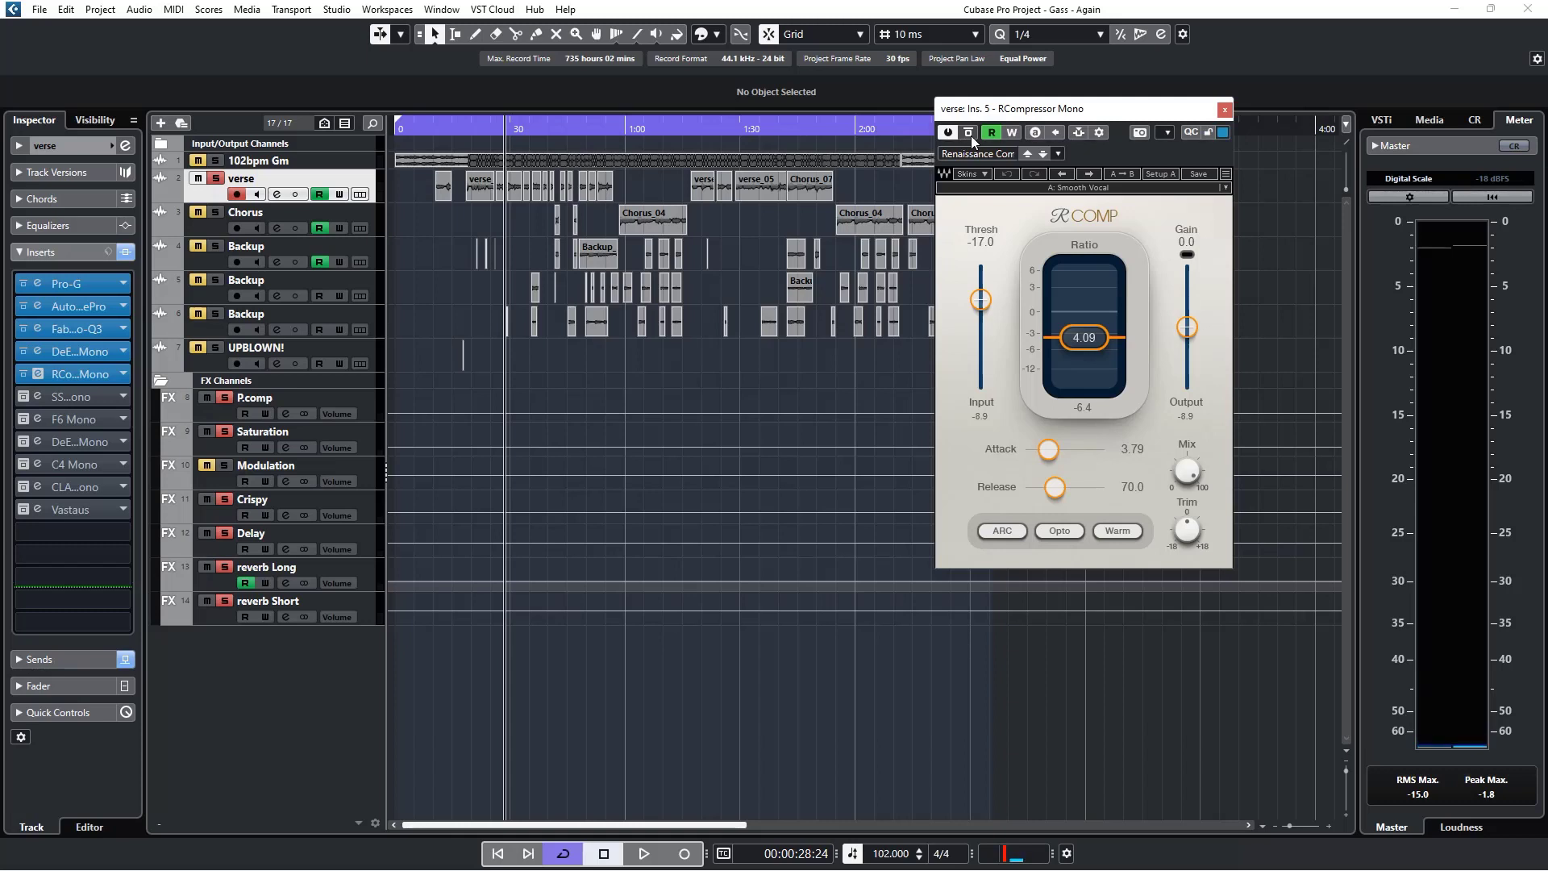
click(1225, 110)
Step: Reactivate the SSLEQ on the verse track, leaving F6 off, and show the EQ's settings below the vocal tracks
click(23, 396)
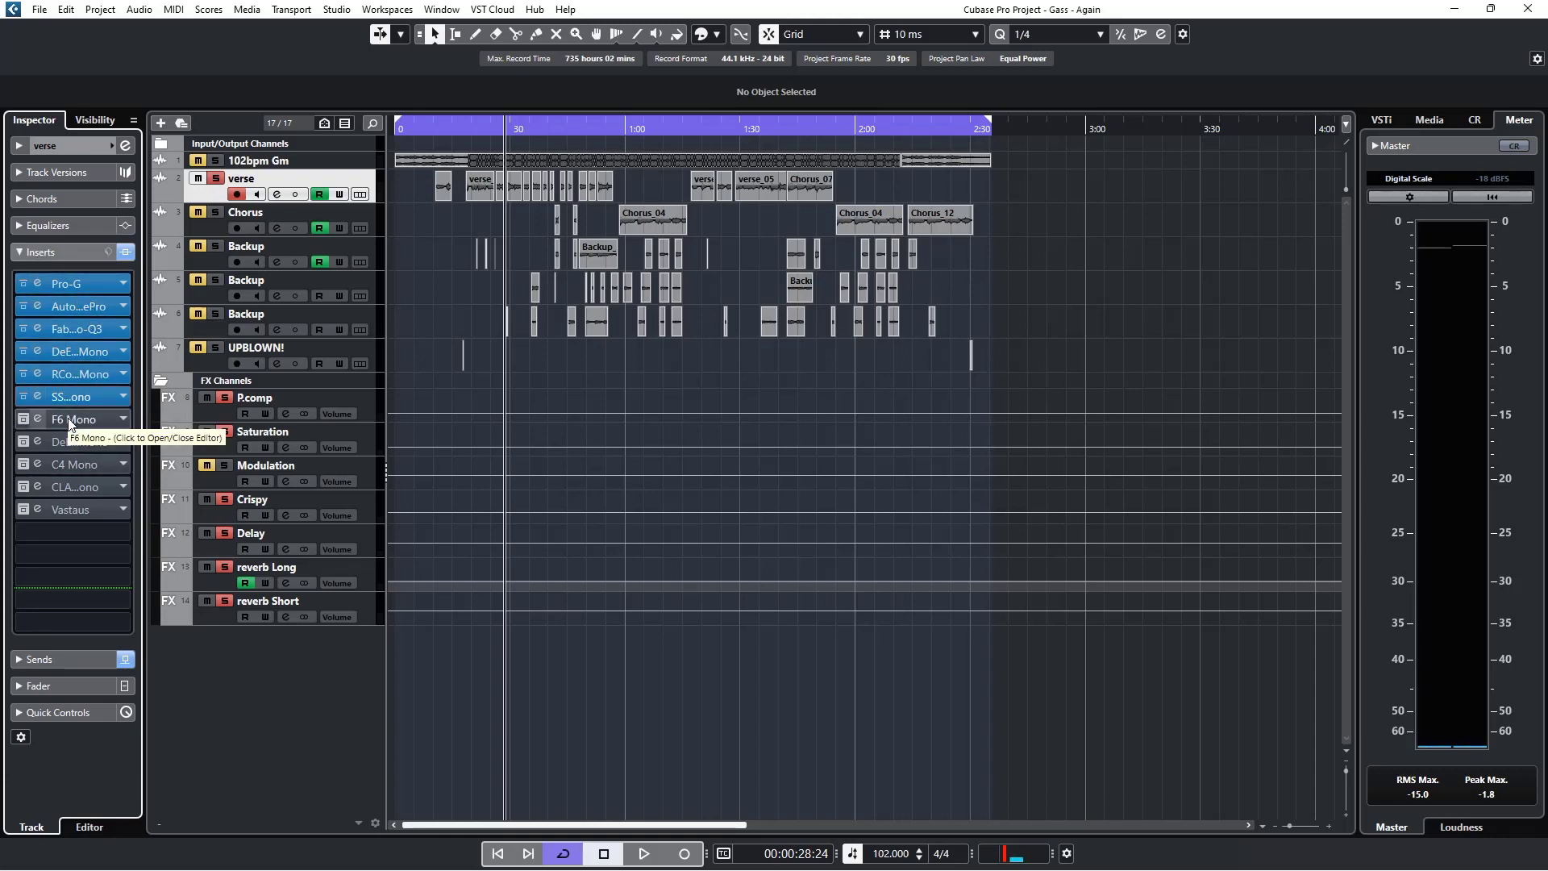
click(22, 419)
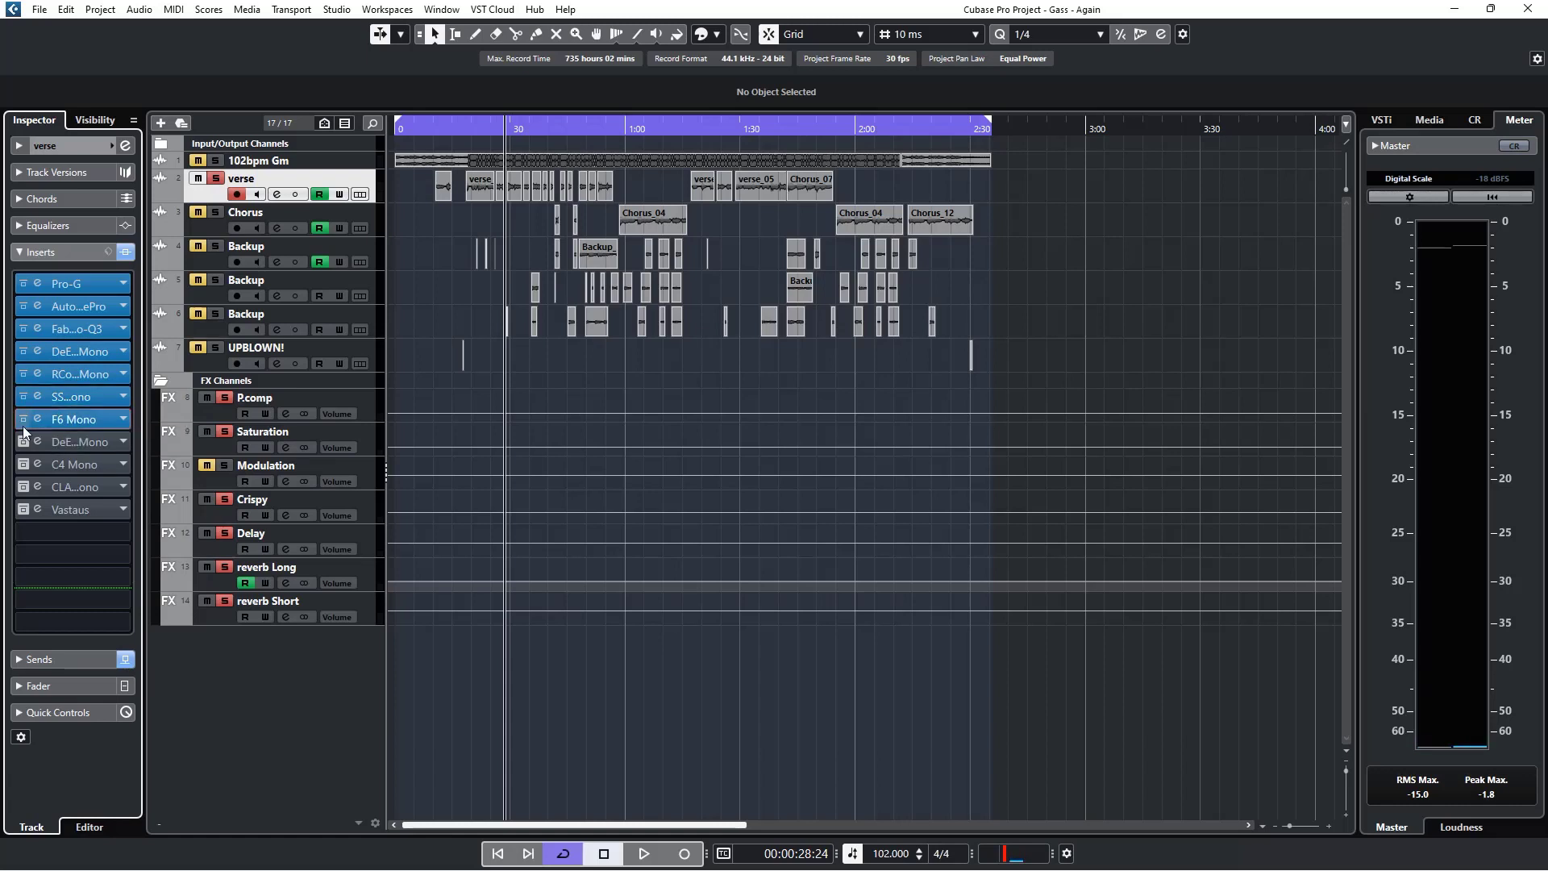
click(22, 418)
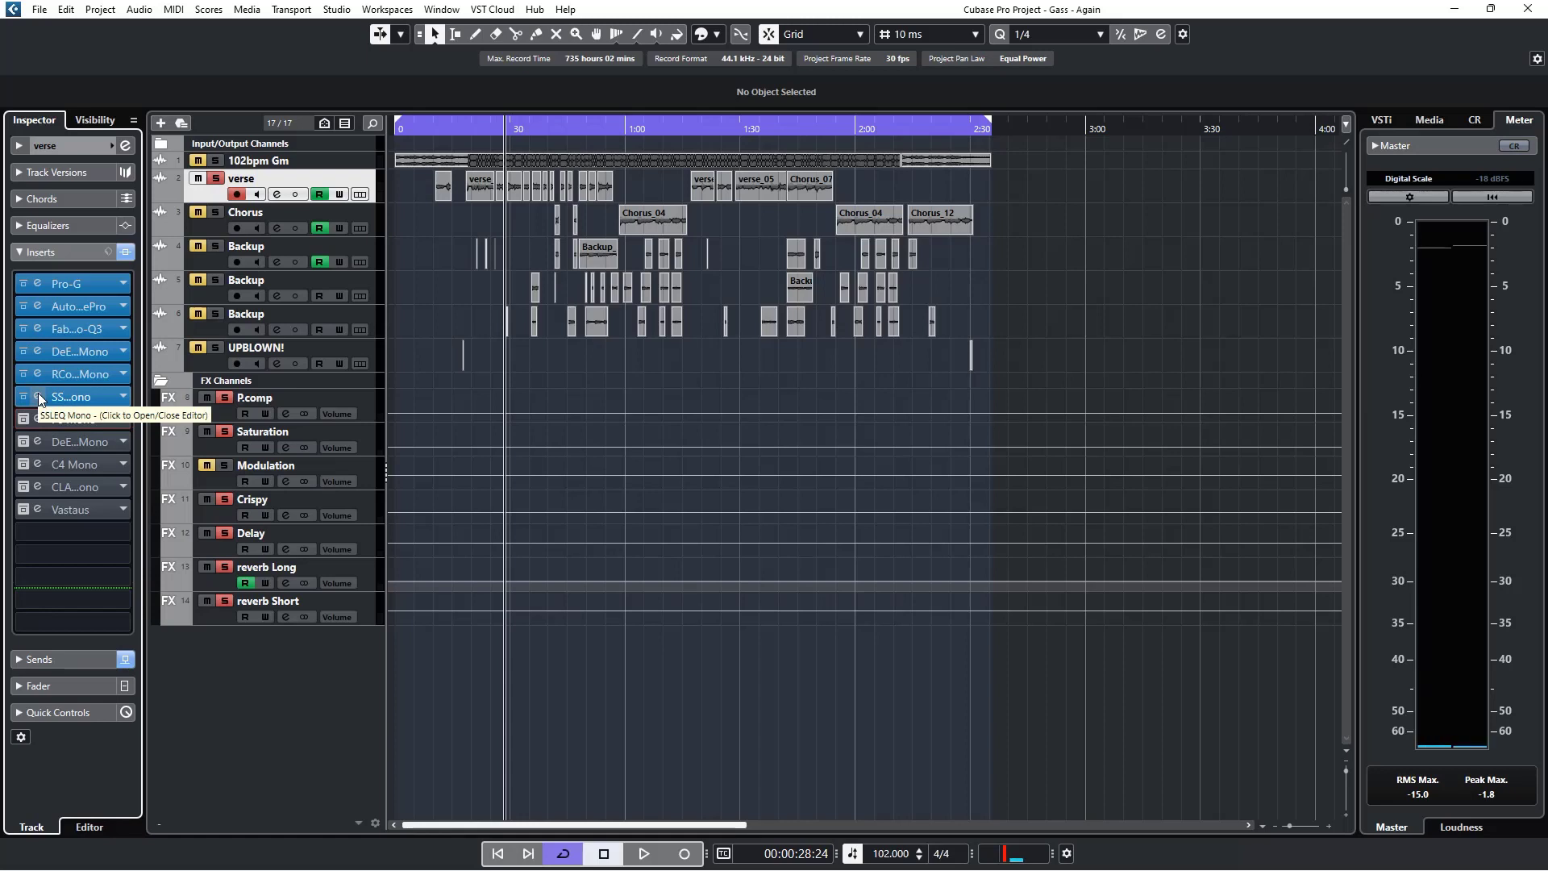
click(38, 396)
drag(636, 427, 870, 389)
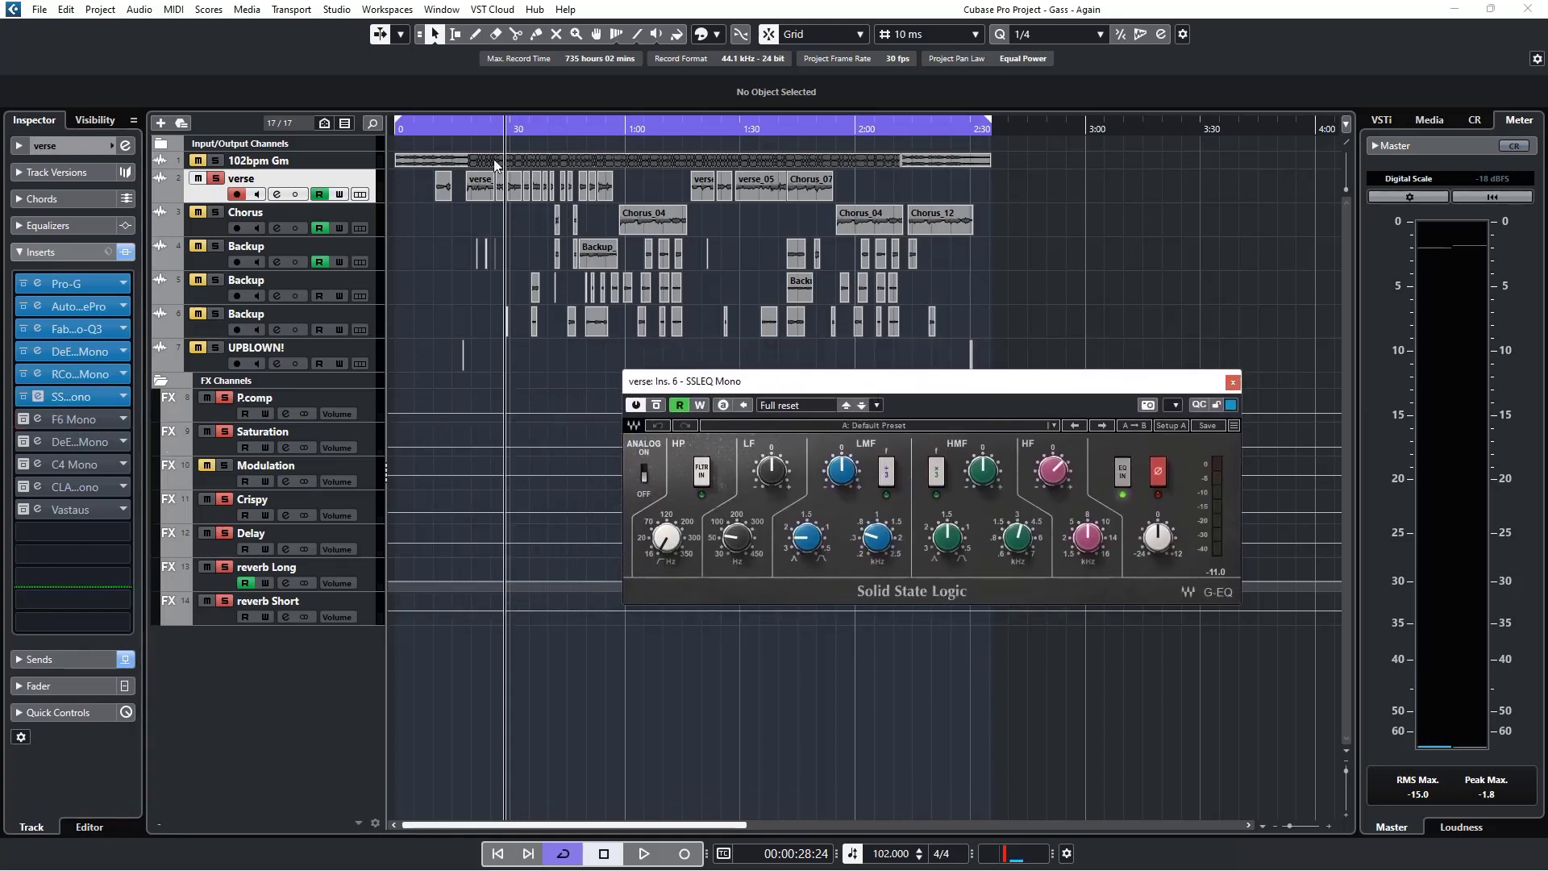
Step: Play the soloed verse from about 0:19 to 0:32, toggling the SSLEQ bypass to compare with and without the EQ
click(468, 131)
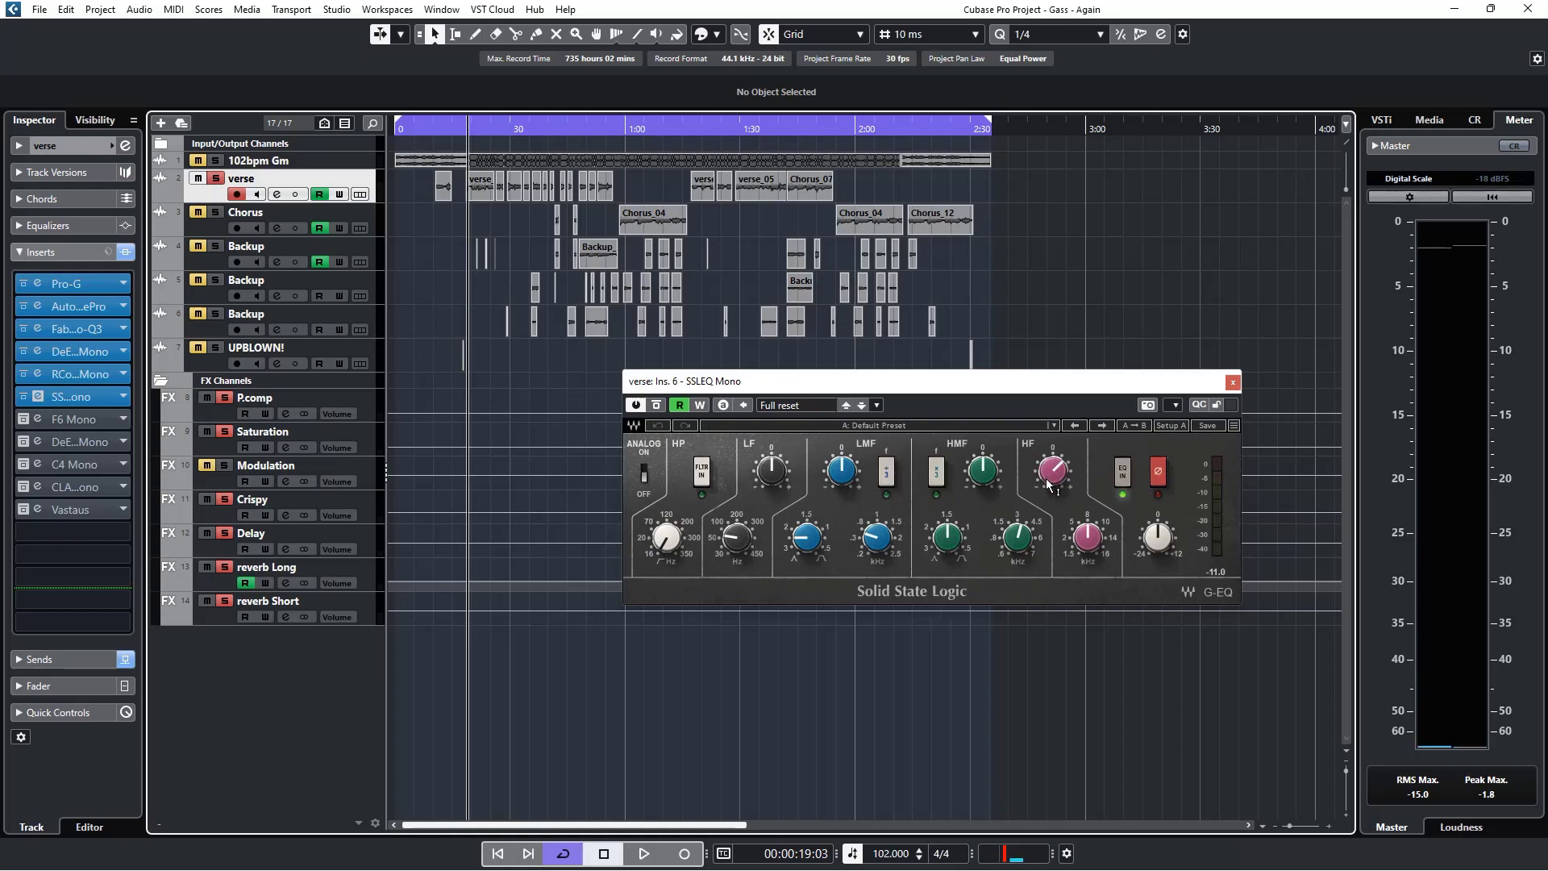
drag(1055, 471, 1056, 455)
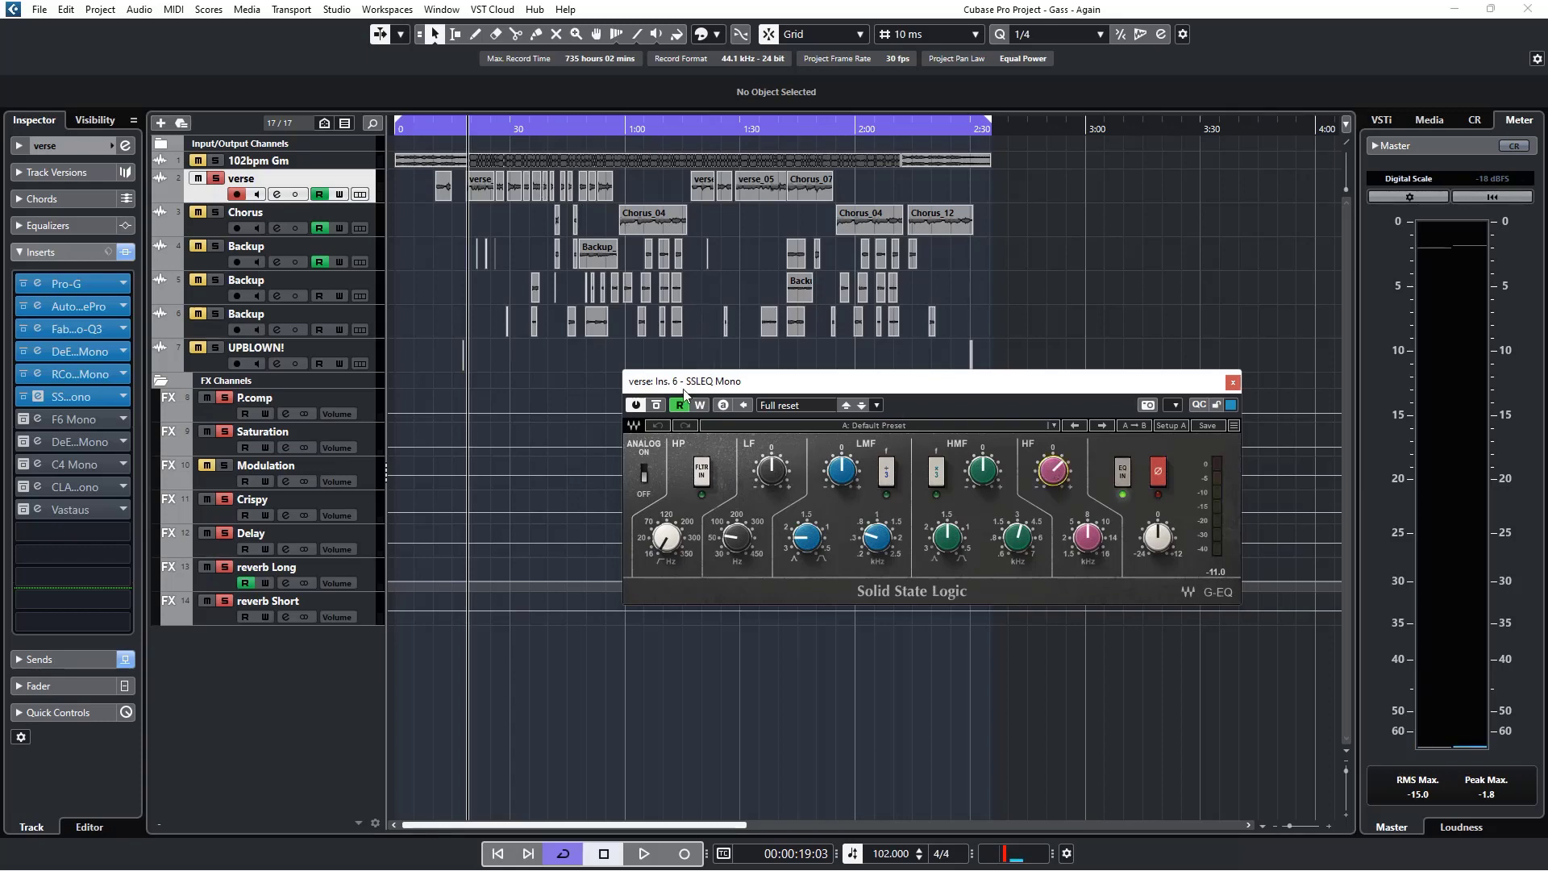
click(656, 405)
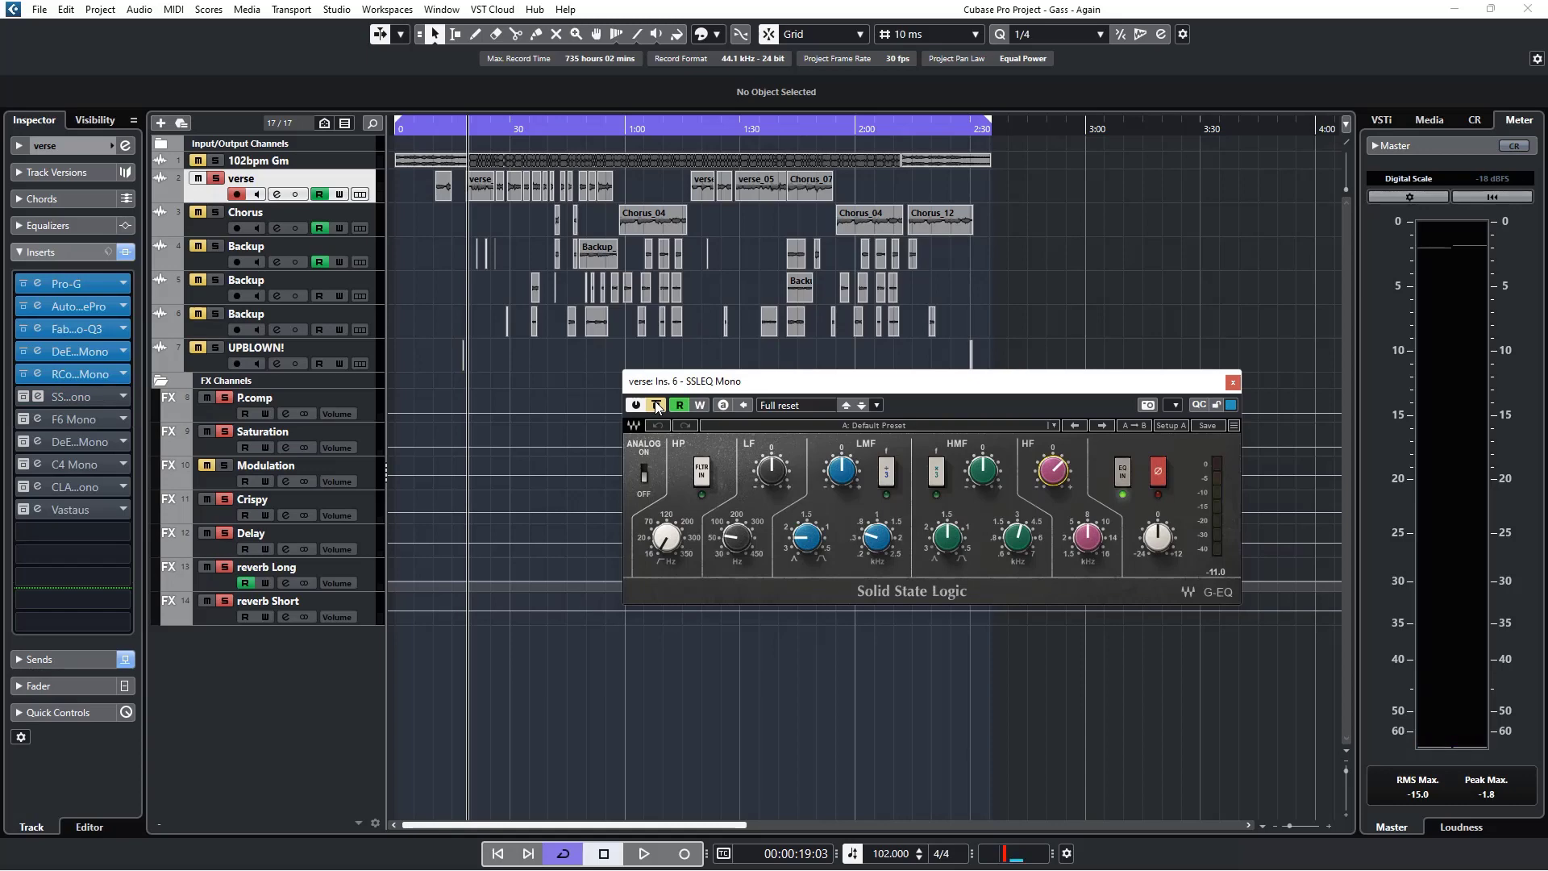
key(space)
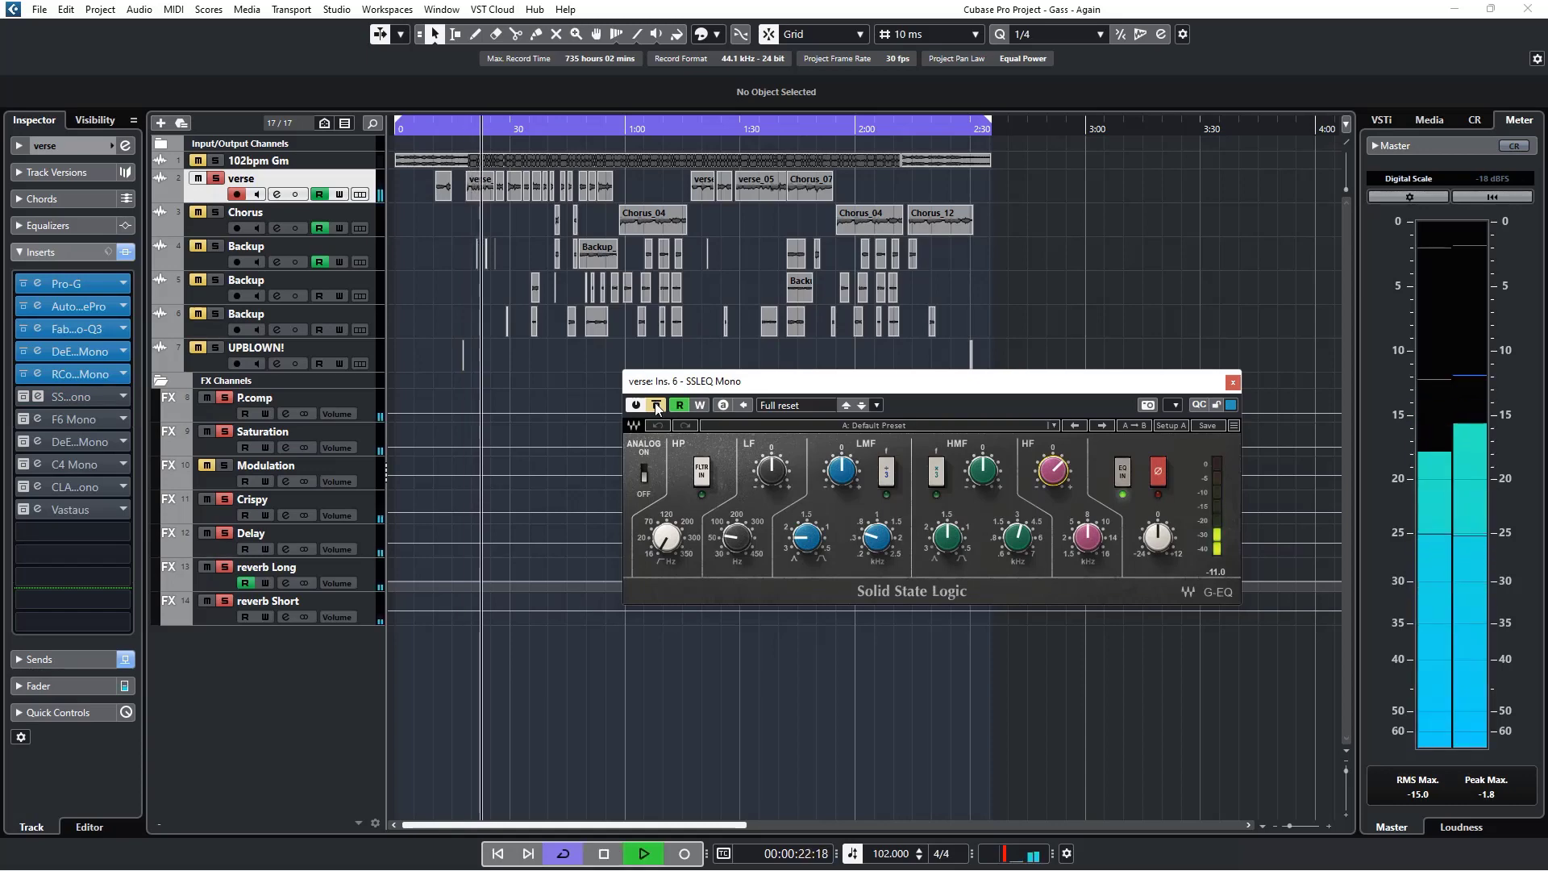
click(656, 405)
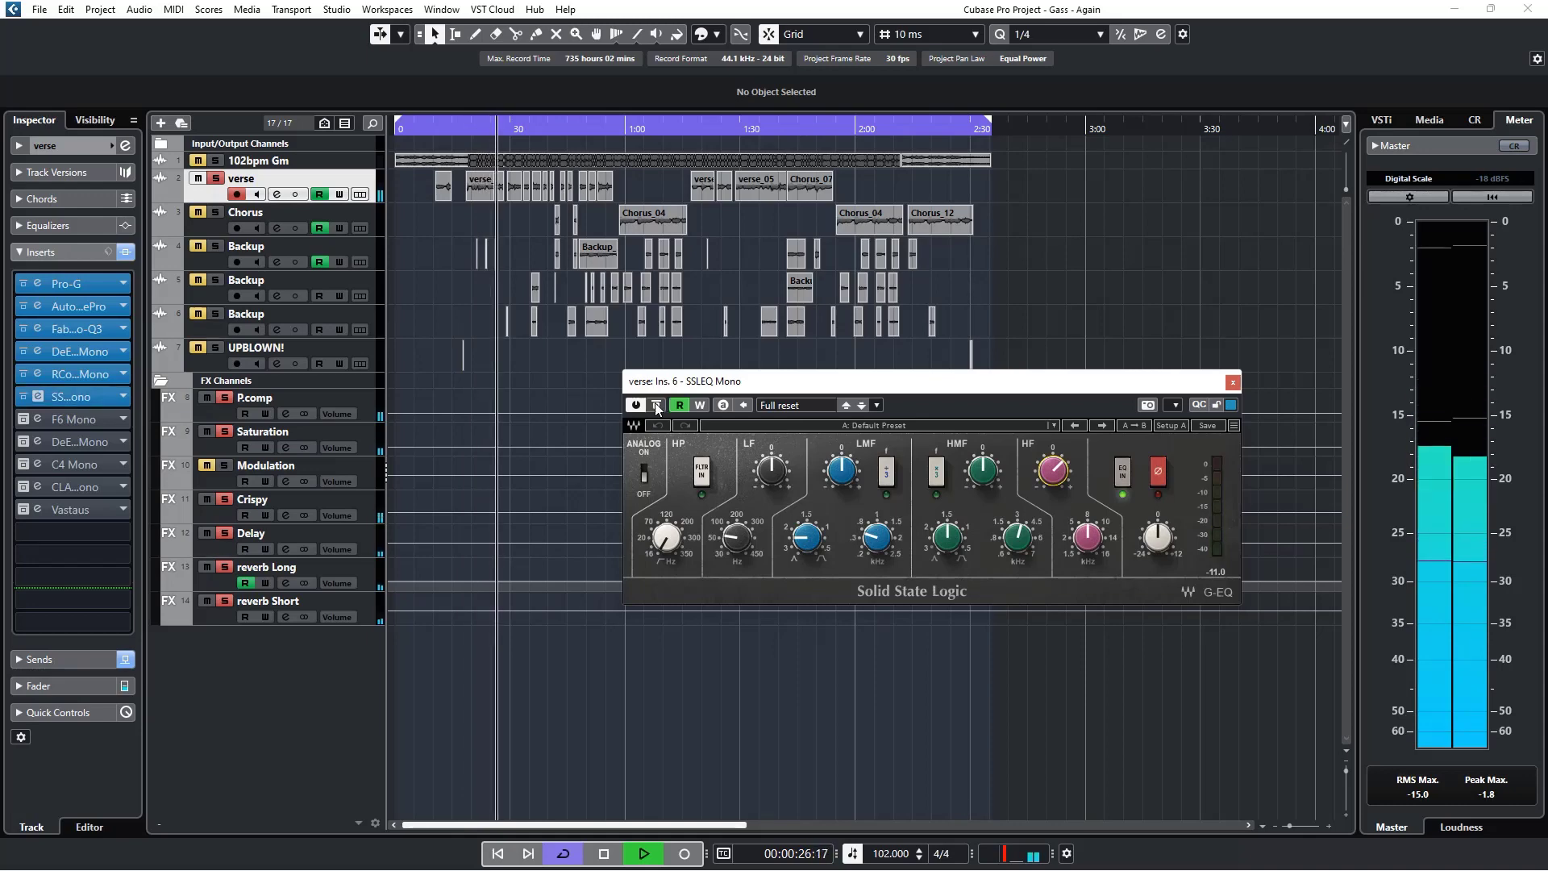
click(656, 406)
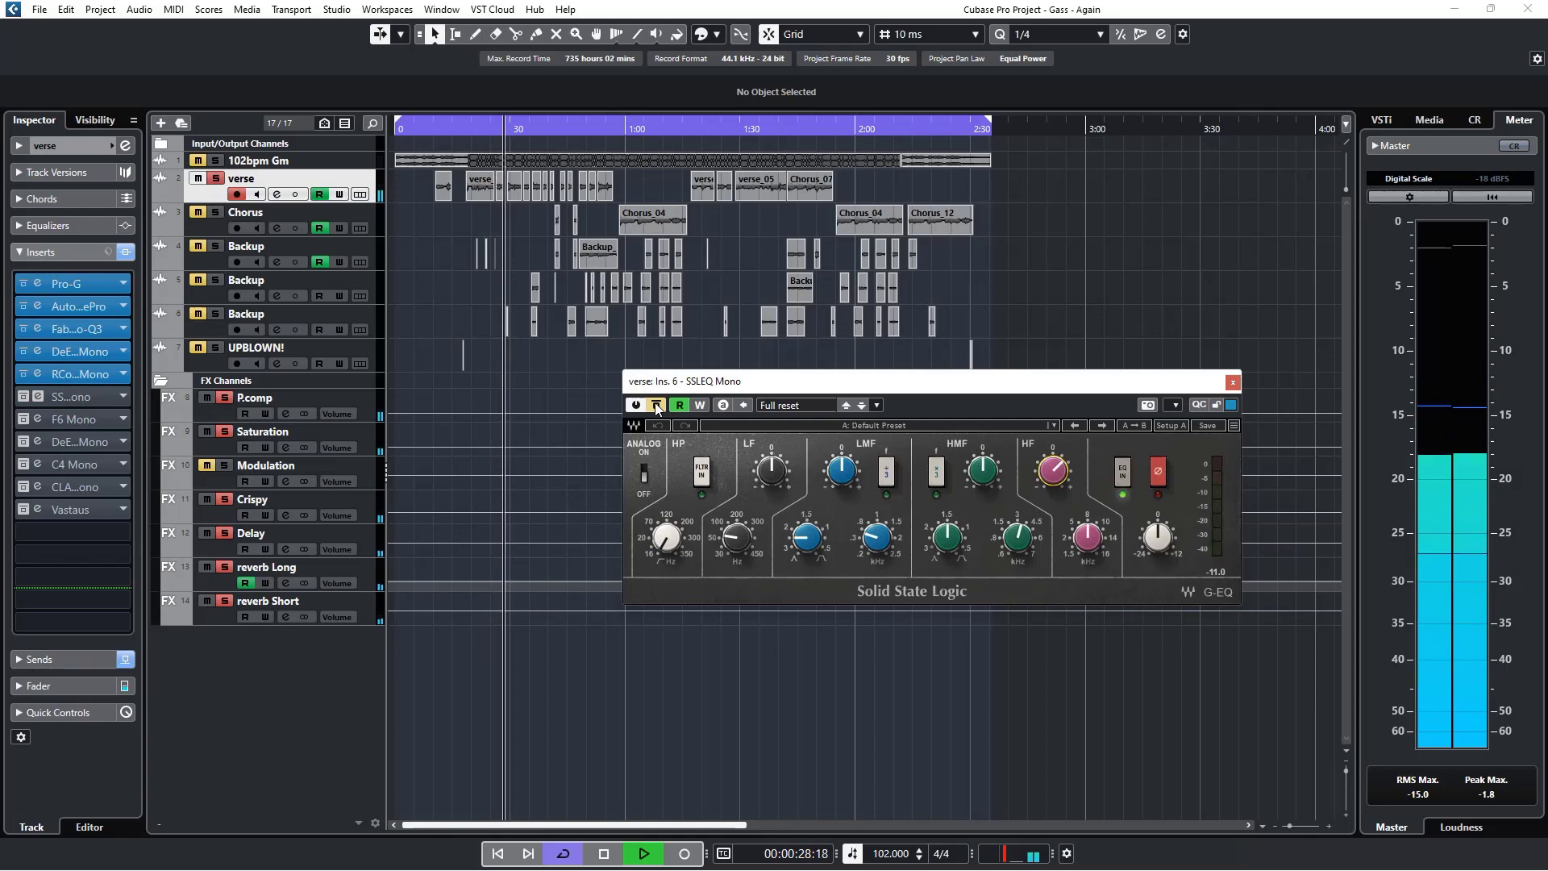
click(656, 405)
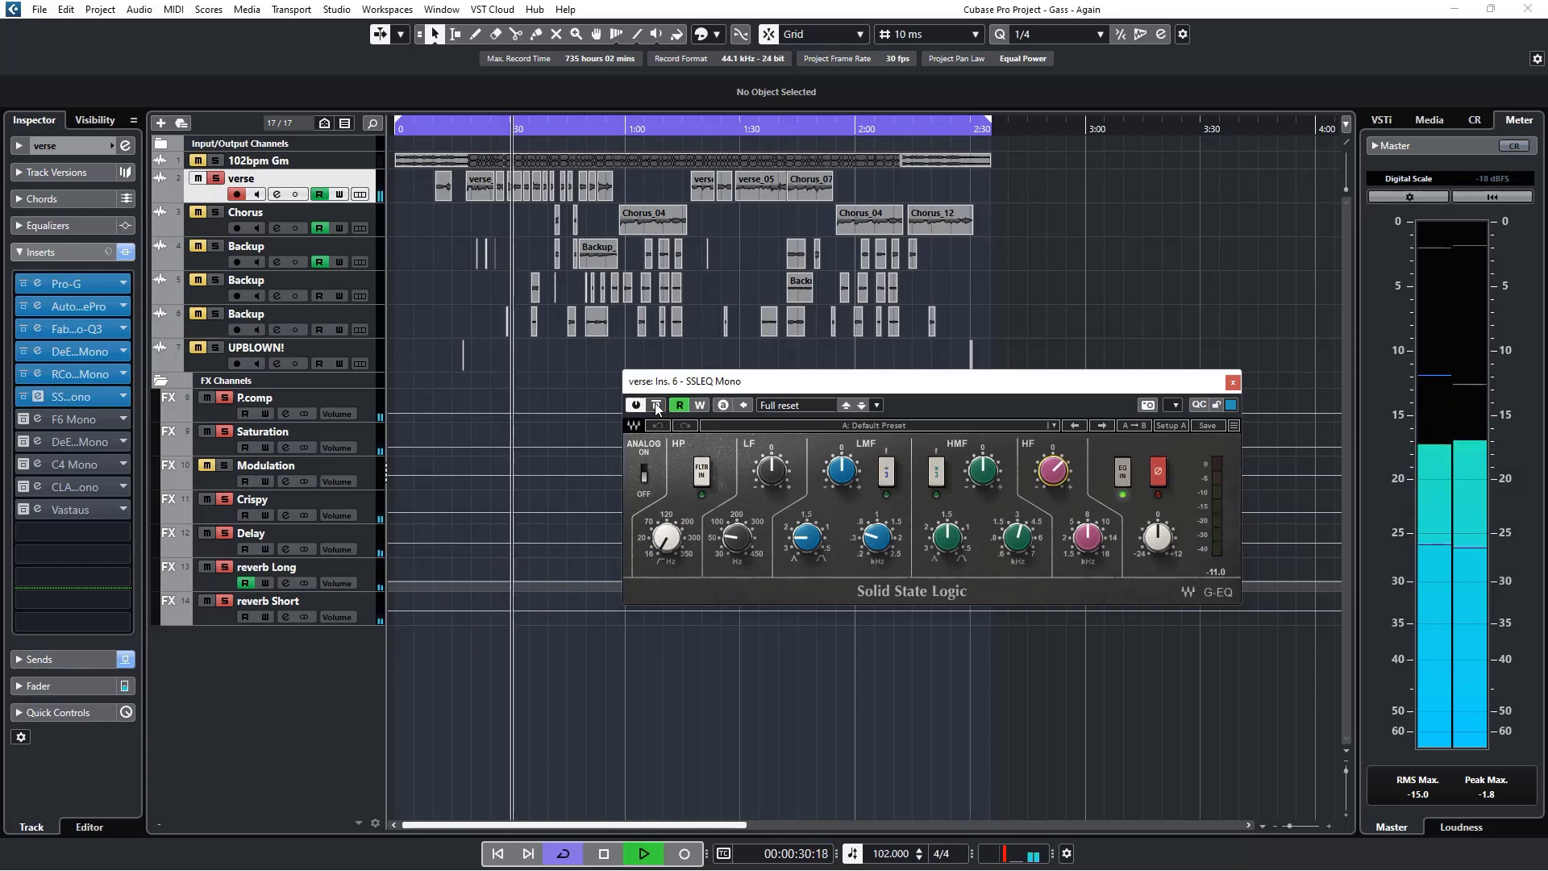
key(space)
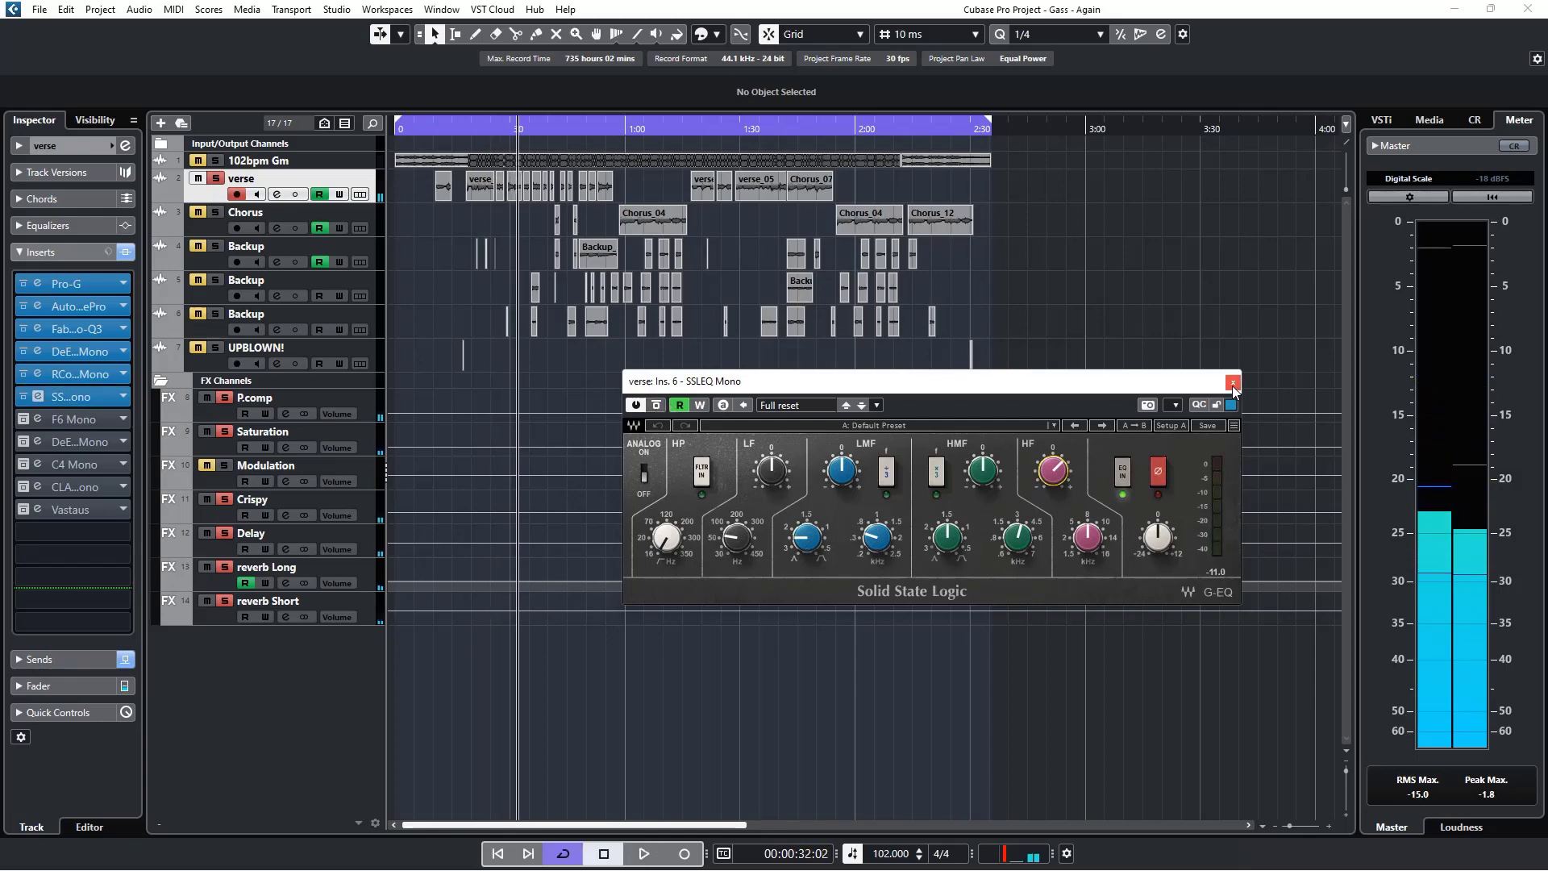
click(1232, 382)
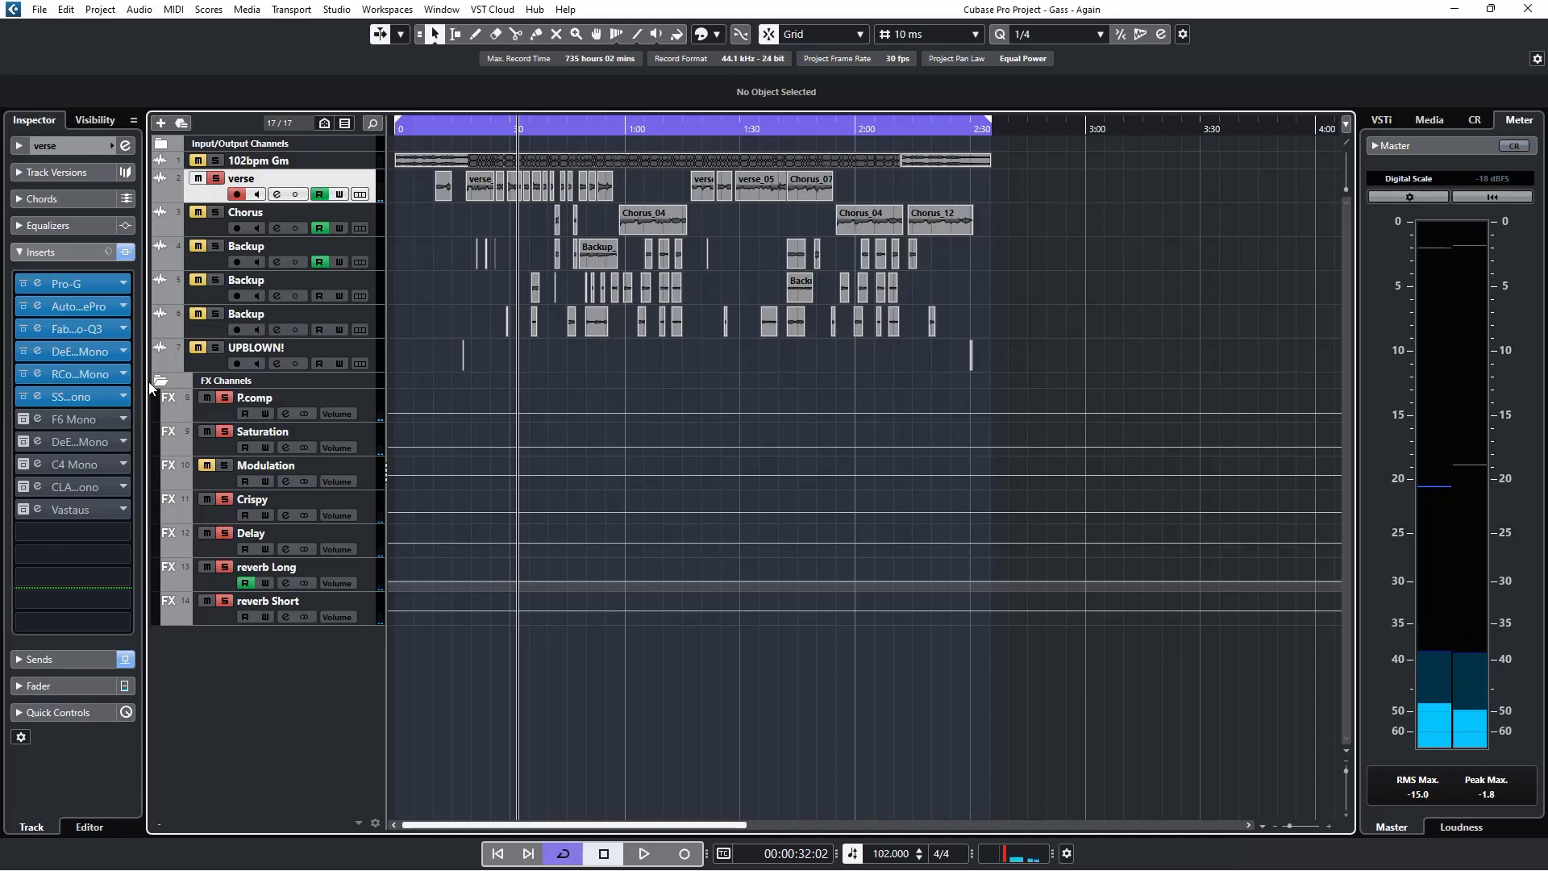
Step: Activate the F6 on the verse track and show its settings clear of the early verse clips
click(36, 419)
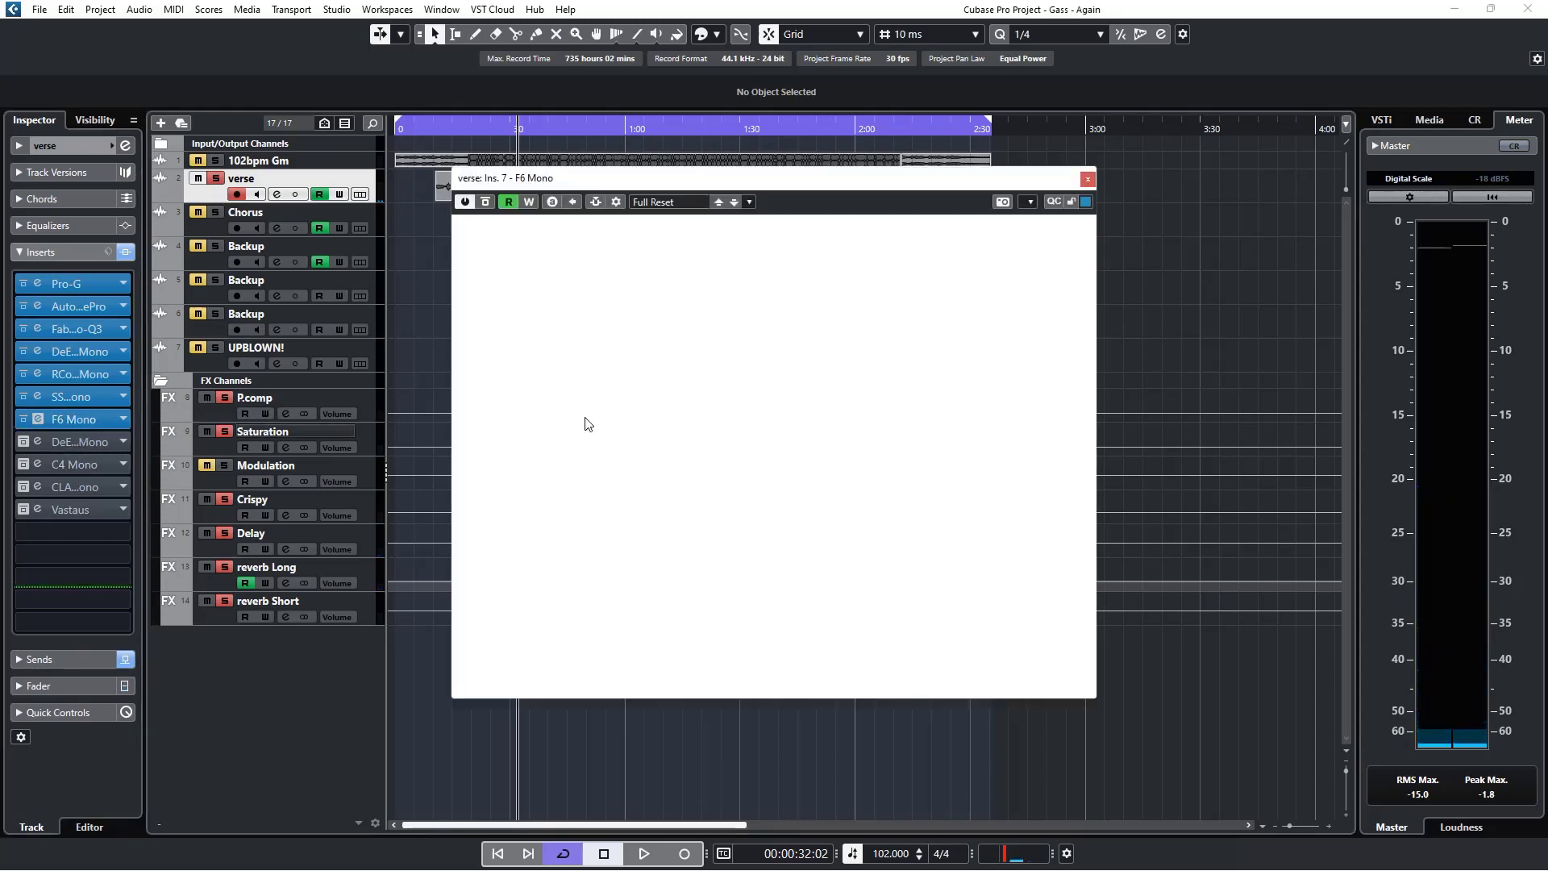
drag(668, 181, 851, 167)
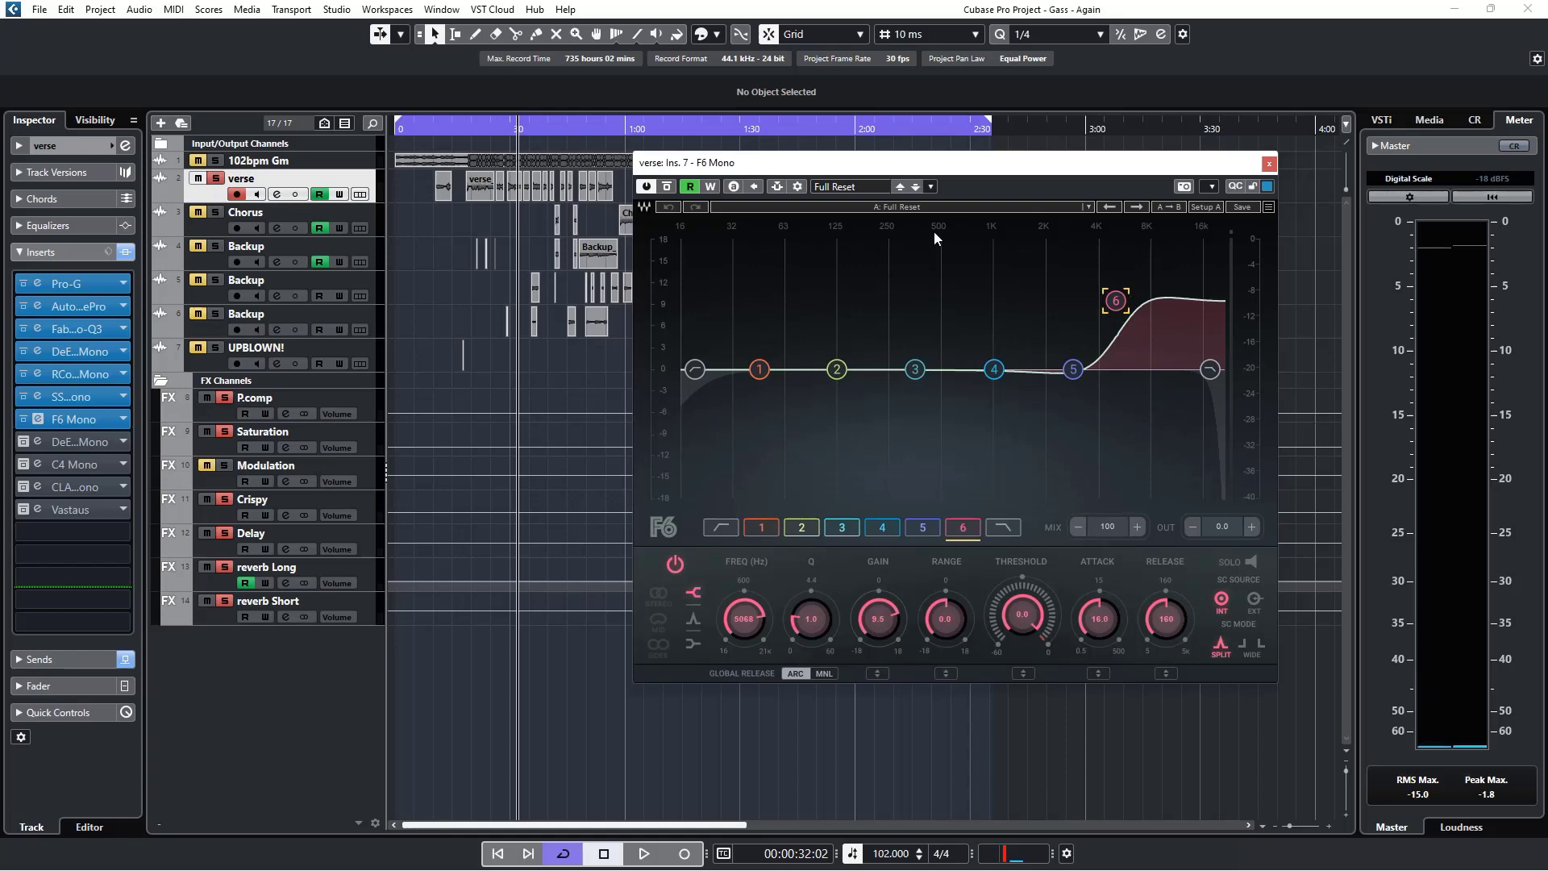
drag(884, 177, 1032, 175)
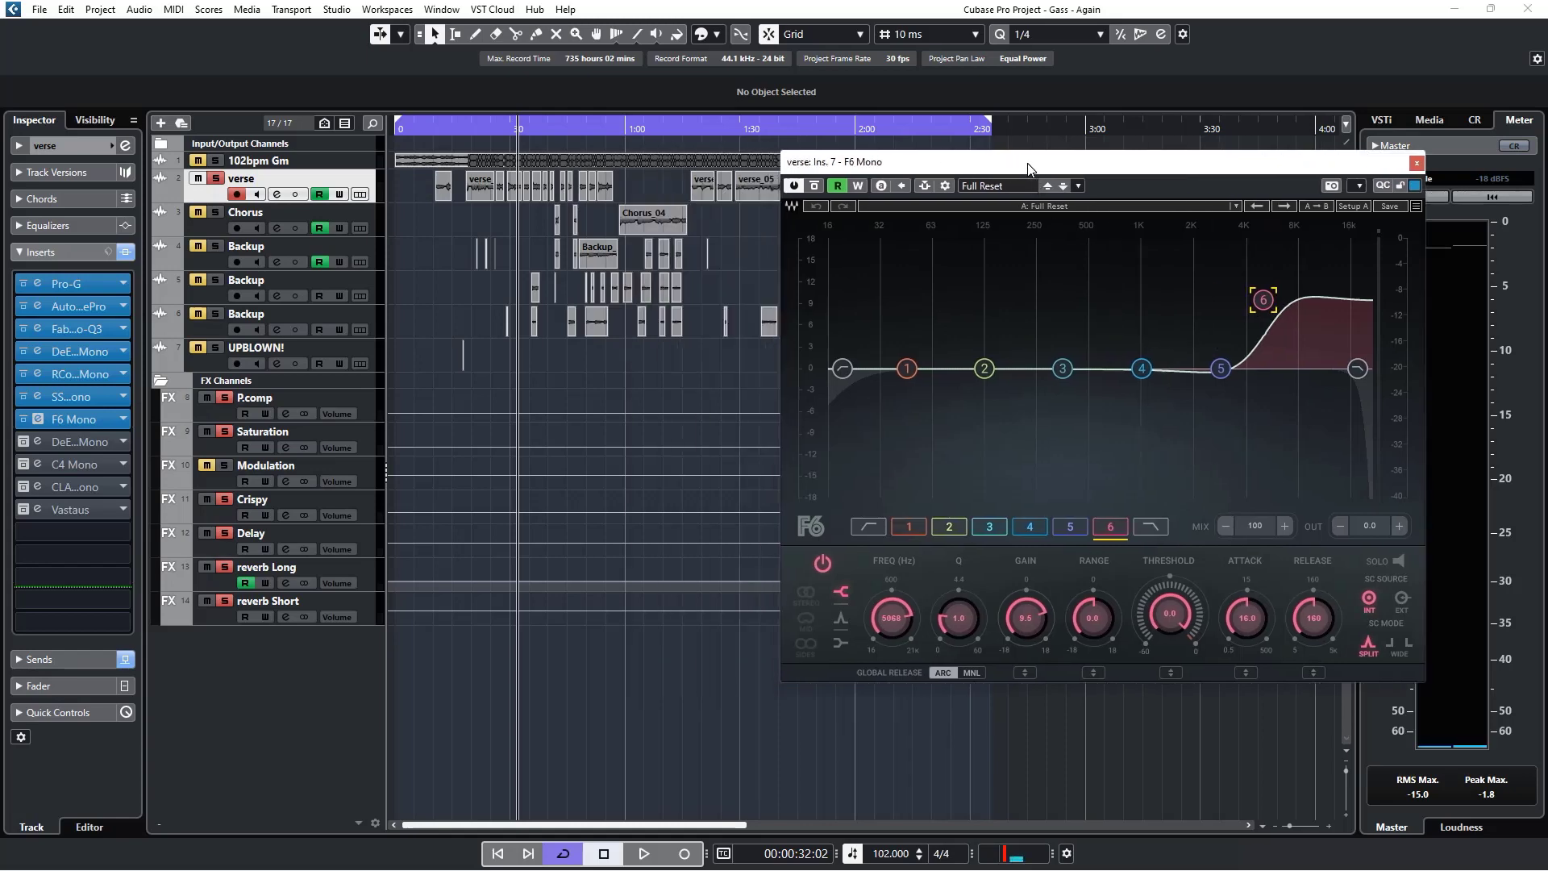
Step: Play the soloed verse from about 0:19 to 0:33 with F6 bypassed, reactivating it during playback to compare the high boost
click(468, 129)
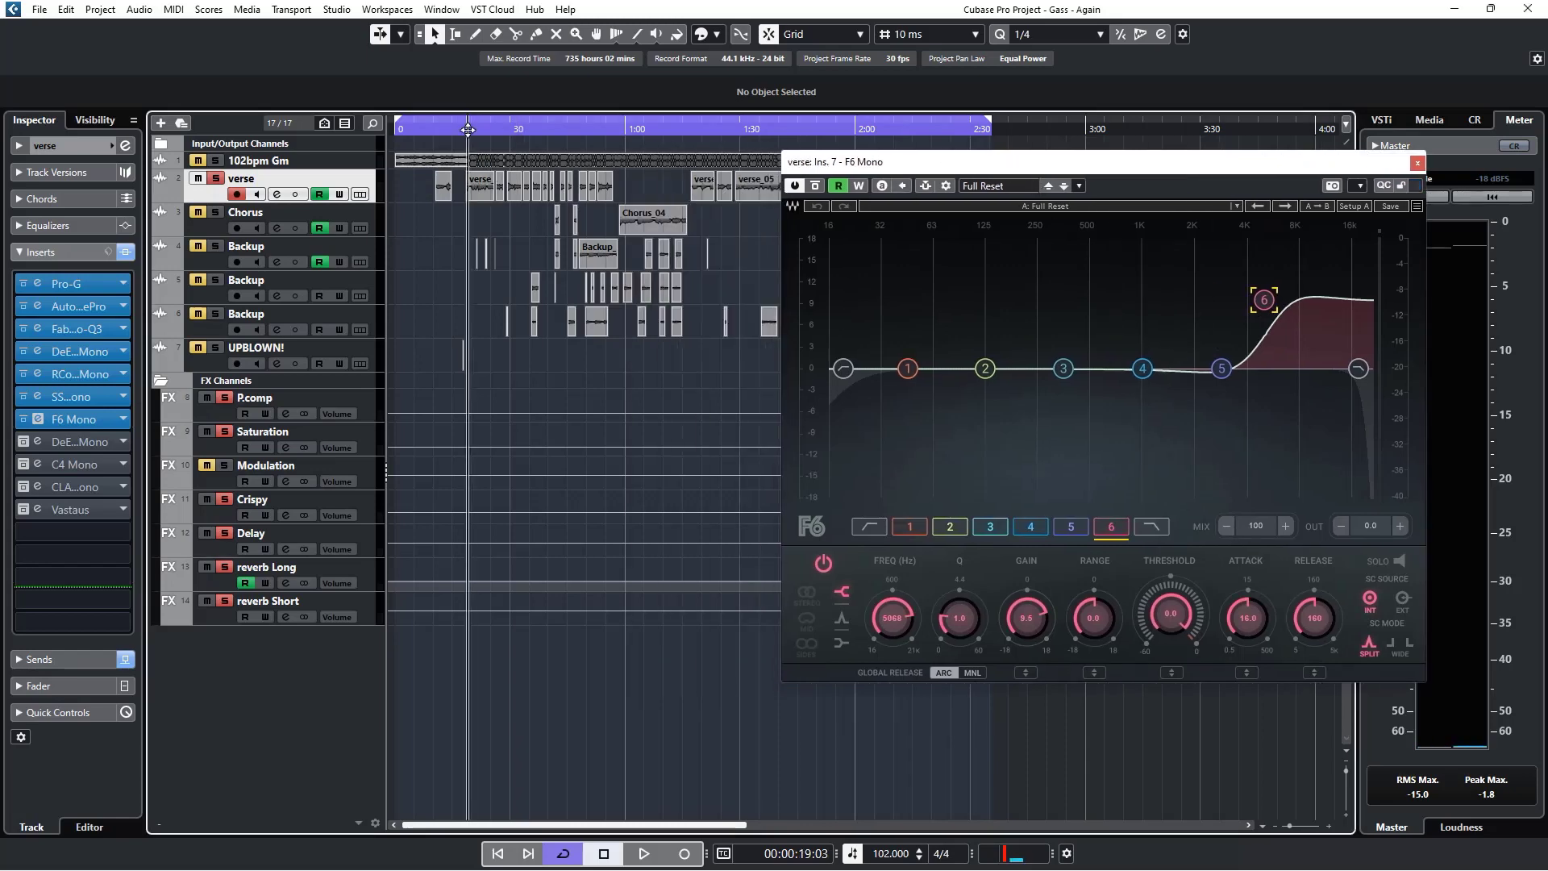
click(815, 188)
key(space)
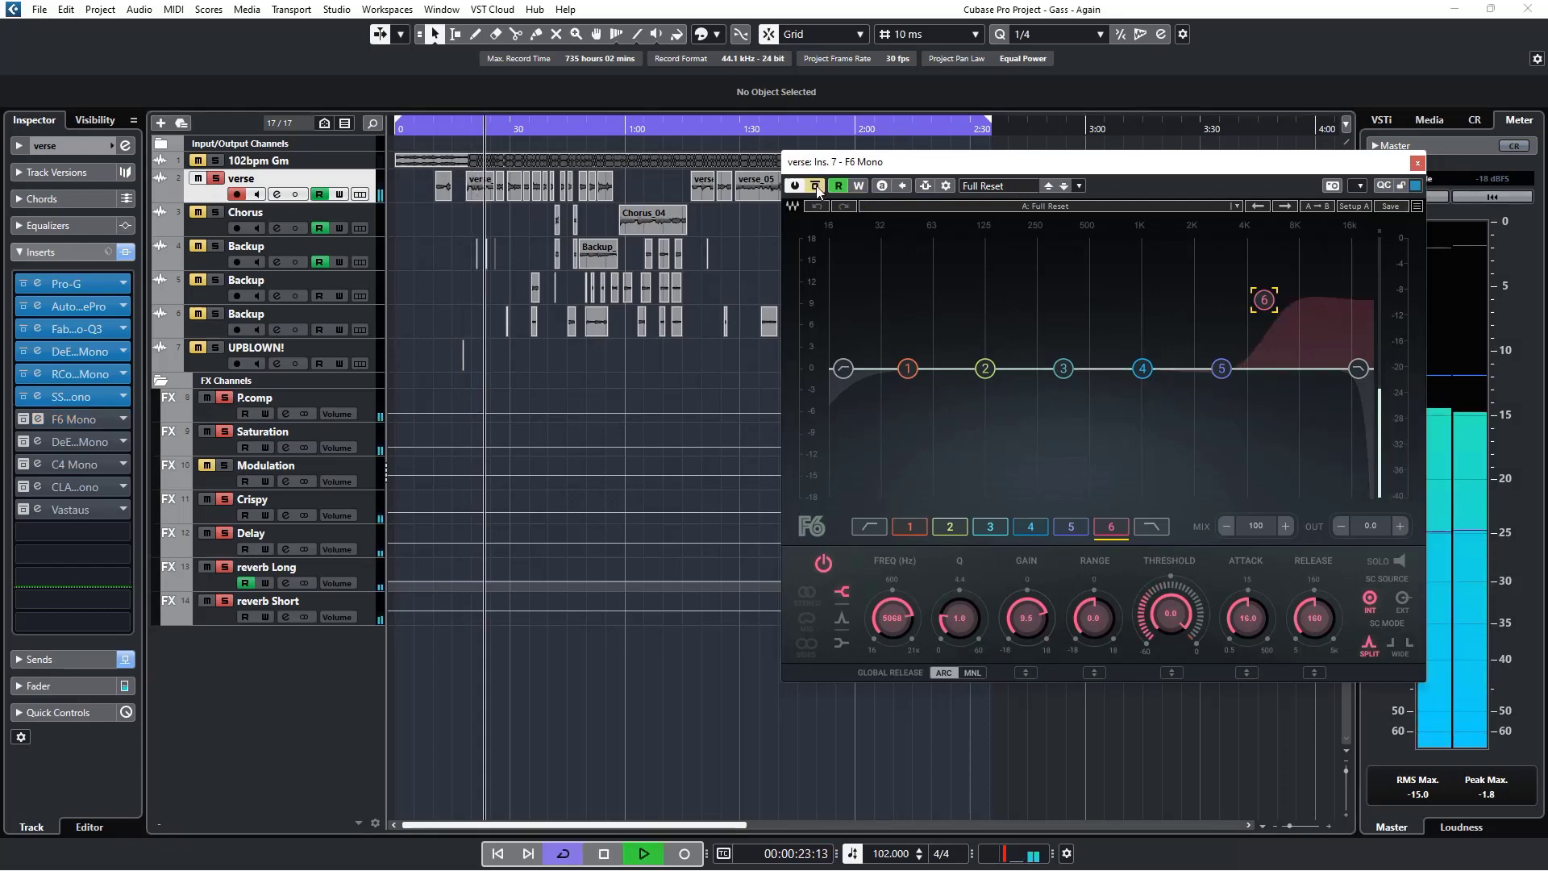
click(816, 188)
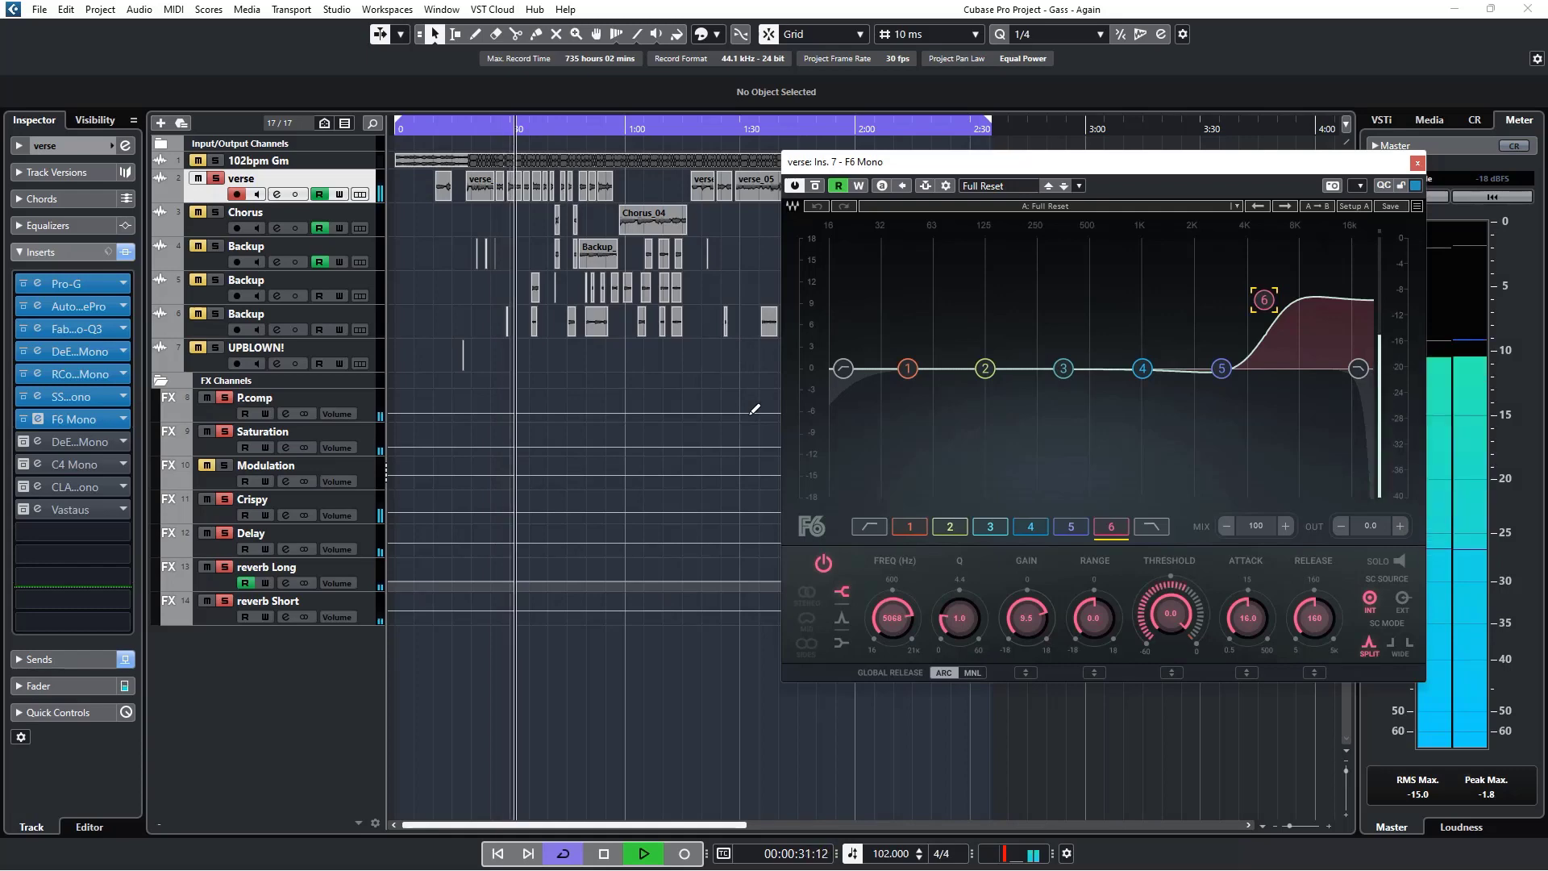
key(space)
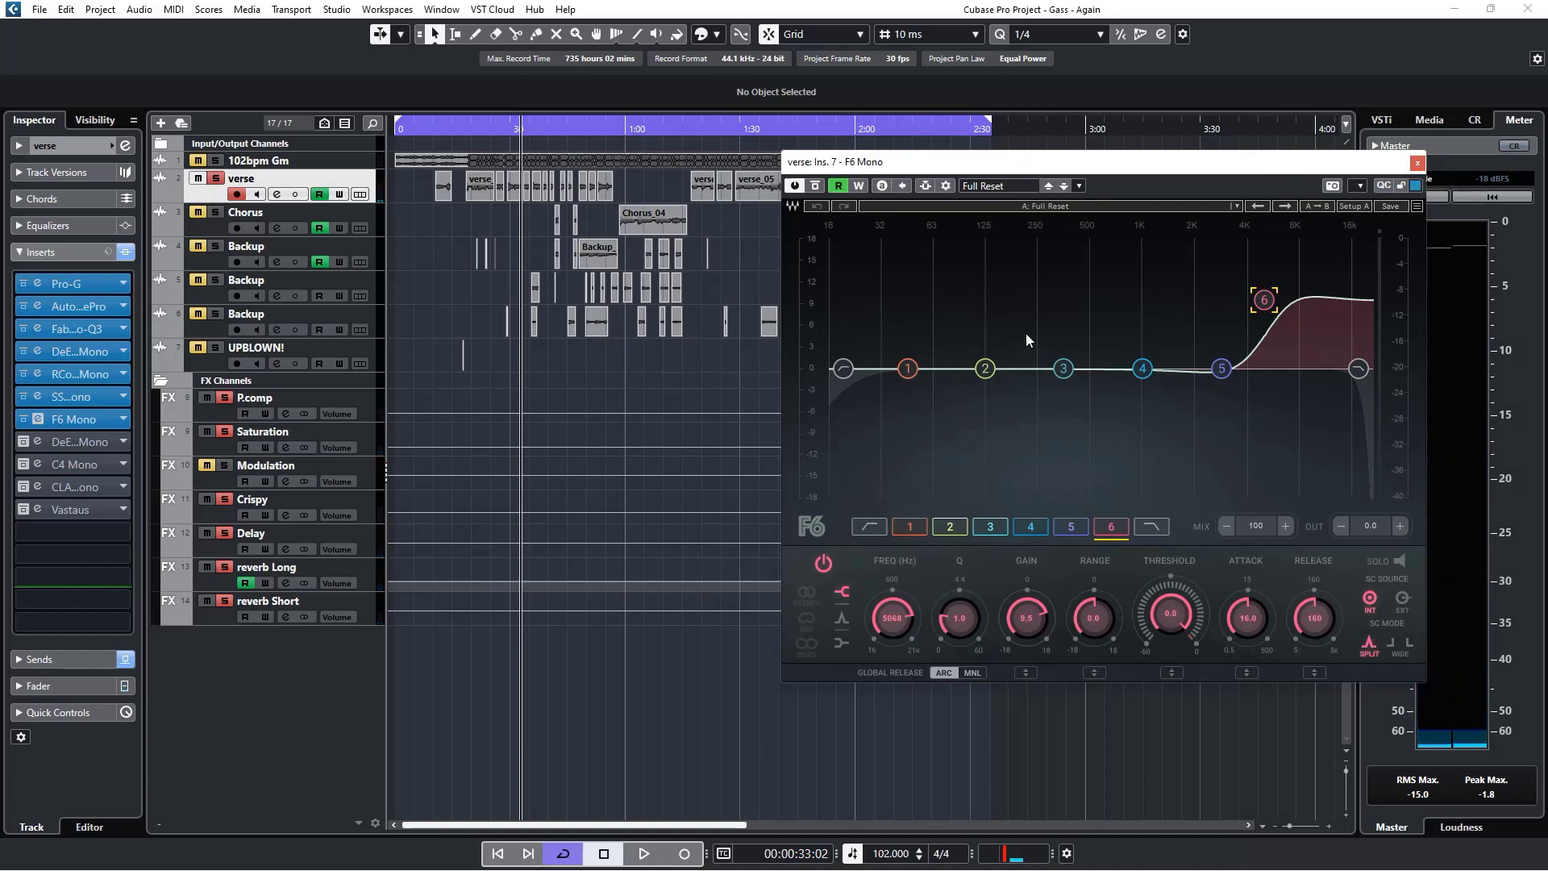
click(1418, 163)
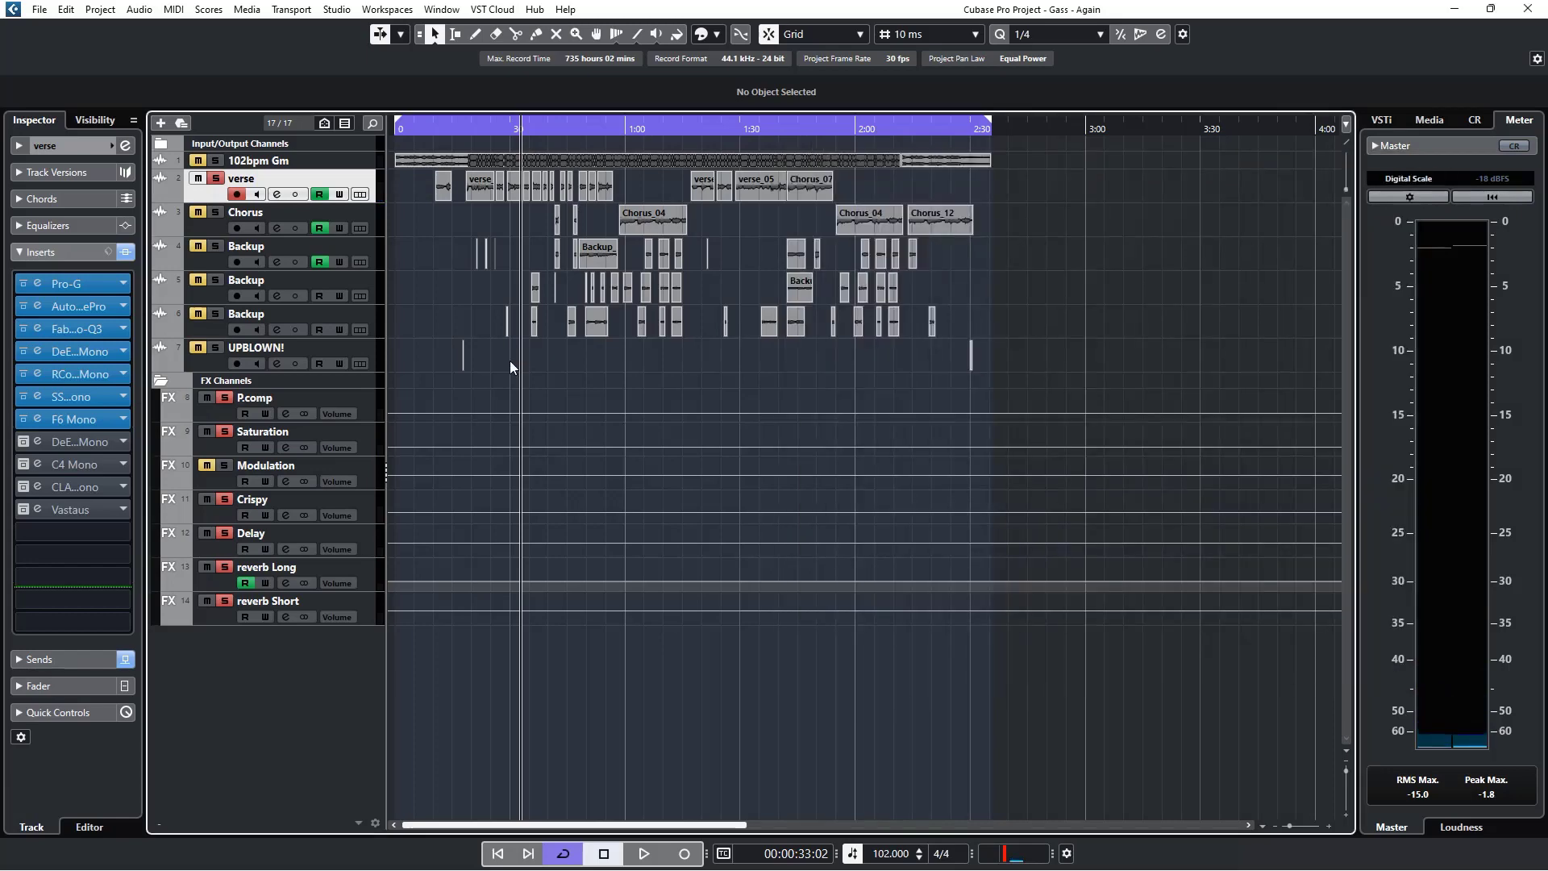
Step: Activate the second DeEsser on the verse track and show its settings beside the vocal clips
click(36, 442)
click(37, 440)
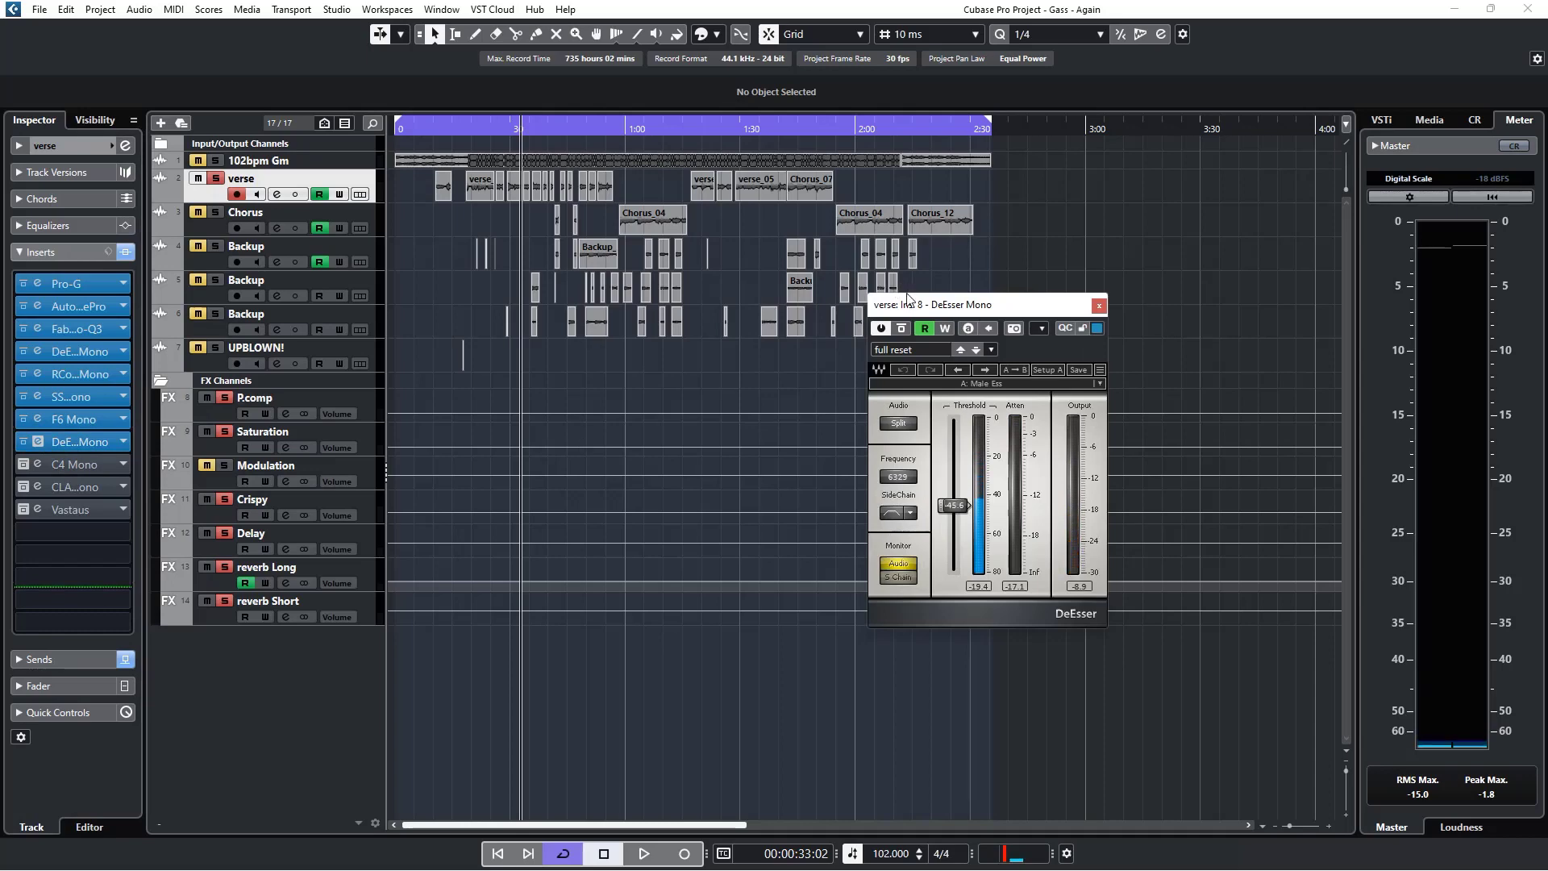
drag(936, 305, 939, 174)
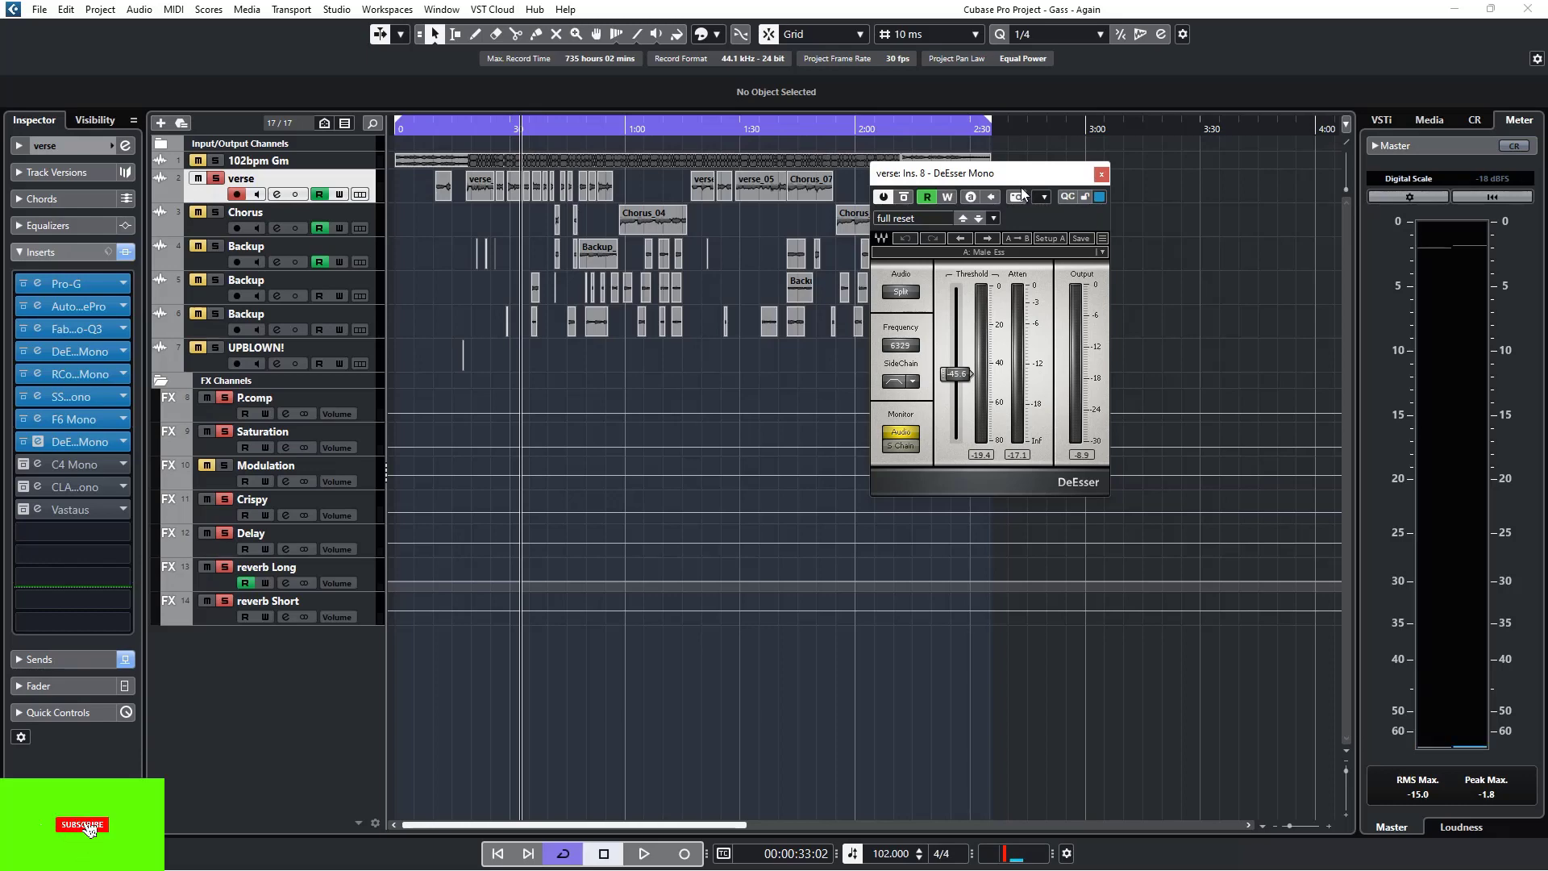
drag(1013, 182, 1148, 168)
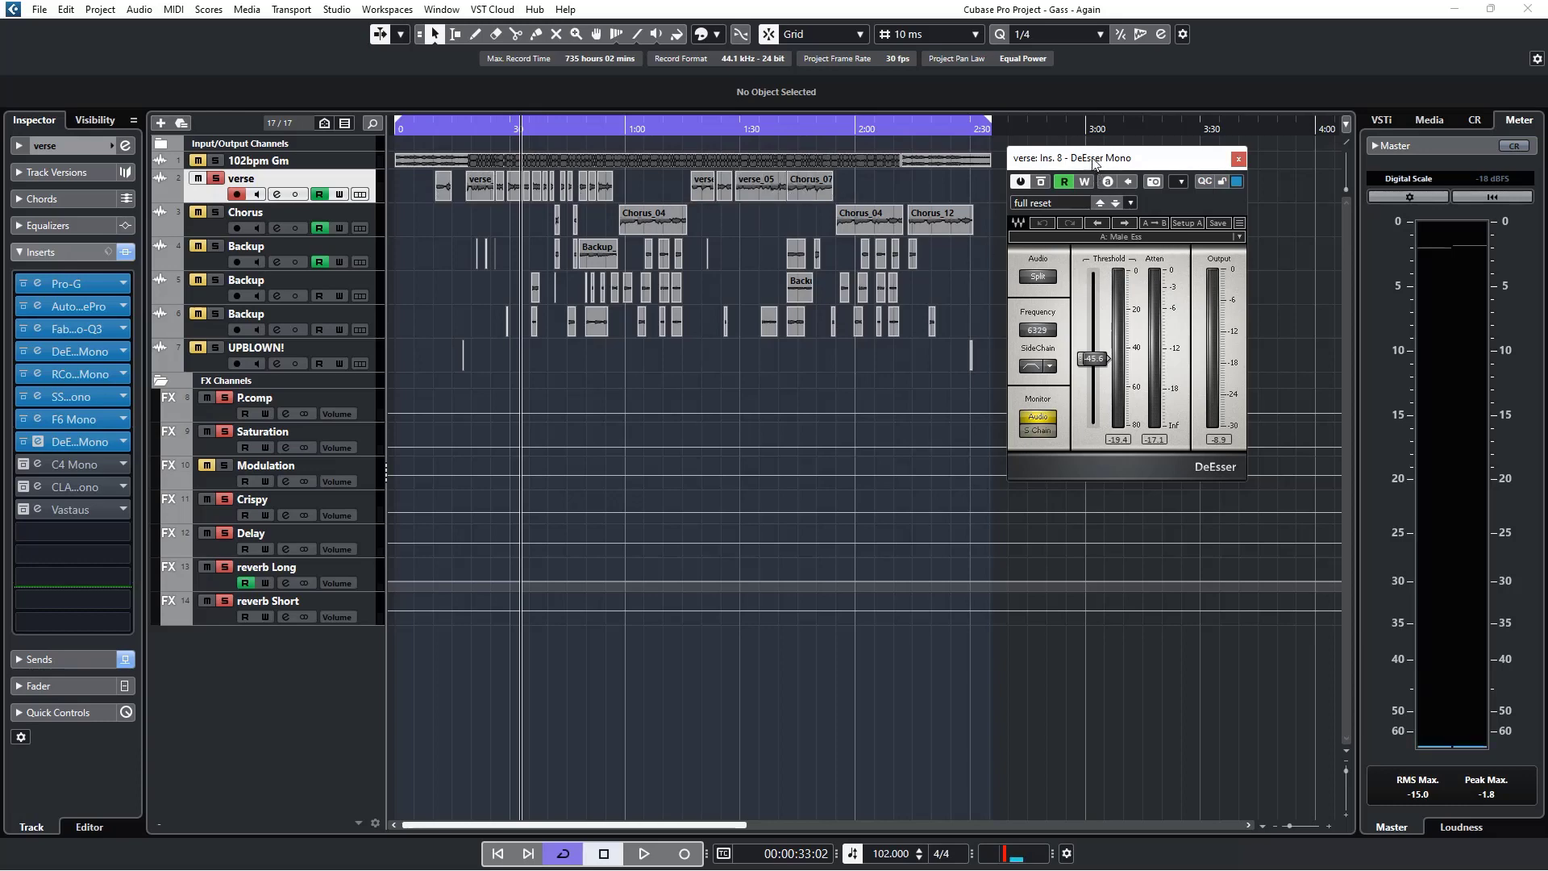
drag(1094, 164, 956, 260)
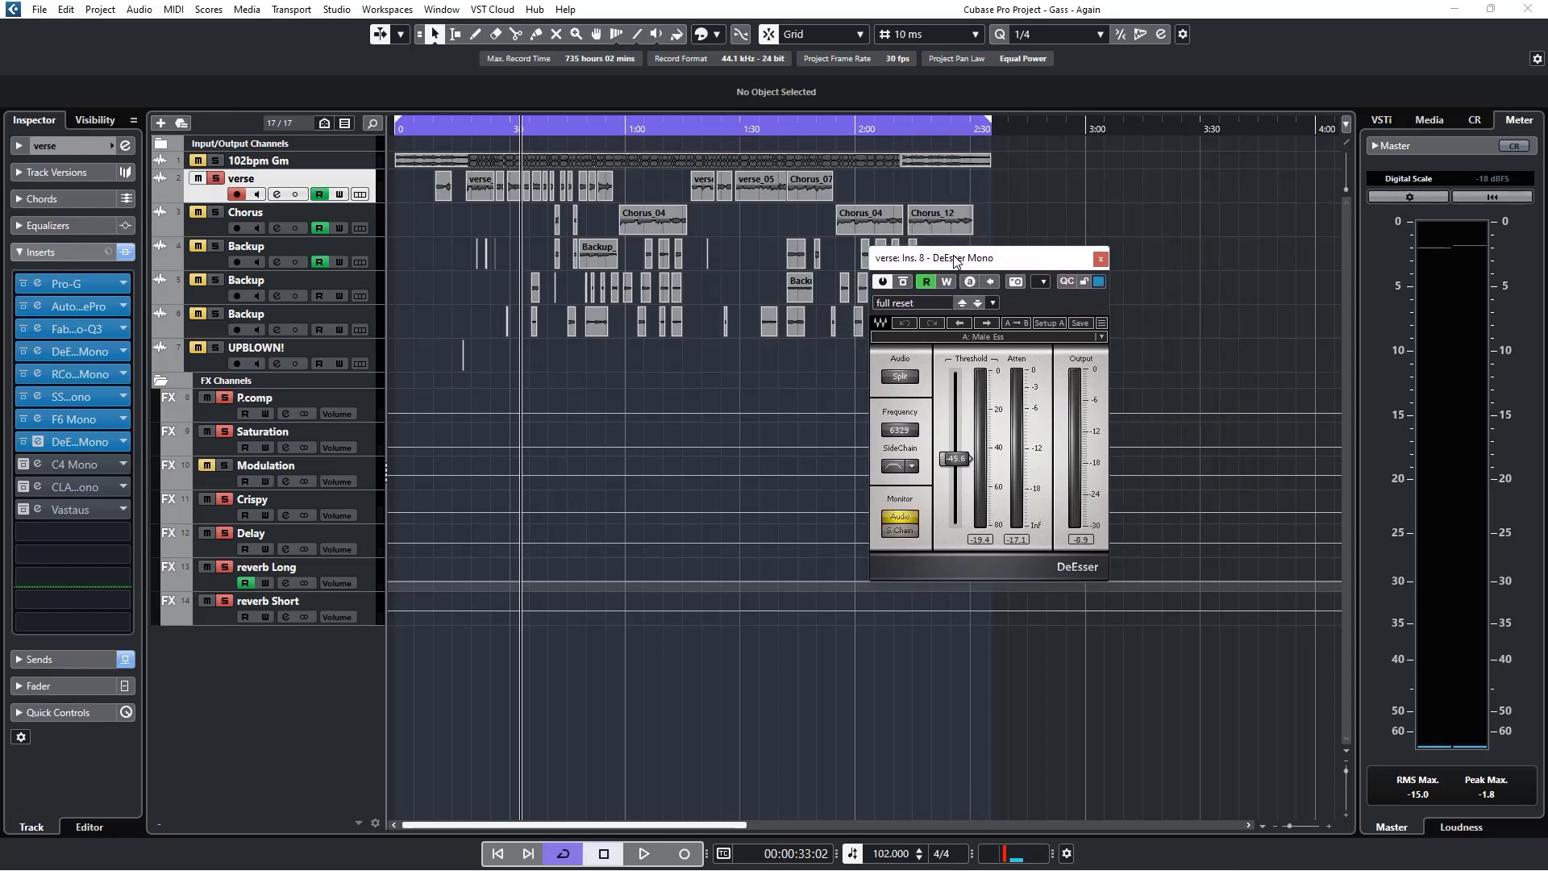
Step: Play the soloed verse from about 0:19 to 0:33, toggling the second DeEsser's bypass to compare with and without it
click(468, 127)
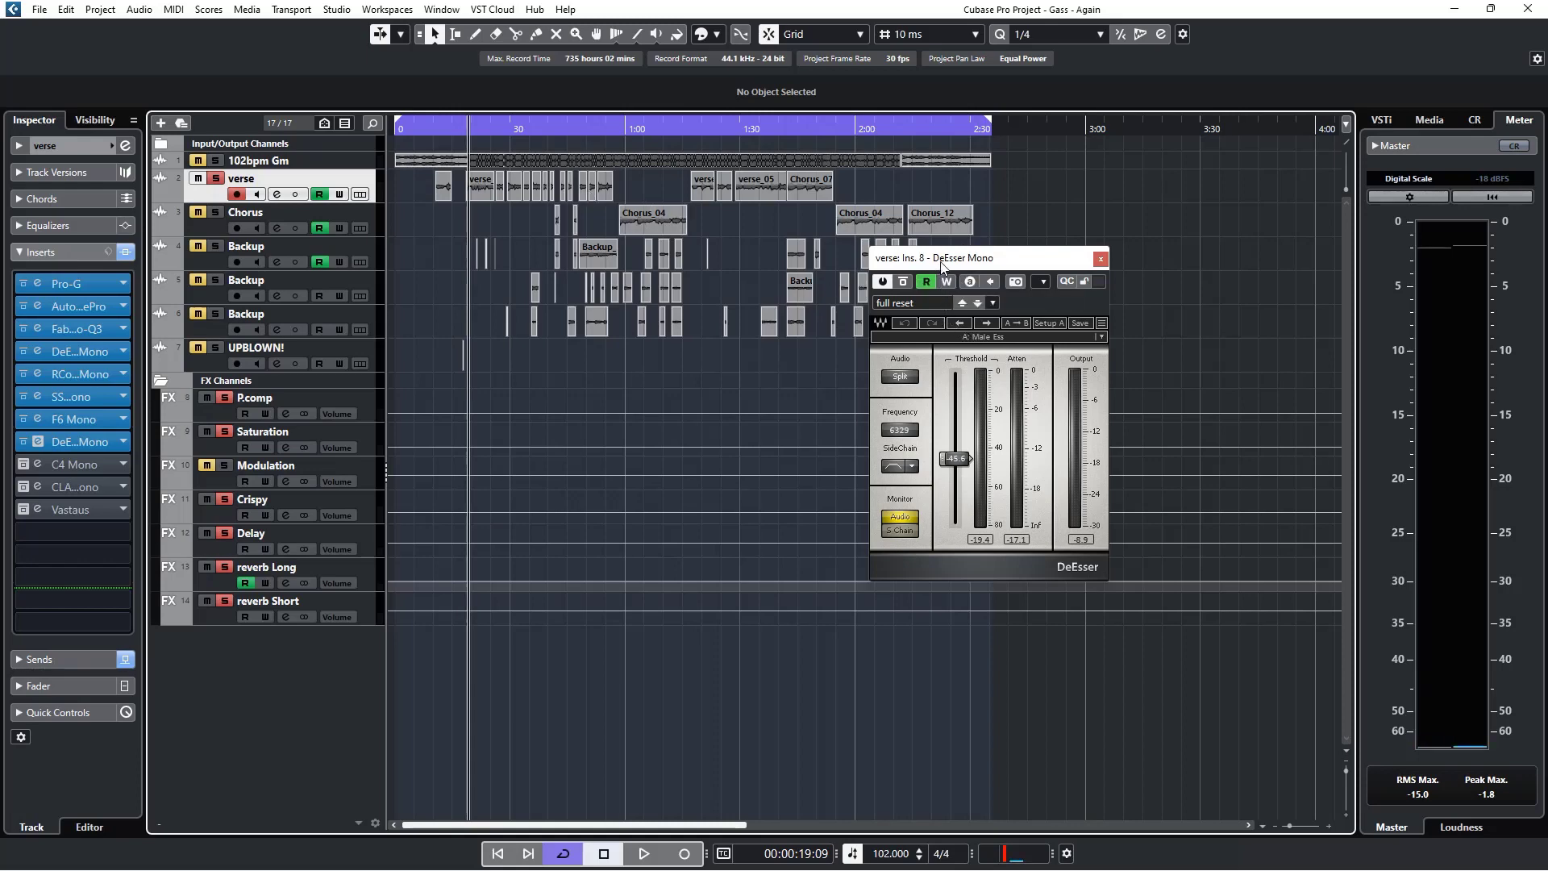
drag(942, 265, 975, 226)
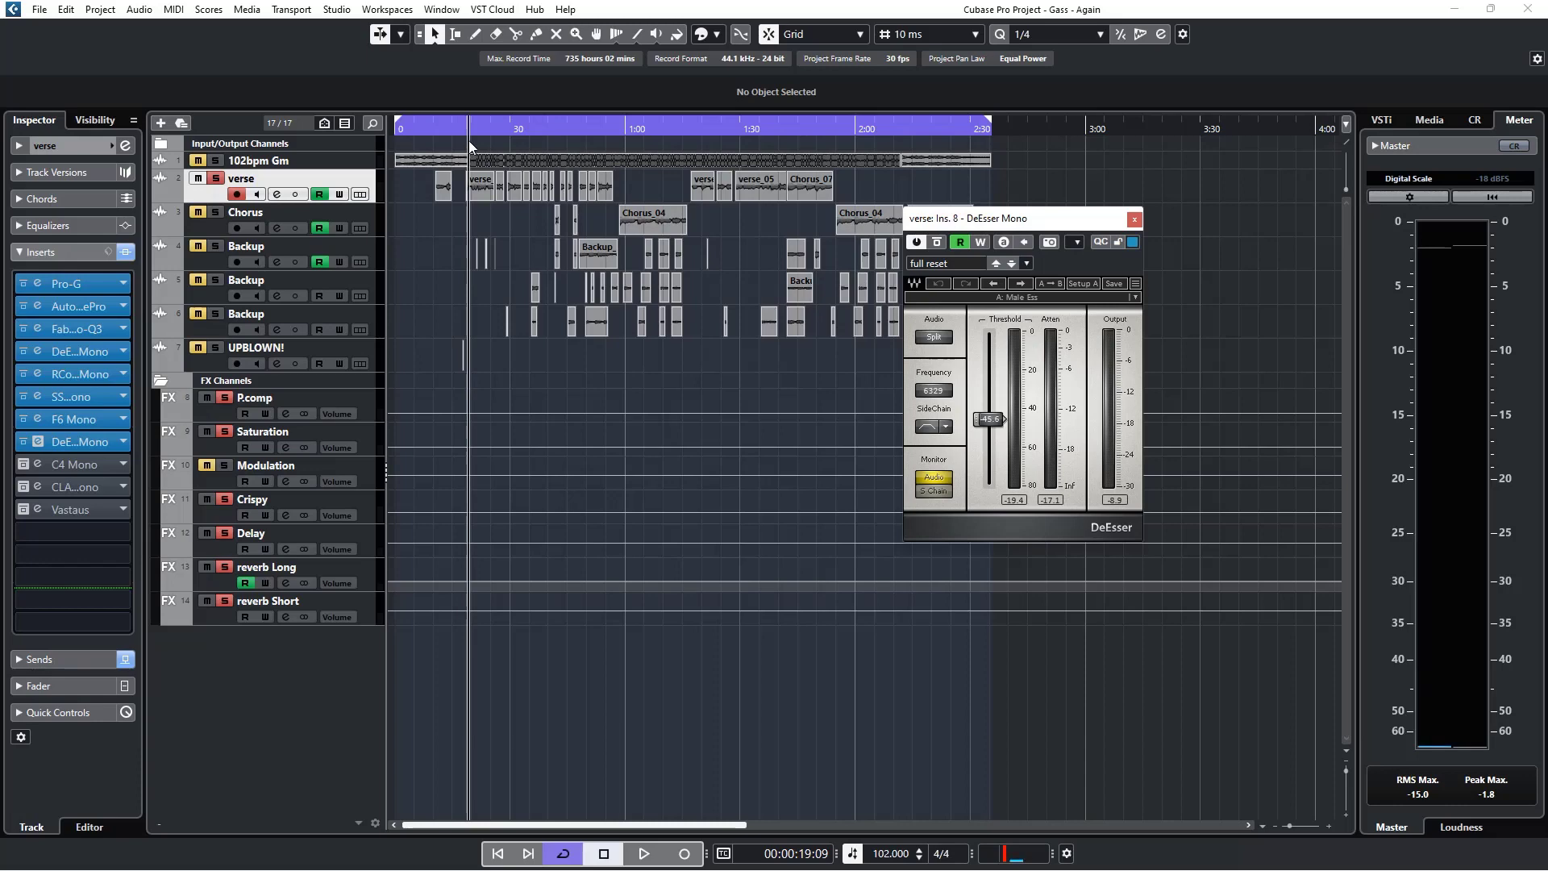
click(940, 241)
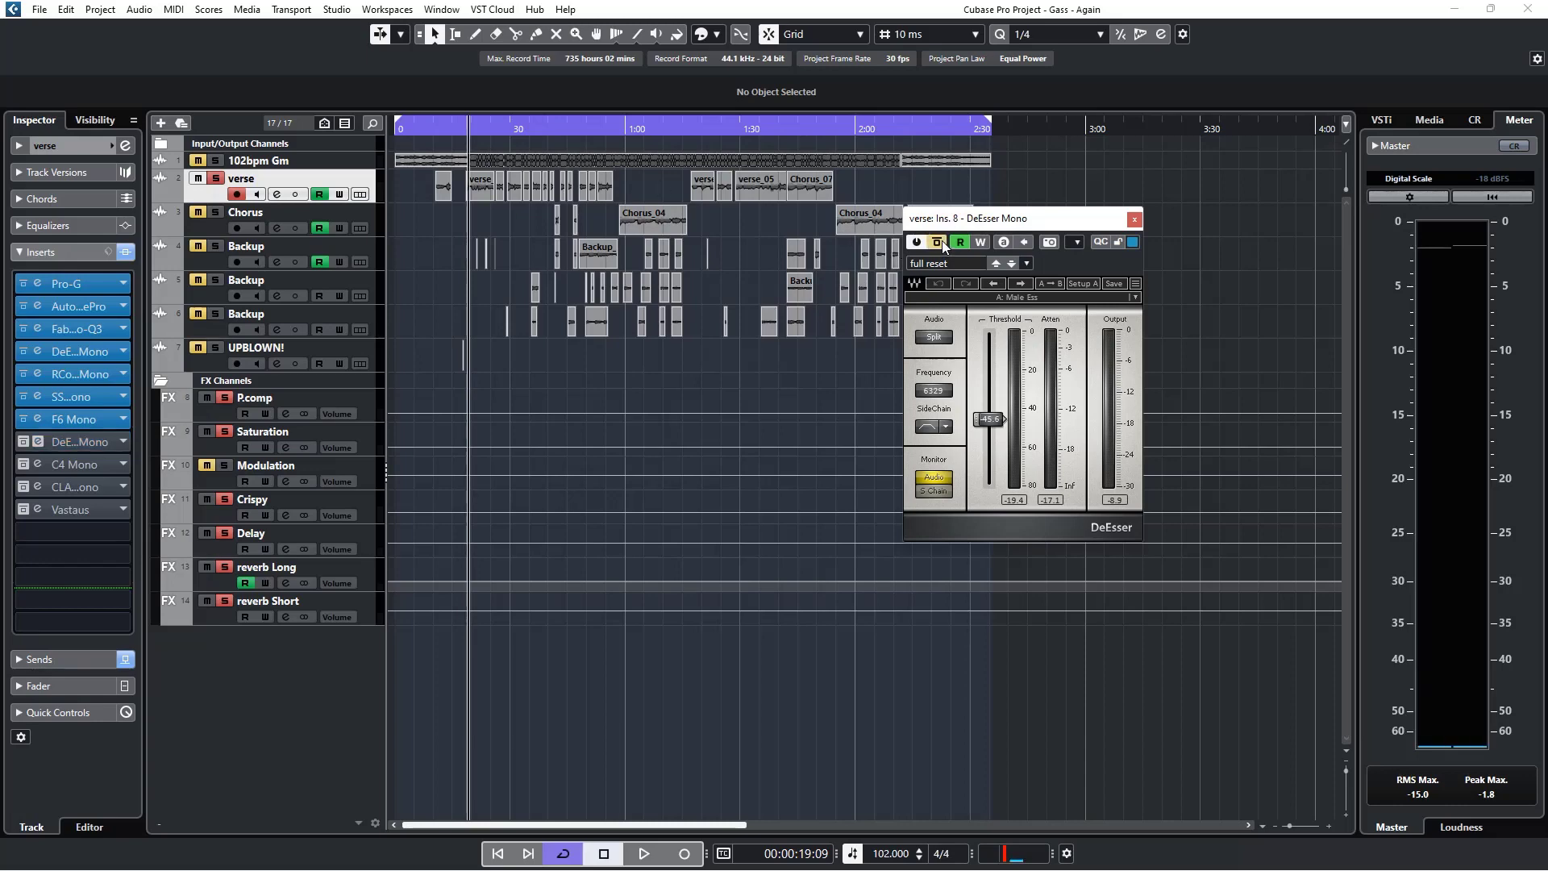
key(space)
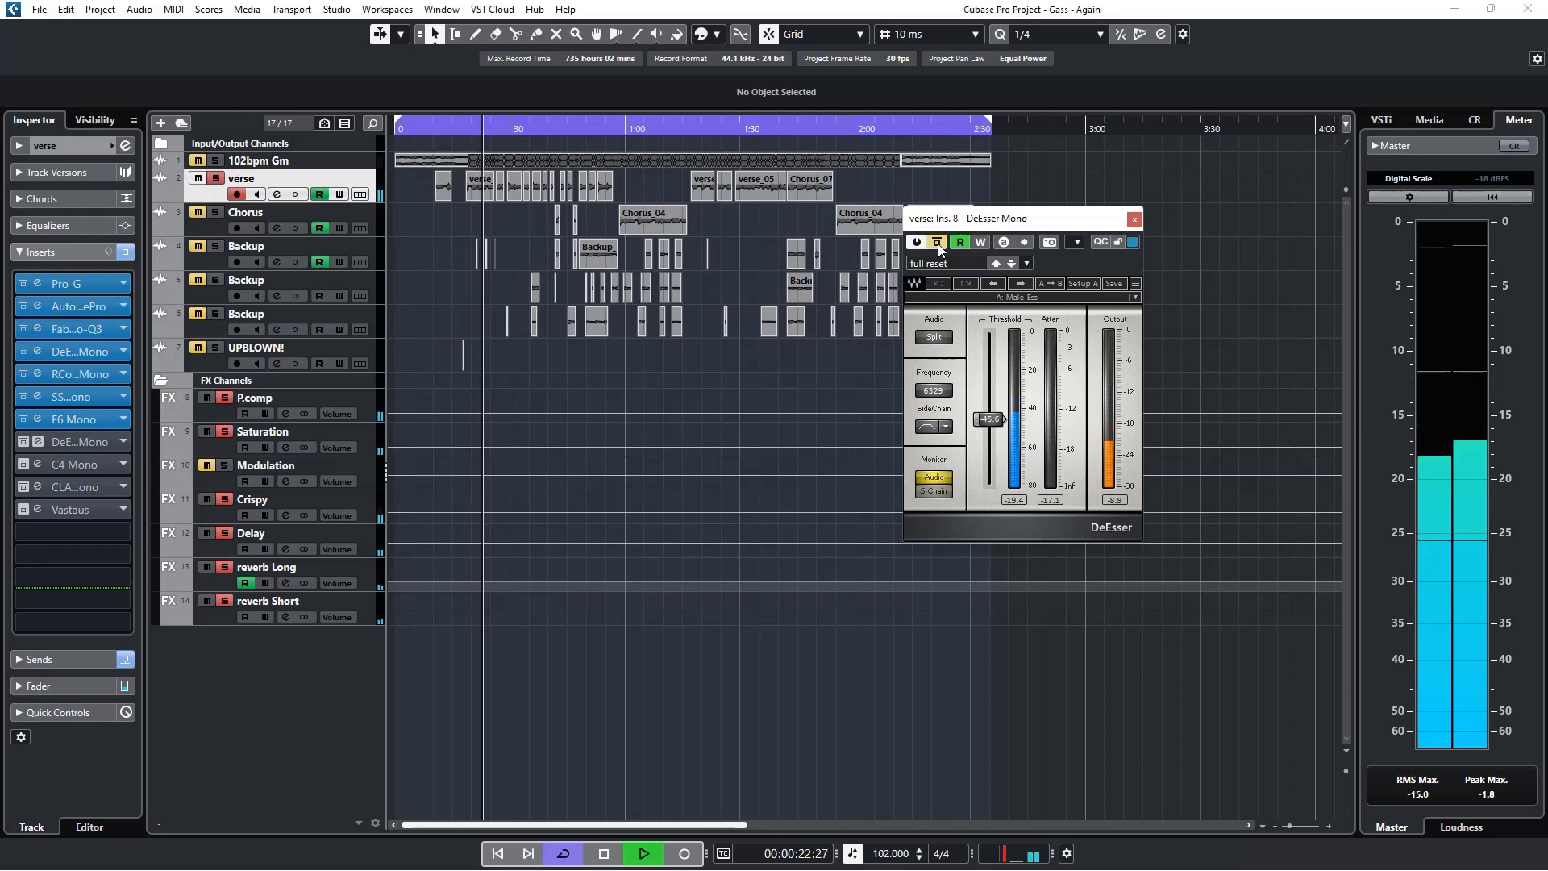
click(937, 244)
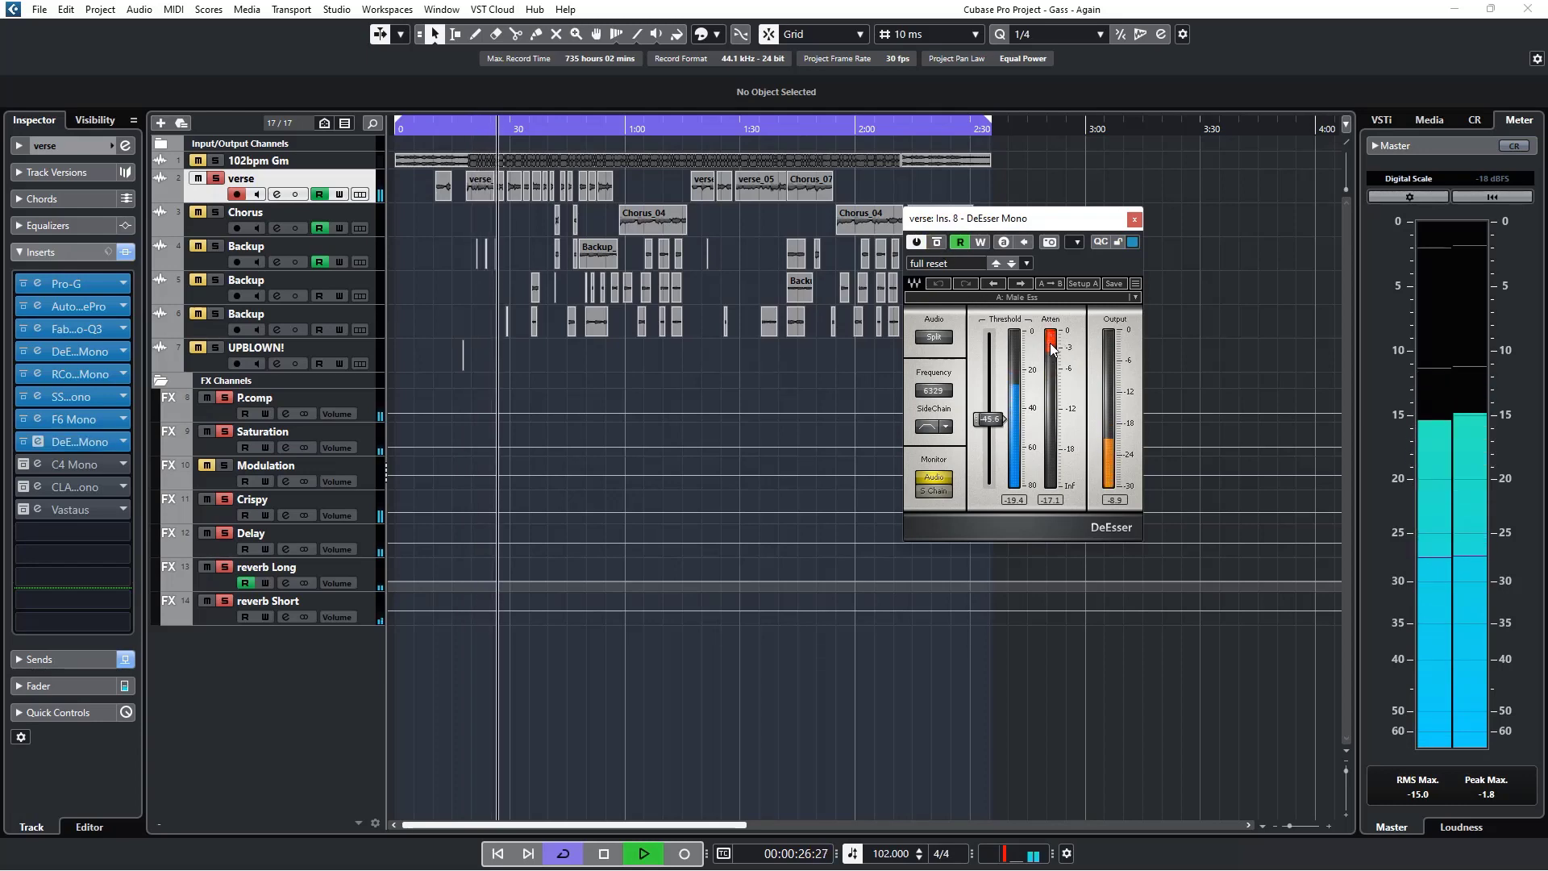
click(936, 244)
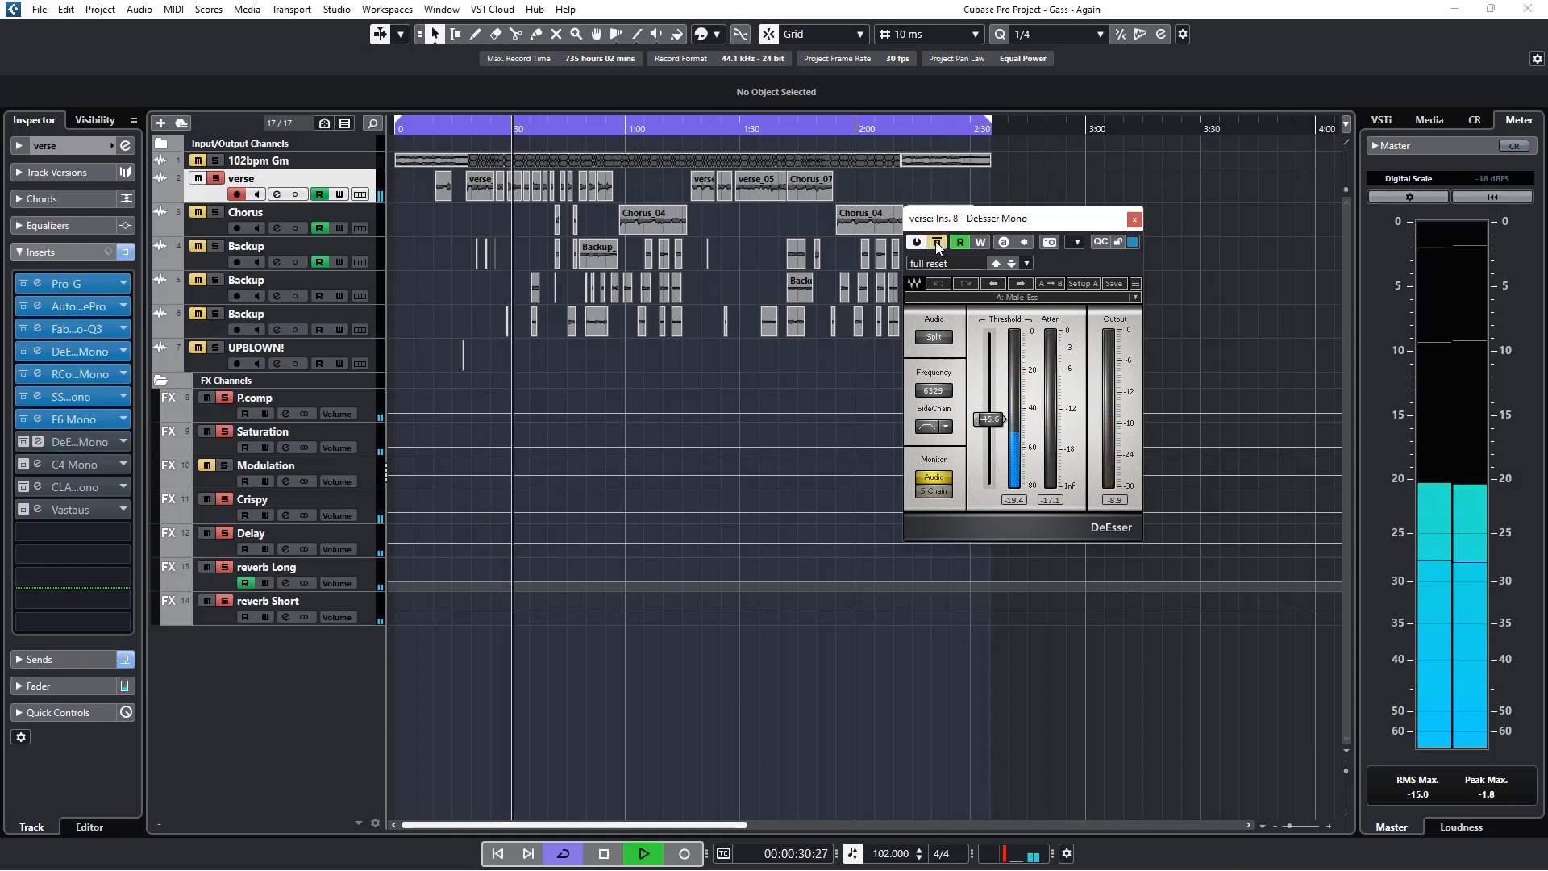
click(936, 242)
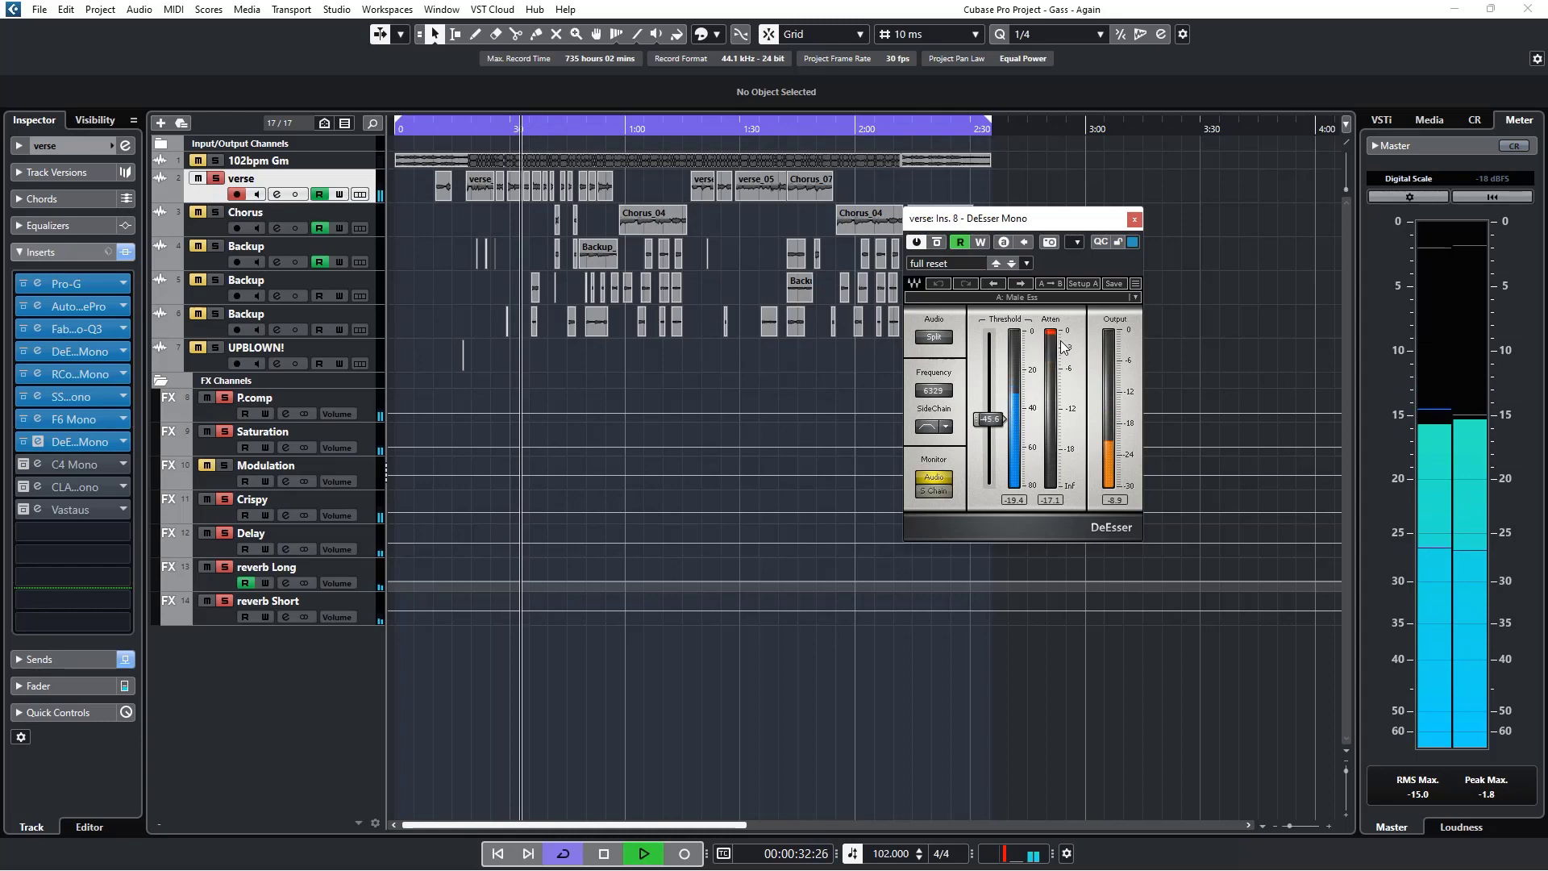
key(space)
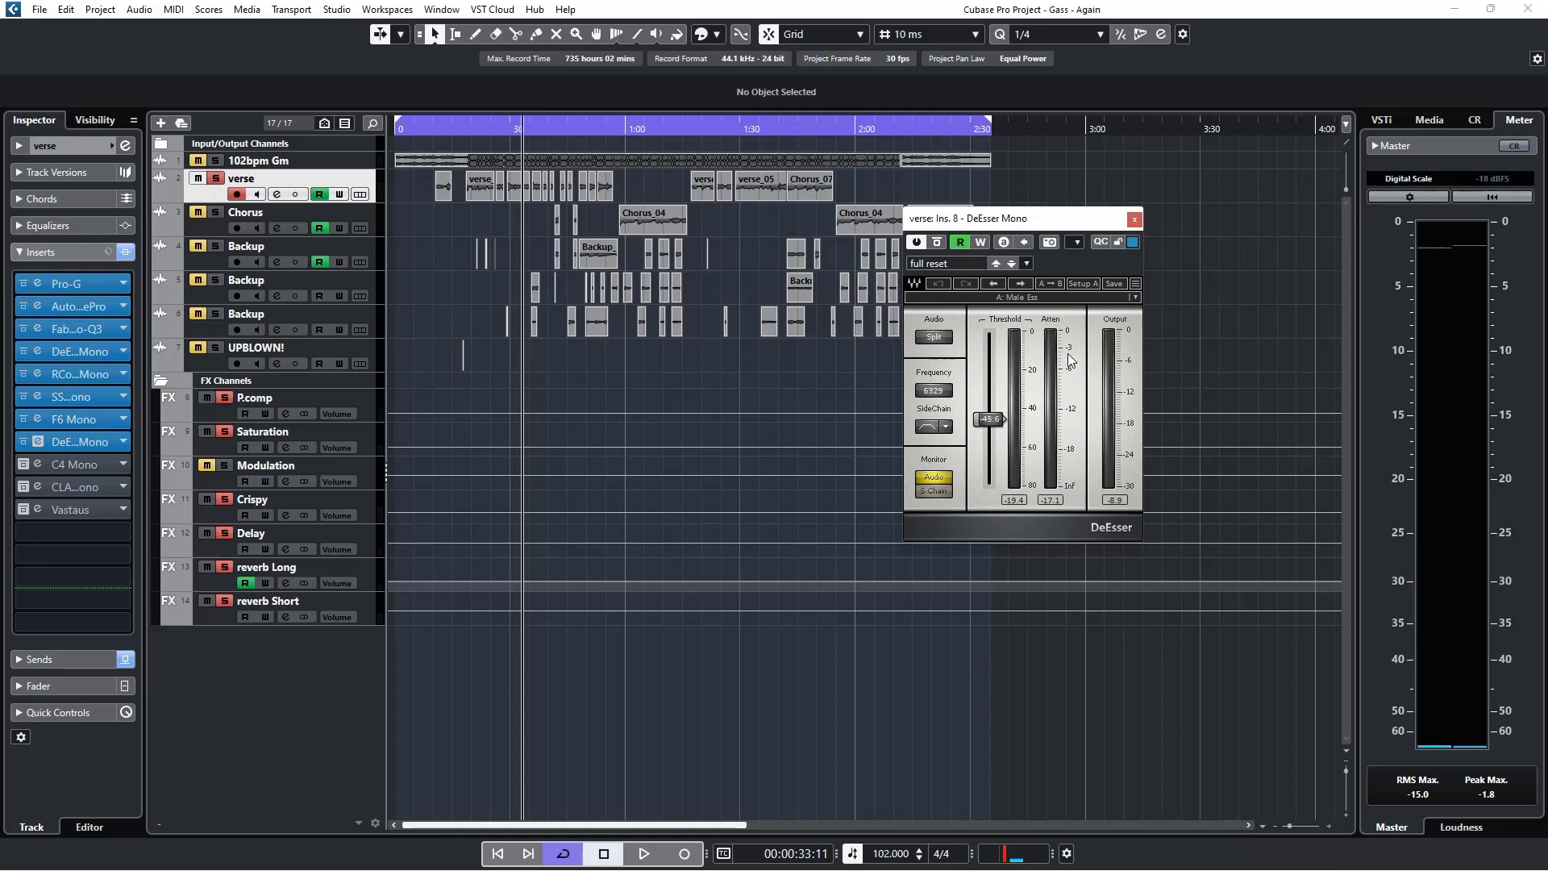
Step: Close the DeEsser, activate the C4 on the verse track and show its settings clear of the early verse clips
click(1133, 220)
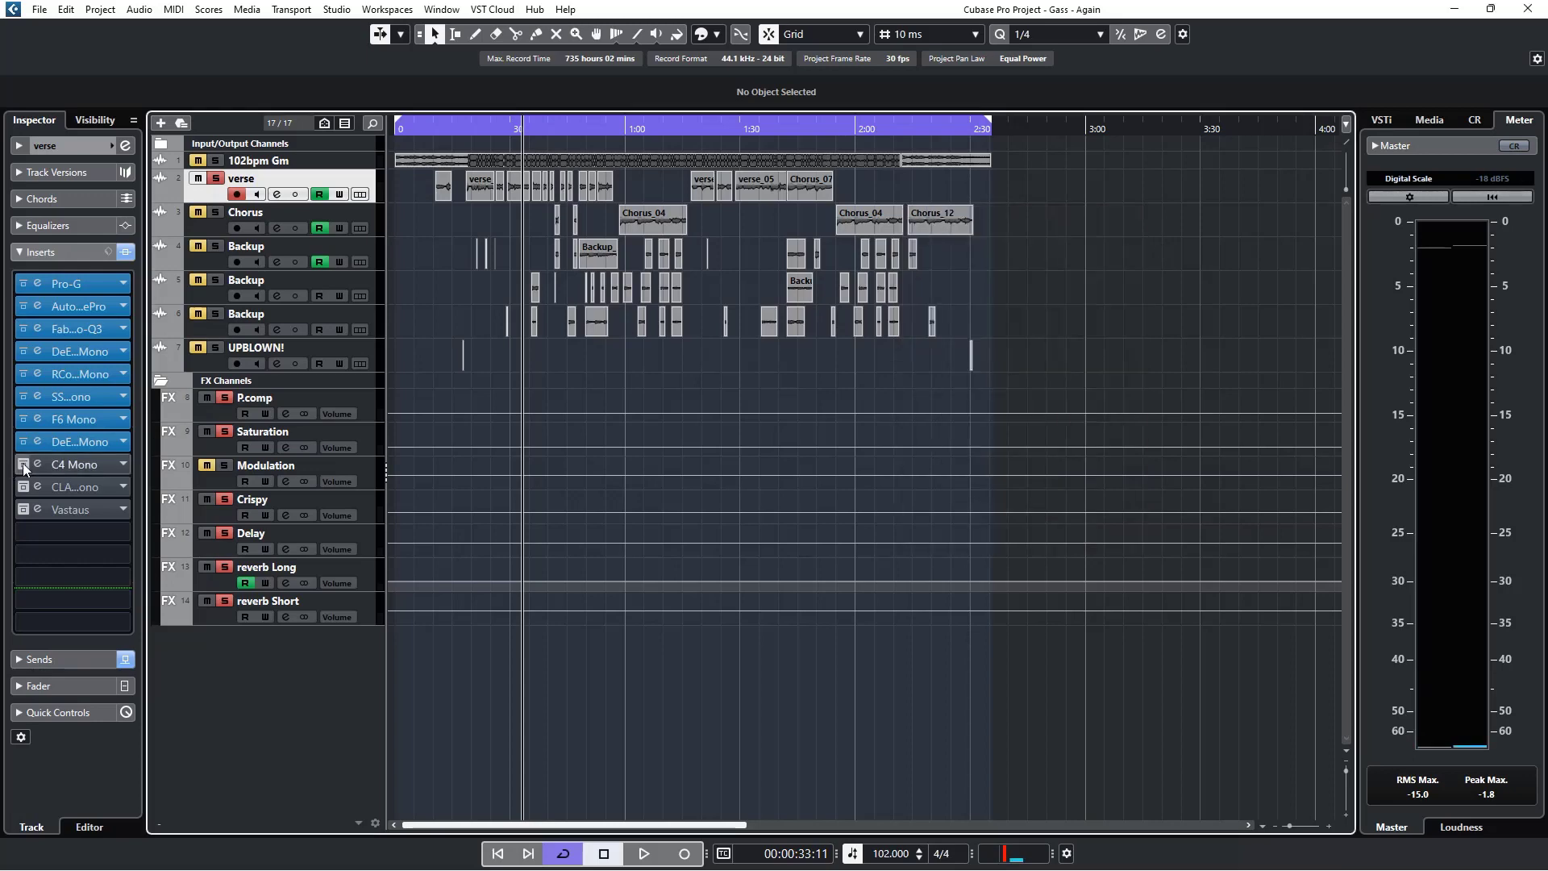
click(22, 462)
click(37, 463)
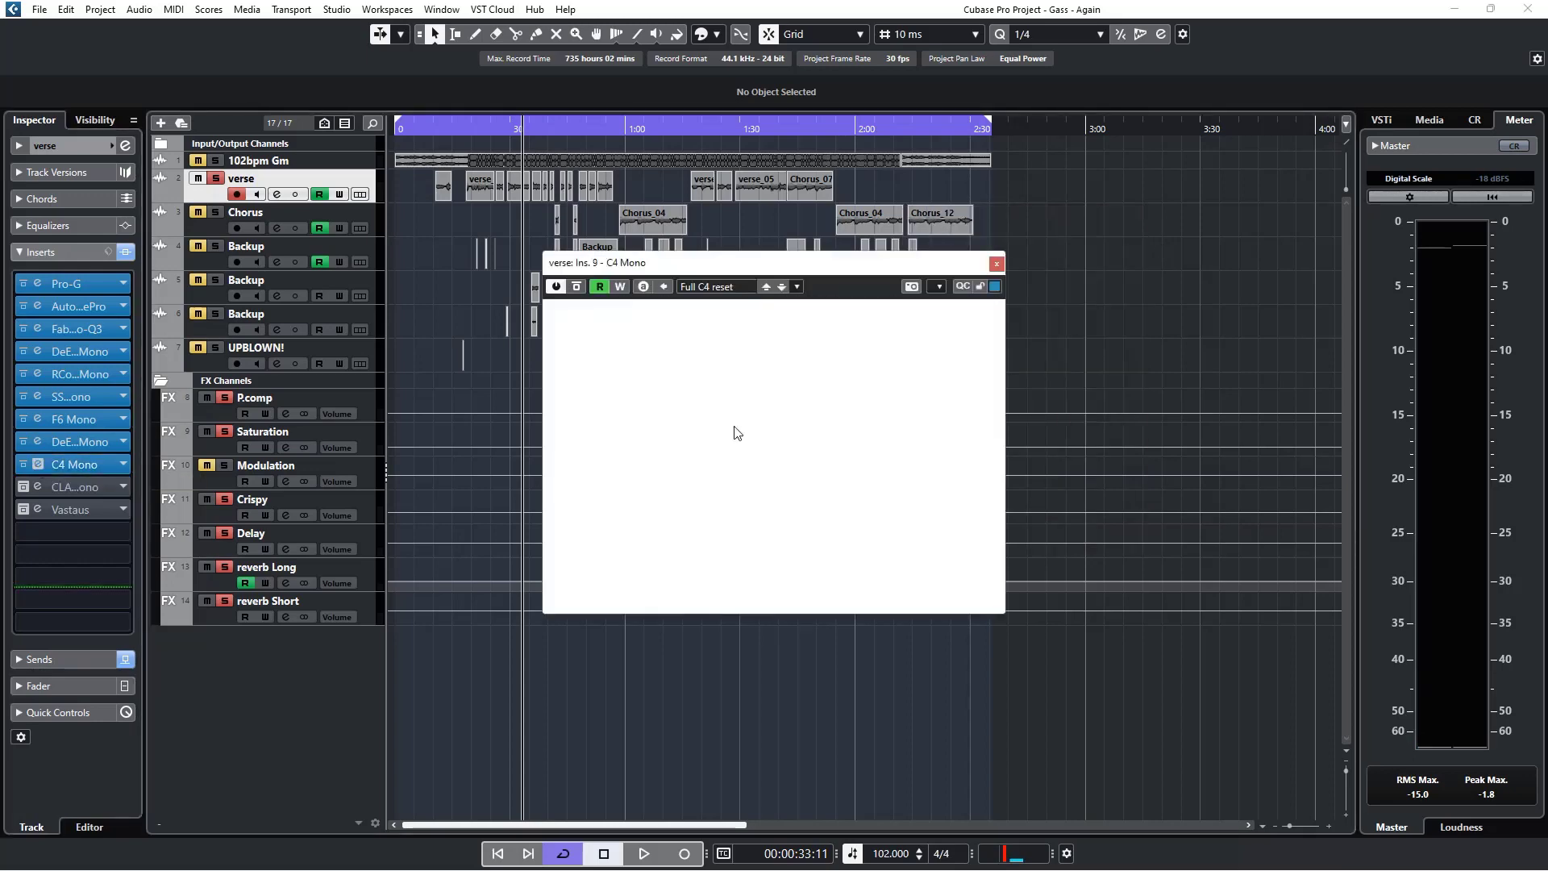
drag(739, 268, 984, 268)
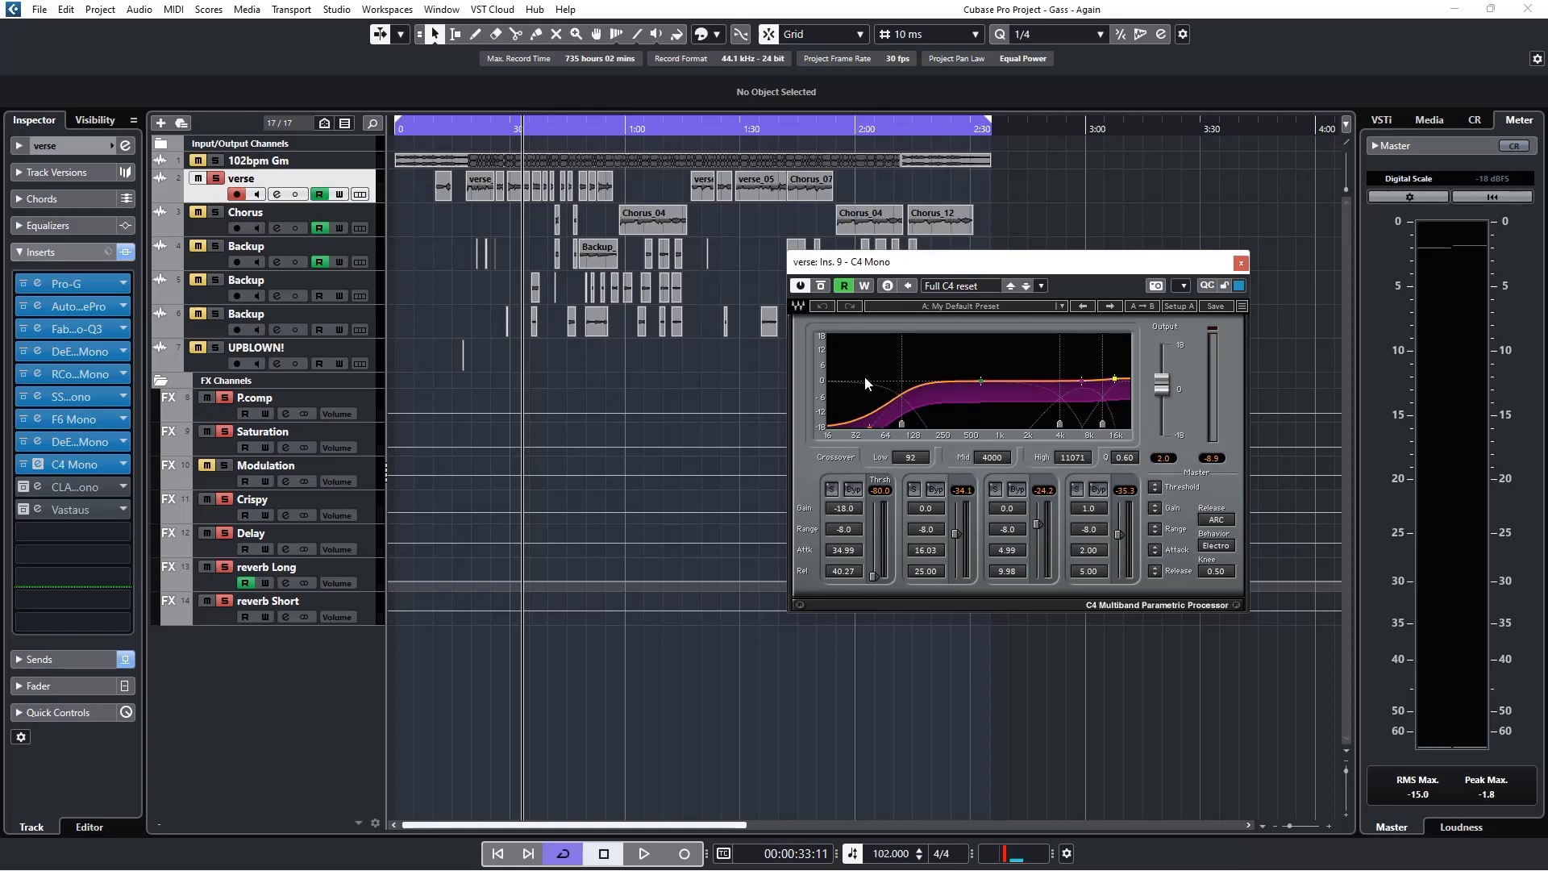
Step: Play the soloed verse from about 0:17 to 0:30 with the C4 bypassed, reactivating it during playback to compare
click(462, 129)
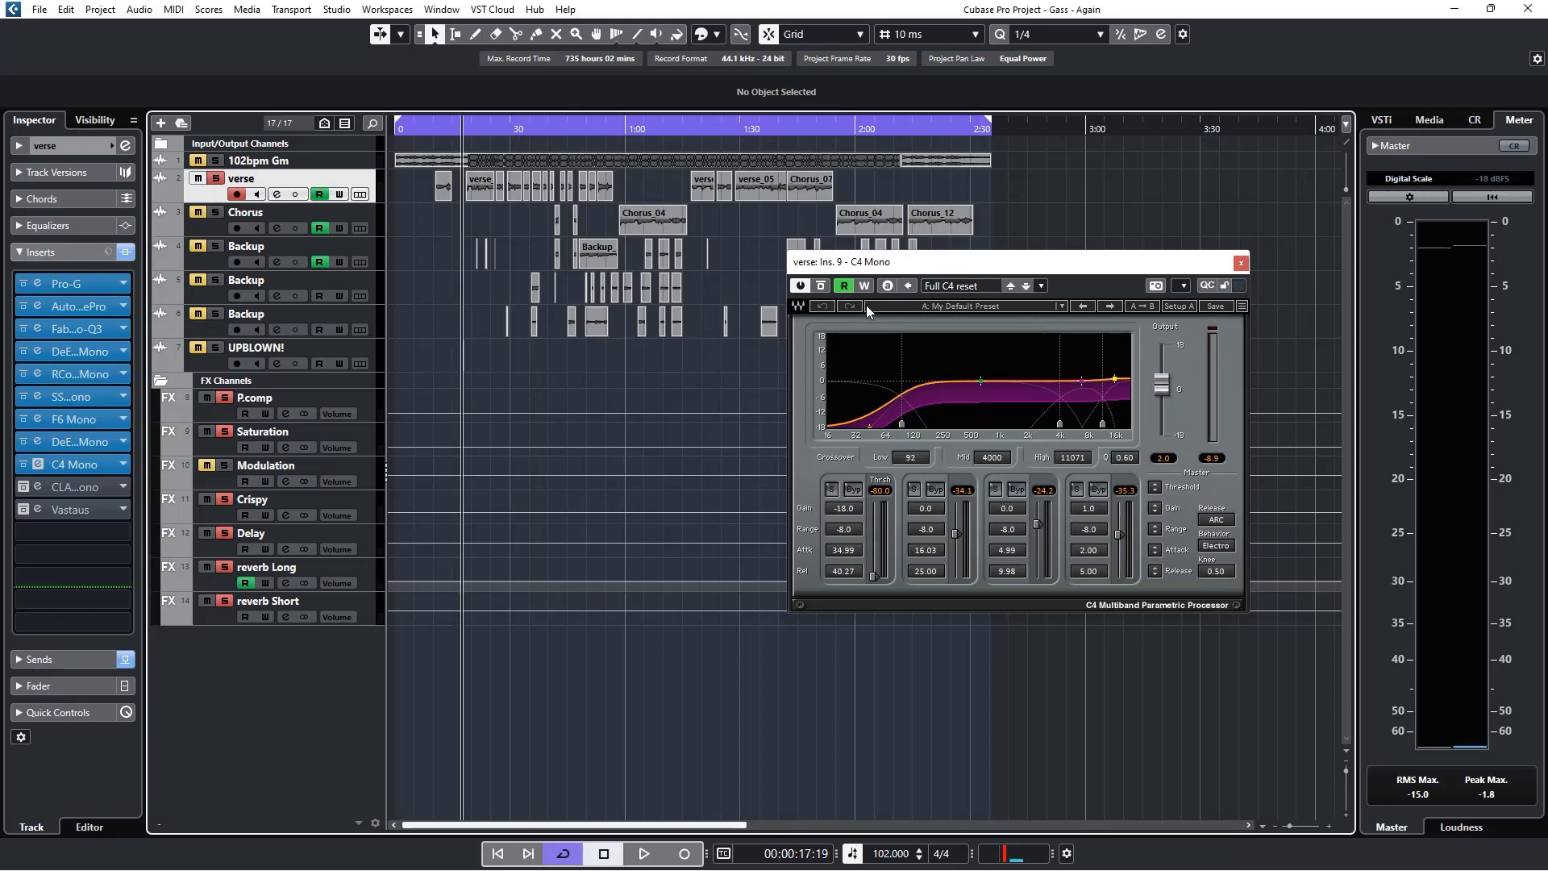
click(821, 286)
key(space)
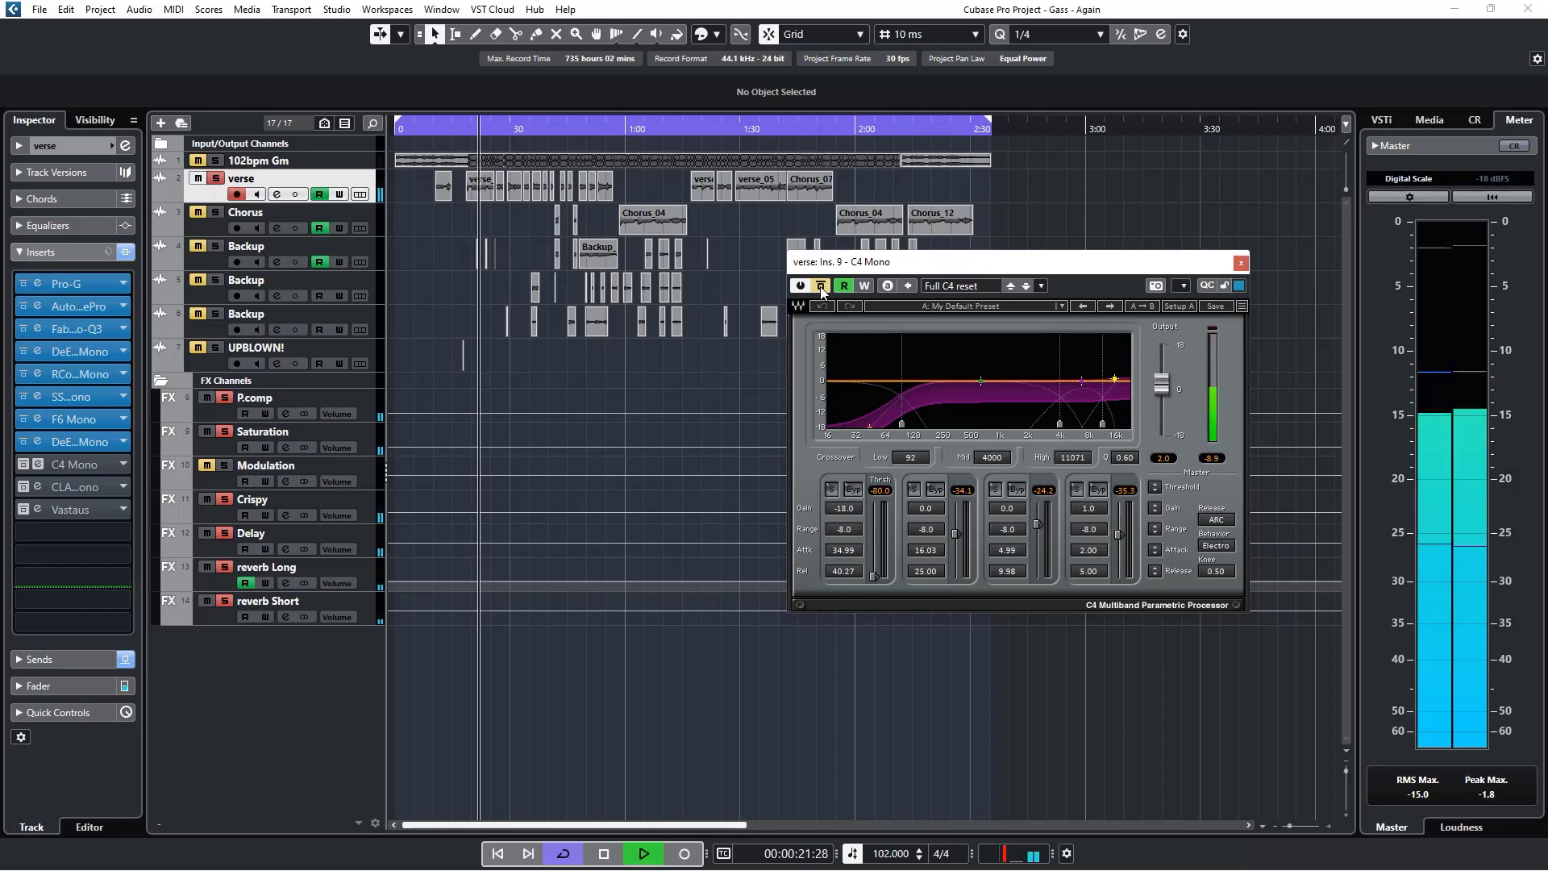
click(820, 286)
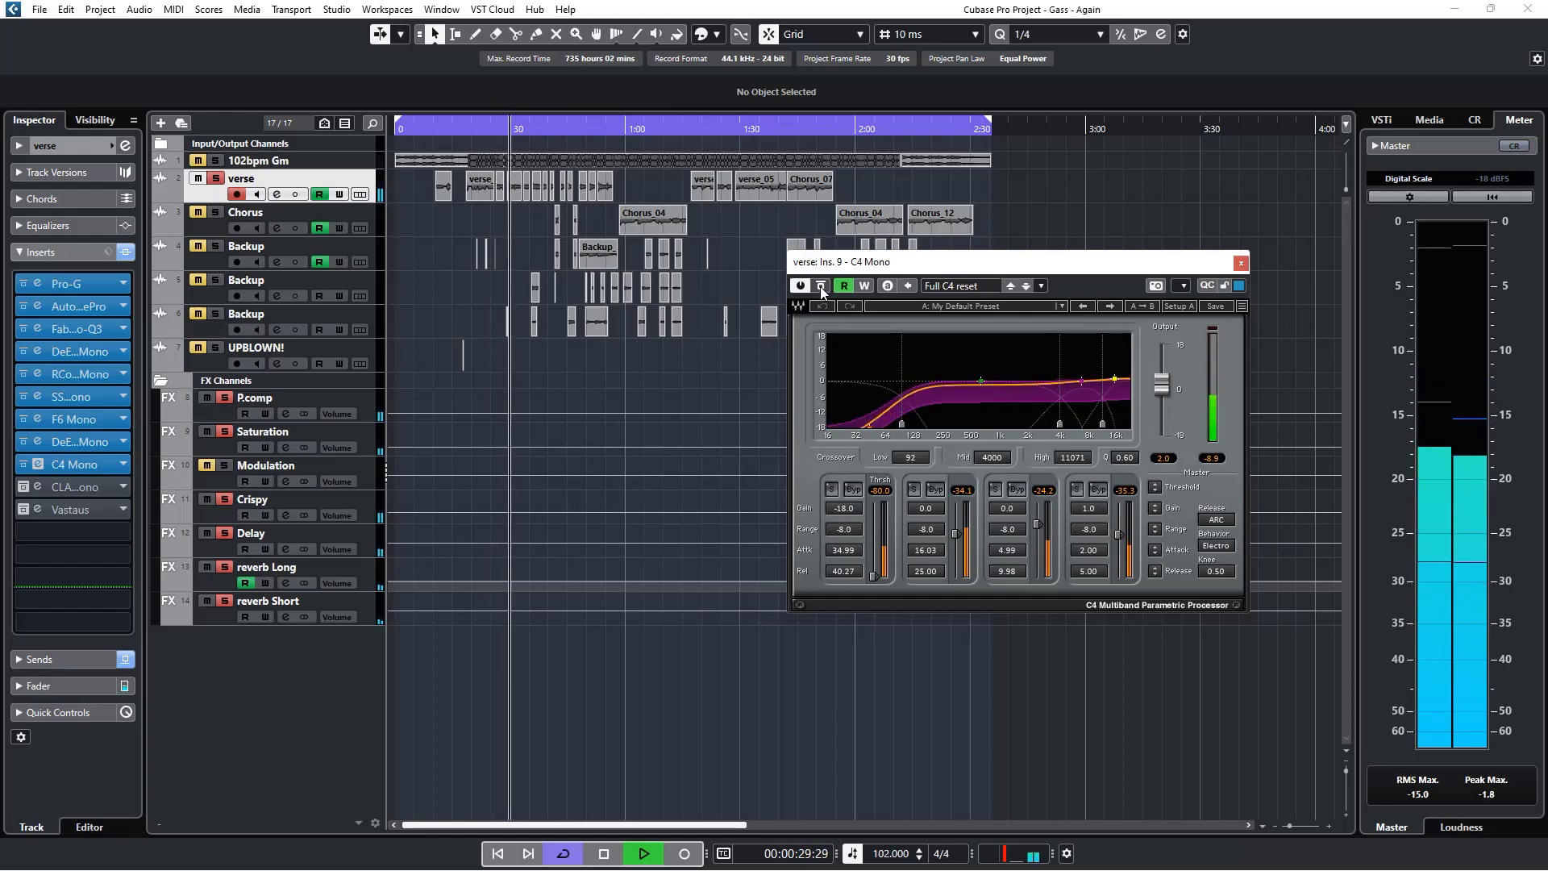
key(space)
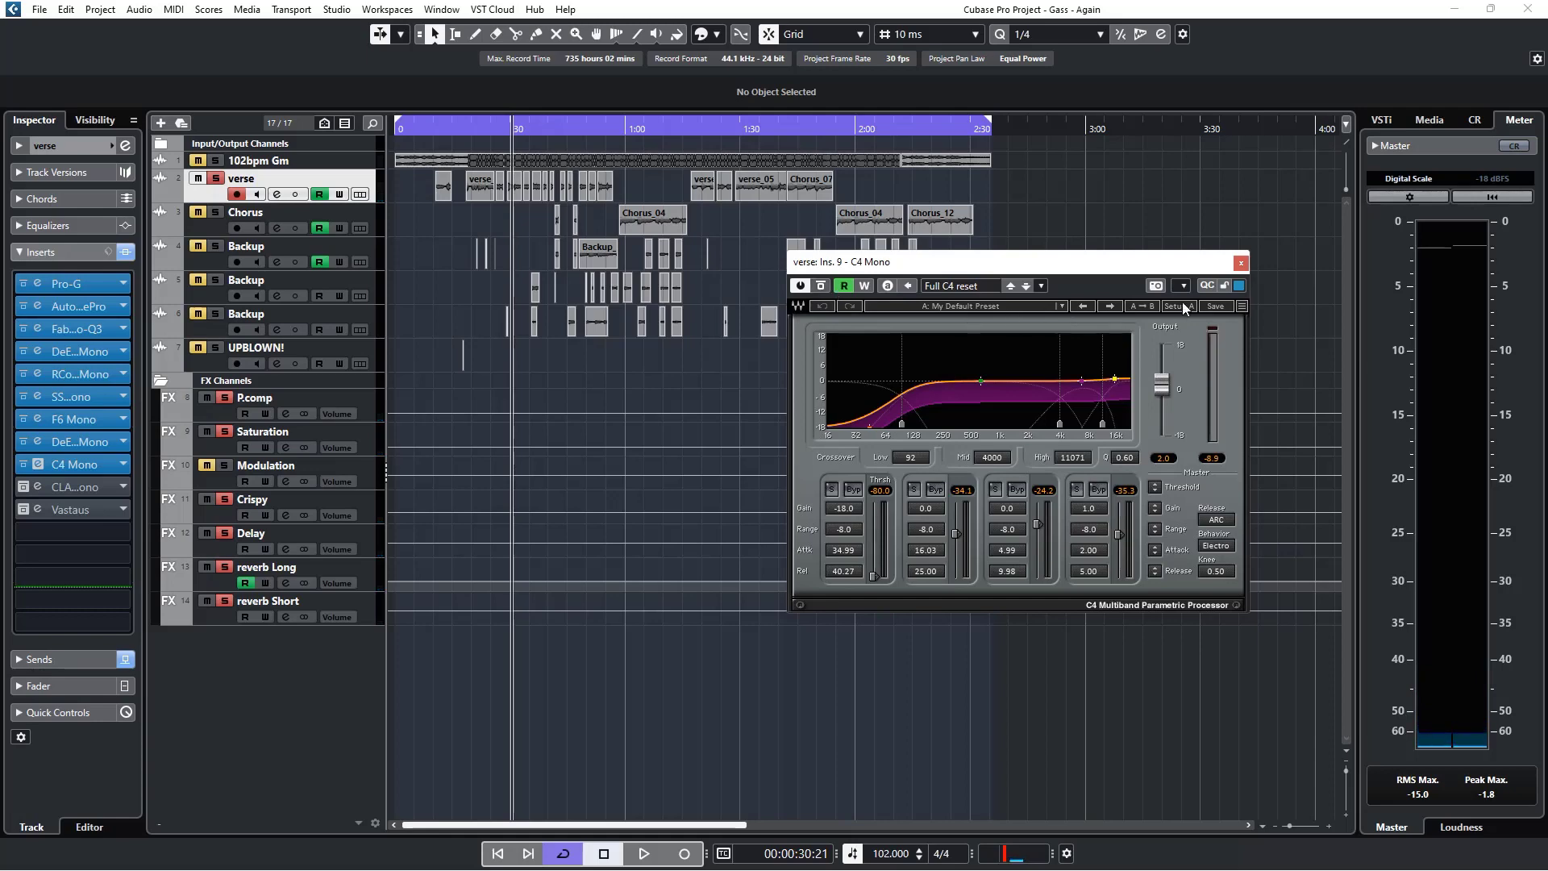
Step: Close the C4, activate the CLA-2A on the verse track and show its settings below the vocal clips
click(1242, 265)
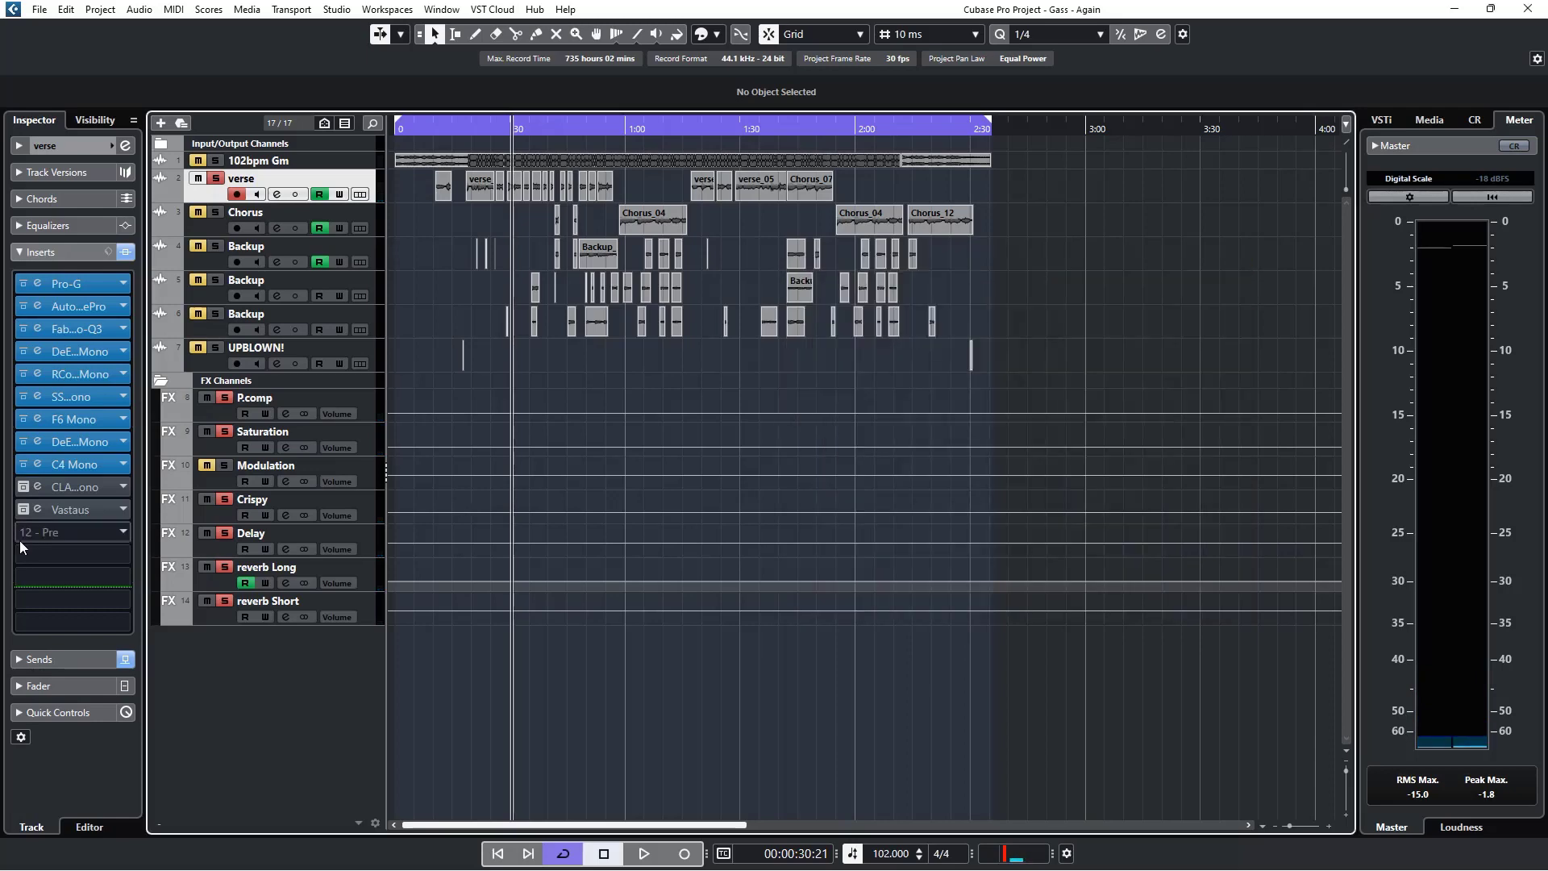
click(37, 486)
drag(718, 211, 844, 384)
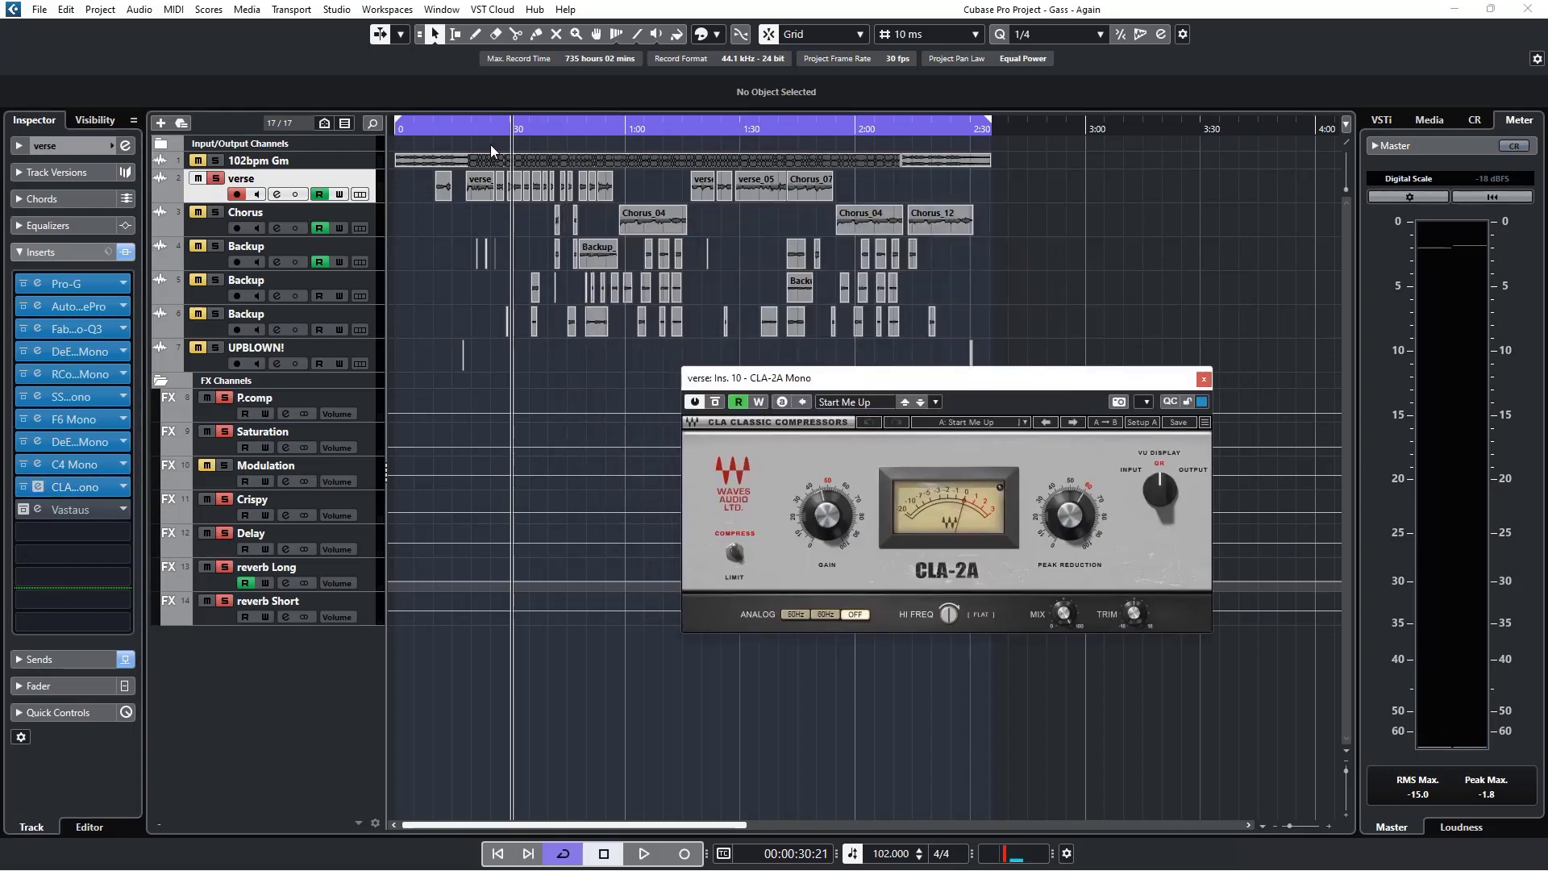
Step: Play the soloed verse from about 0:19 to 0:33, toggling the CLA-2A bypass to compare with and without the compressor
click(467, 127)
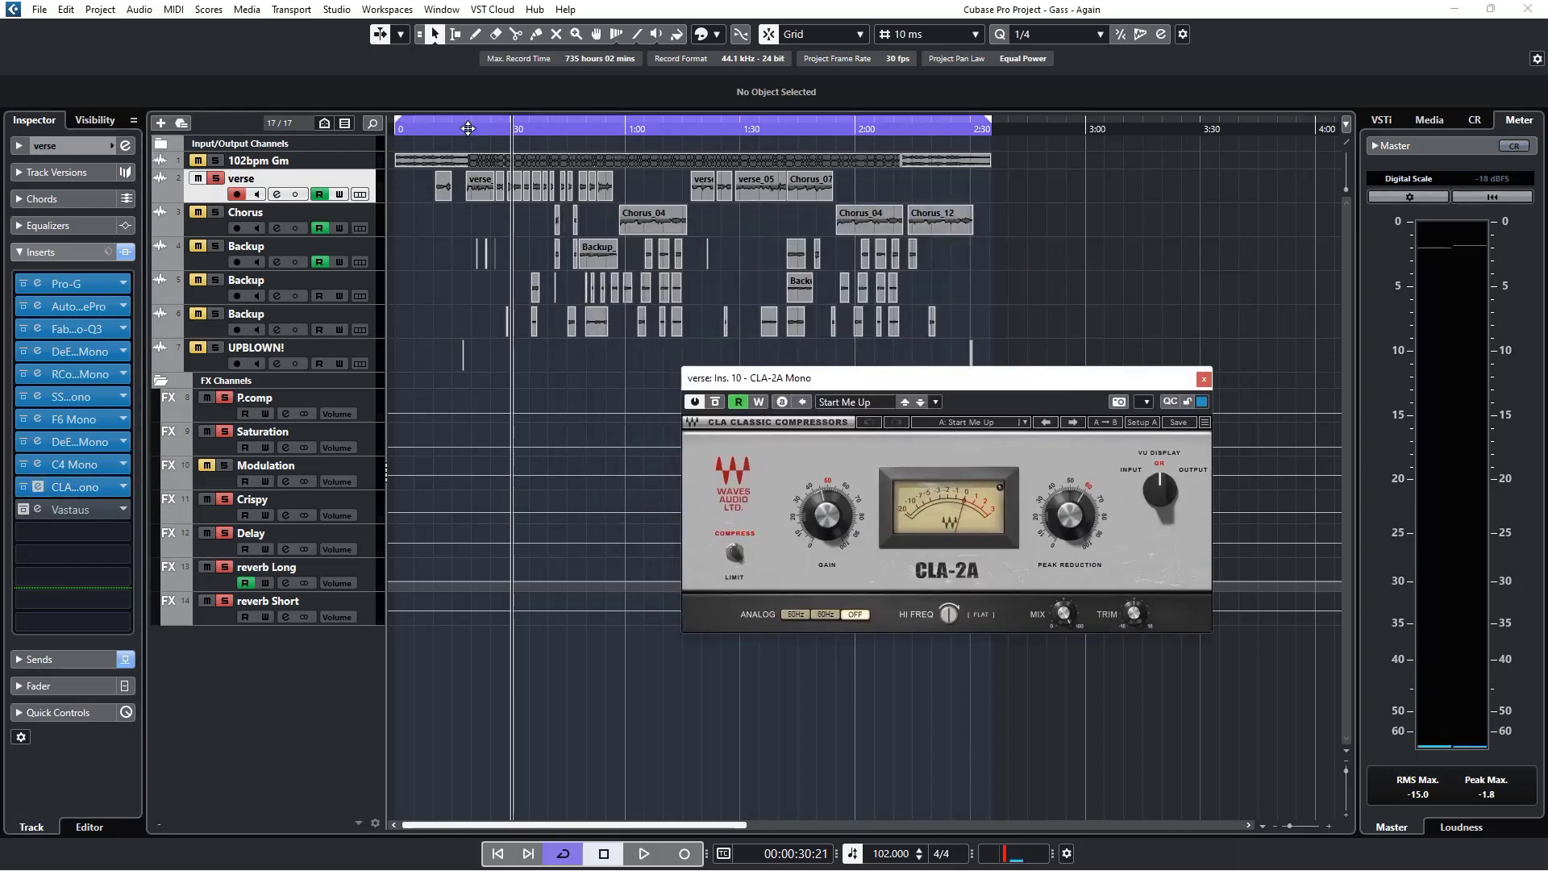
click(716, 403)
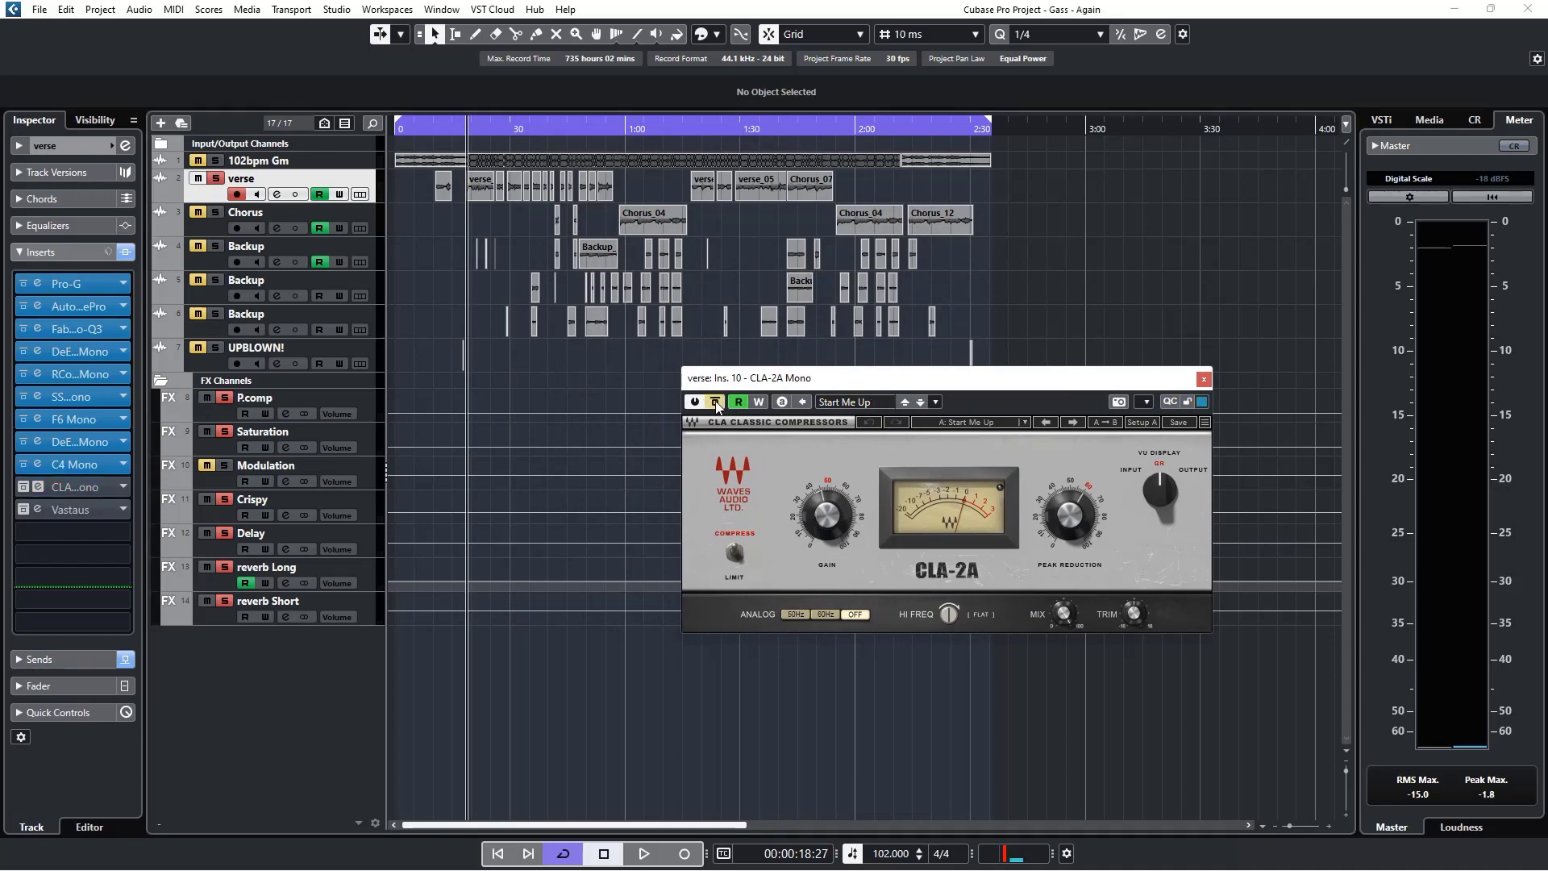
key(space)
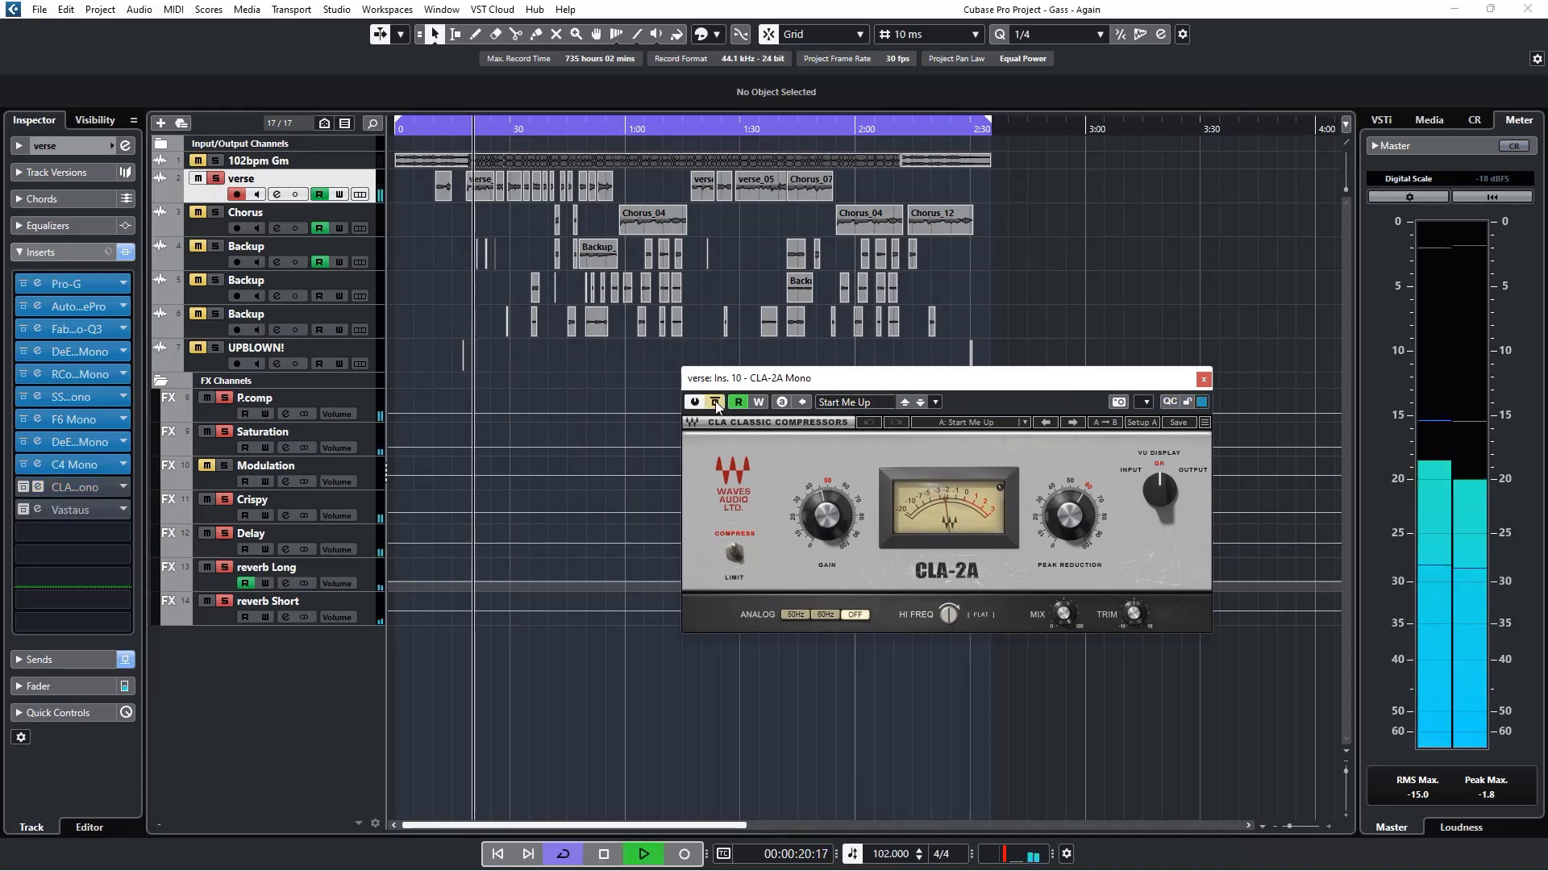
click(716, 402)
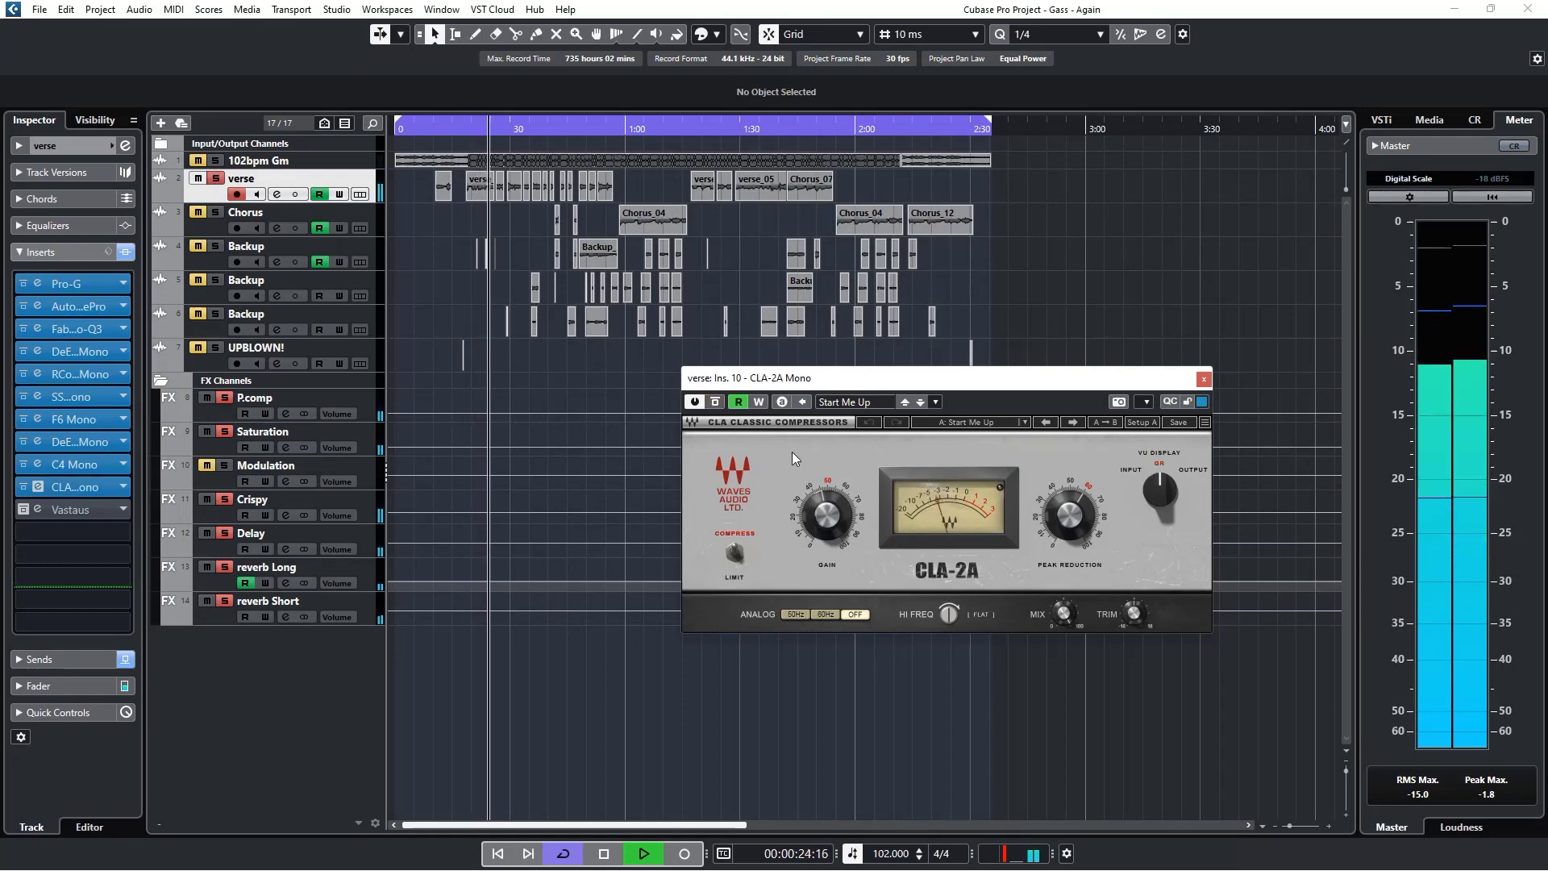
click(716, 403)
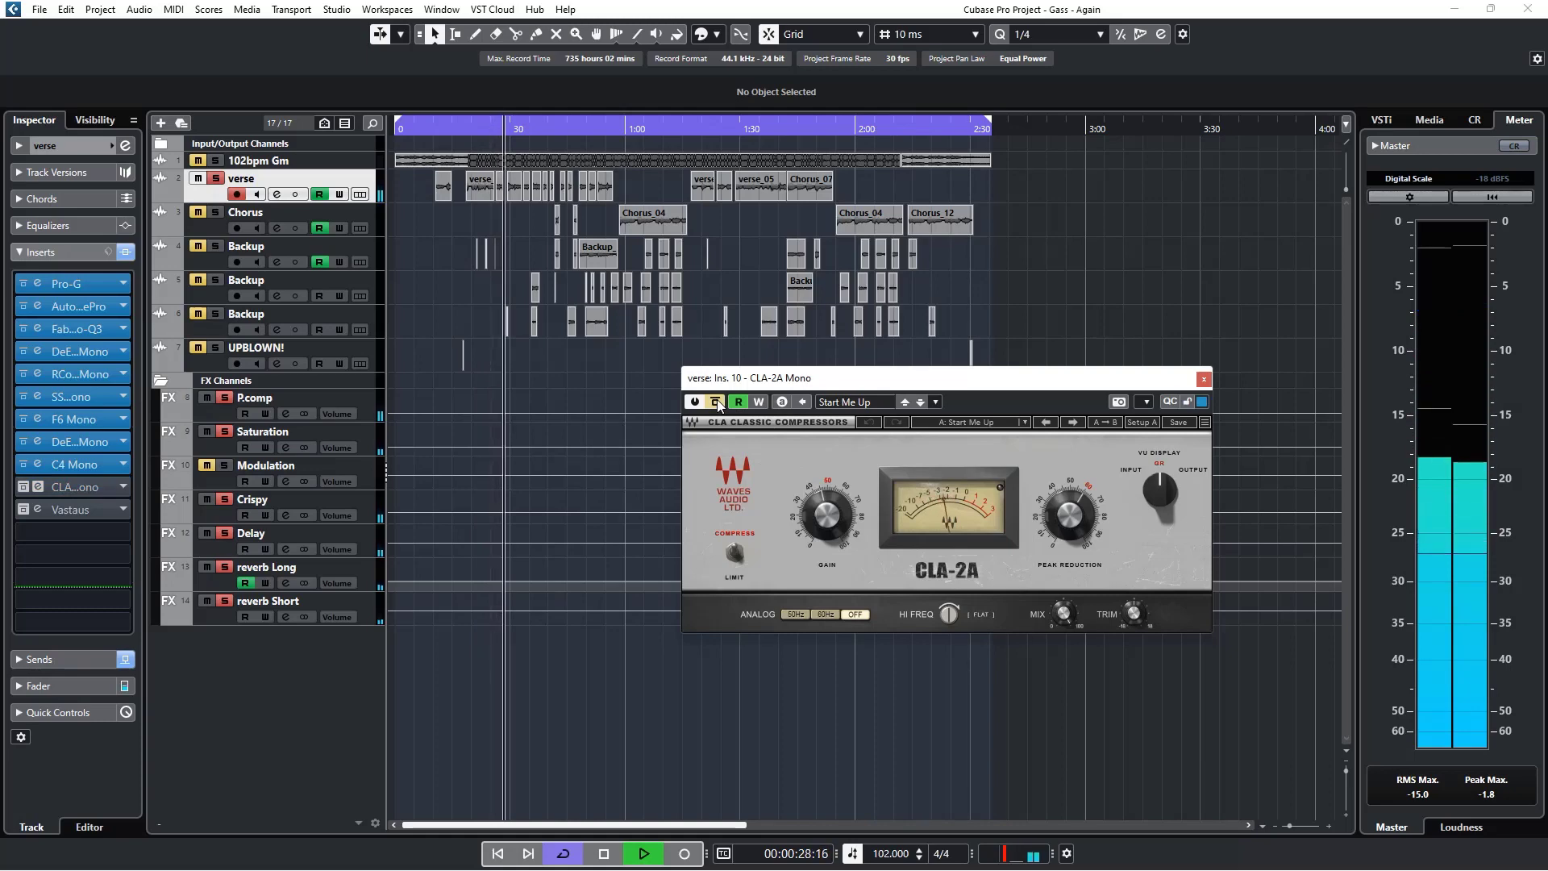
click(717, 403)
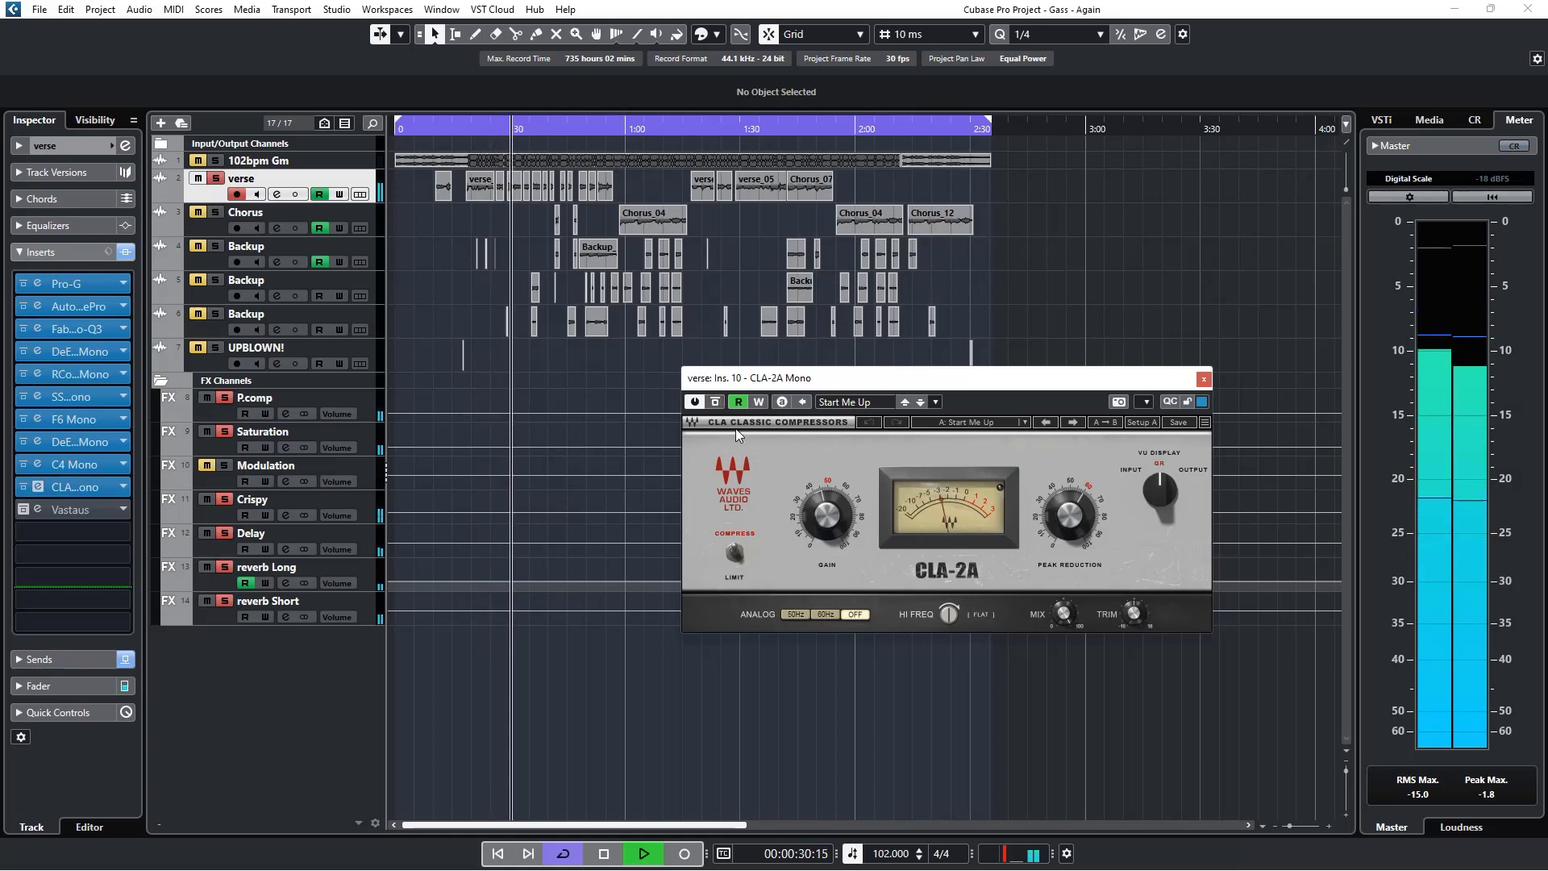
key(space)
Step: Close the CLA-2A, activate Vastaus on the verse track and show its settings clear of the early verse clips
click(1203, 378)
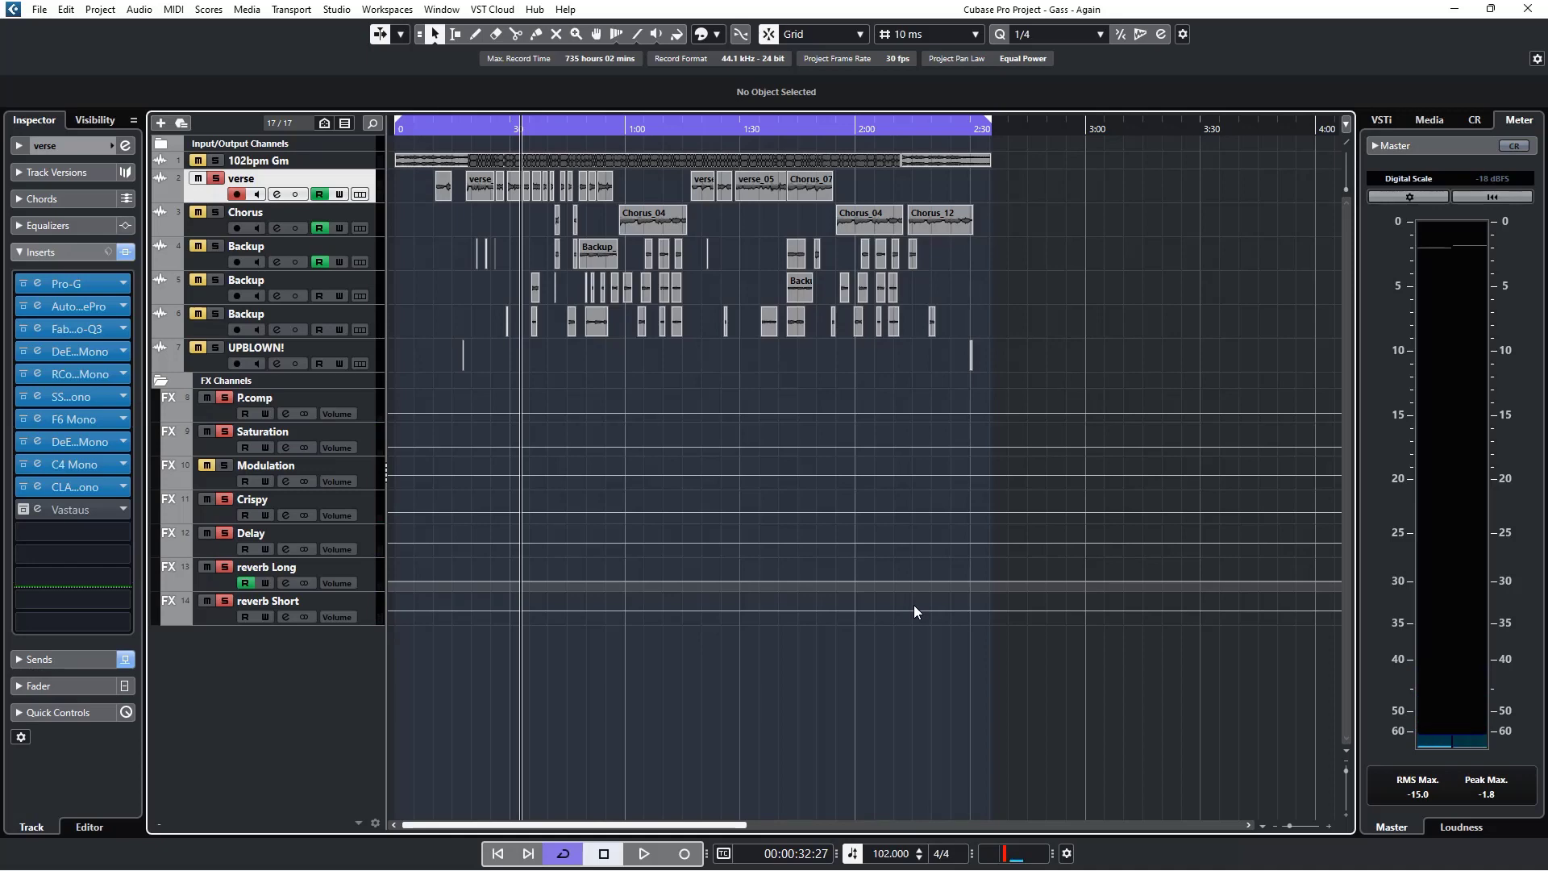
click(22, 509)
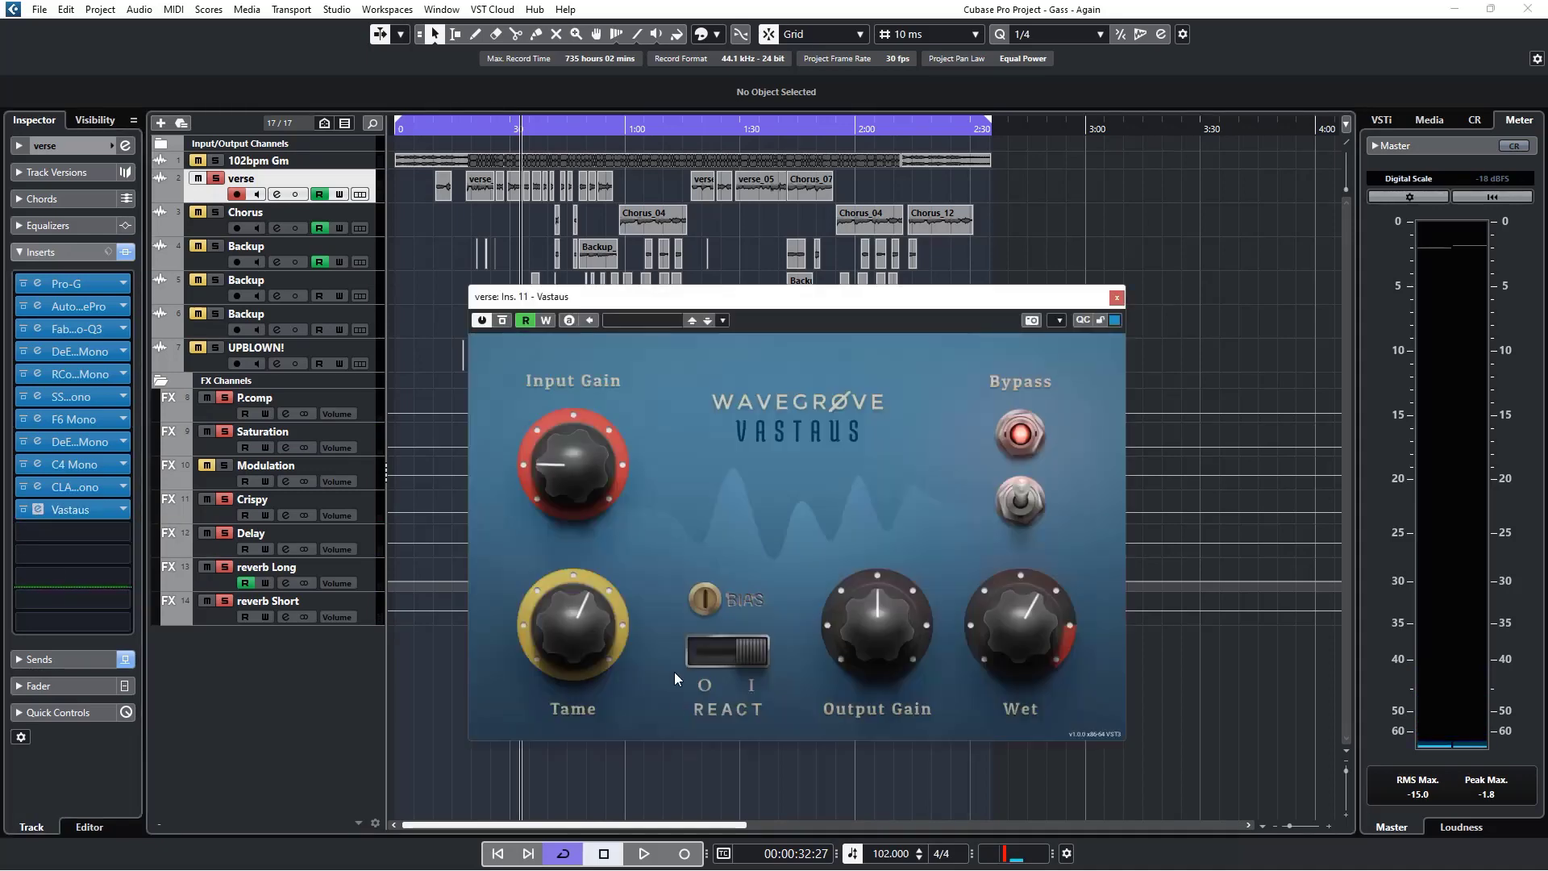
drag(681, 304, 1015, 244)
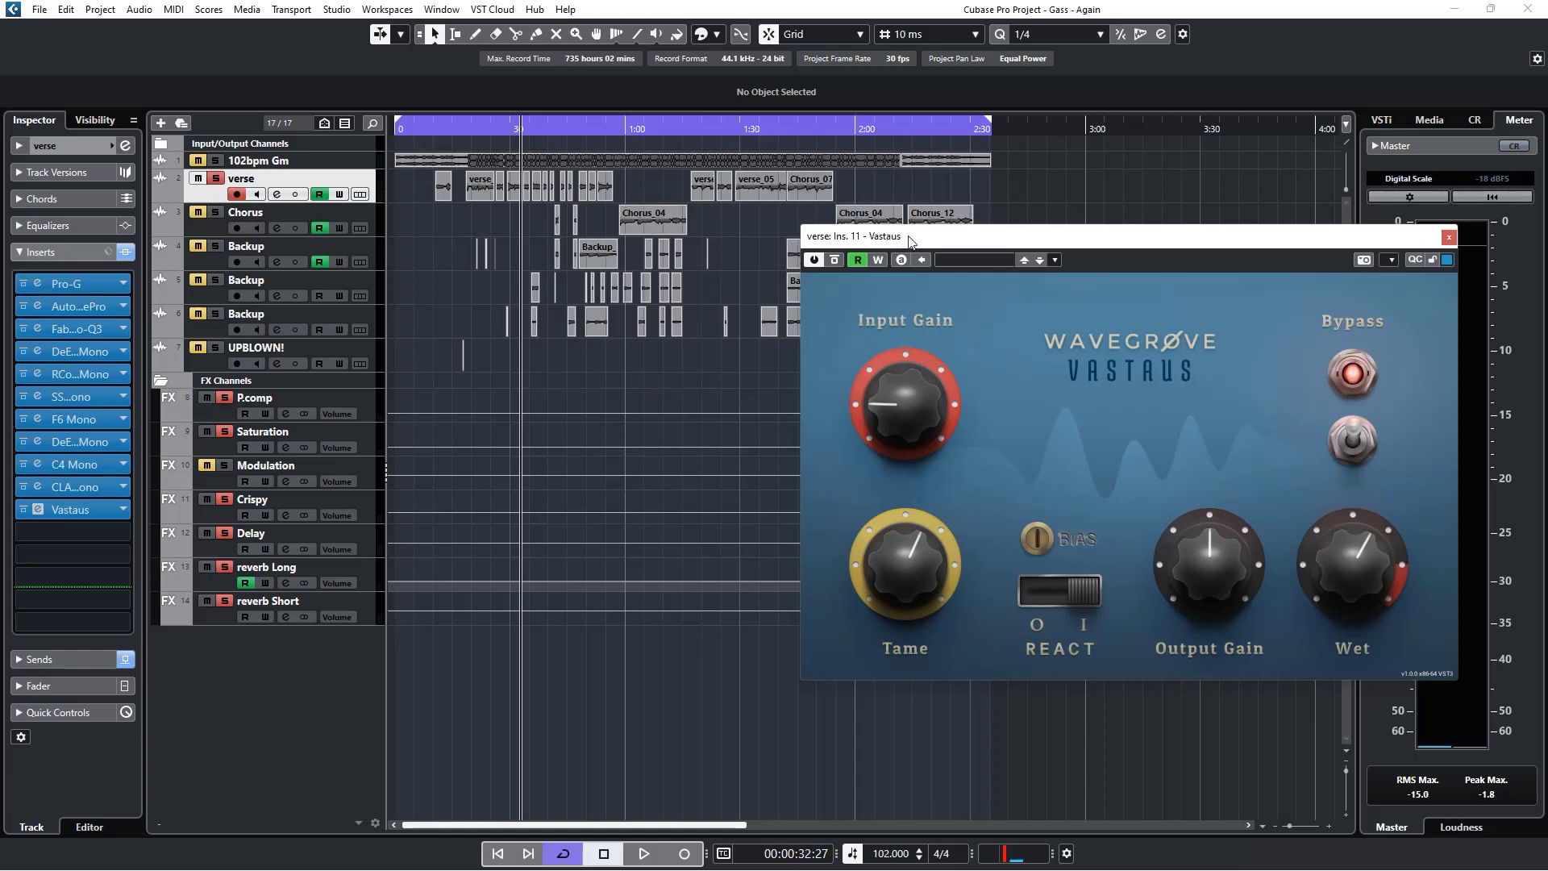
drag(910, 242, 843, 291)
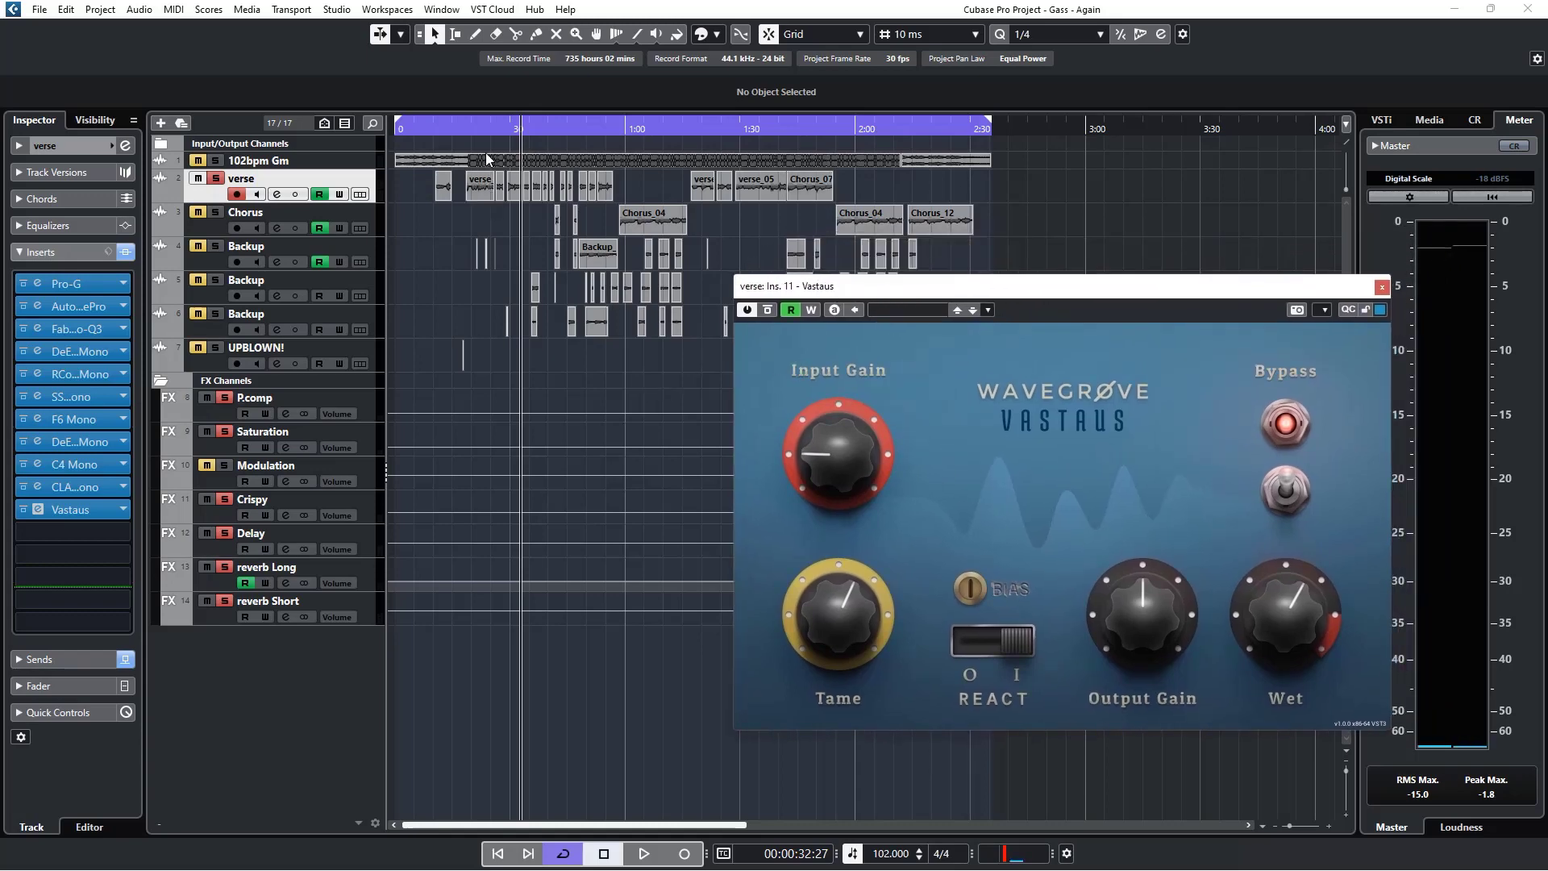
Step: Play the soloed verse from about 0:19 to 0:30, toggling the Vastaus insert bypass to compare with and without it
click(467, 123)
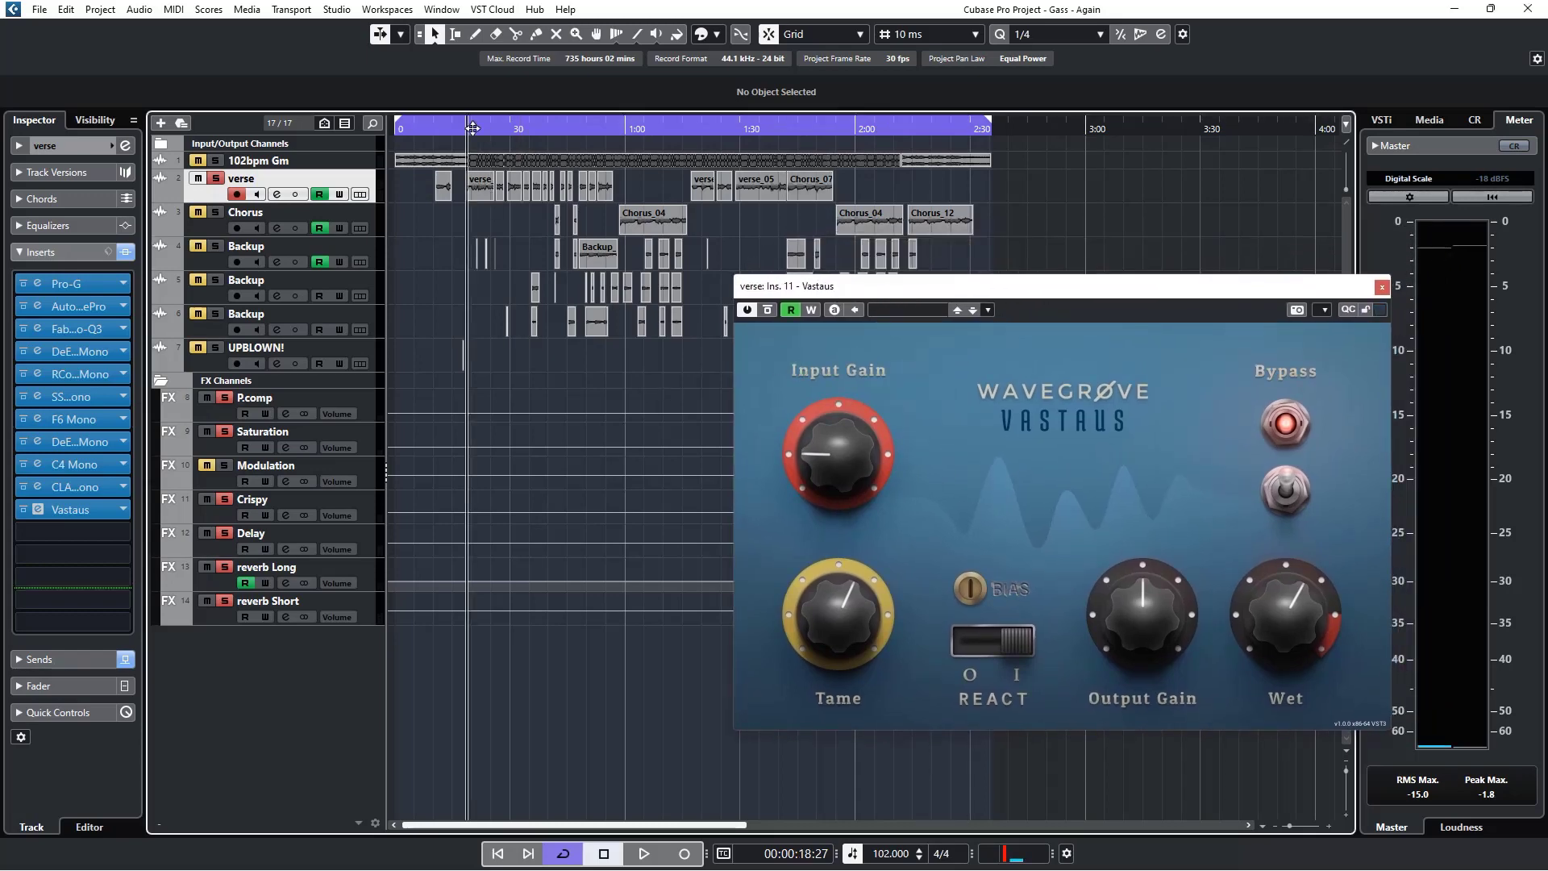
click(768, 309)
key(space)
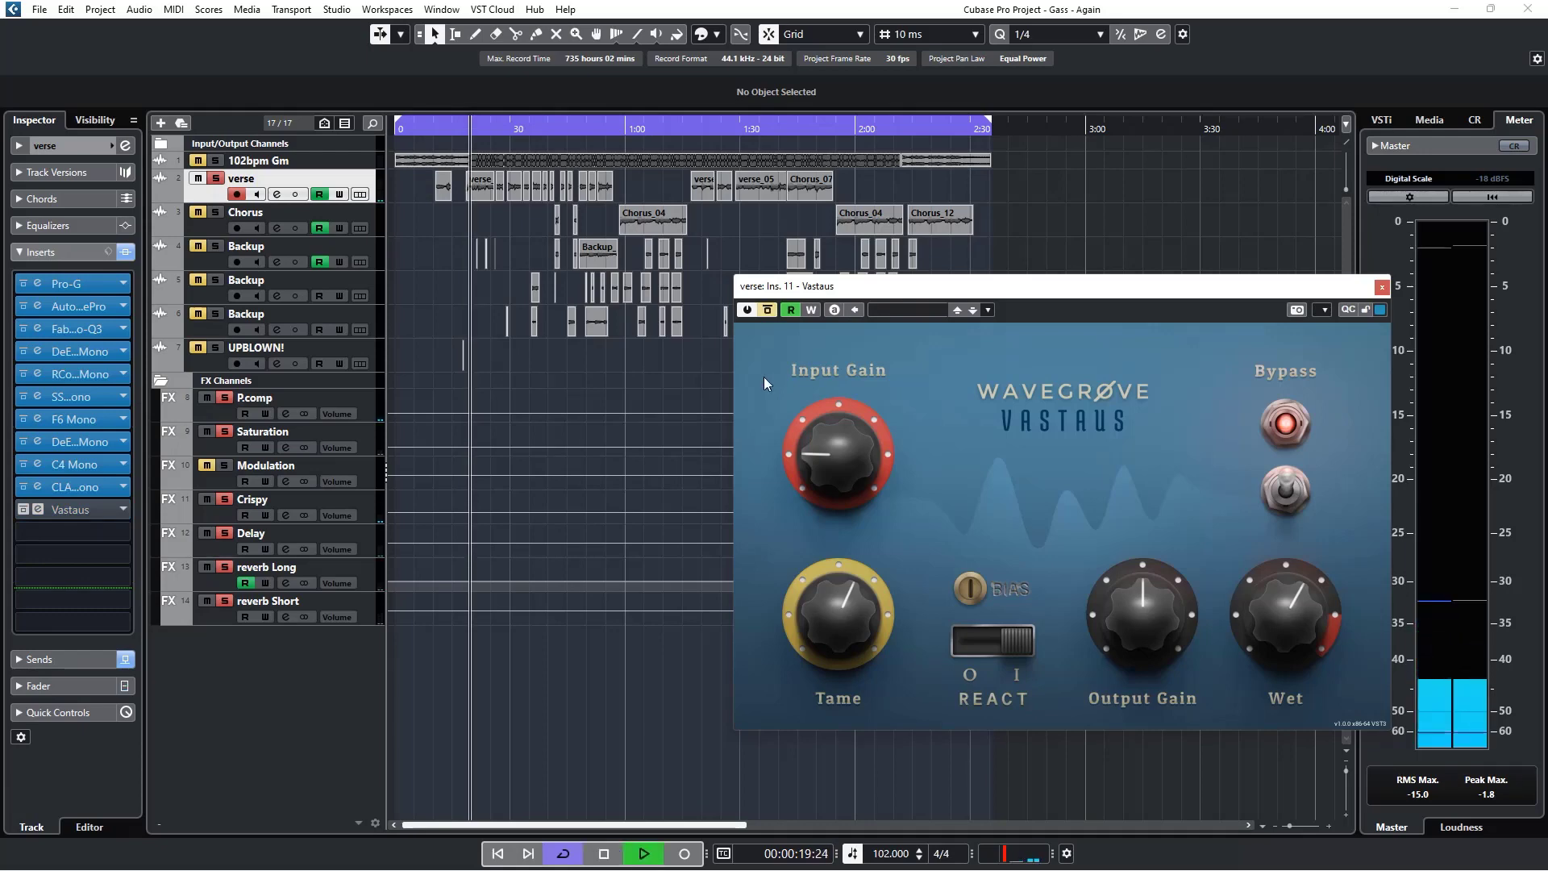
click(769, 312)
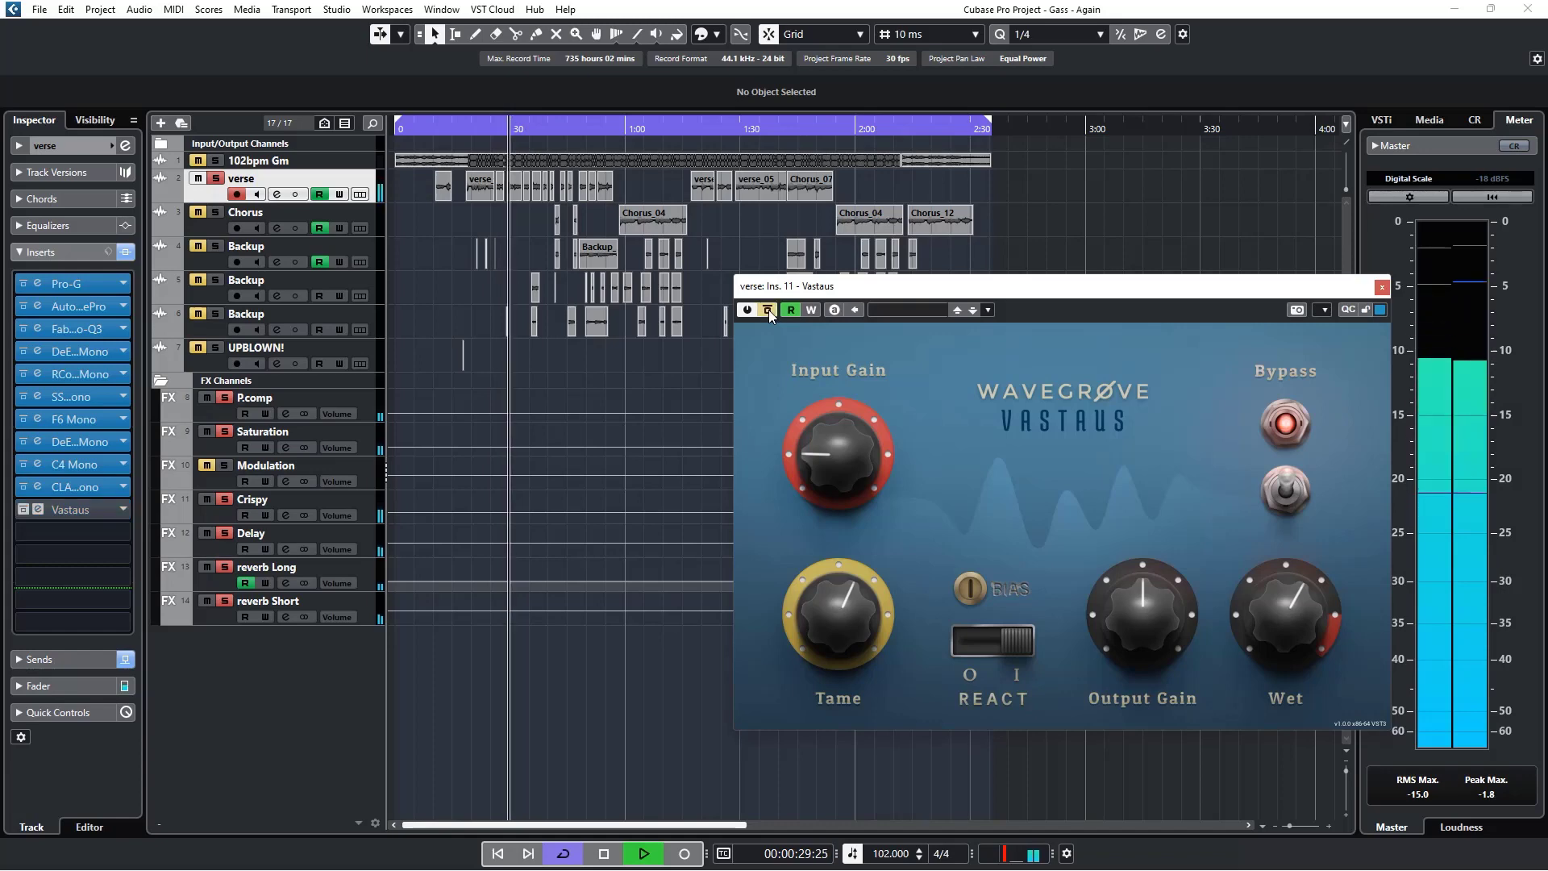
click(767, 309)
key(space)
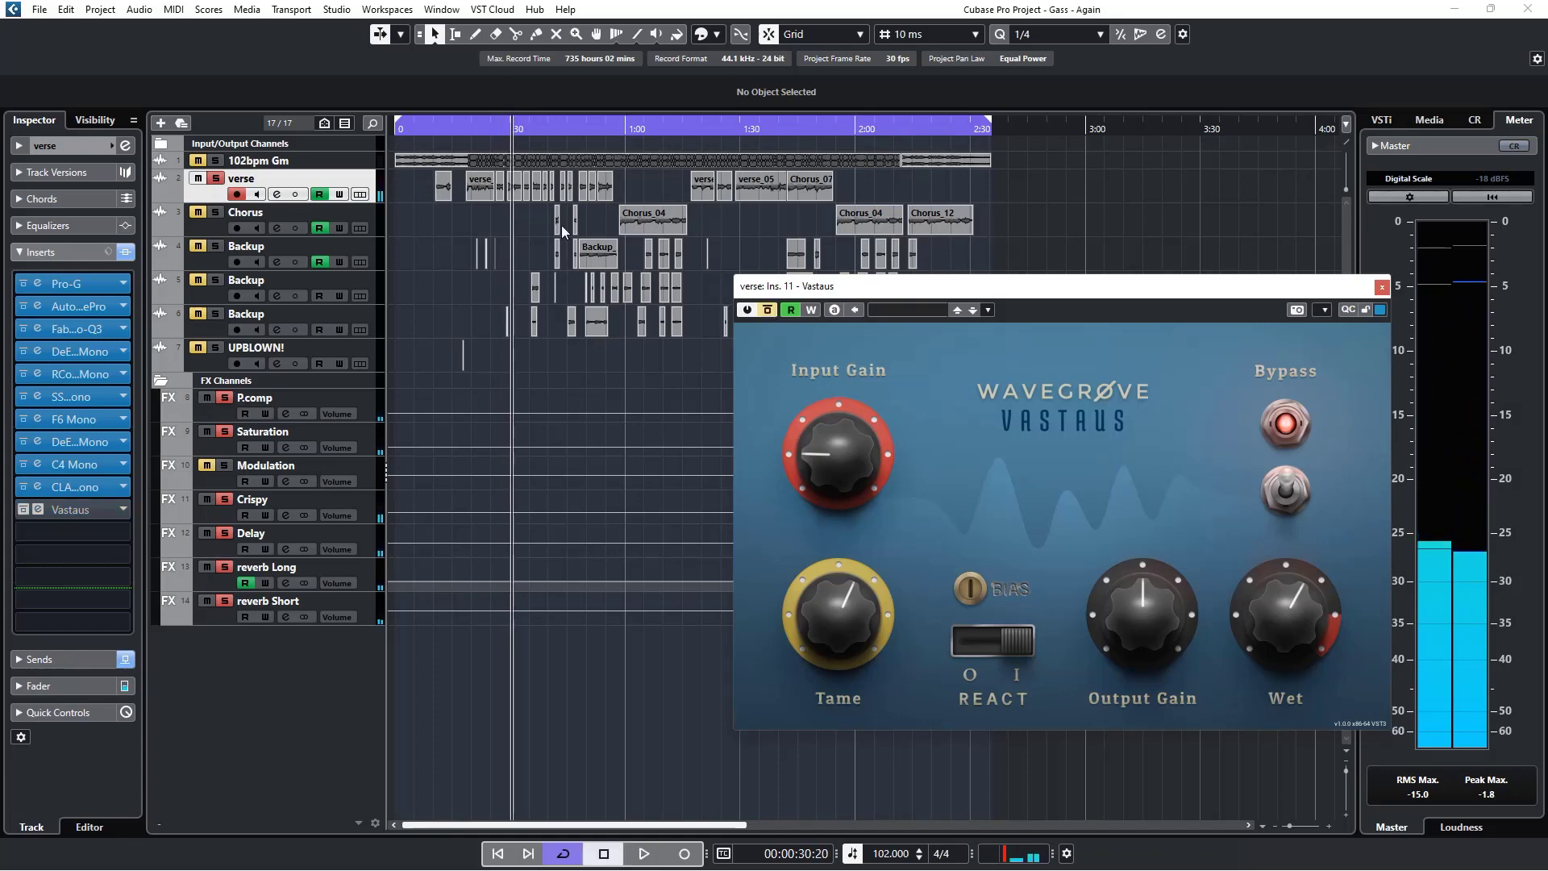
Step: Reactivate the Vastaus insert and replay the verse from about 0:19 to 0:35, toggling the plugin's own Bypass switch to compare
click(468, 131)
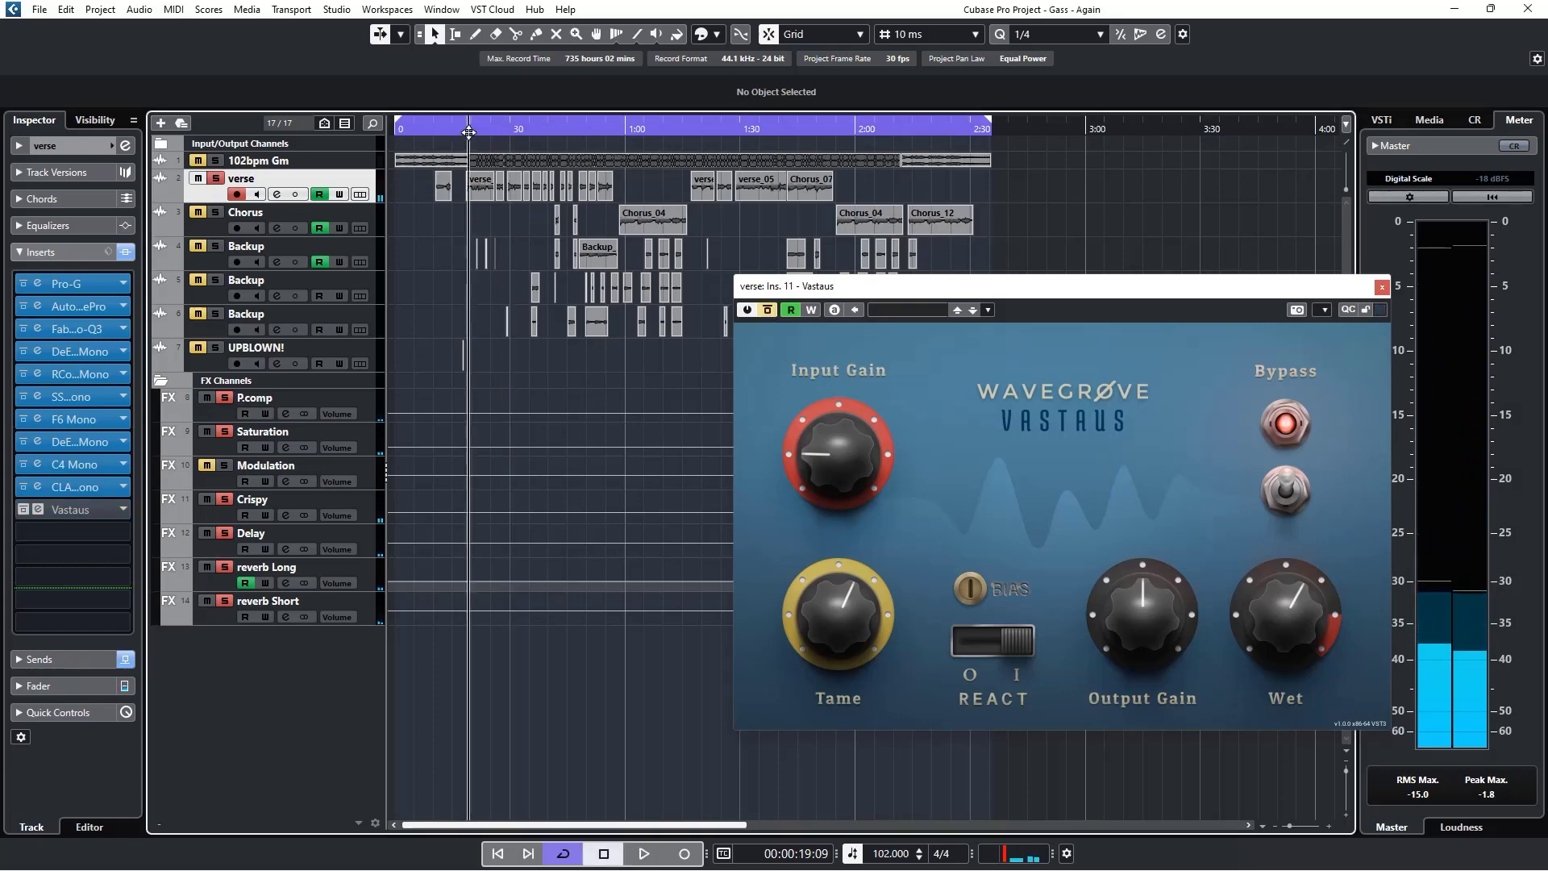
click(766, 310)
key(space)
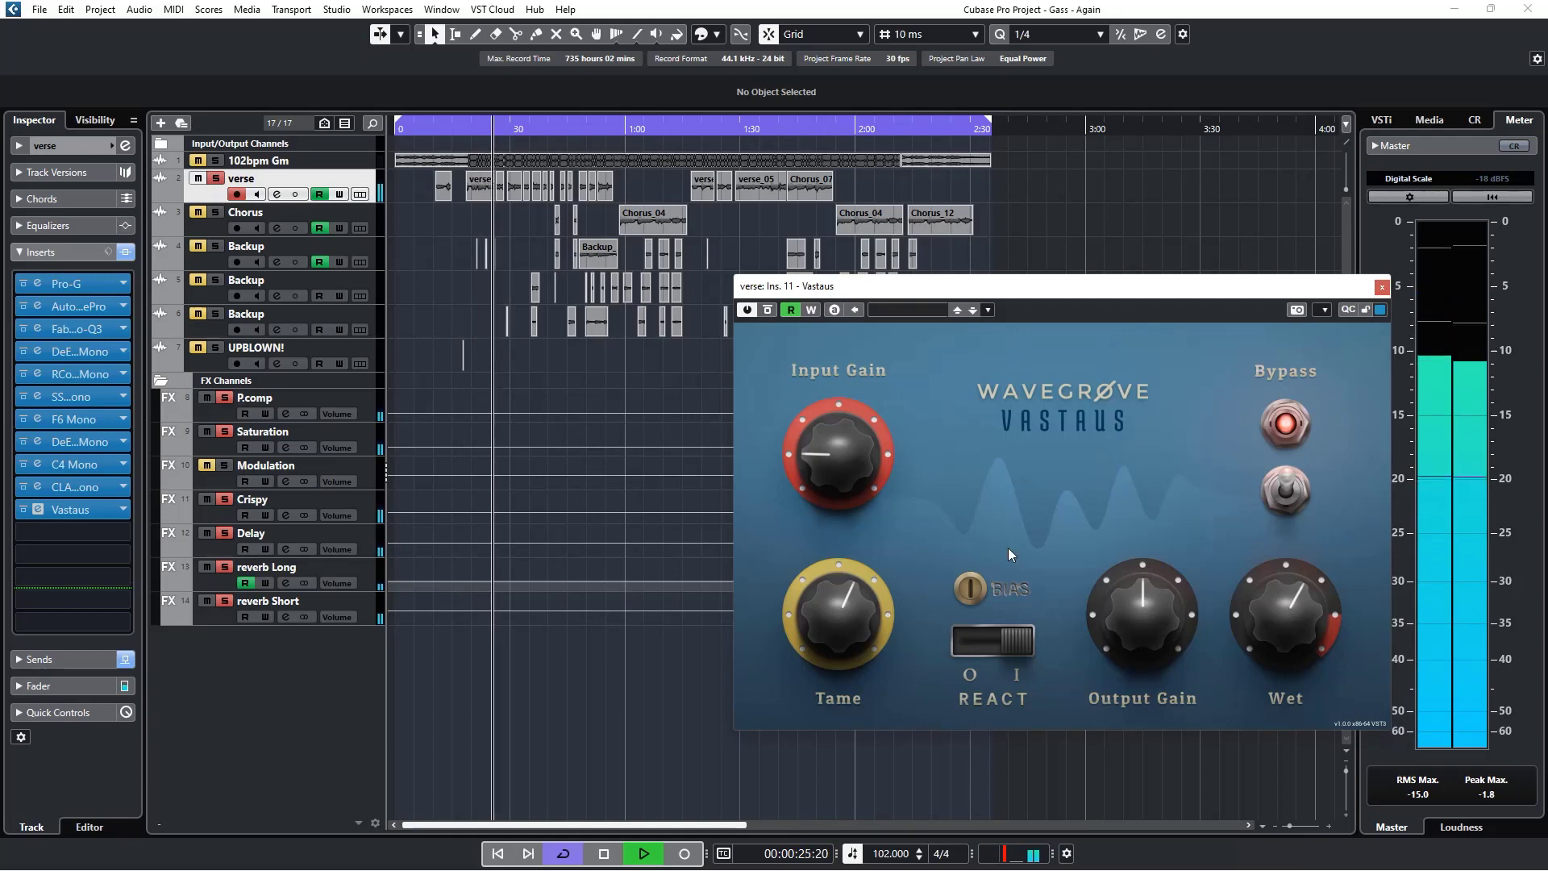
click(1288, 492)
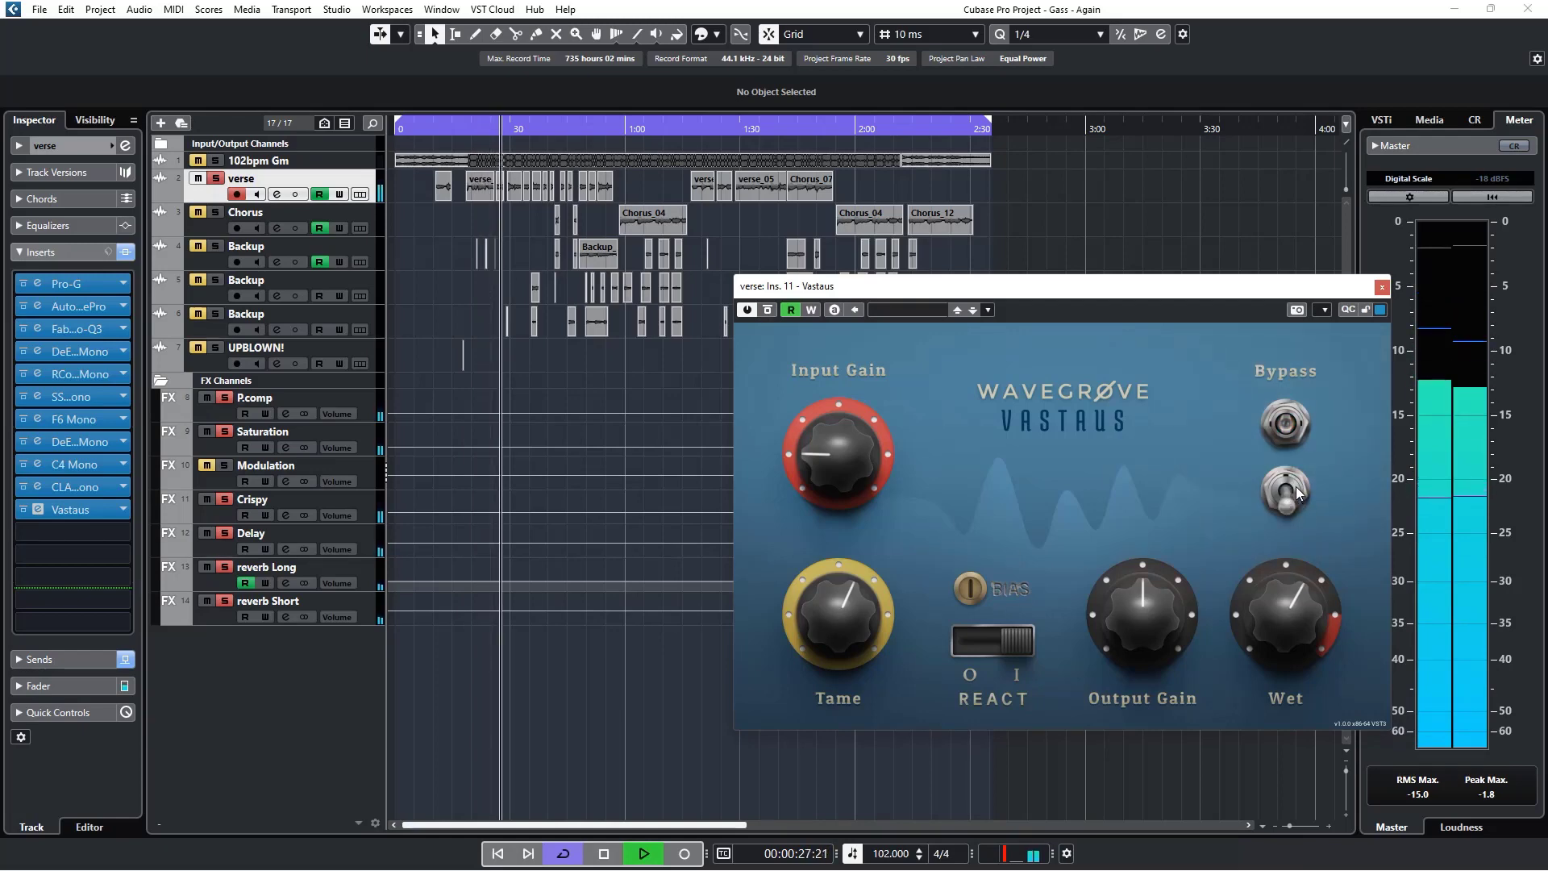
click(1295, 486)
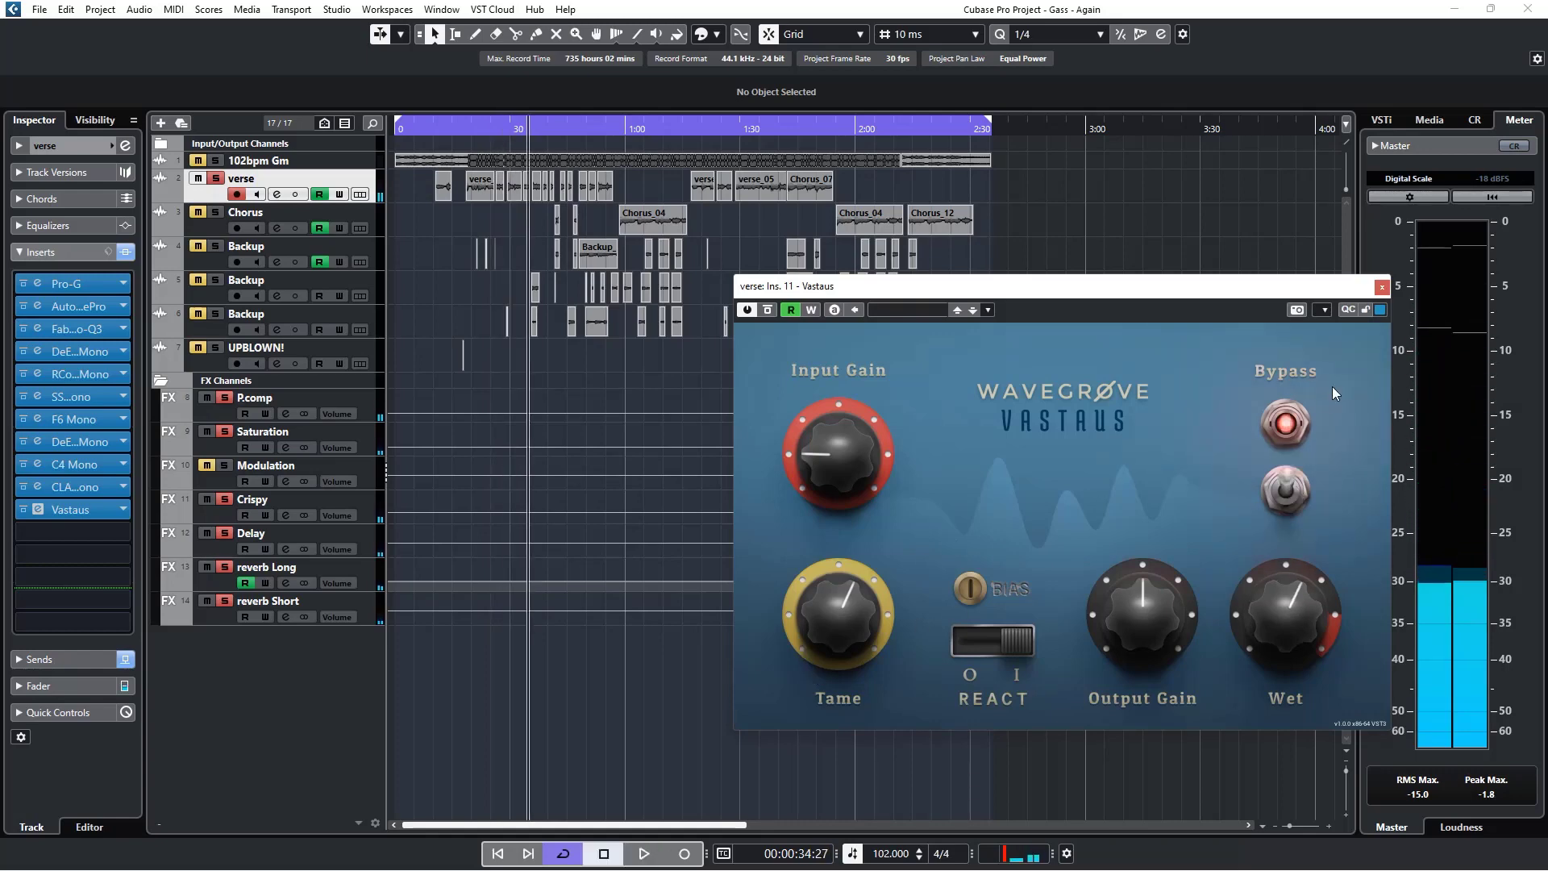
Step: Close the Vastaus window, collapse the verse track's inserts and show the insert chain of the Crispy FX channel
click(1381, 287)
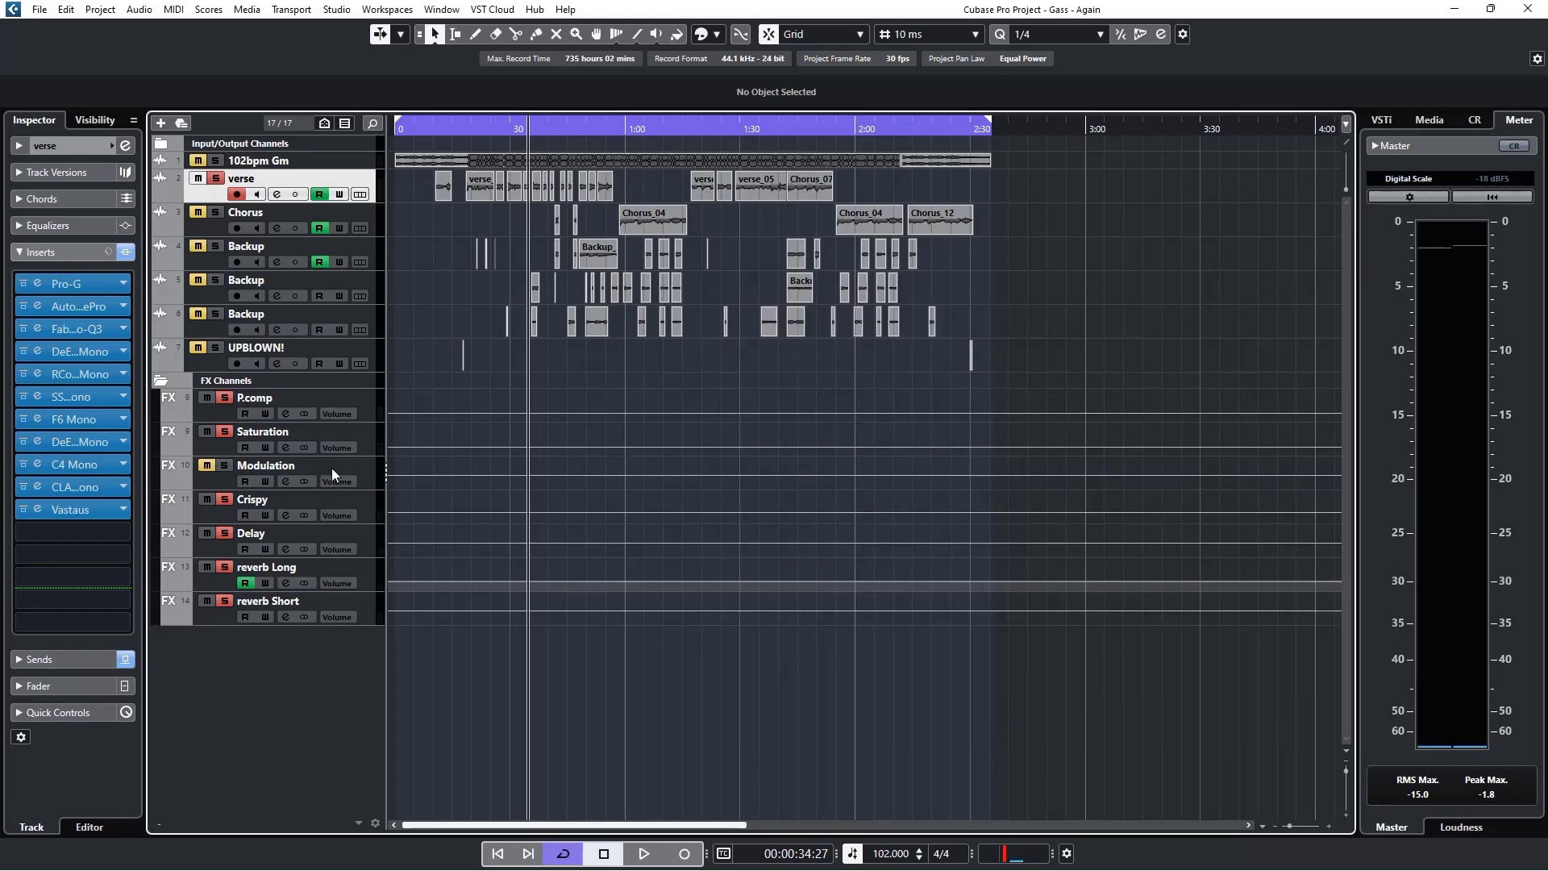
click(74, 253)
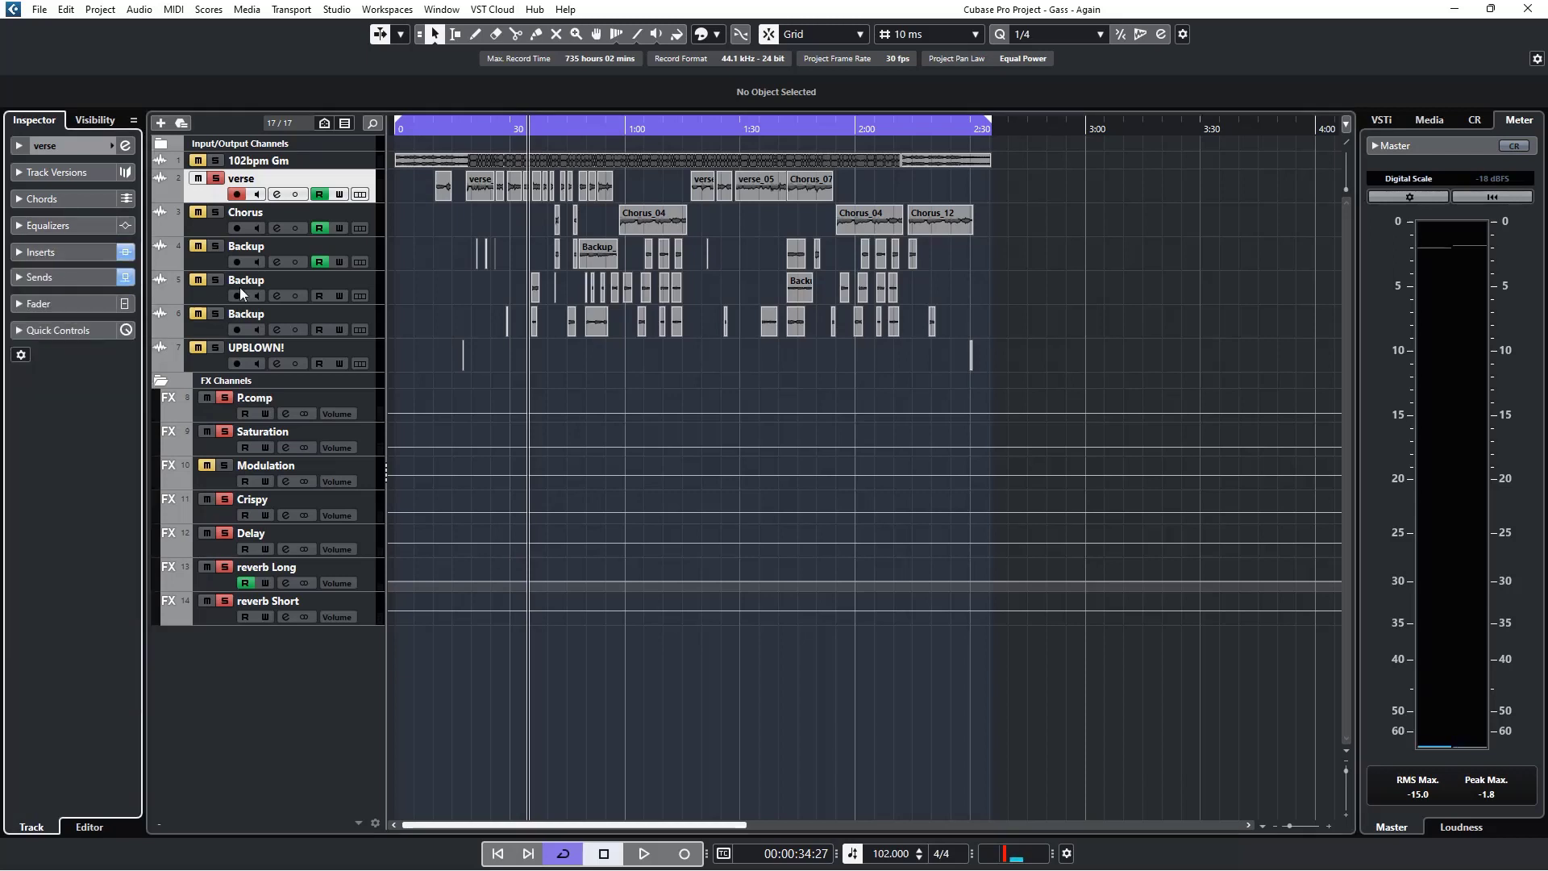
click(371, 405)
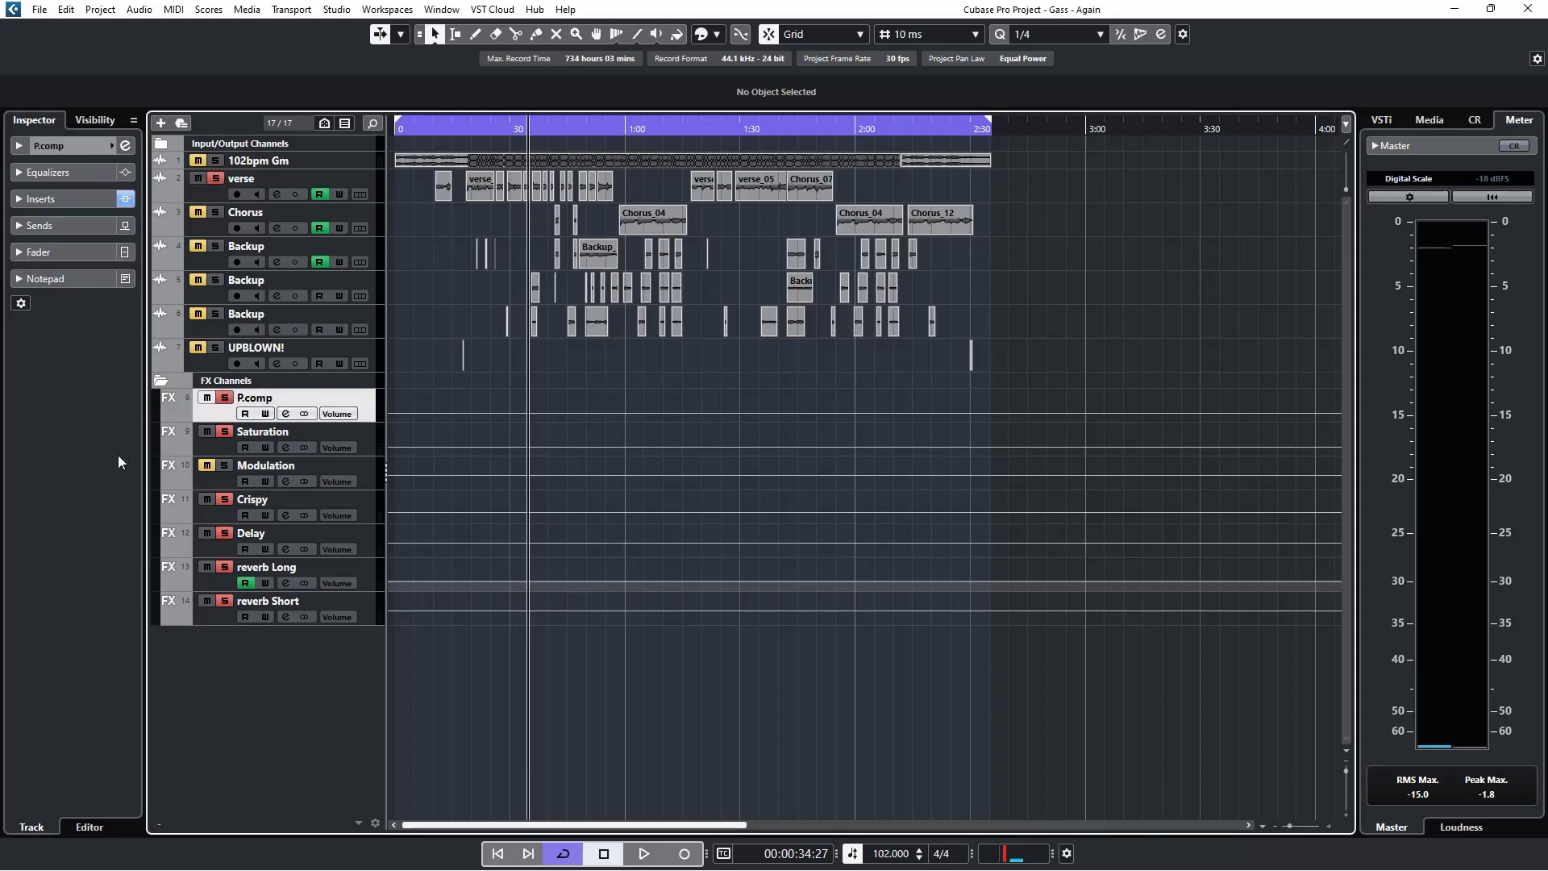
click(371, 509)
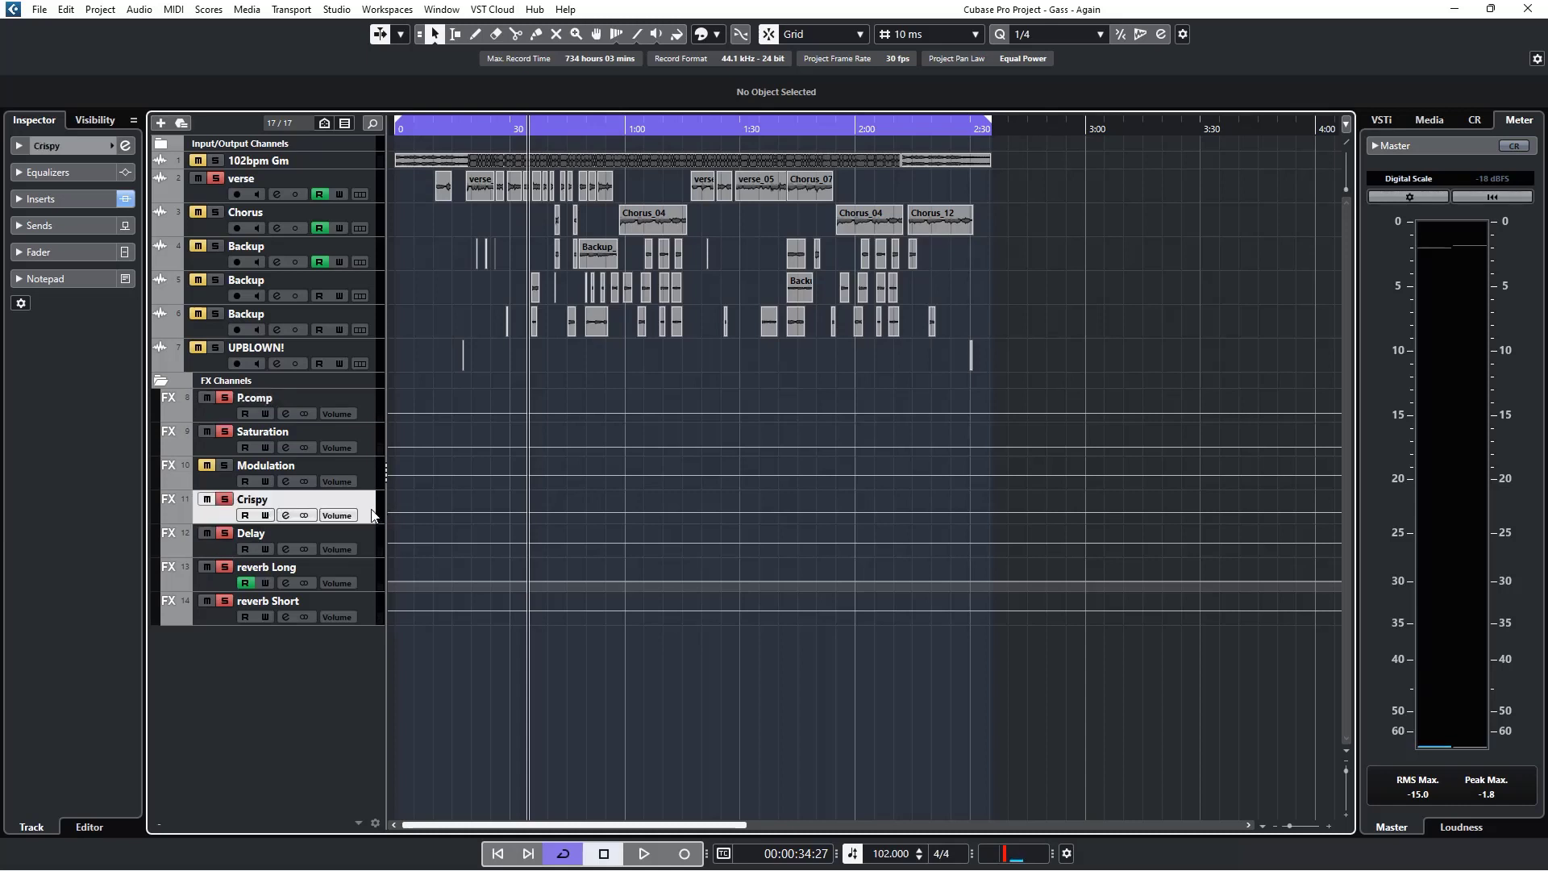
click(55, 198)
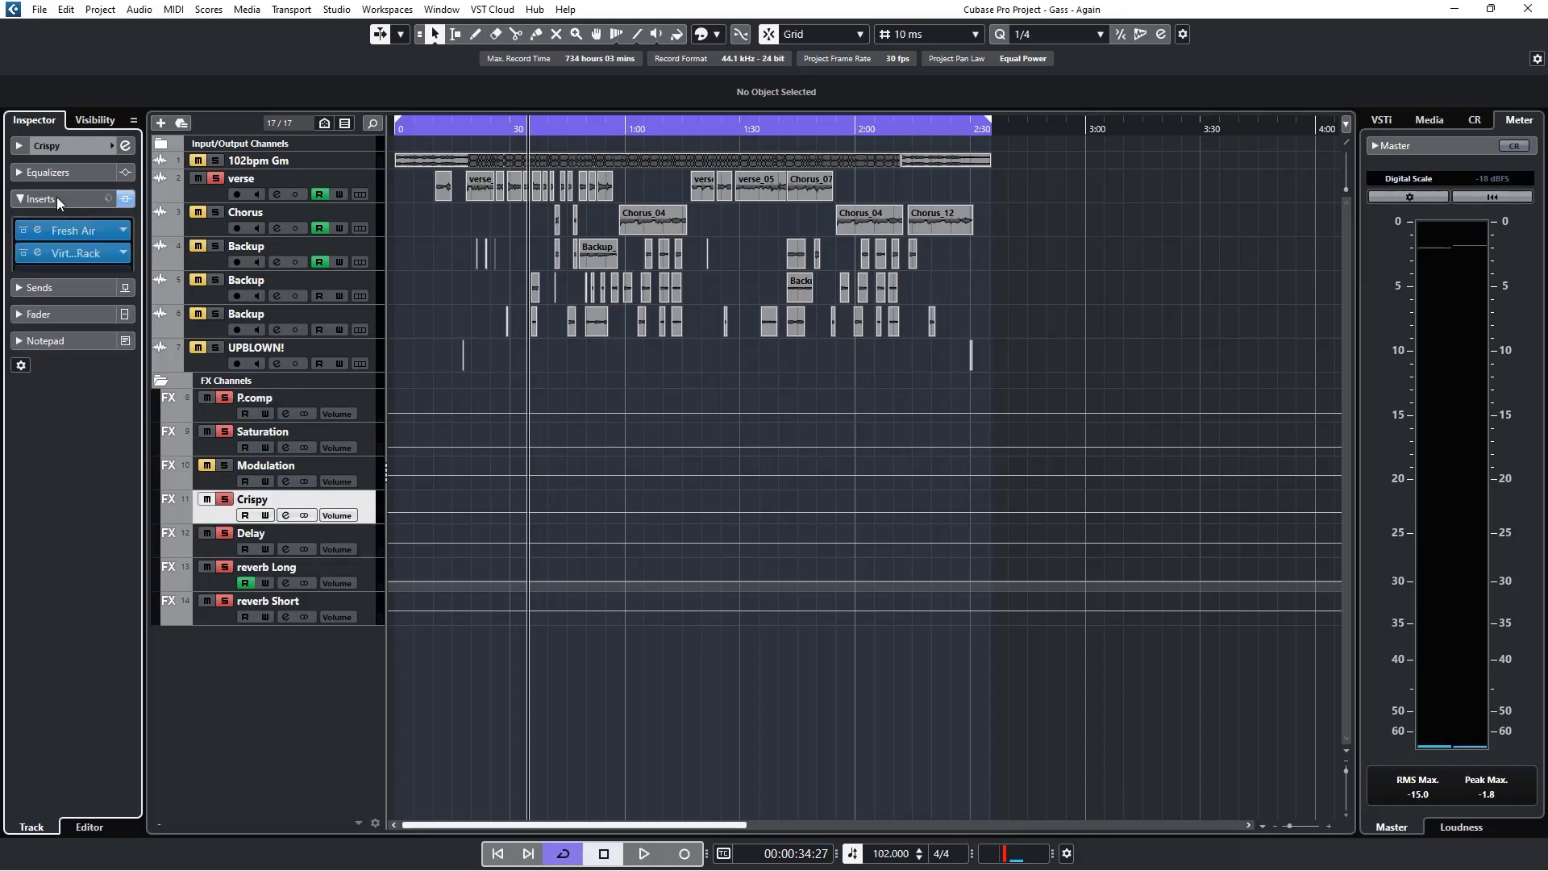
Step: Bypass all Crispy channel inserts and play the soloed verse from about 0:18 to 0:31, toggling the bypass to compare
click(127, 200)
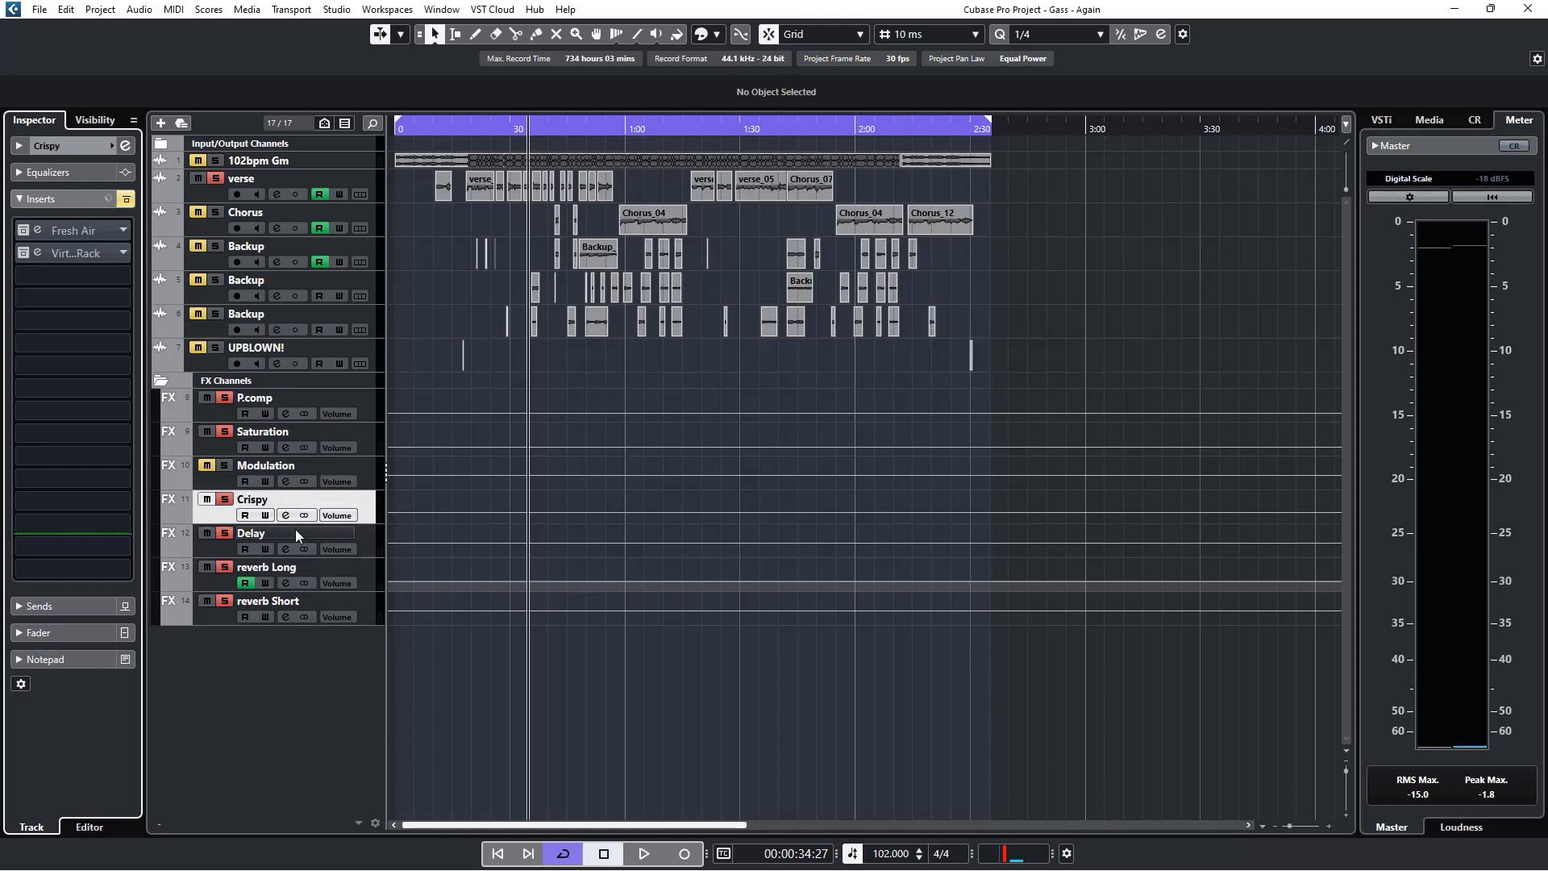
click(465, 126)
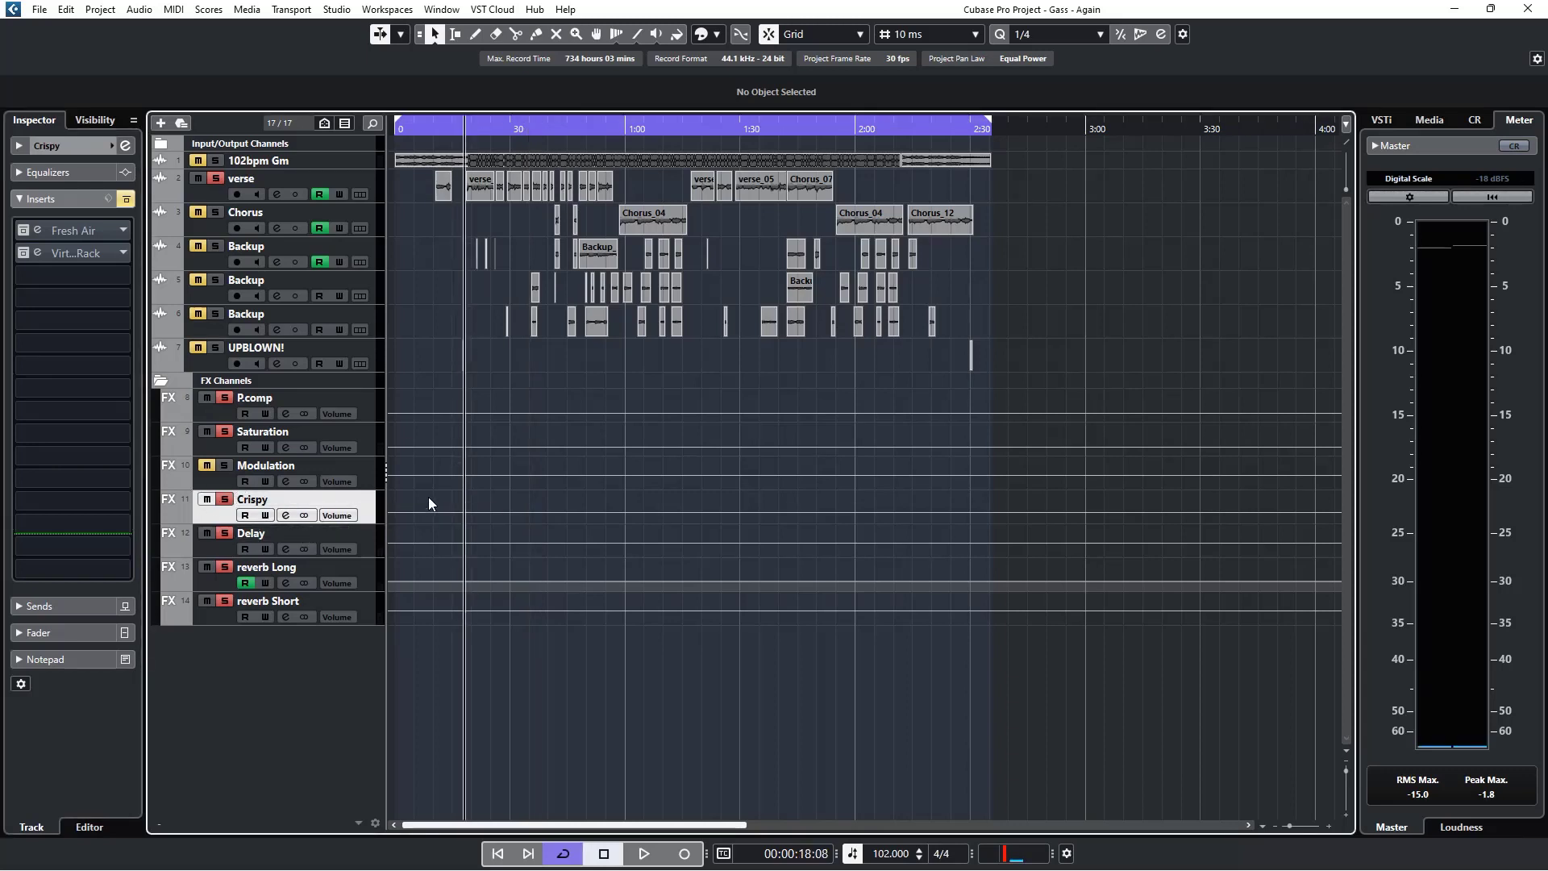
key(space)
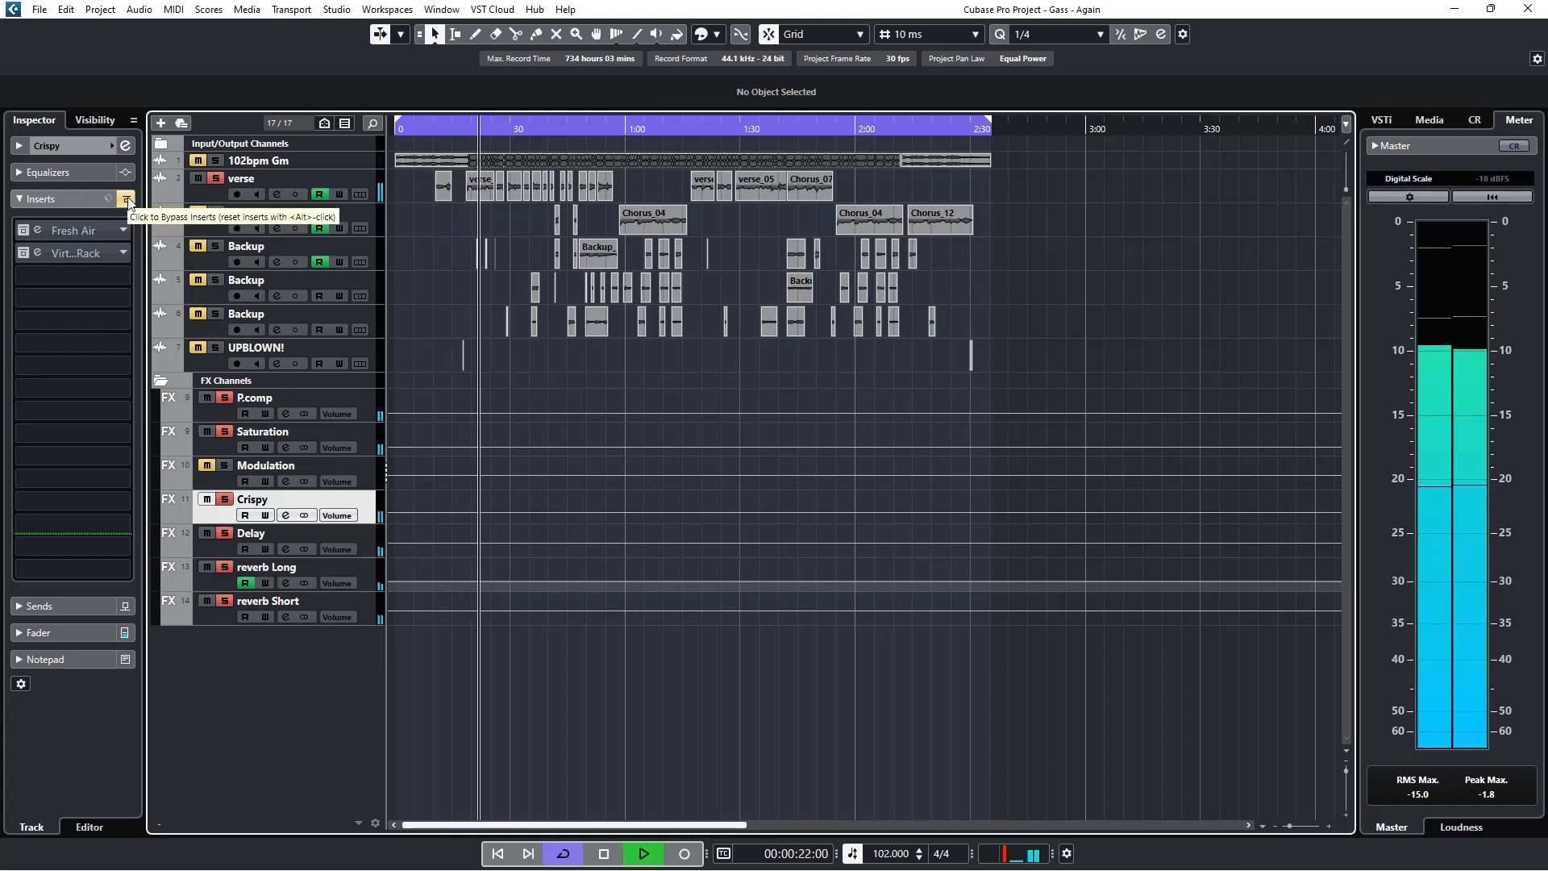
click(126, 200)
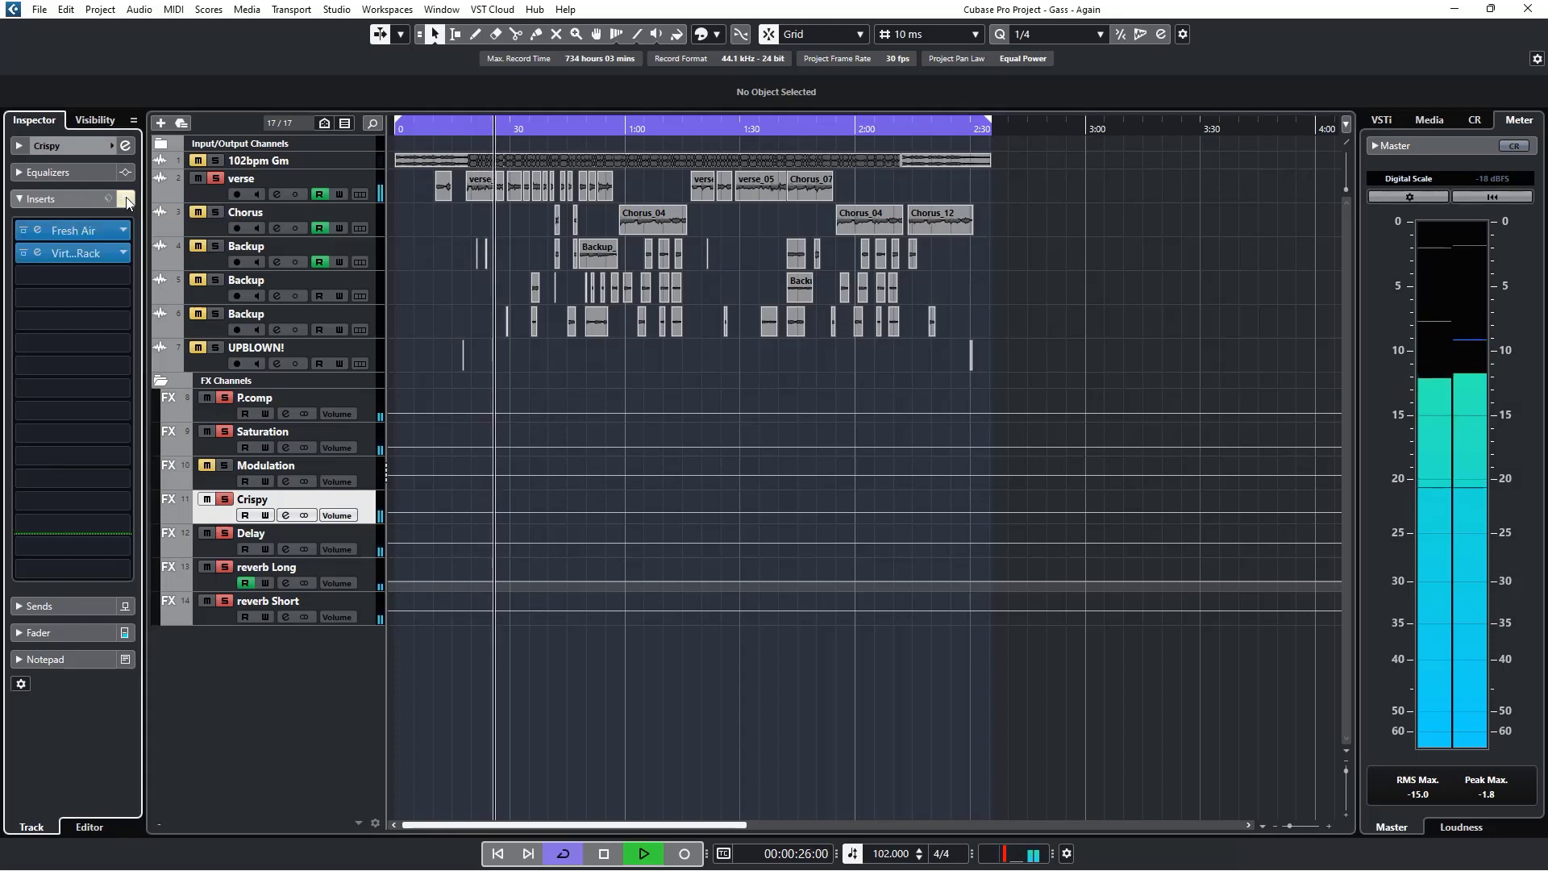
click(127, 200)
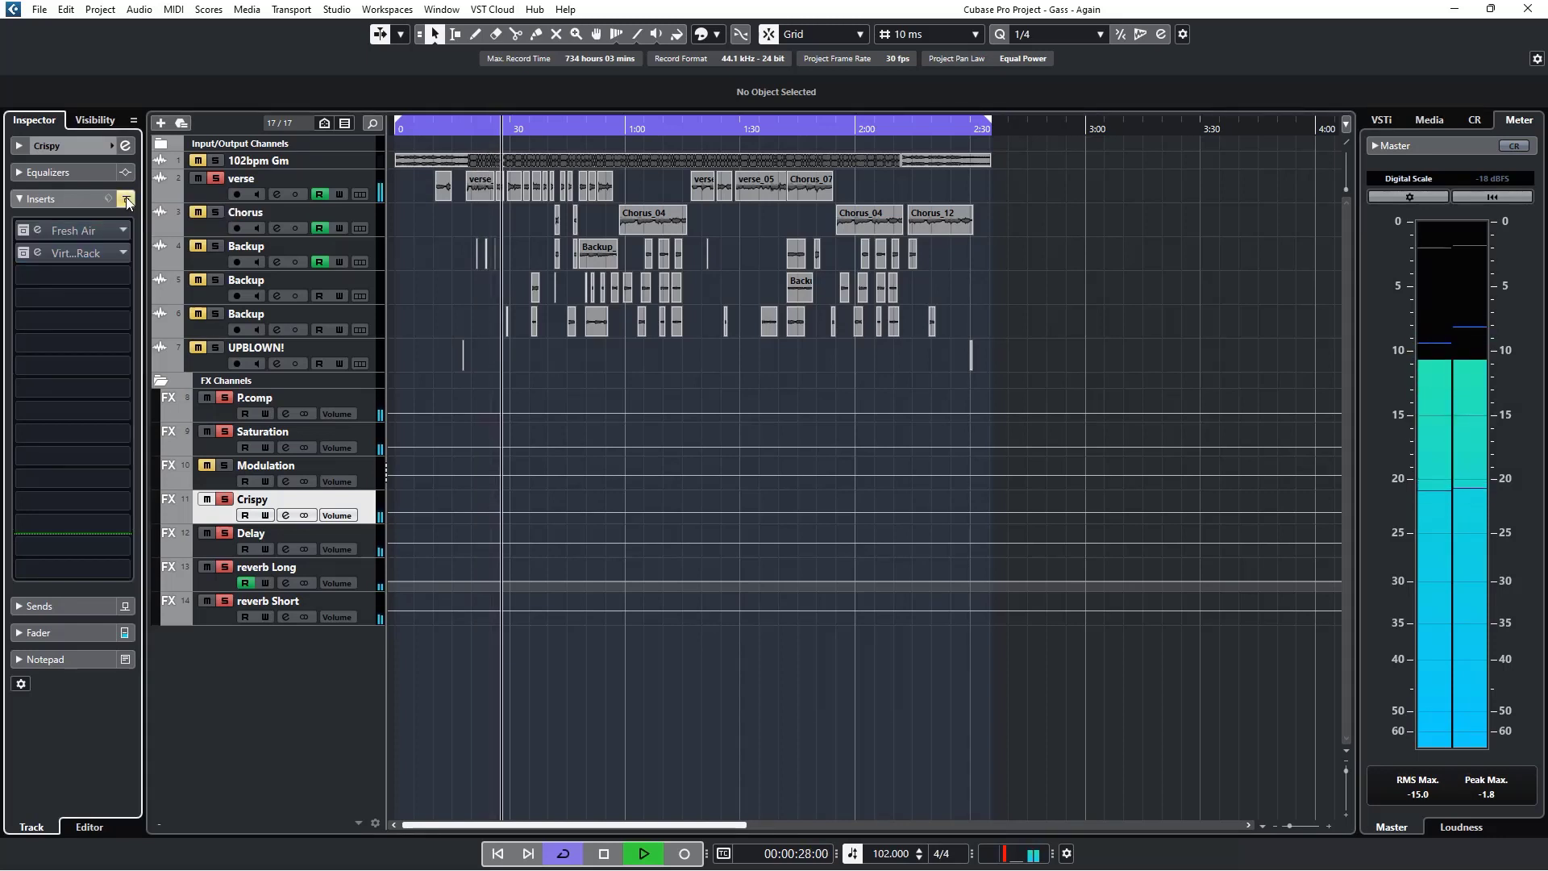
click(127, 200)
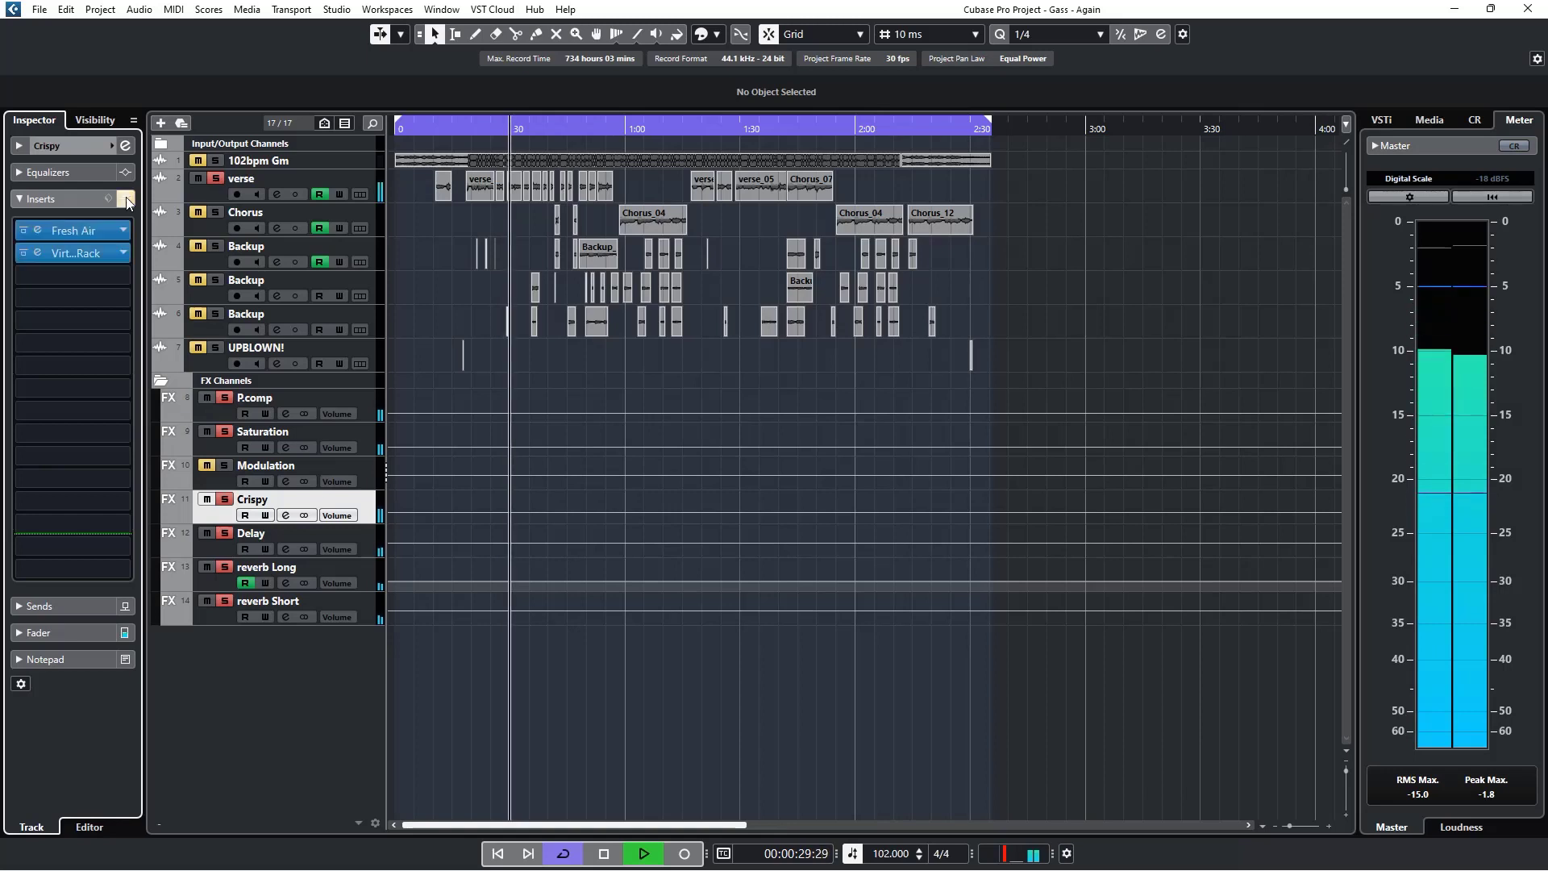
key(space)
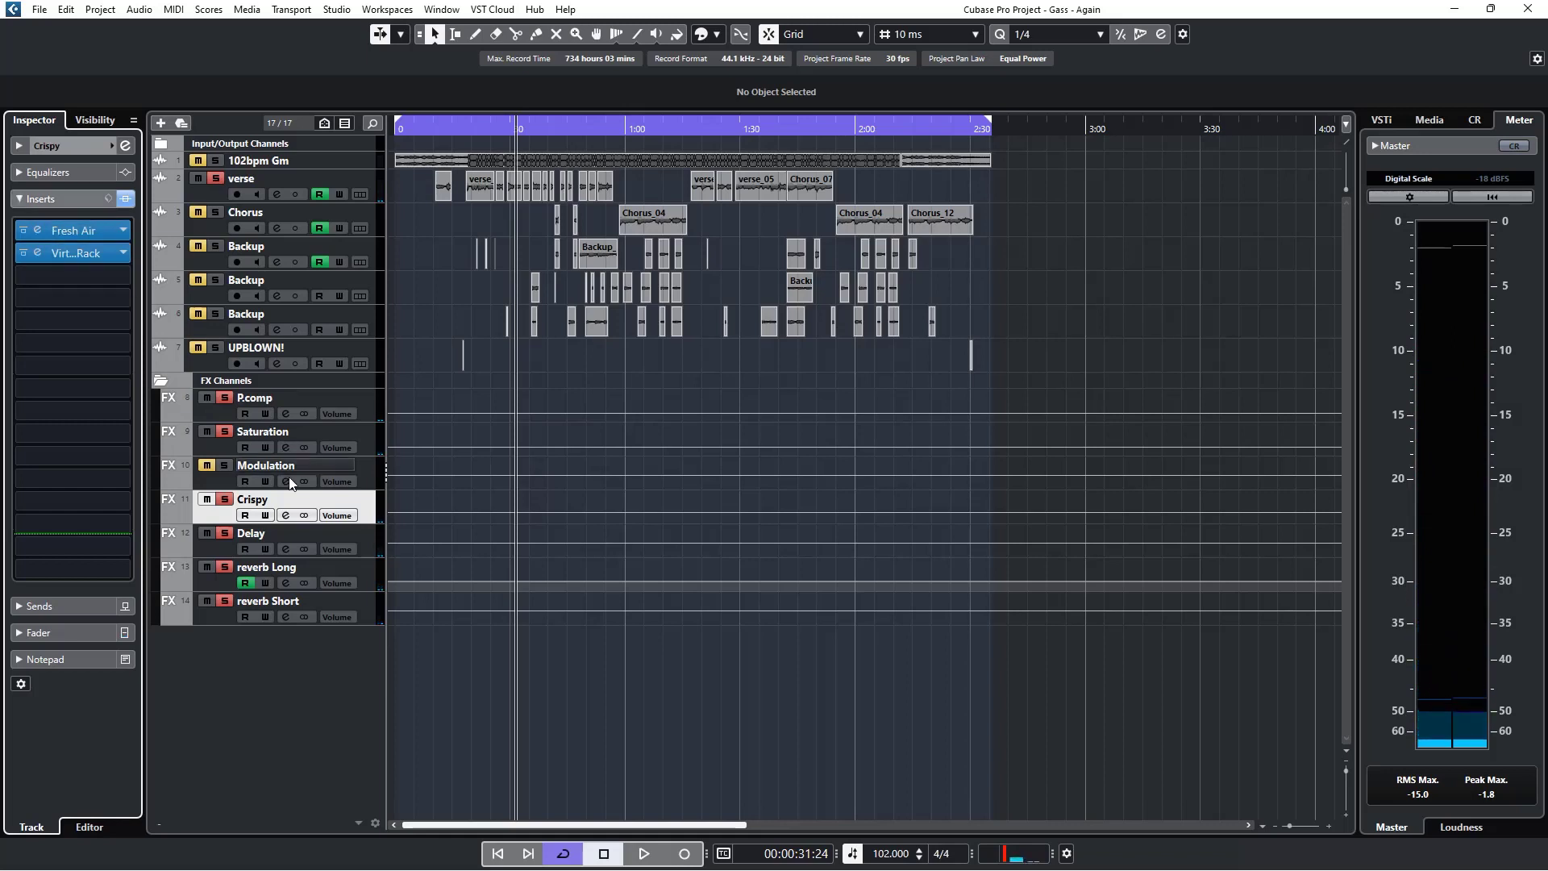
Step: Examine the Fresh Air settings and the Revival module in Virtual Mix Rack on the Crispy channel, closing each plugin window
click(37, 229)
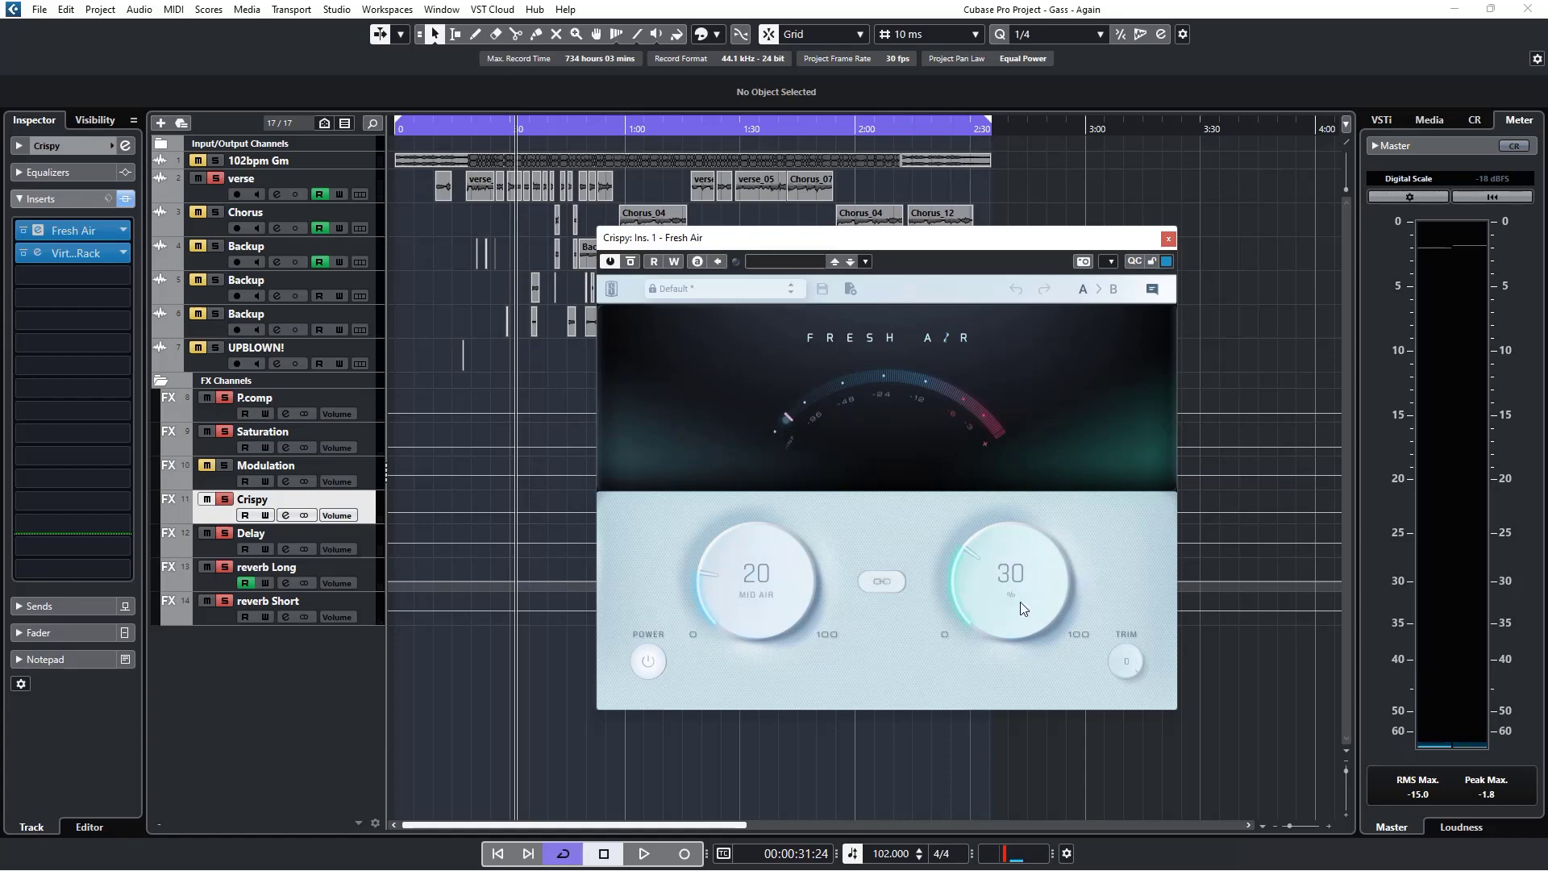
click(1168, 238)
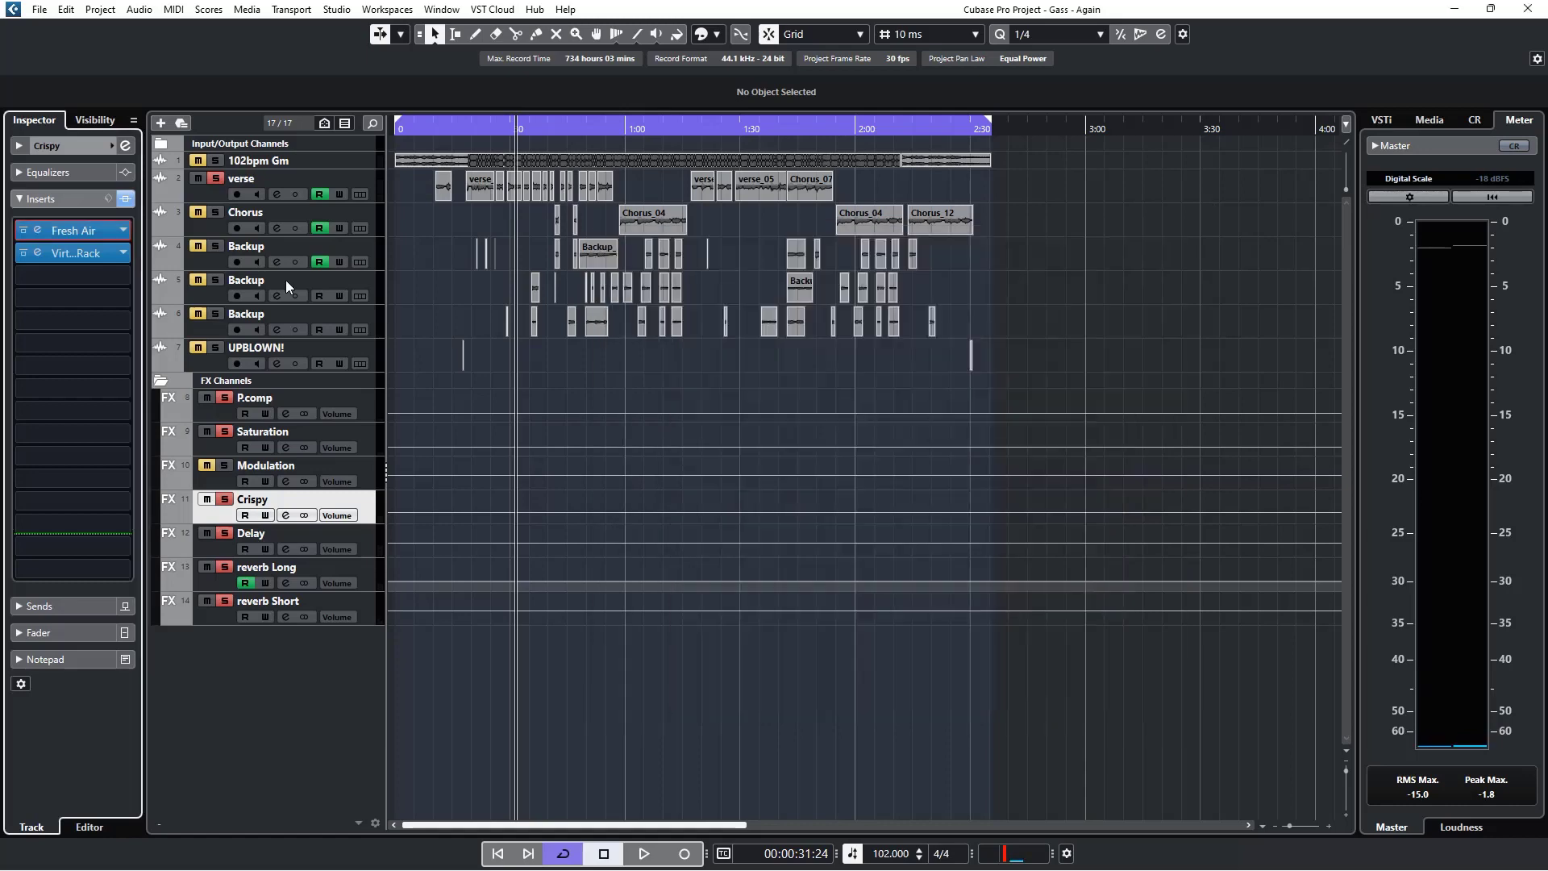
click(38, 256)
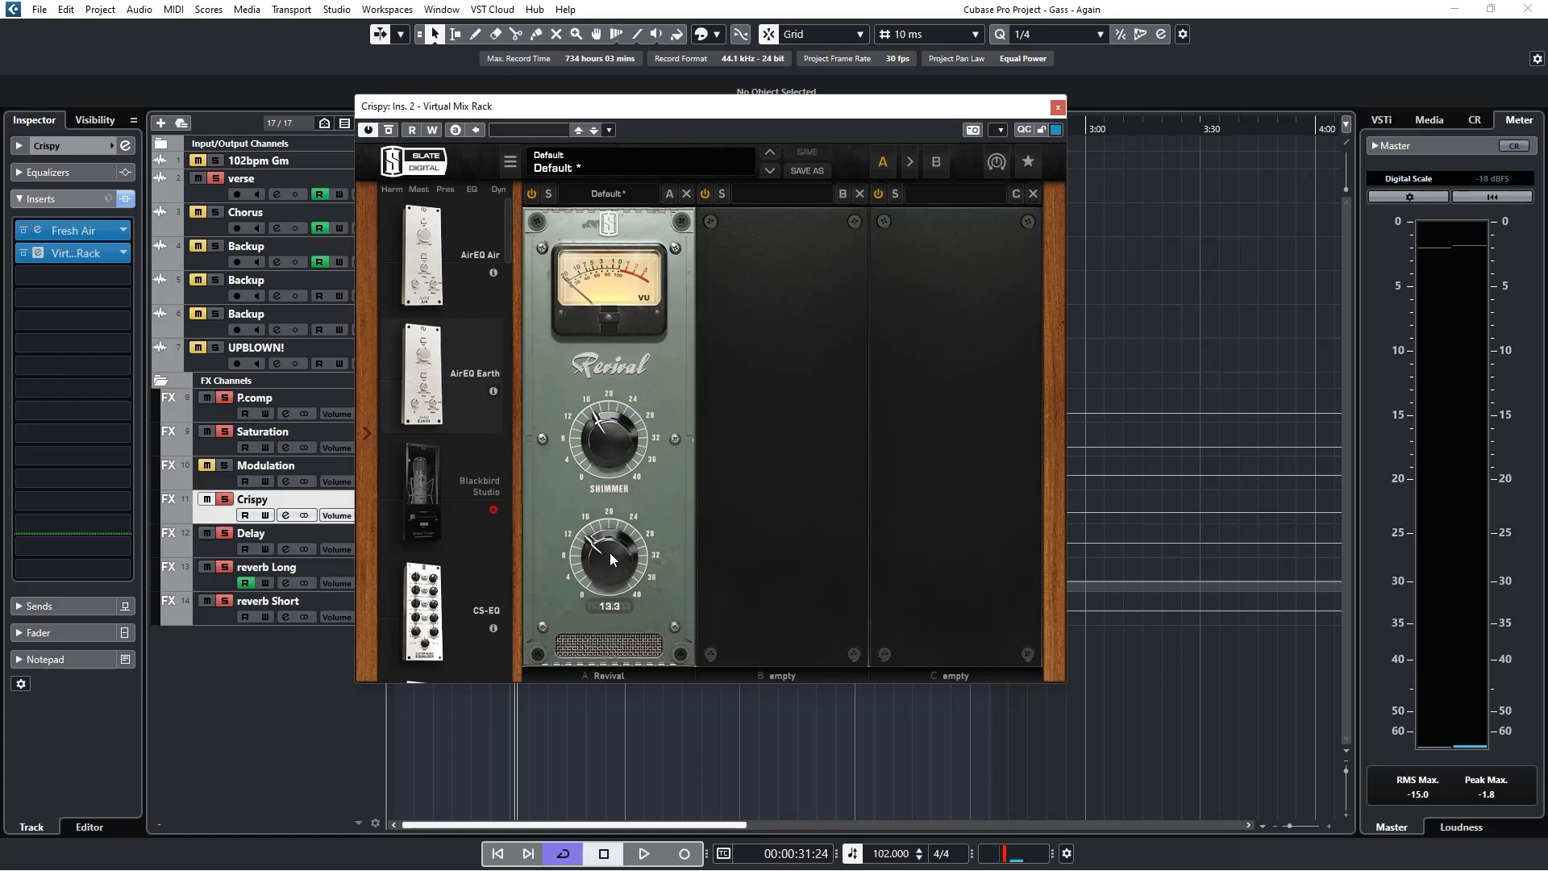
click(1057, 107)
Step: Examine the Crispy channel's fader level and the verse track's sends to the FX channels
click(36, 200)
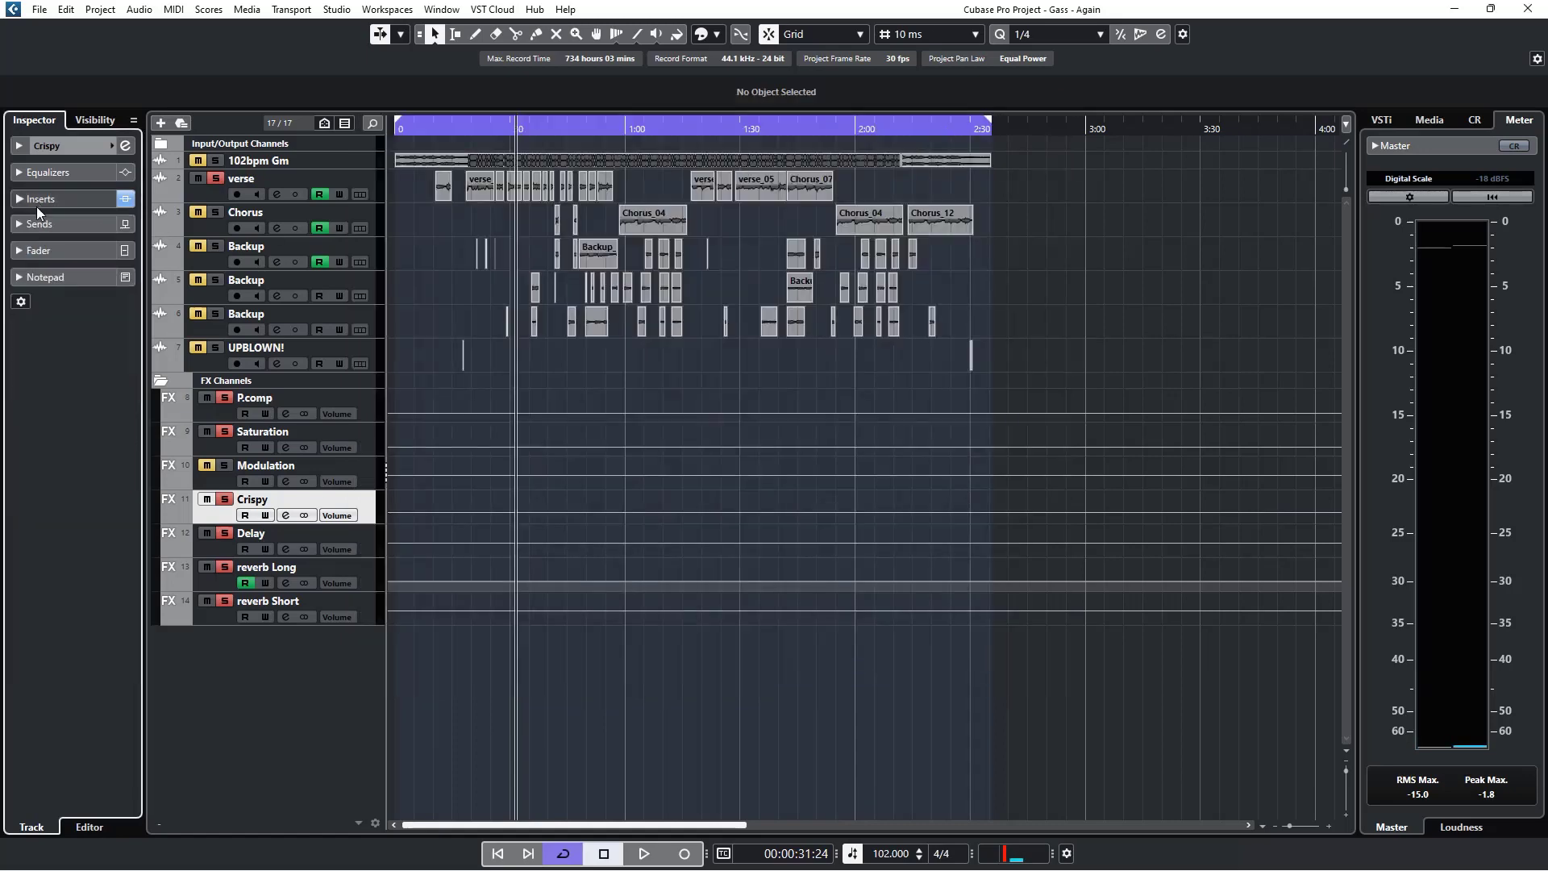
click(56, 252)
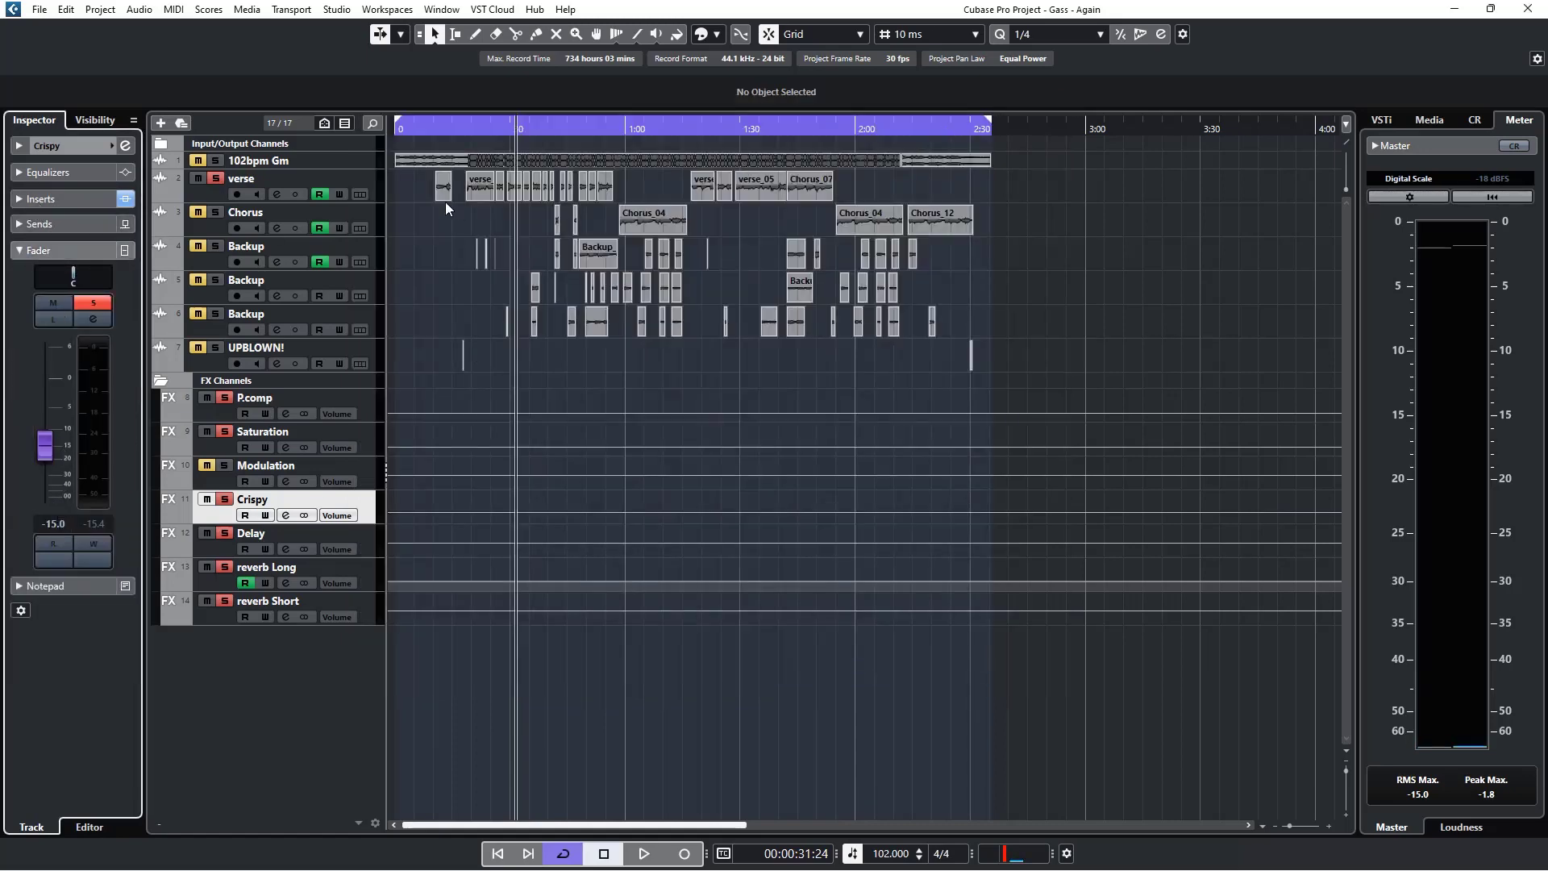
click(375, 184)
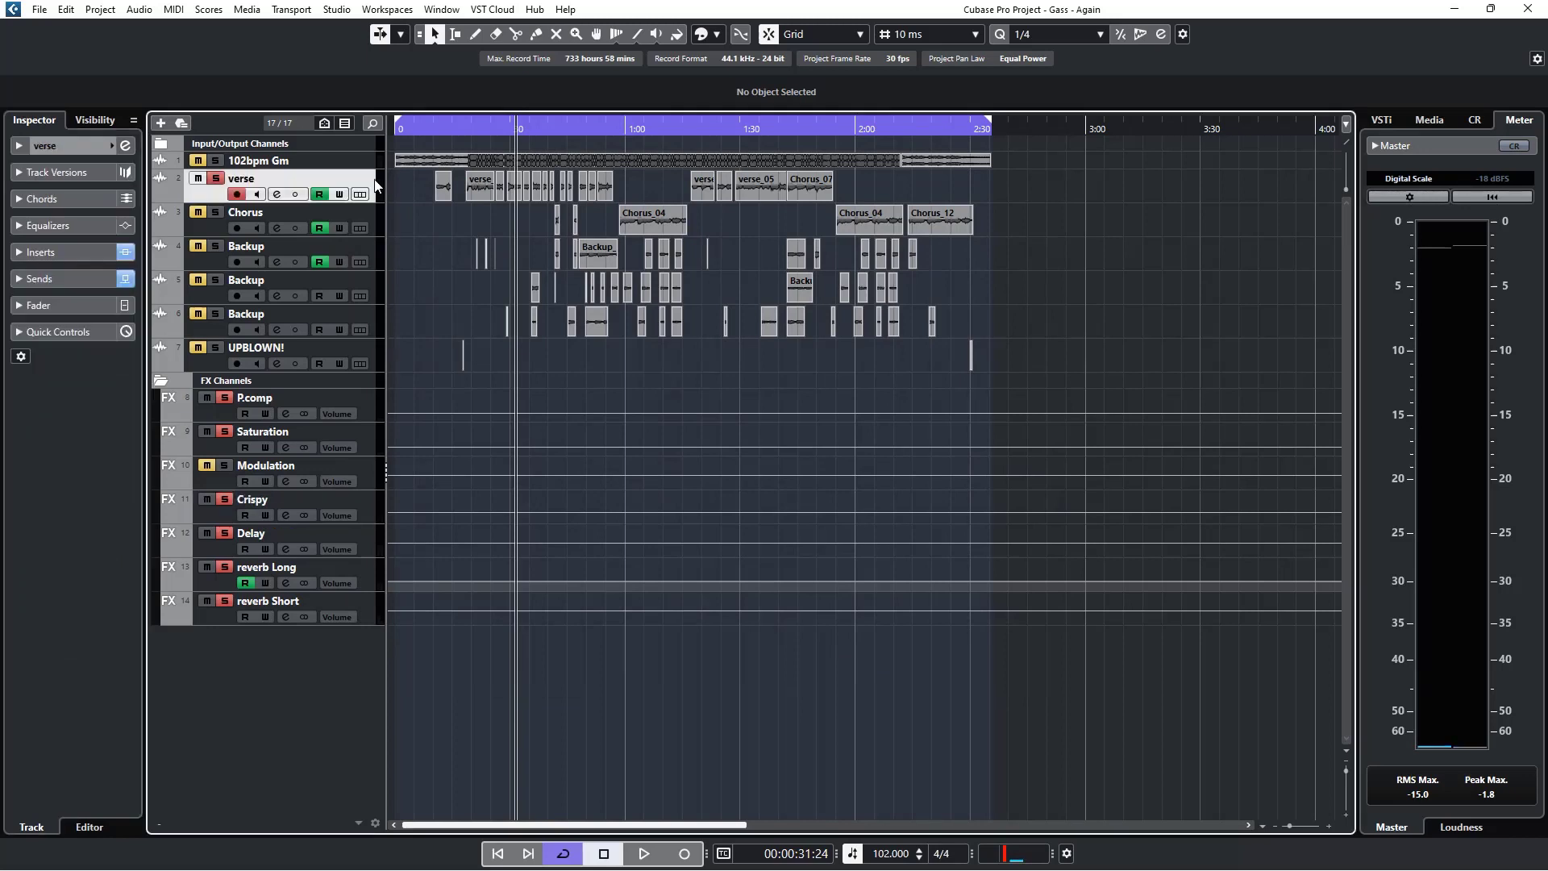
click(79, 278)
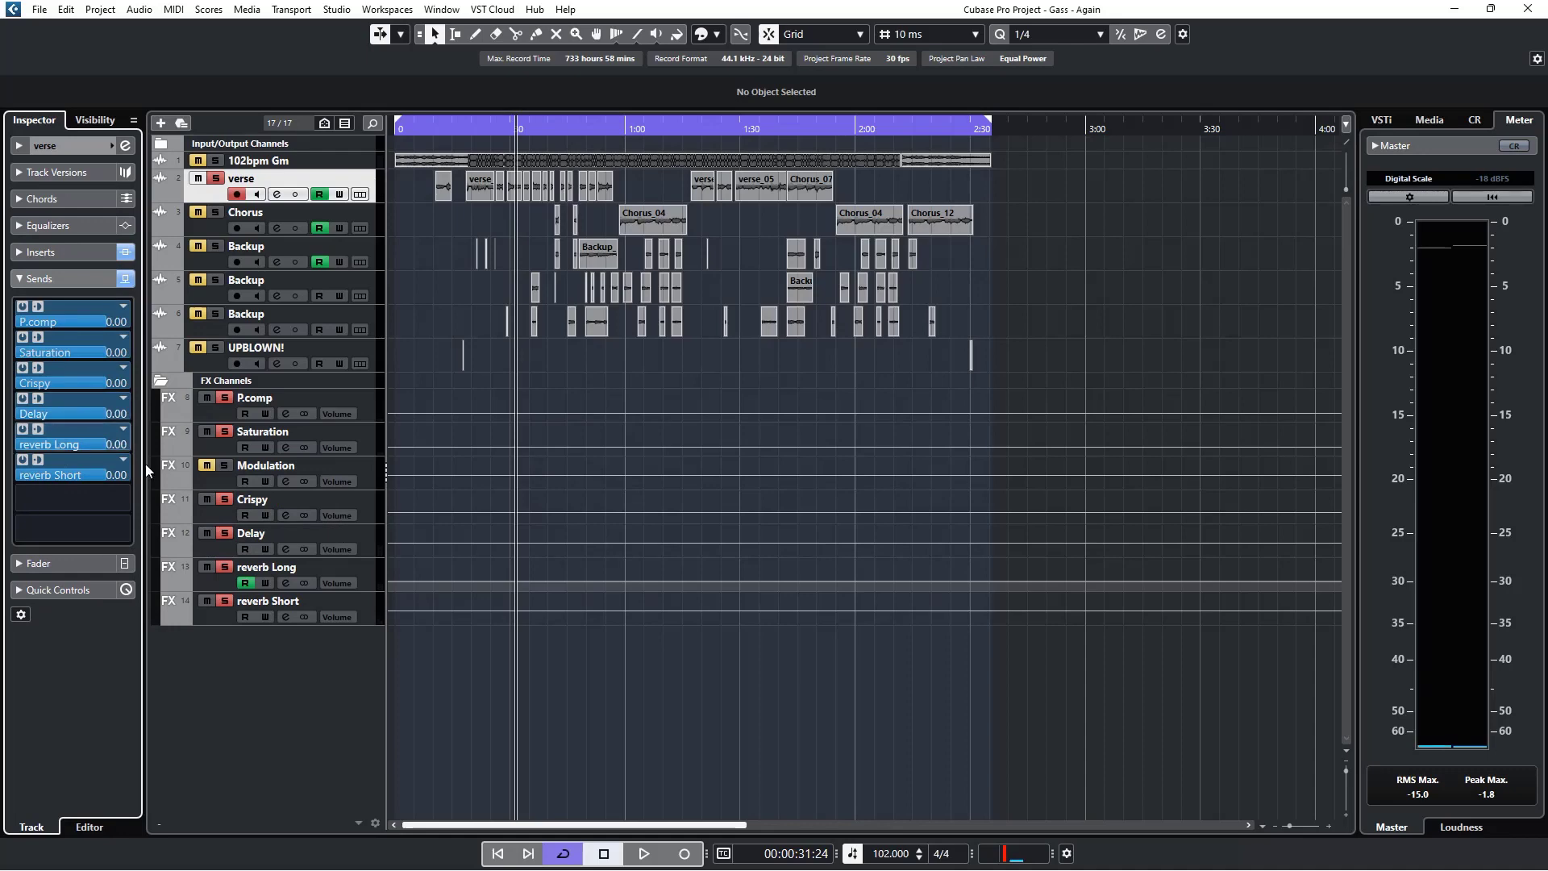
click(71, 283)
Step: Return to the Crispy channel and check its fader and send slots, collapsing both sections
click(372, 502)
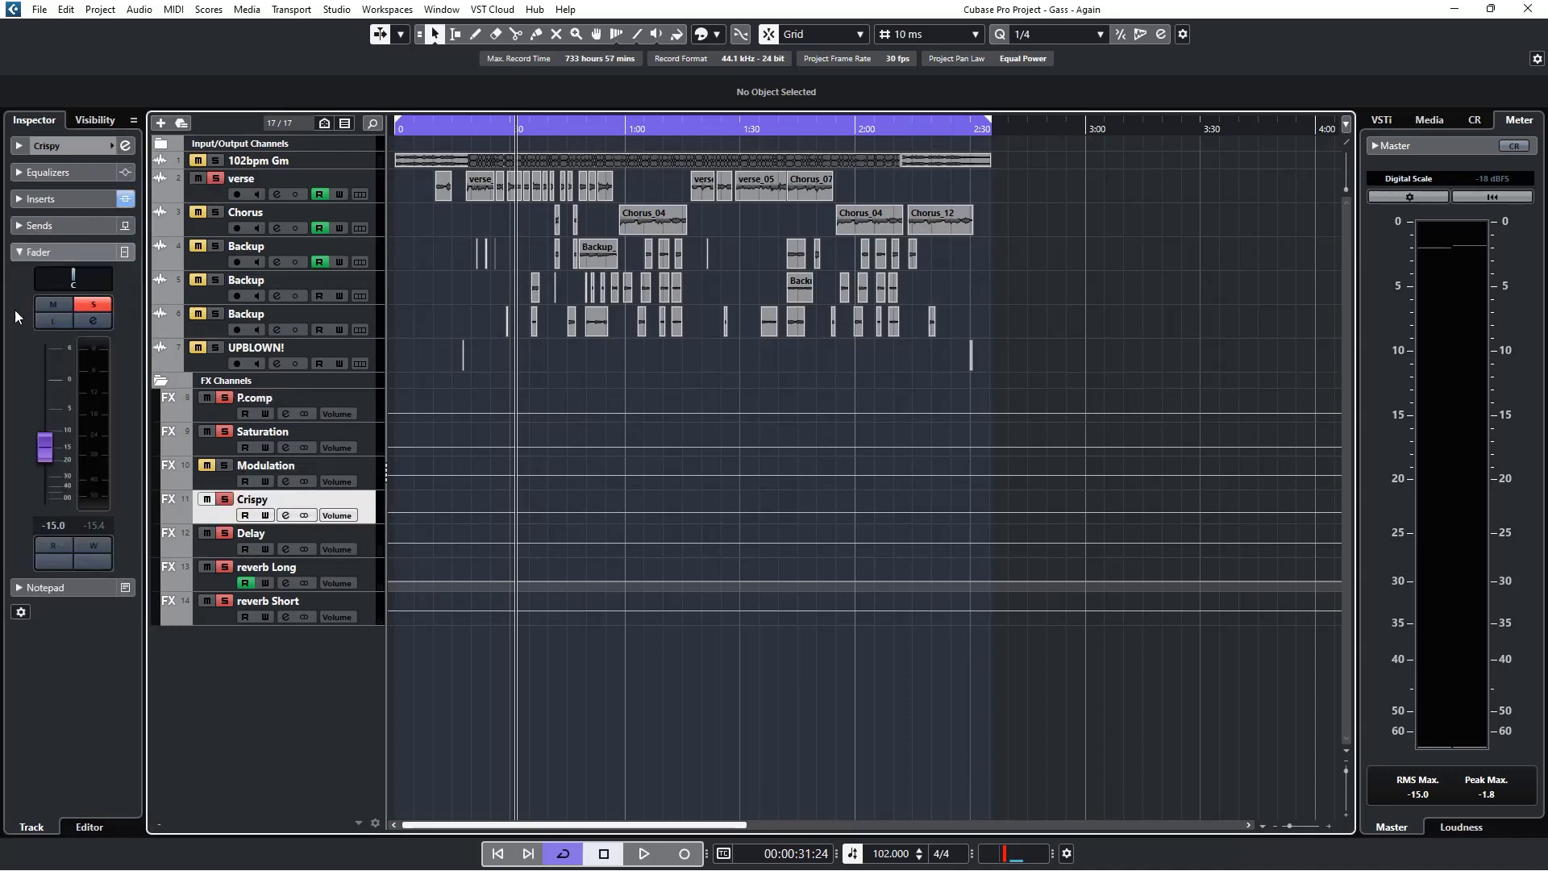
click(59, 250)
click(53, 225)
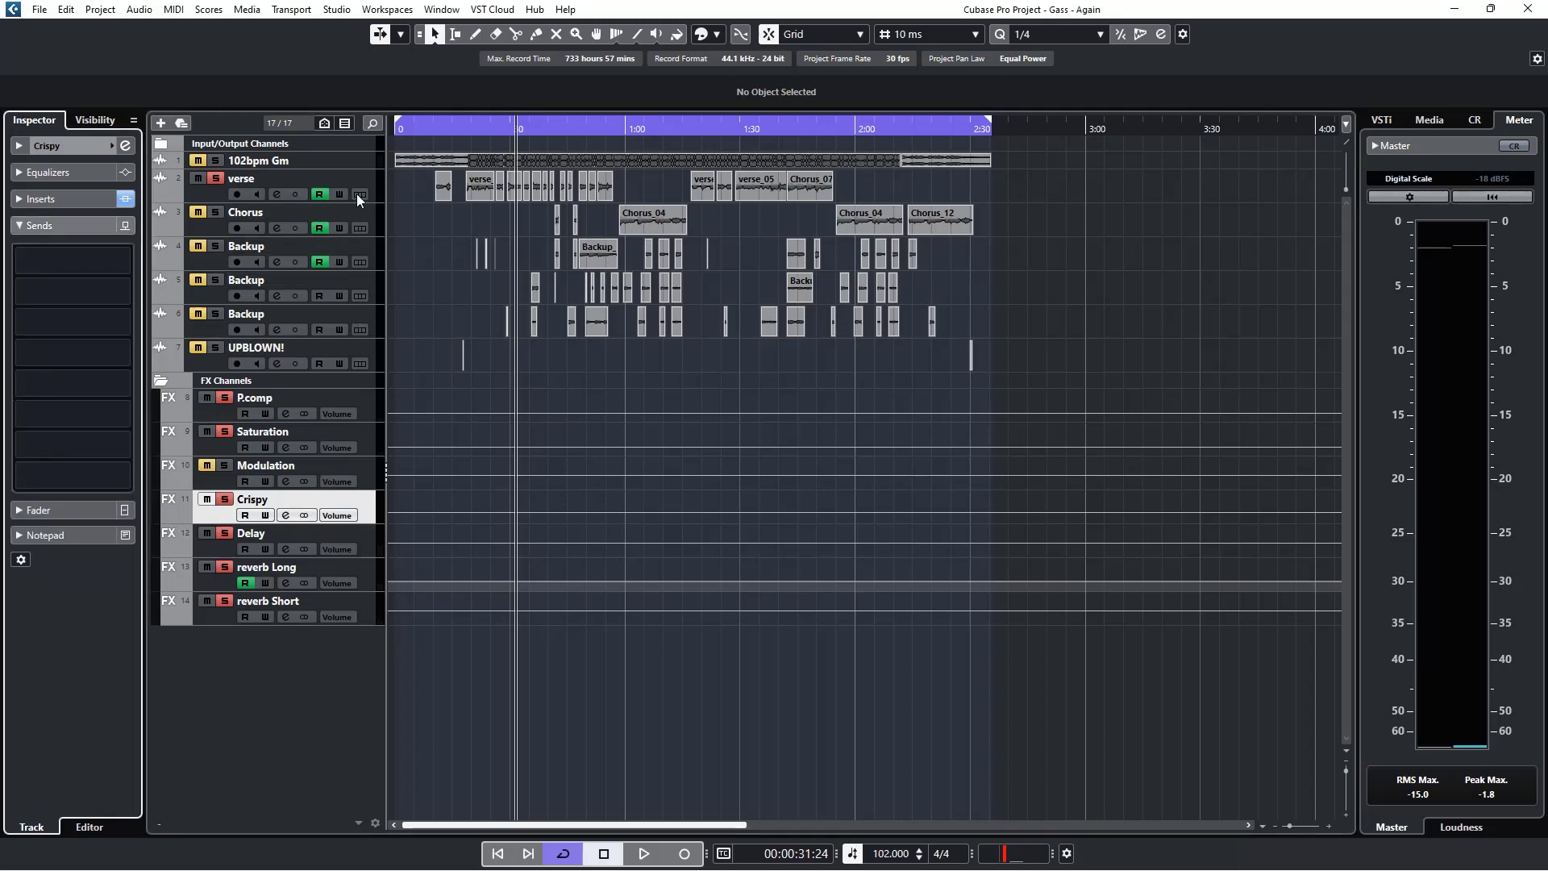
click(65, 226)
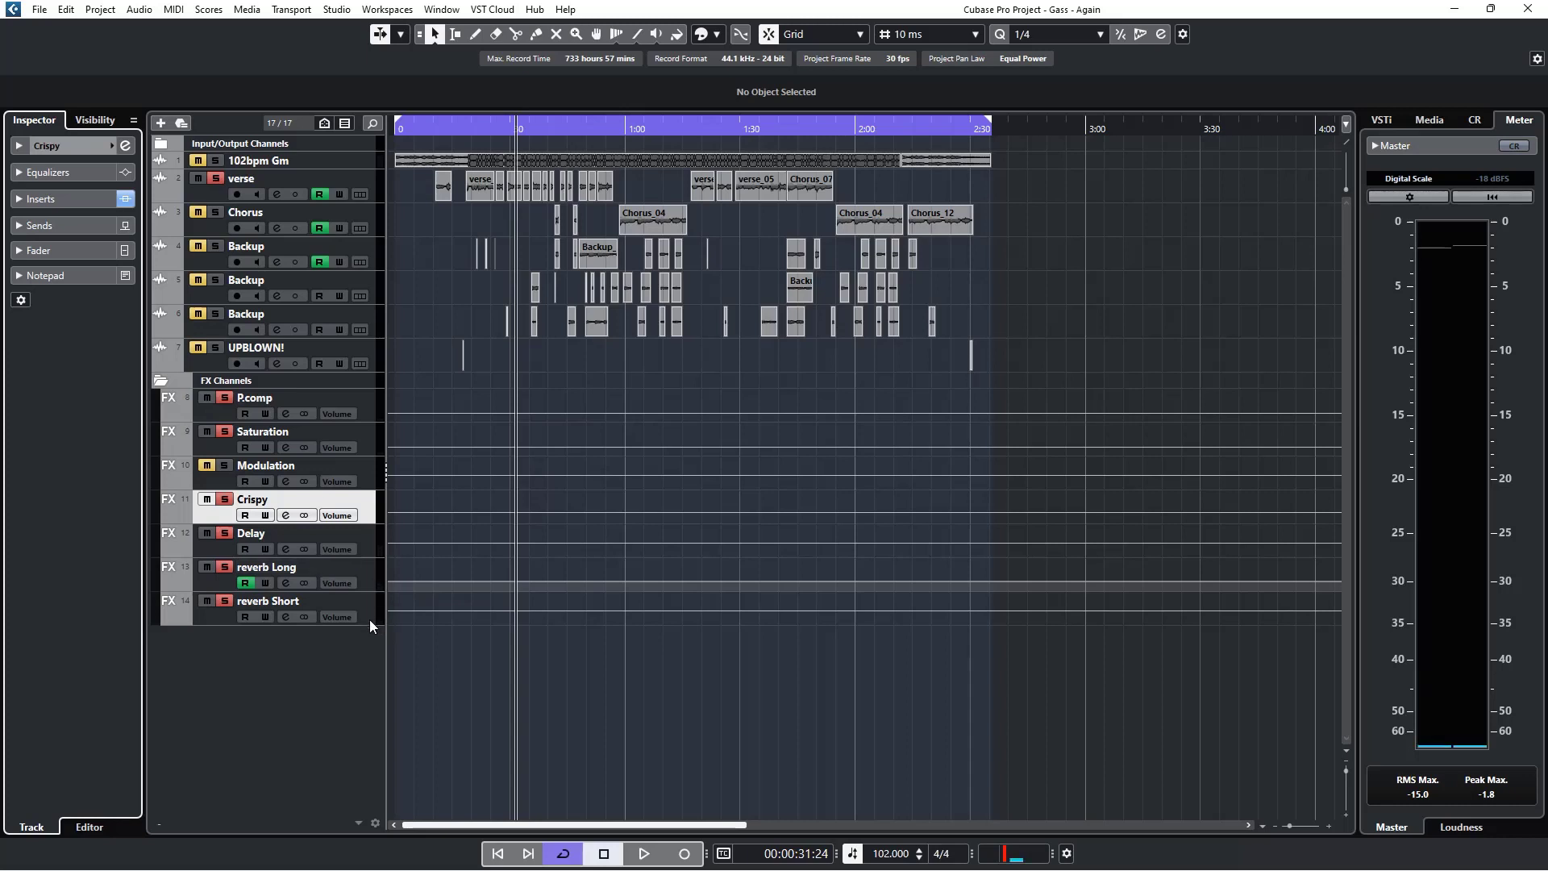
Step: Unsolo the verse track and examine the REVelation insert's settings on the third Backup track
click(215, 179)
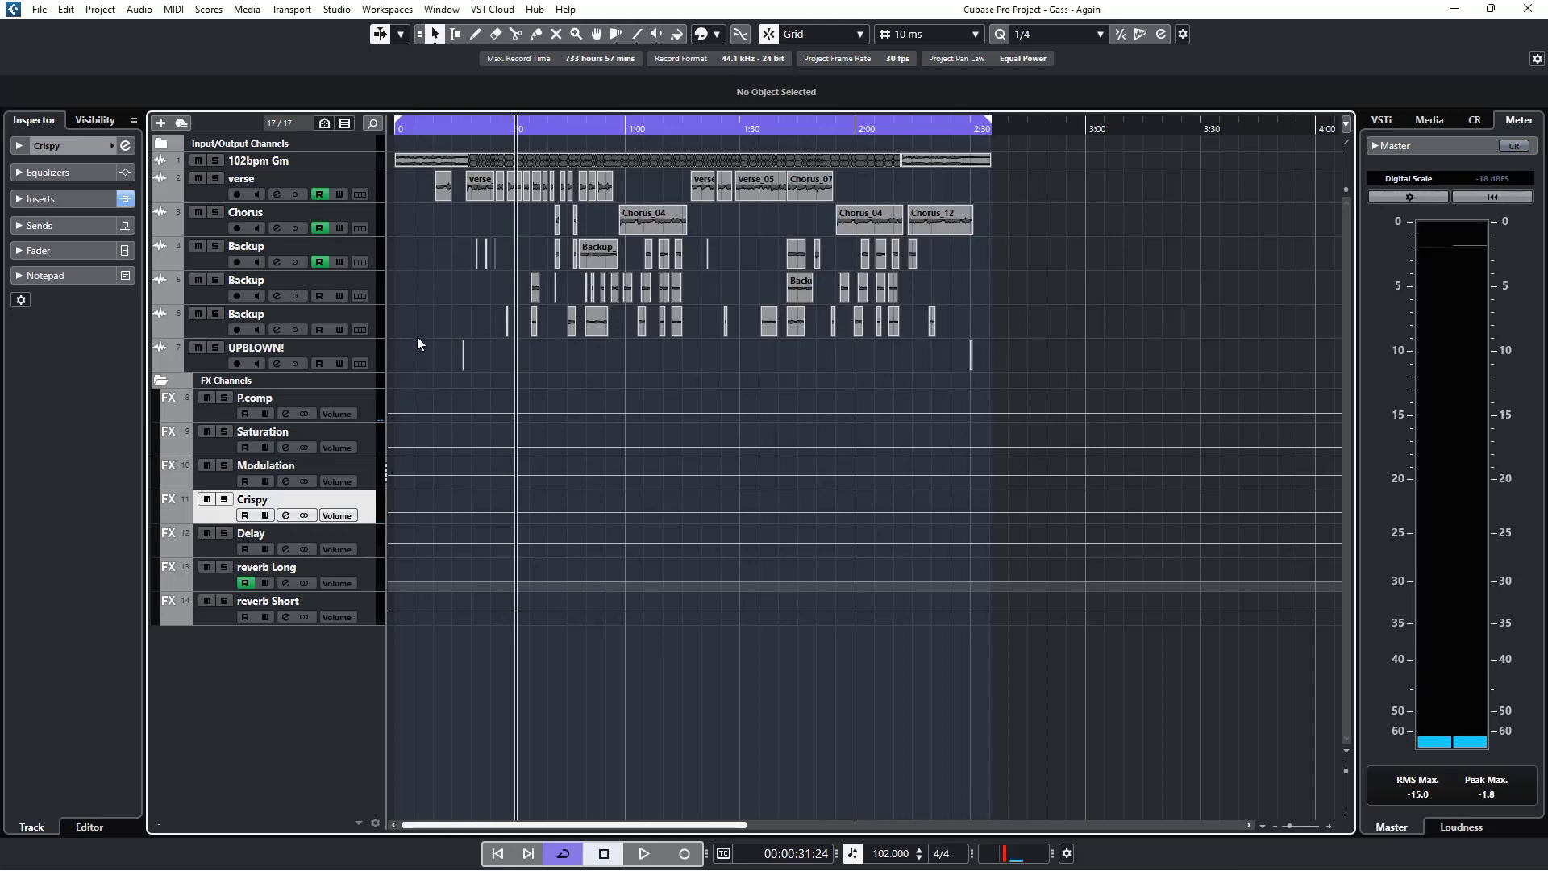
click(375, 318)
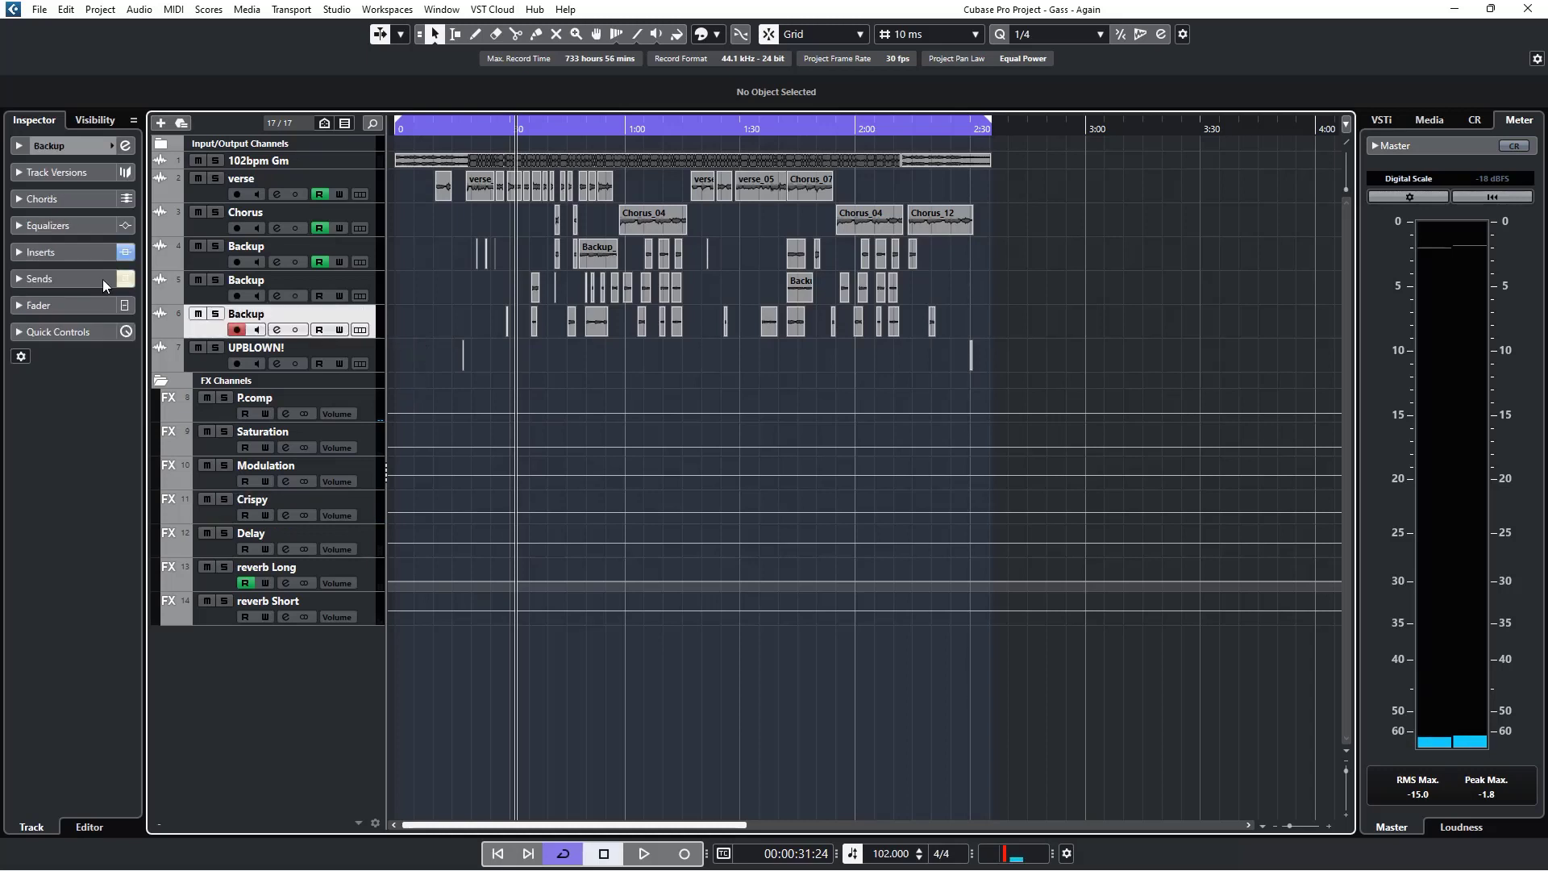
click(56, 254)
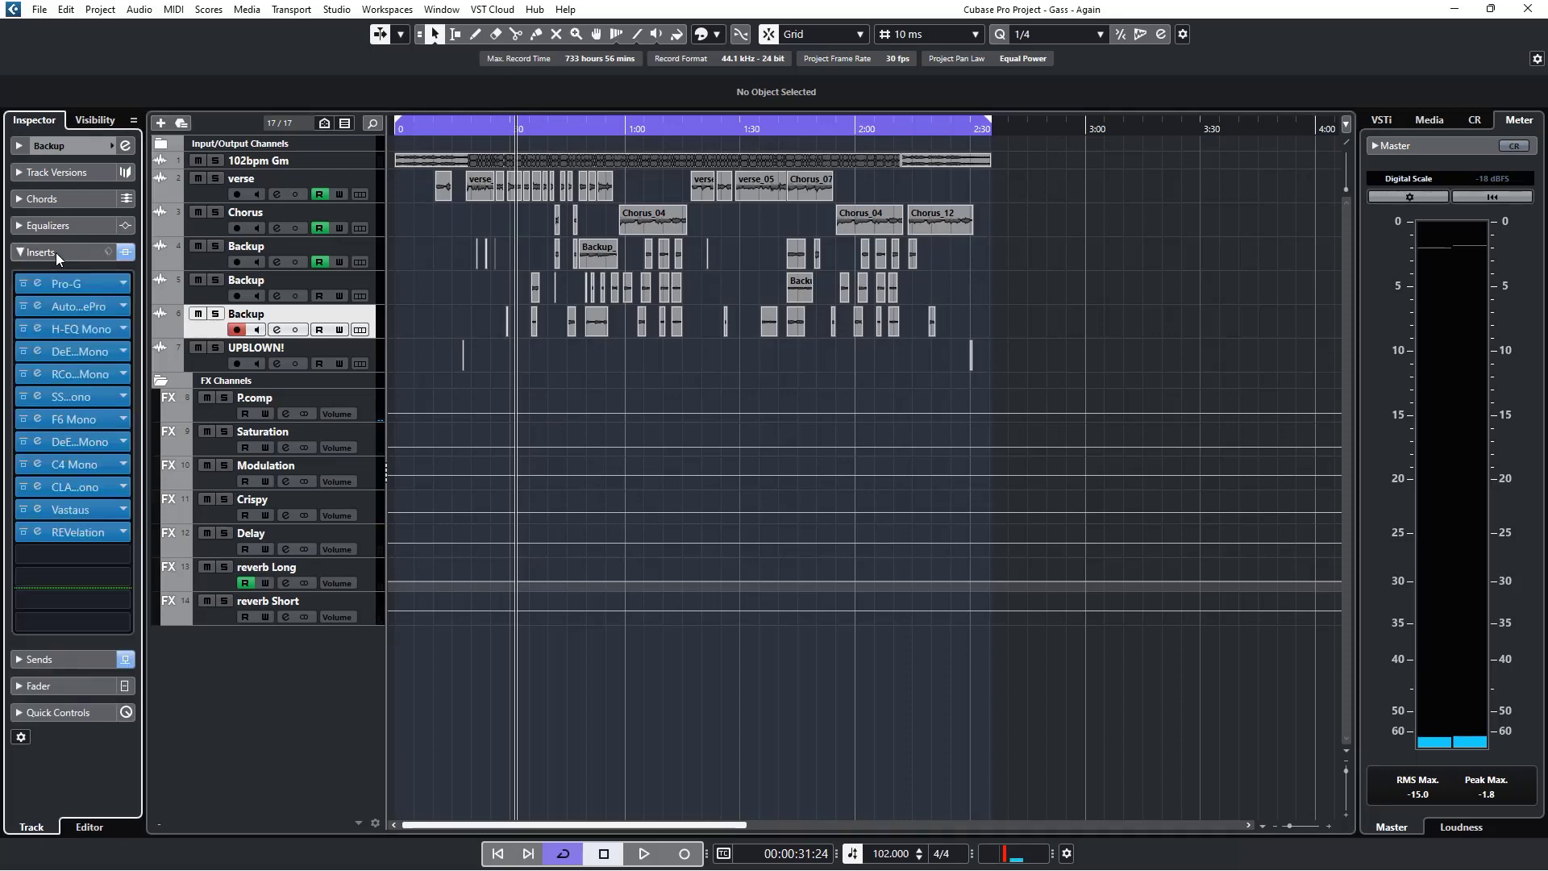
click(37, 531)
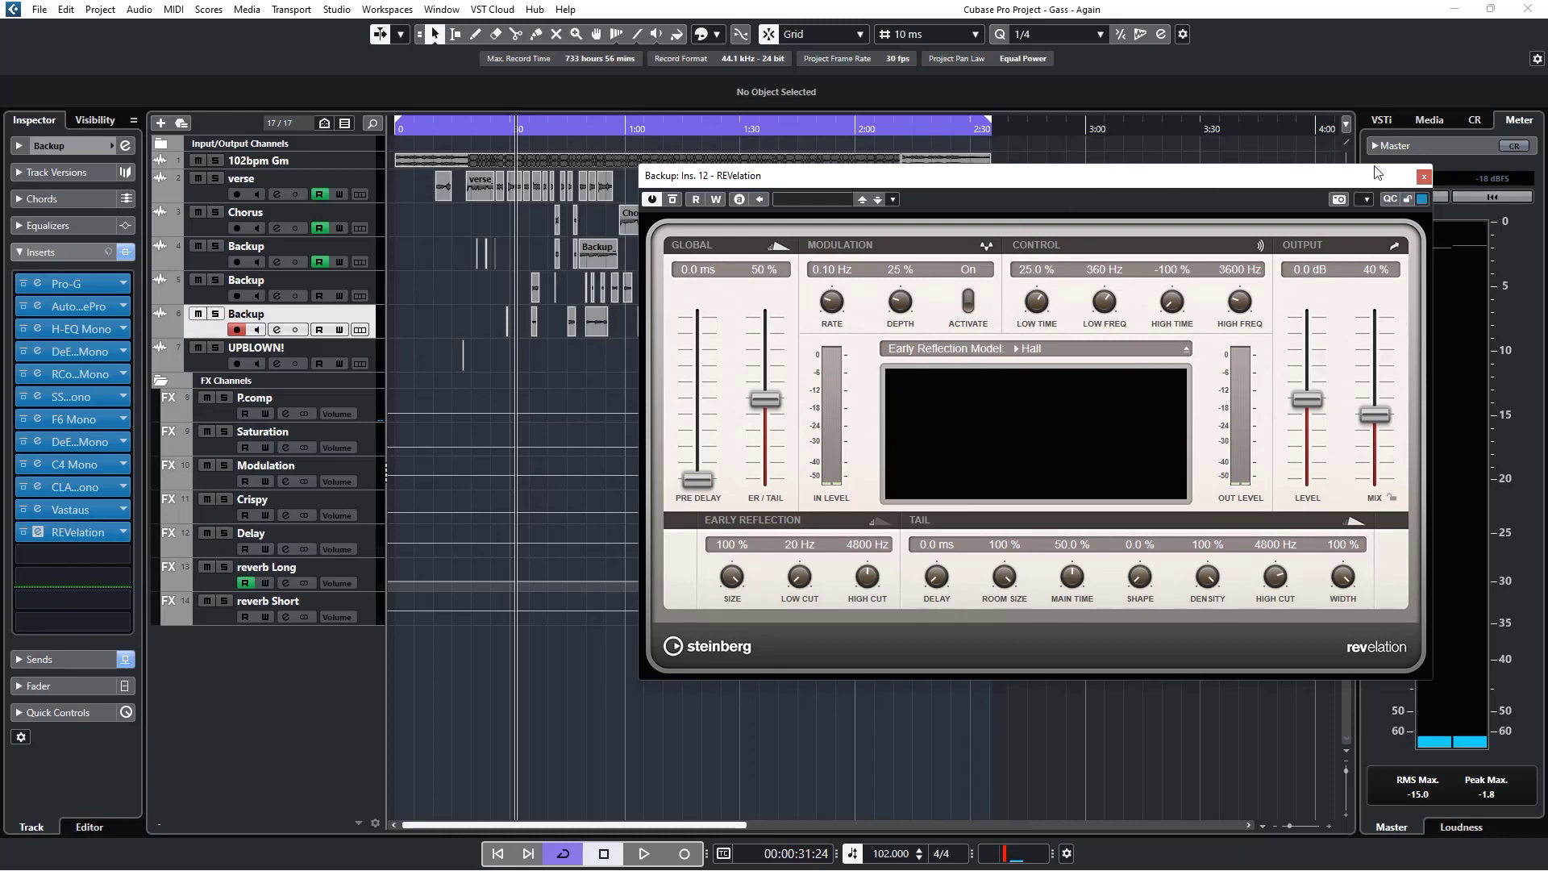
click(1424, 175)
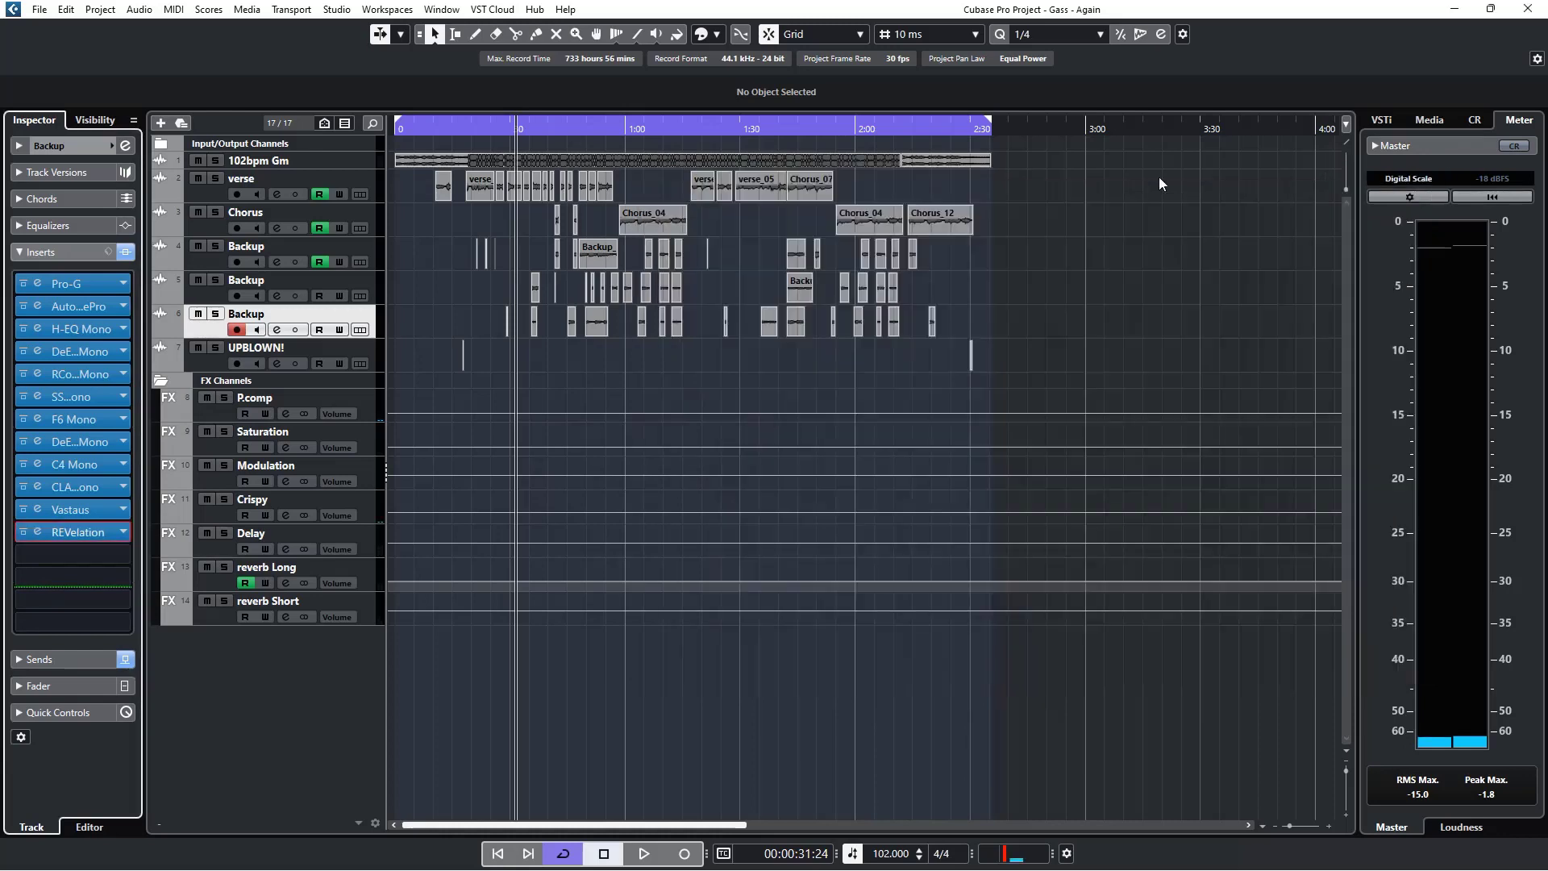
Step: Solo the third Backup track and play it from about 0:47, toggling the REVelation insert bypass to compare with and without reverb
click(573, 127)
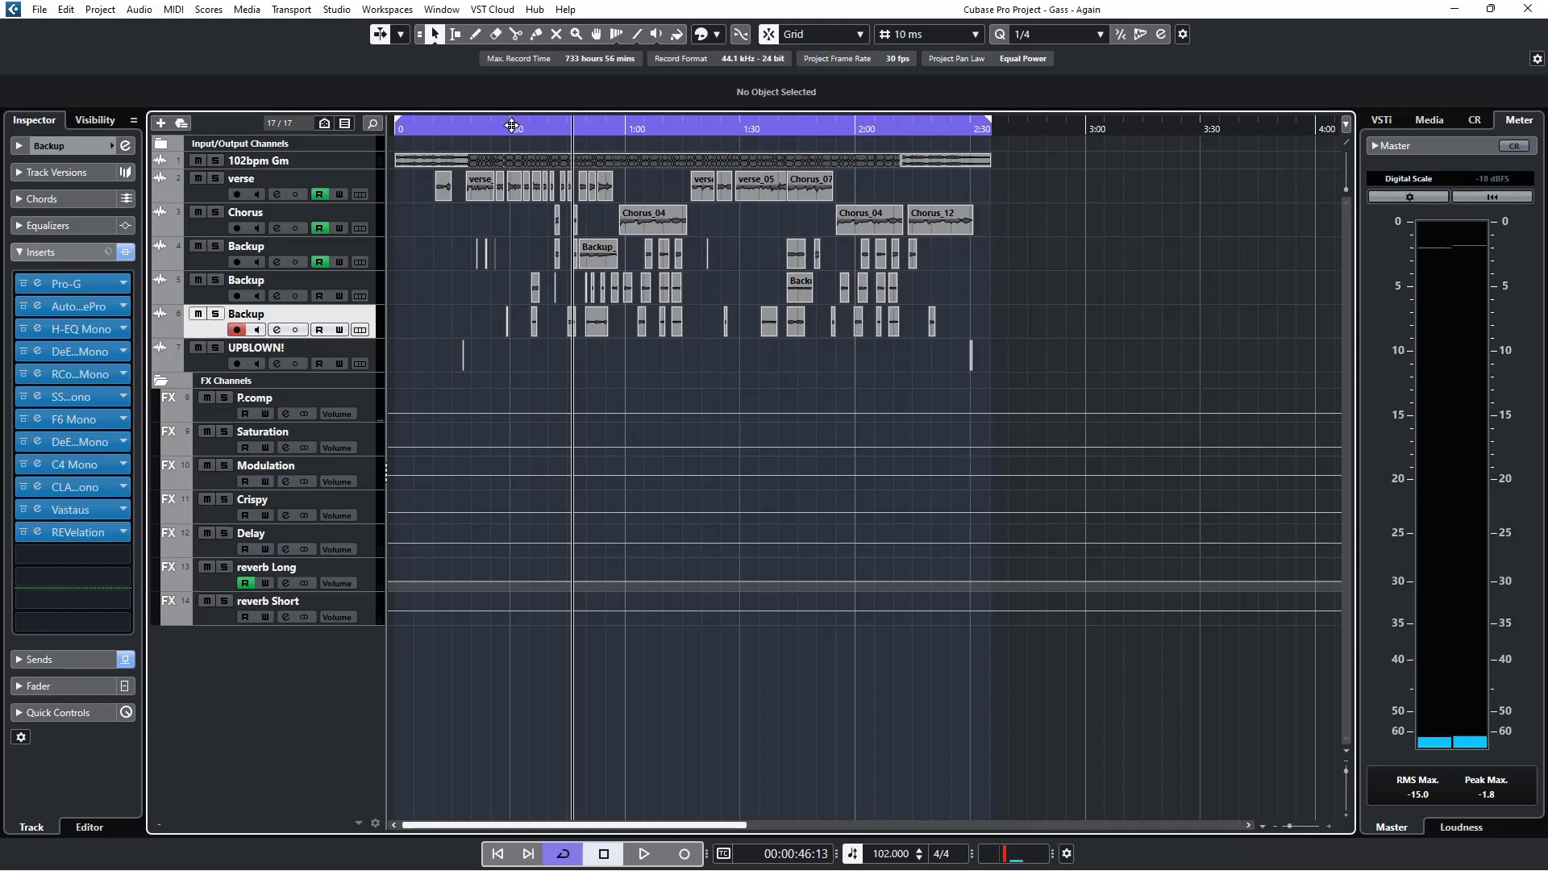
click(521, 125)
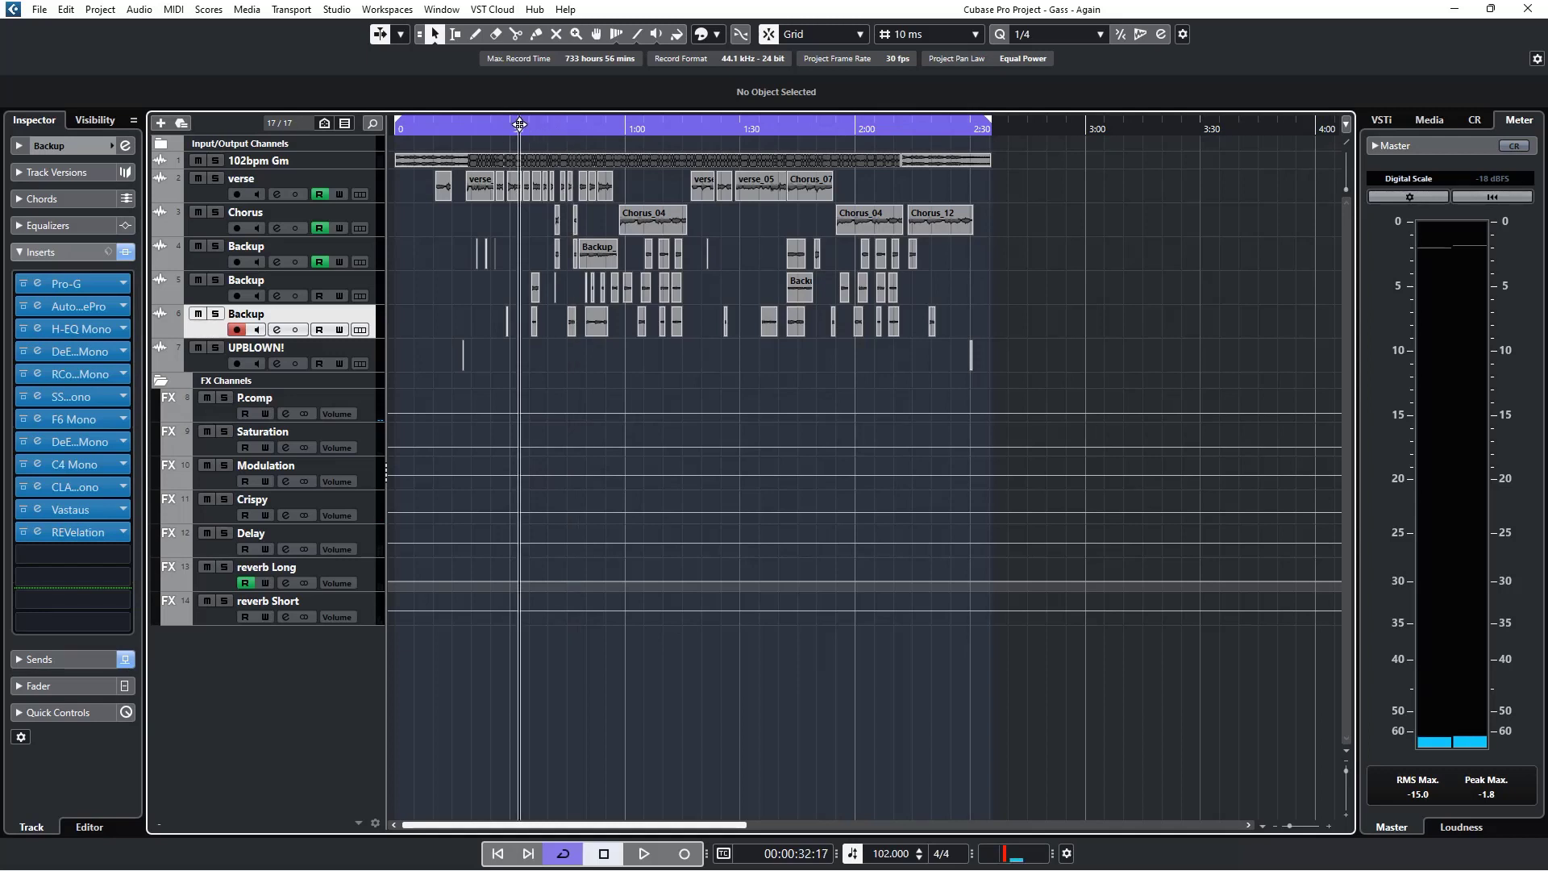
click(592, 121)
click(578, 122)
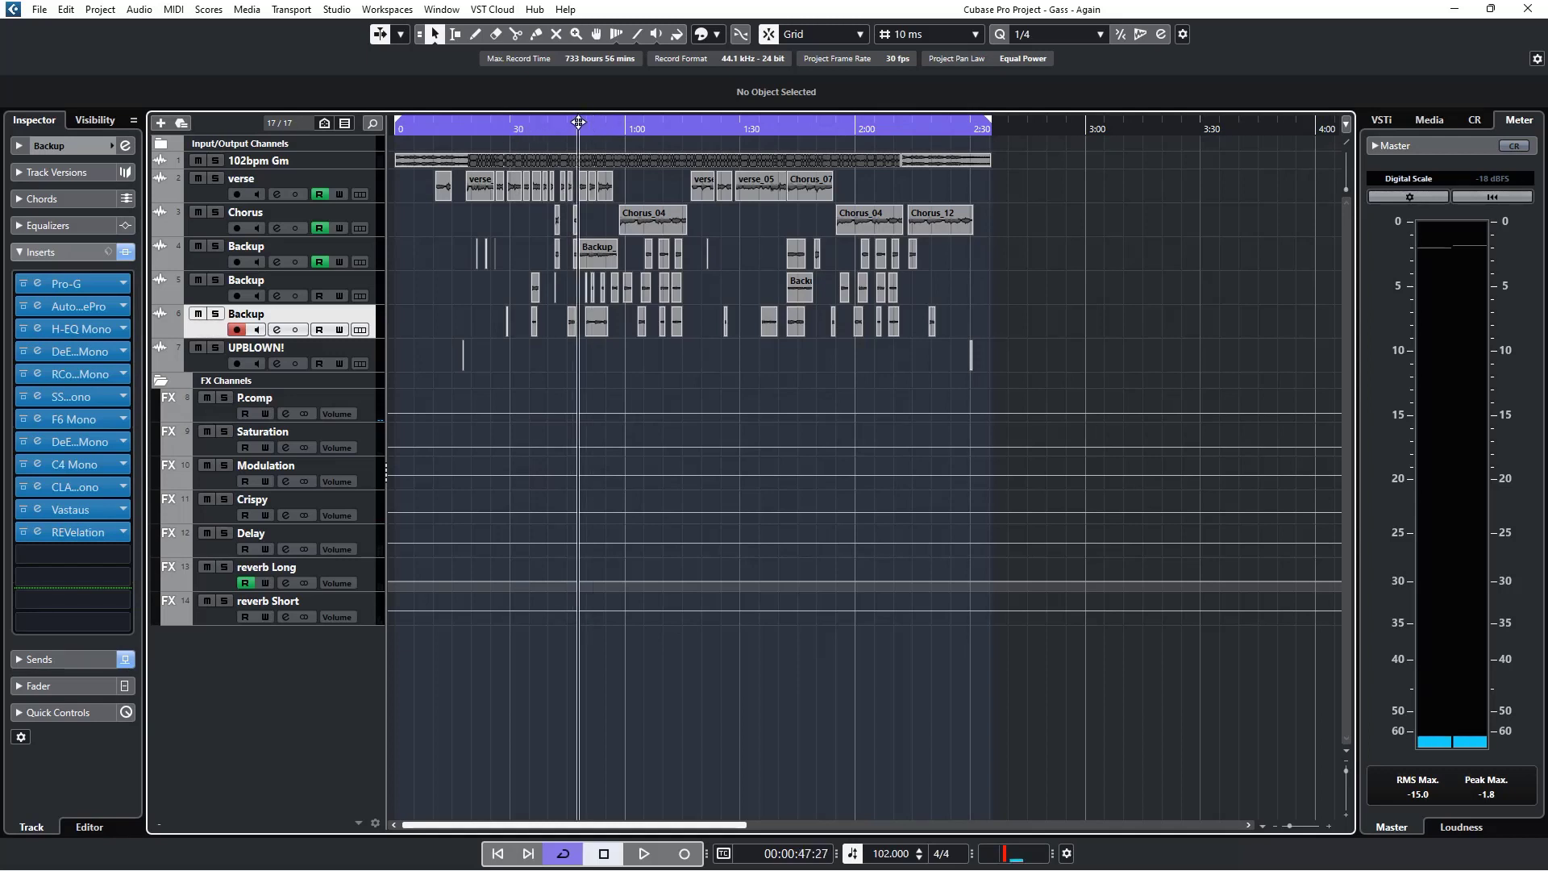
click(217, 315)
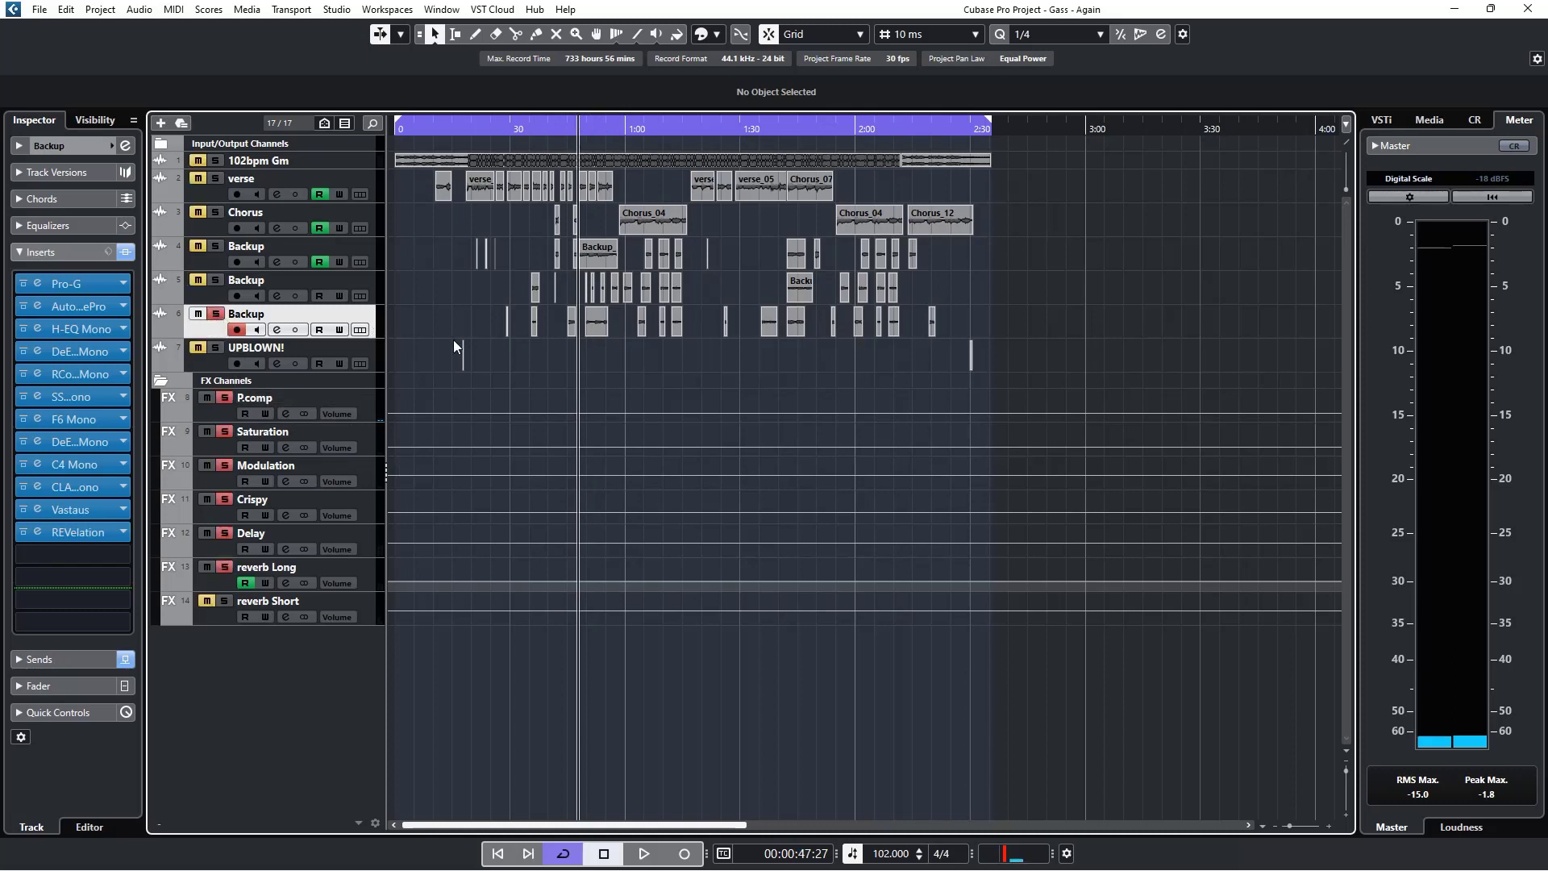
key(space)
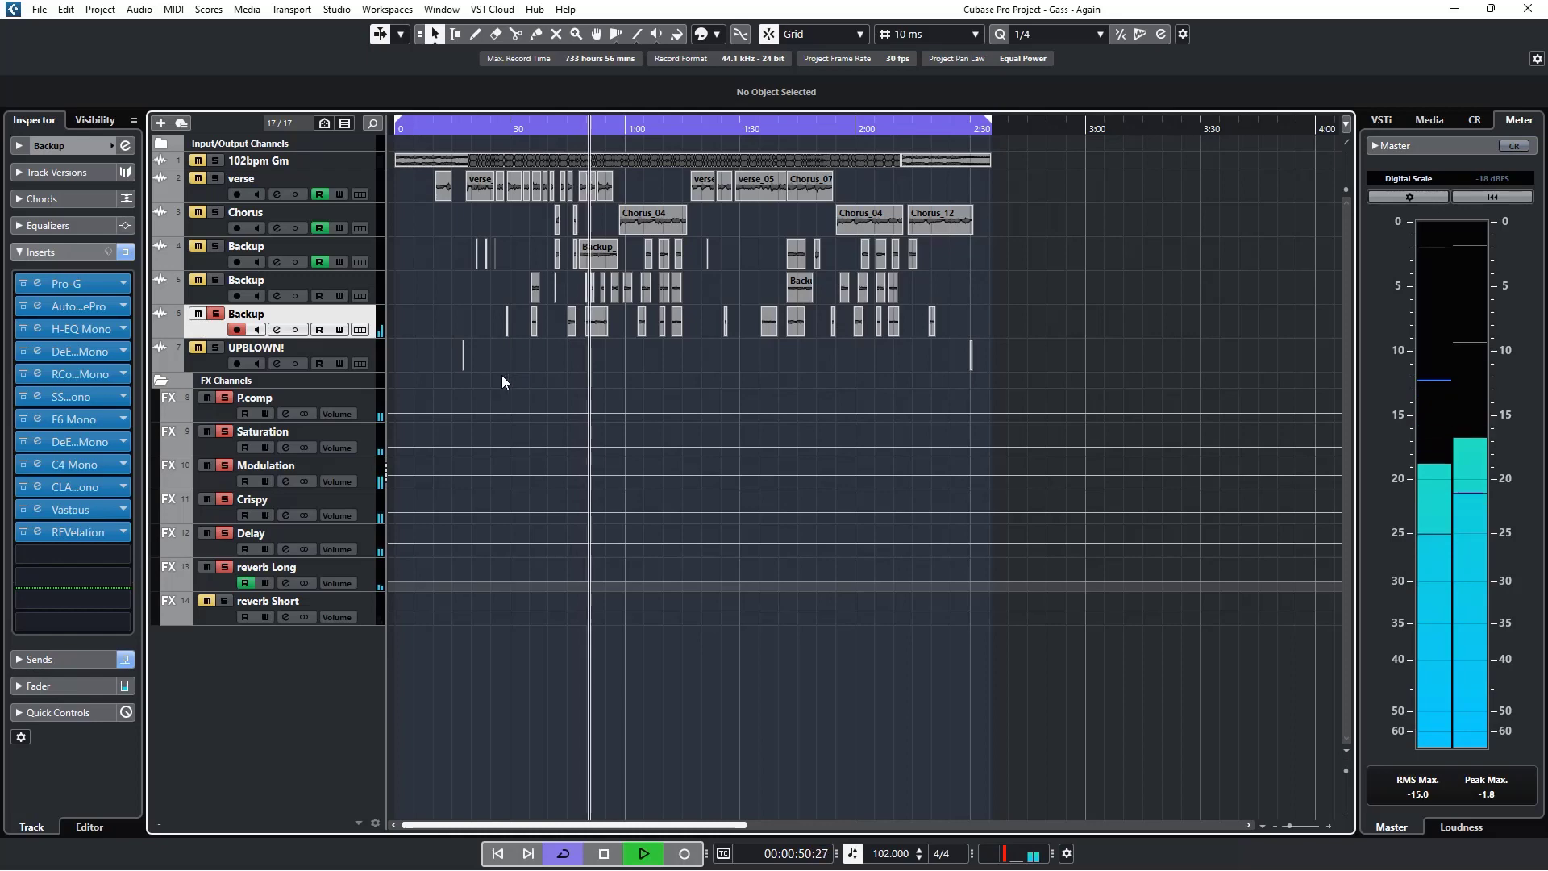
click(22, 532)
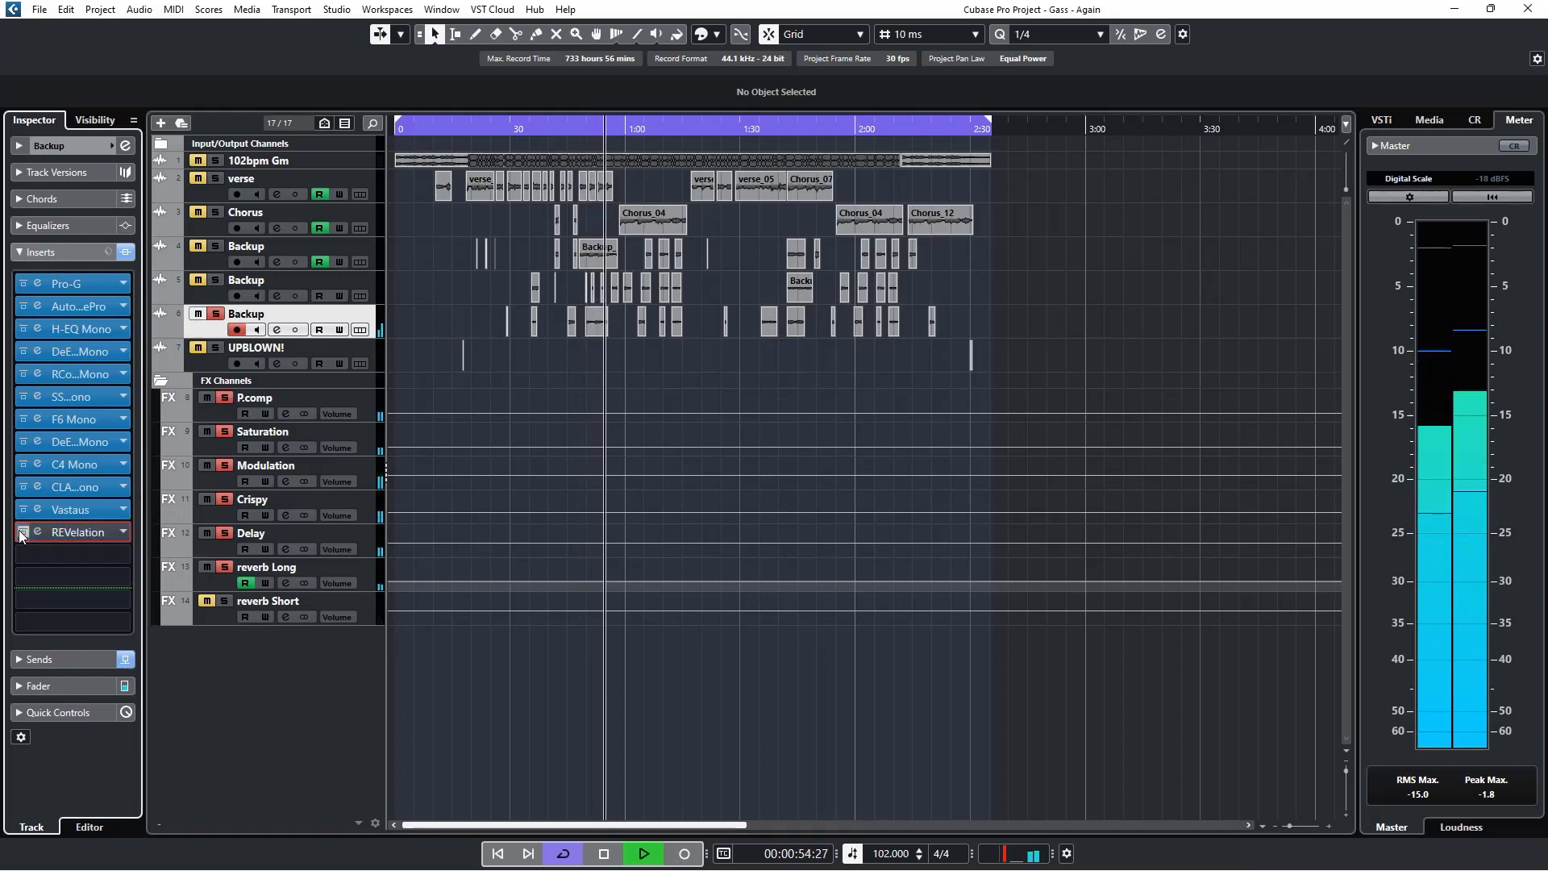
click(23, 533)
key(space)
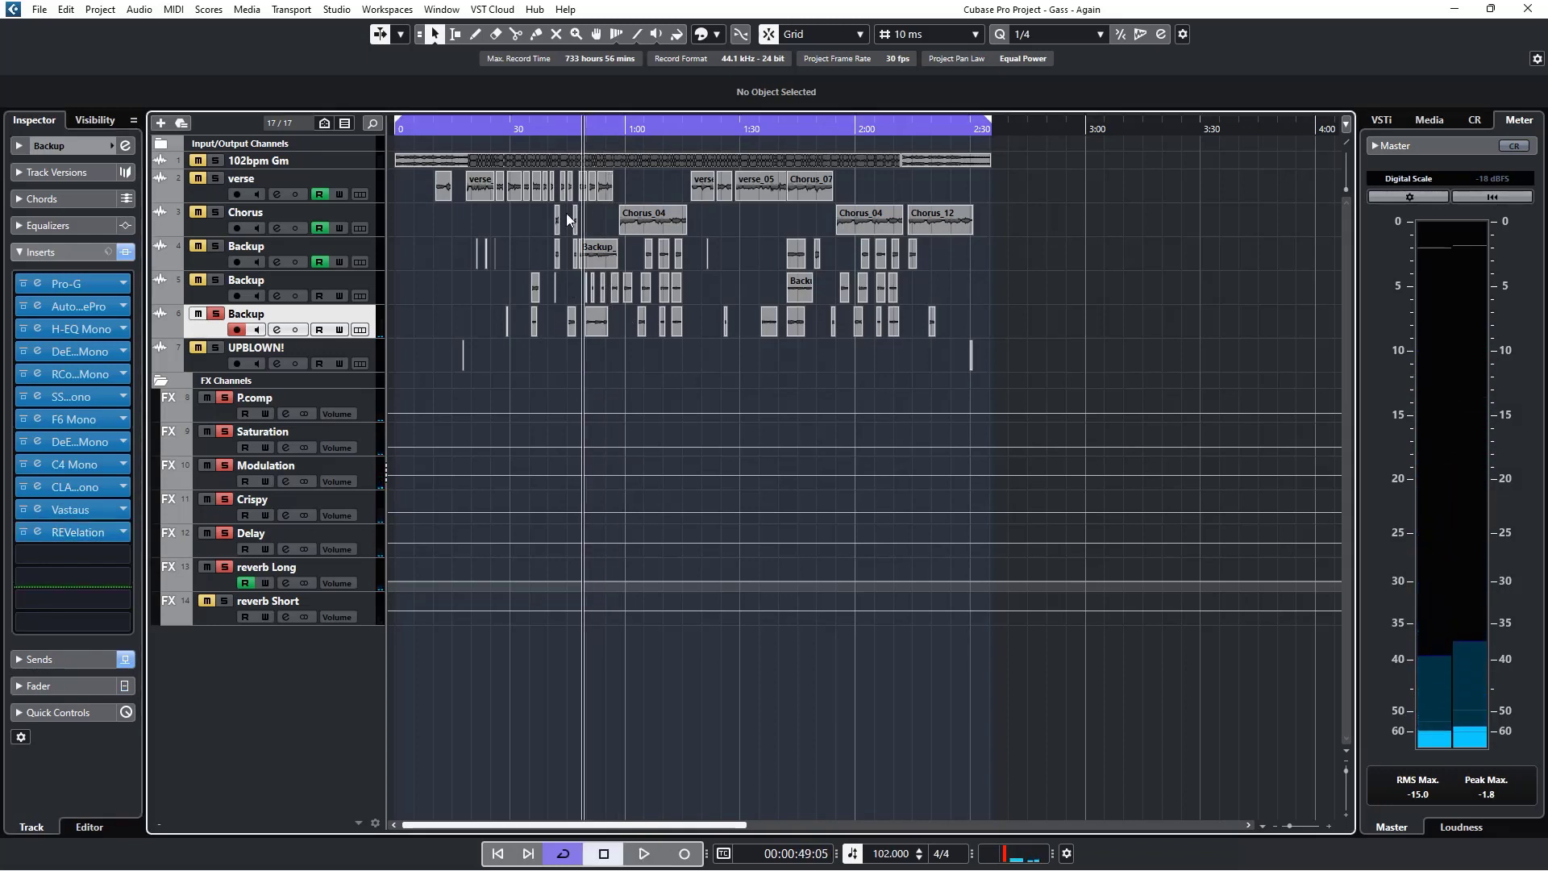
Step: Play the soloed third Backup track's phrase from about 0:34 and stop at about 0:38
click(529, 133)
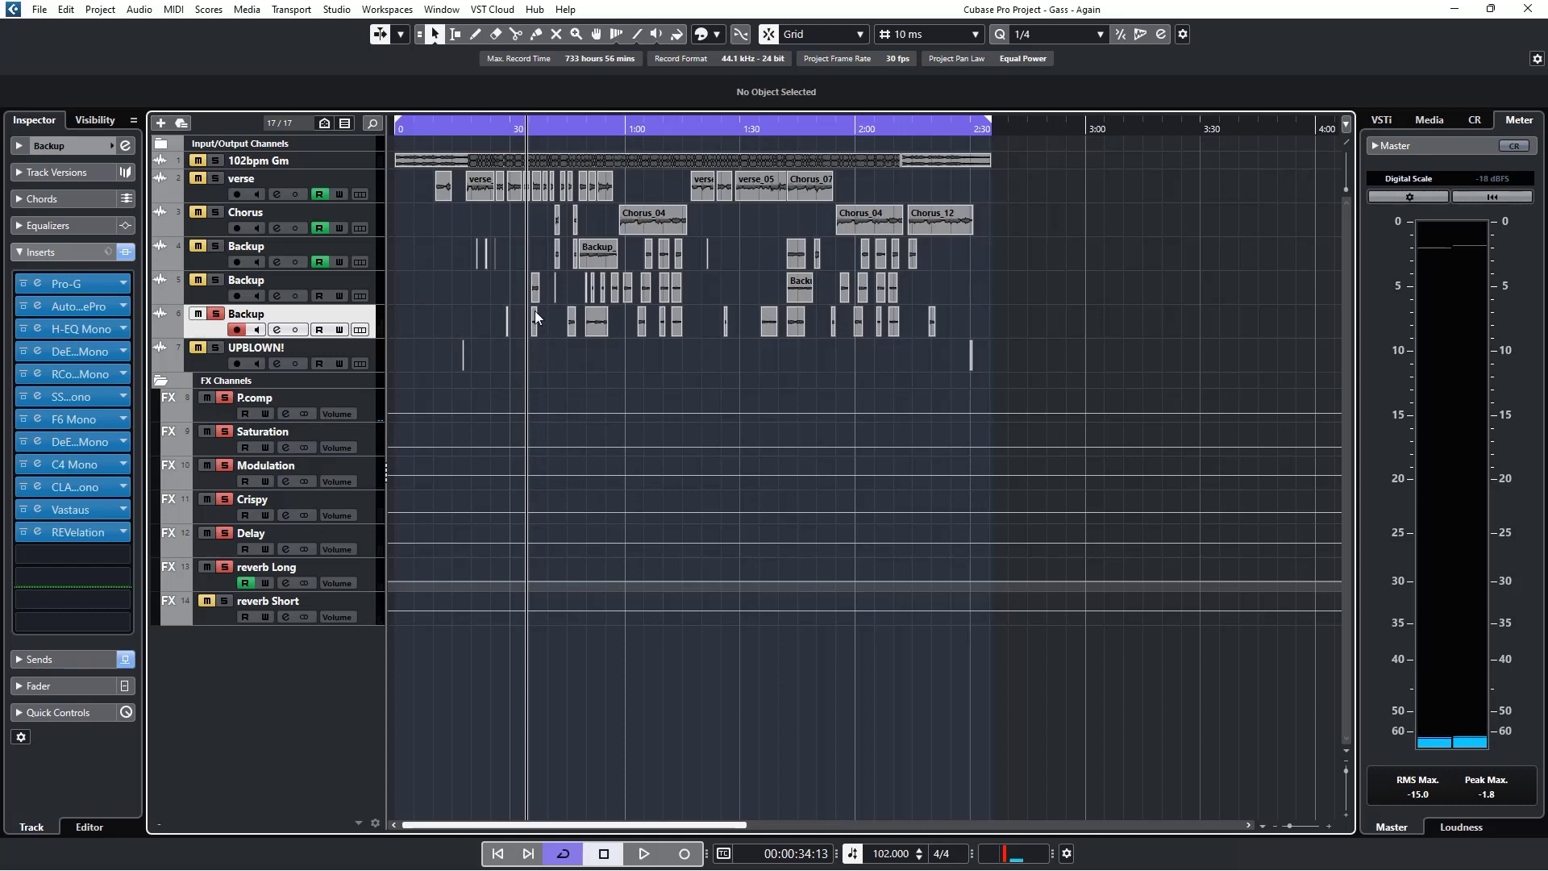
key(space)
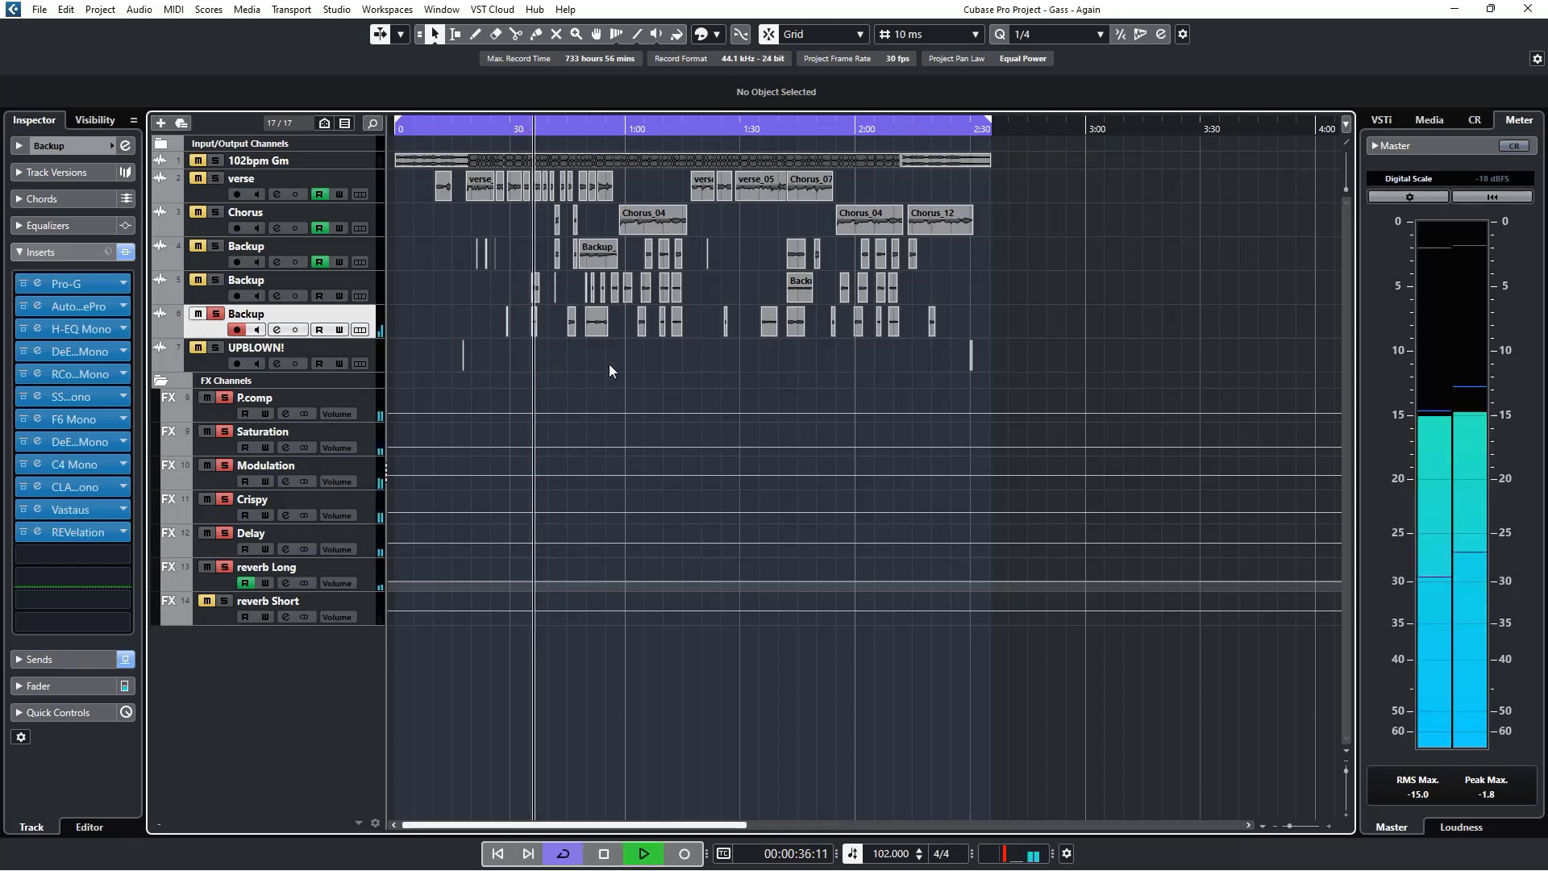
key(space)
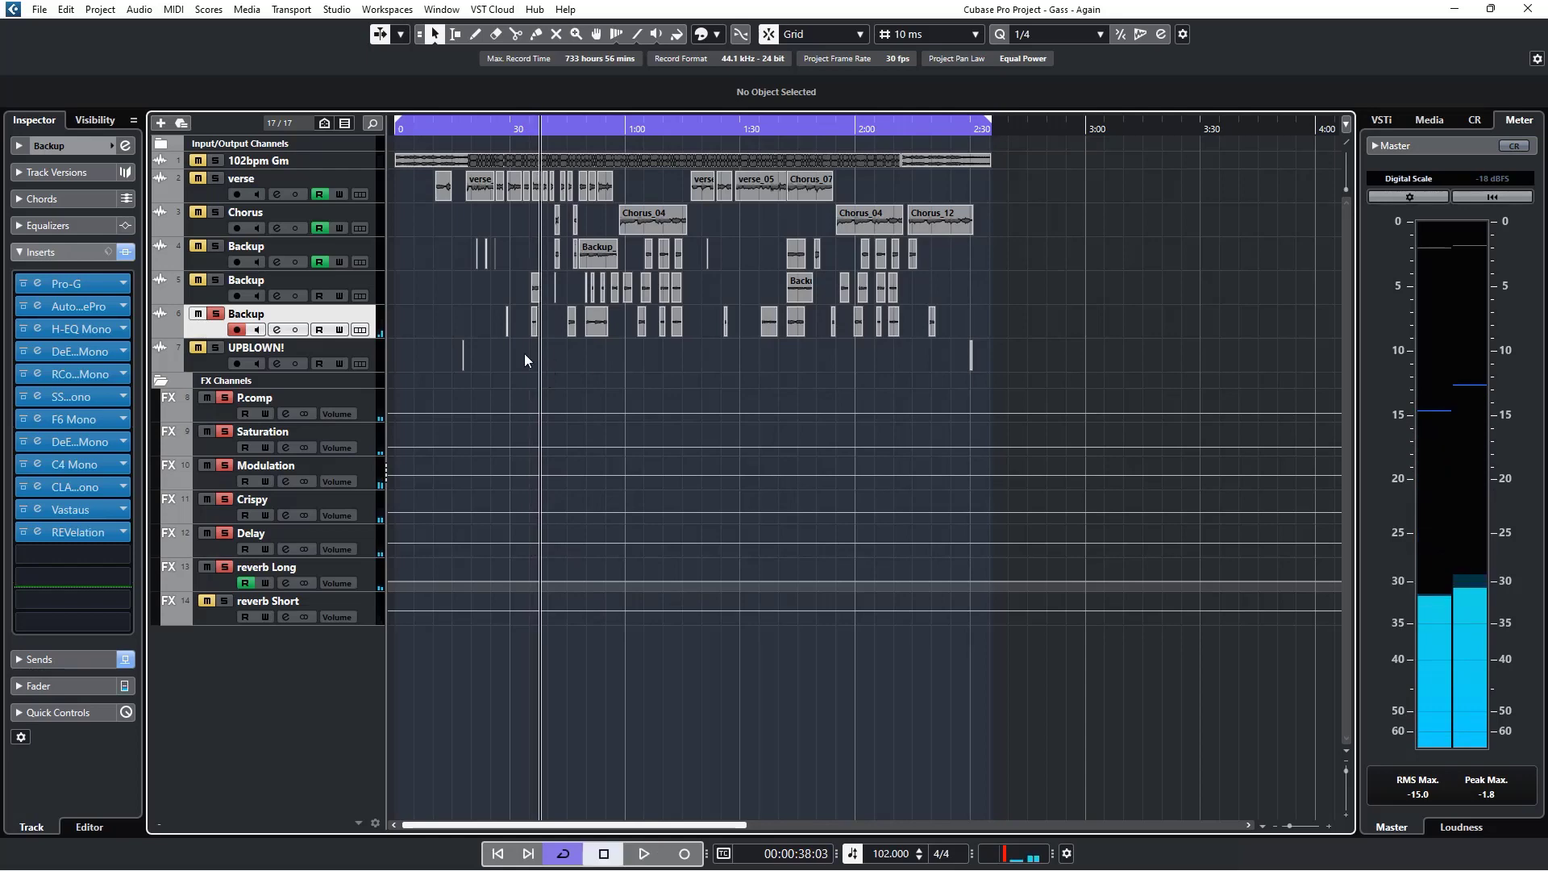
Step: Play the soloed third Backup track's short phrase near 0:29, starting from about 0:25, and replay it once
drag(493, 129, 520, 361)
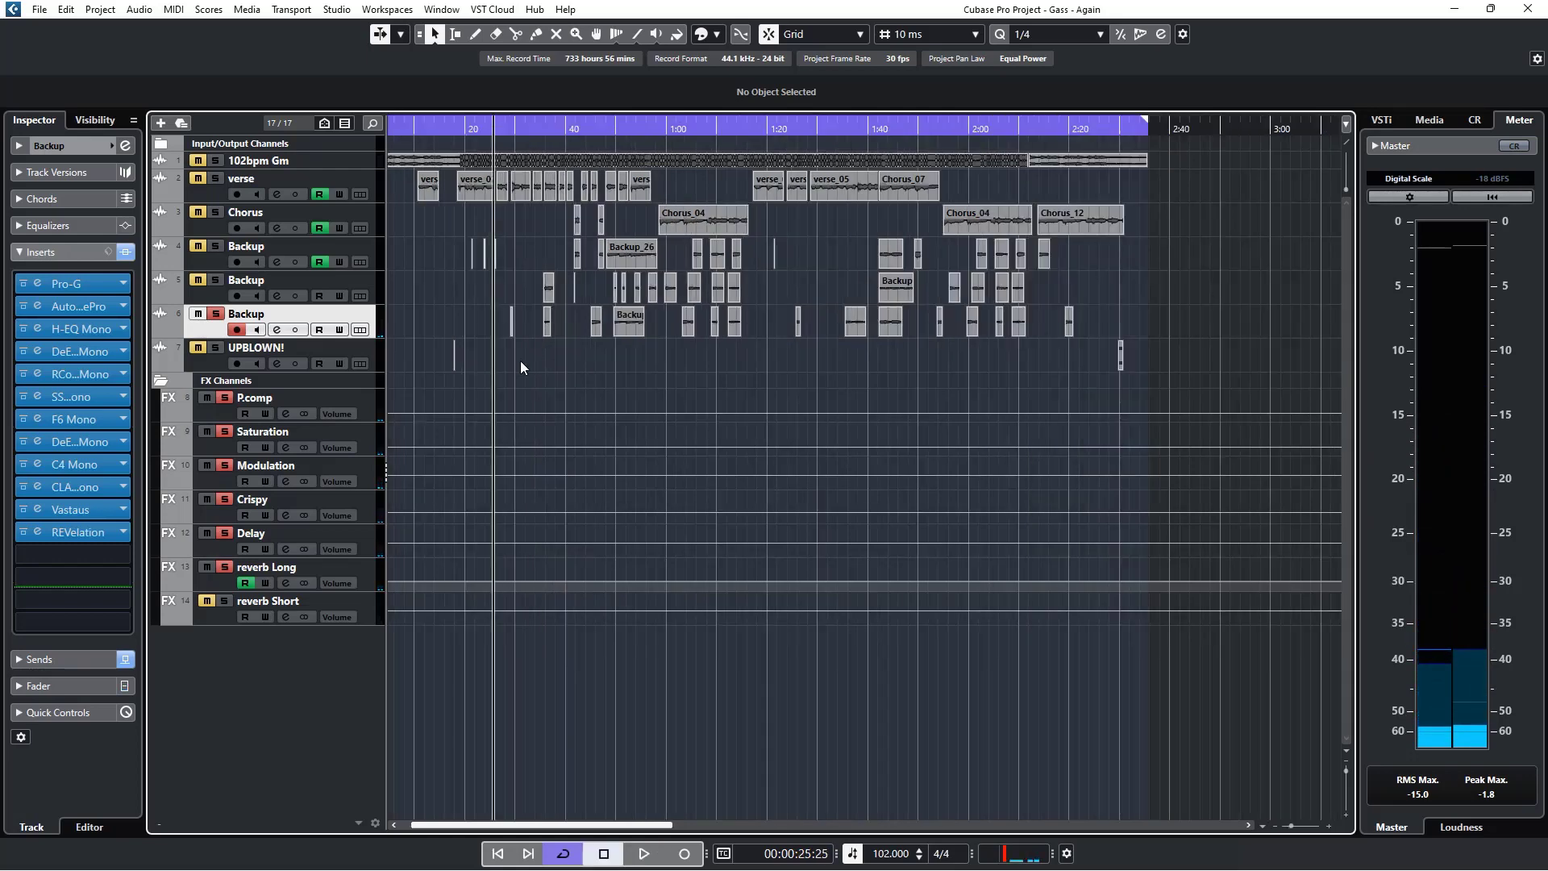
key(space)
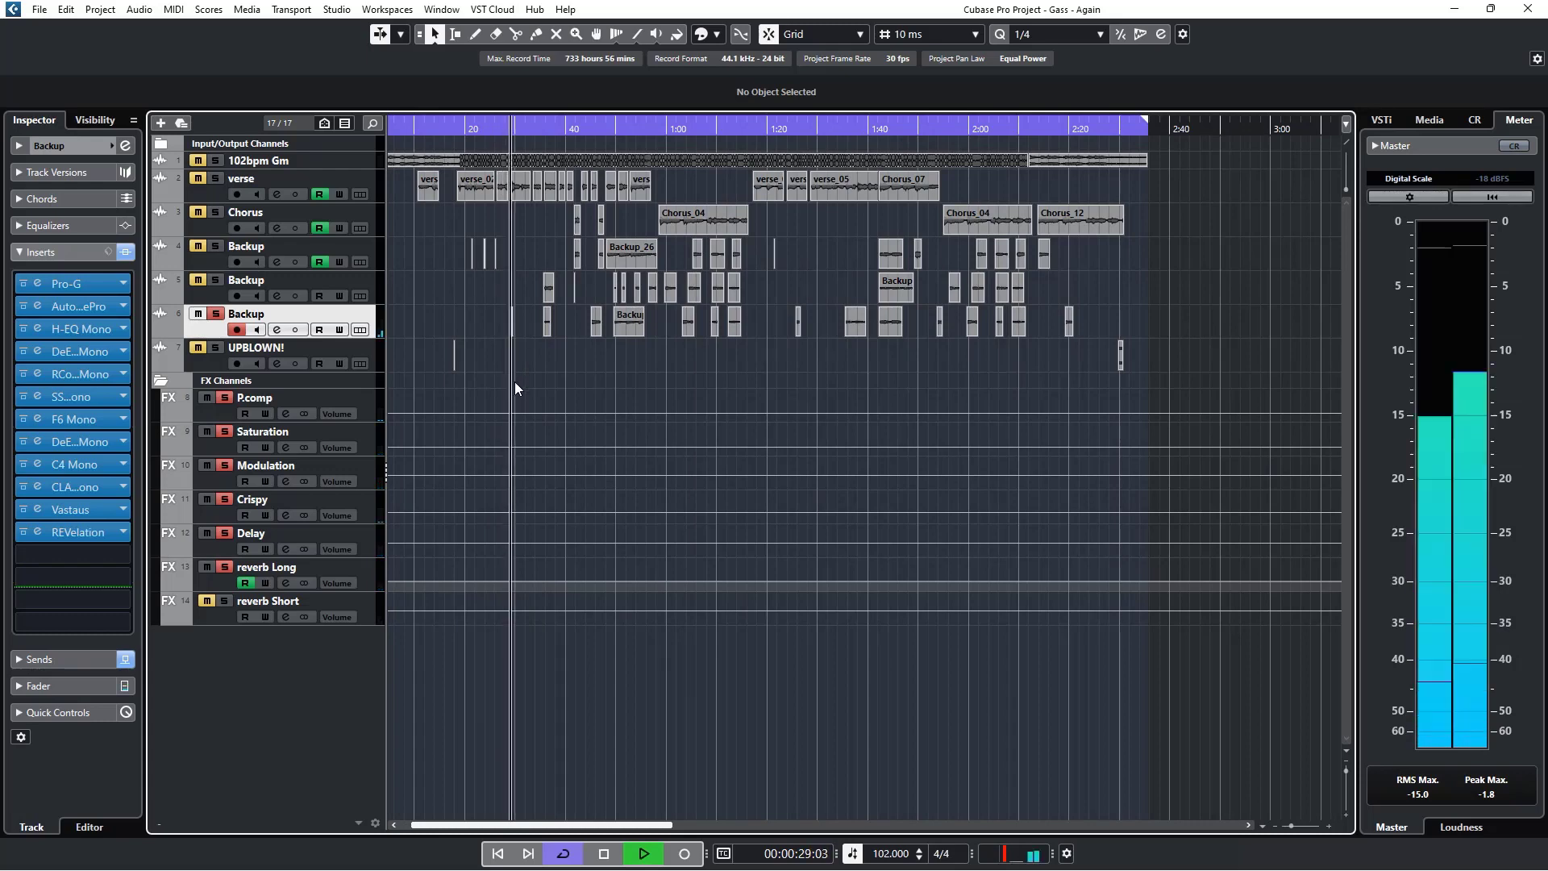
key(space)
drag(508, 141, 549, 338)
key(space)
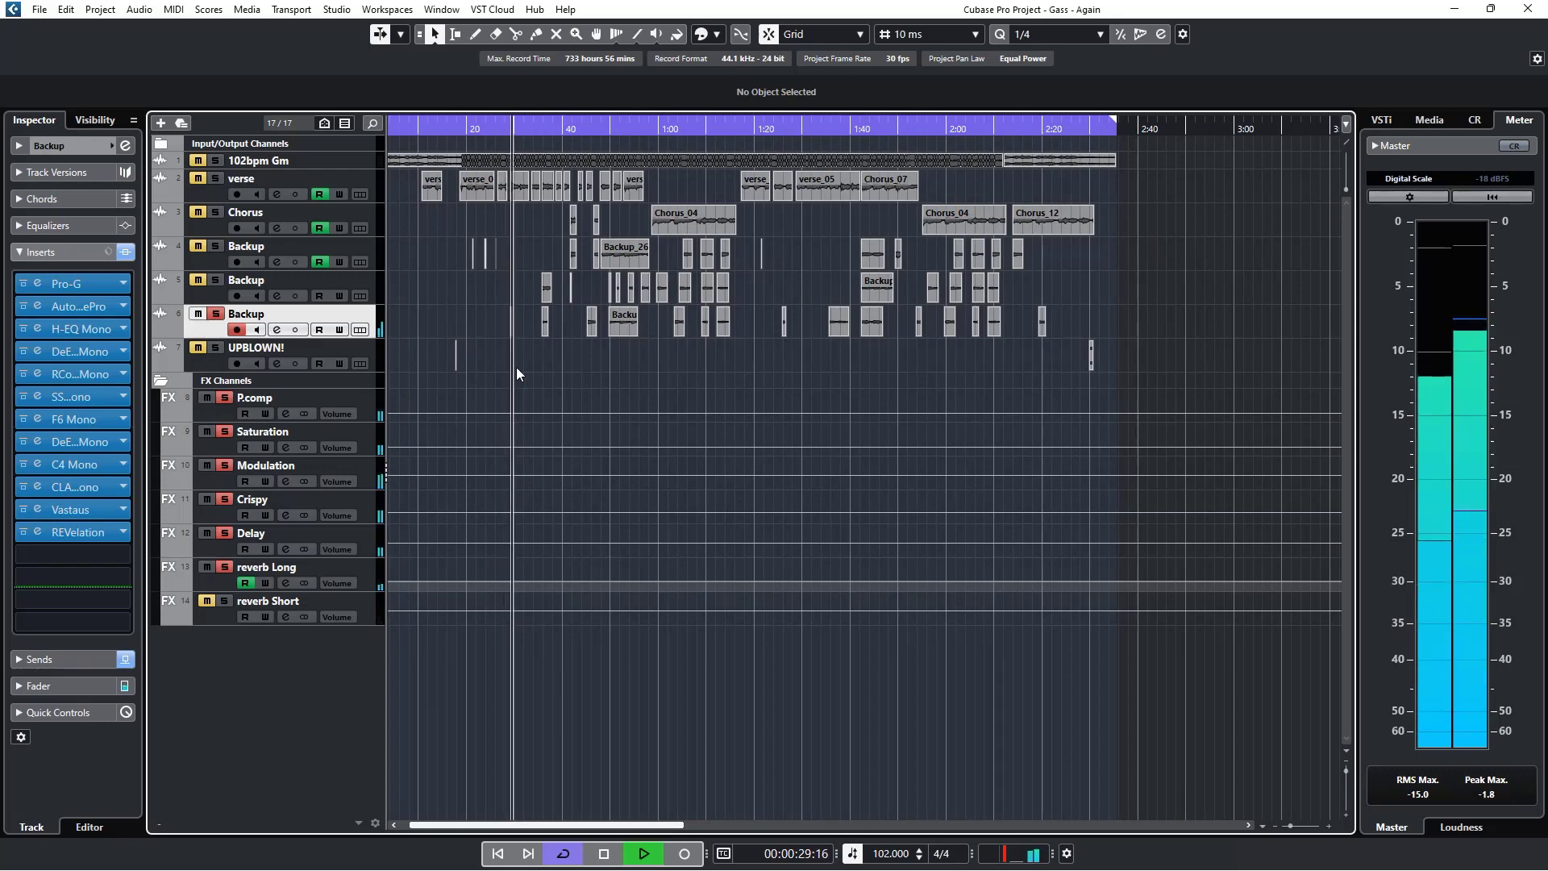
key(space)
Step: Unsolo the third Backup track and collapse its Inserts section
click(216, 315)
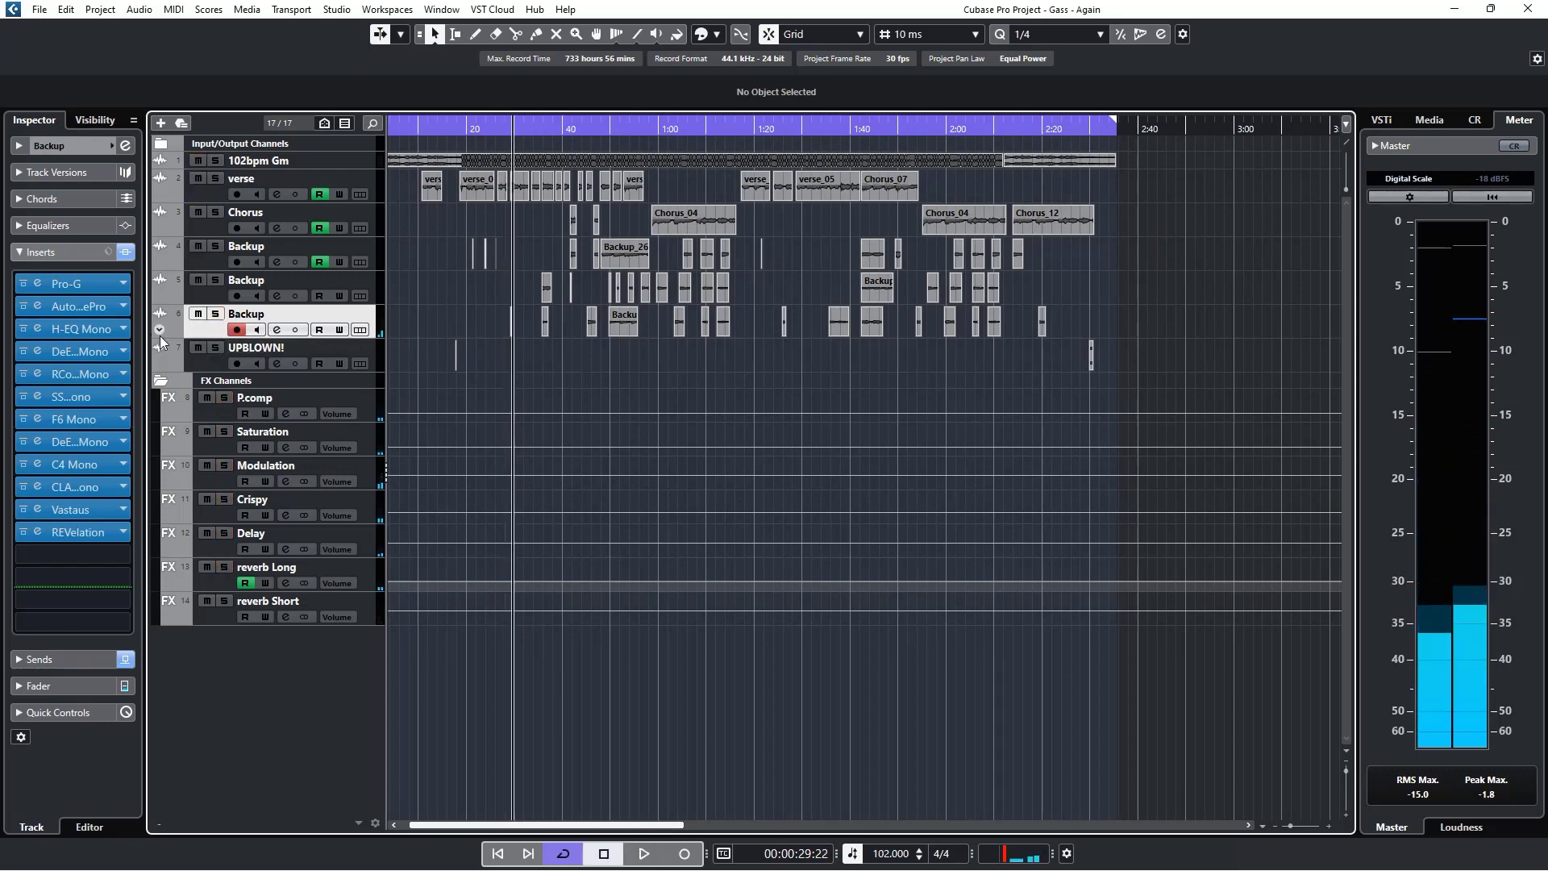
click(61, 251)
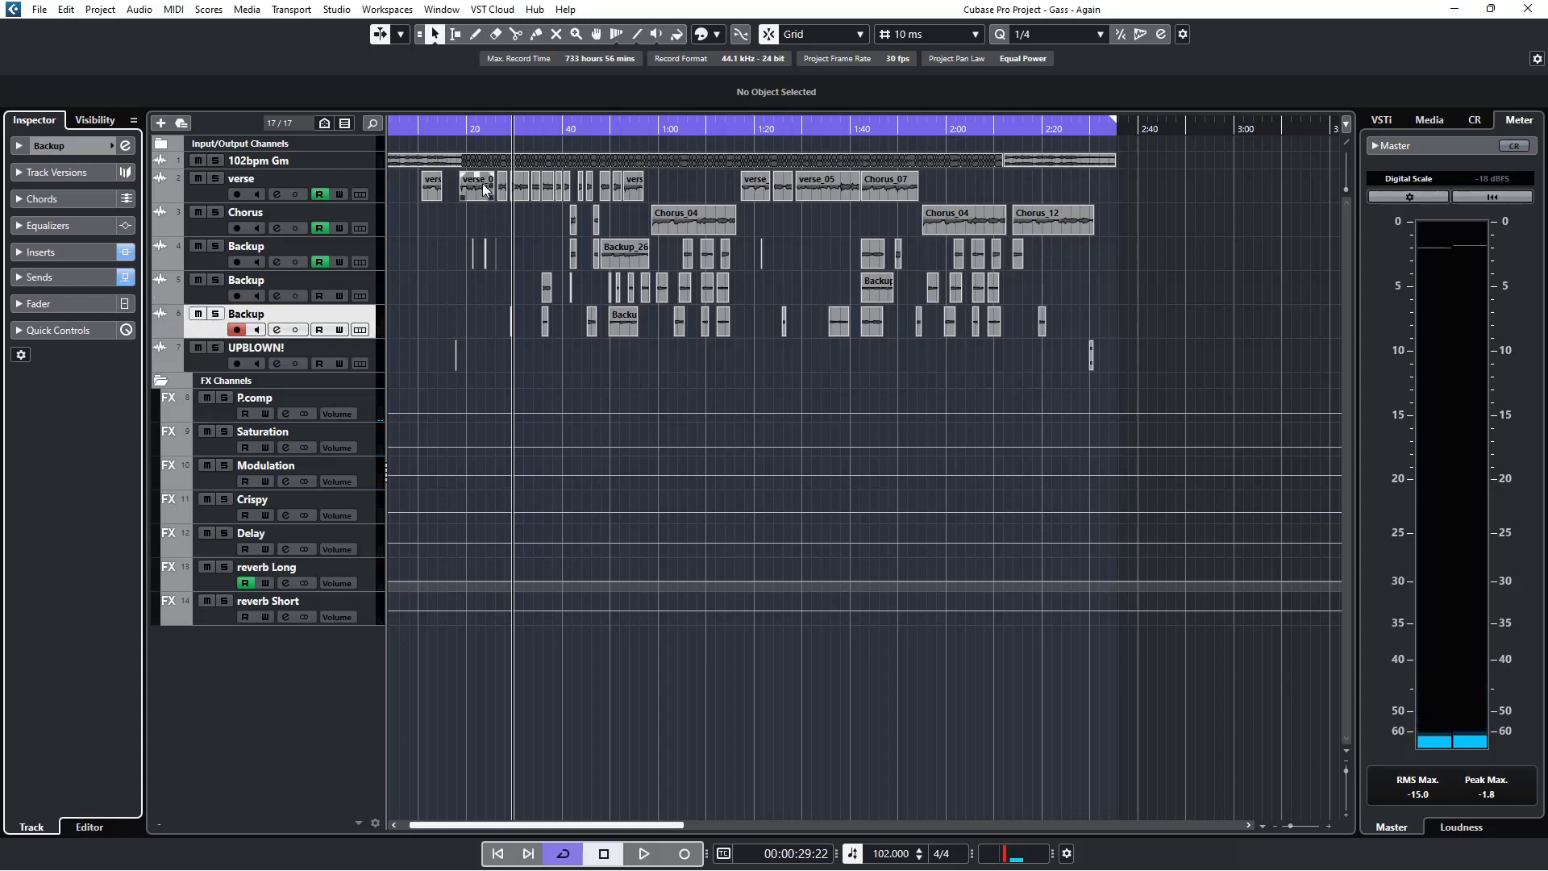
Step: Play the full mix with all tracks from about 0:17, pausing at about 1:18 and resuming playback
click(503, 131)
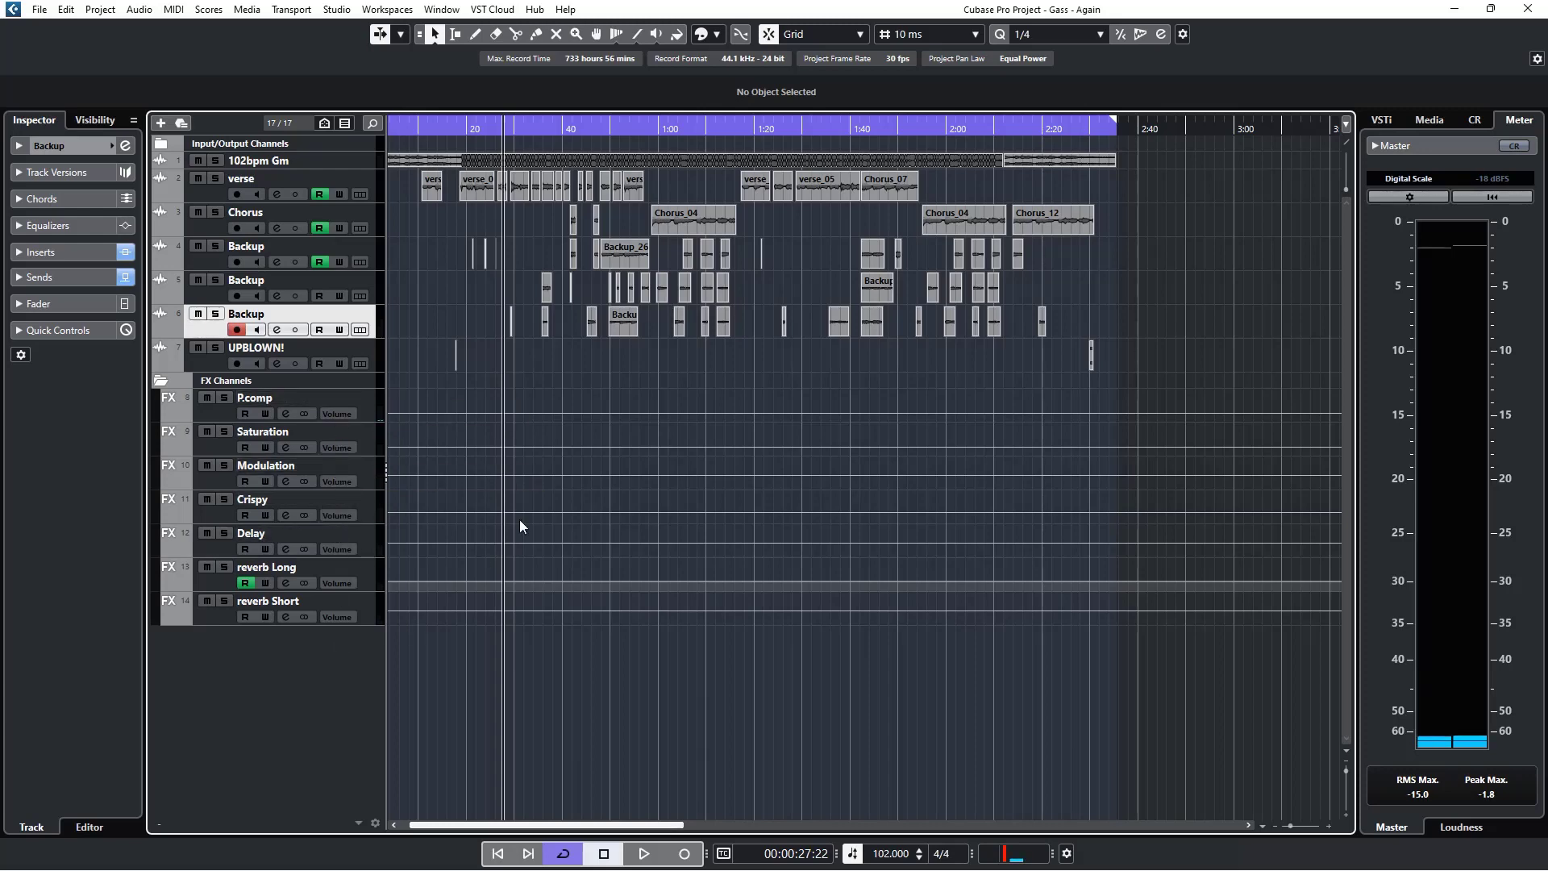
click(457, 130)
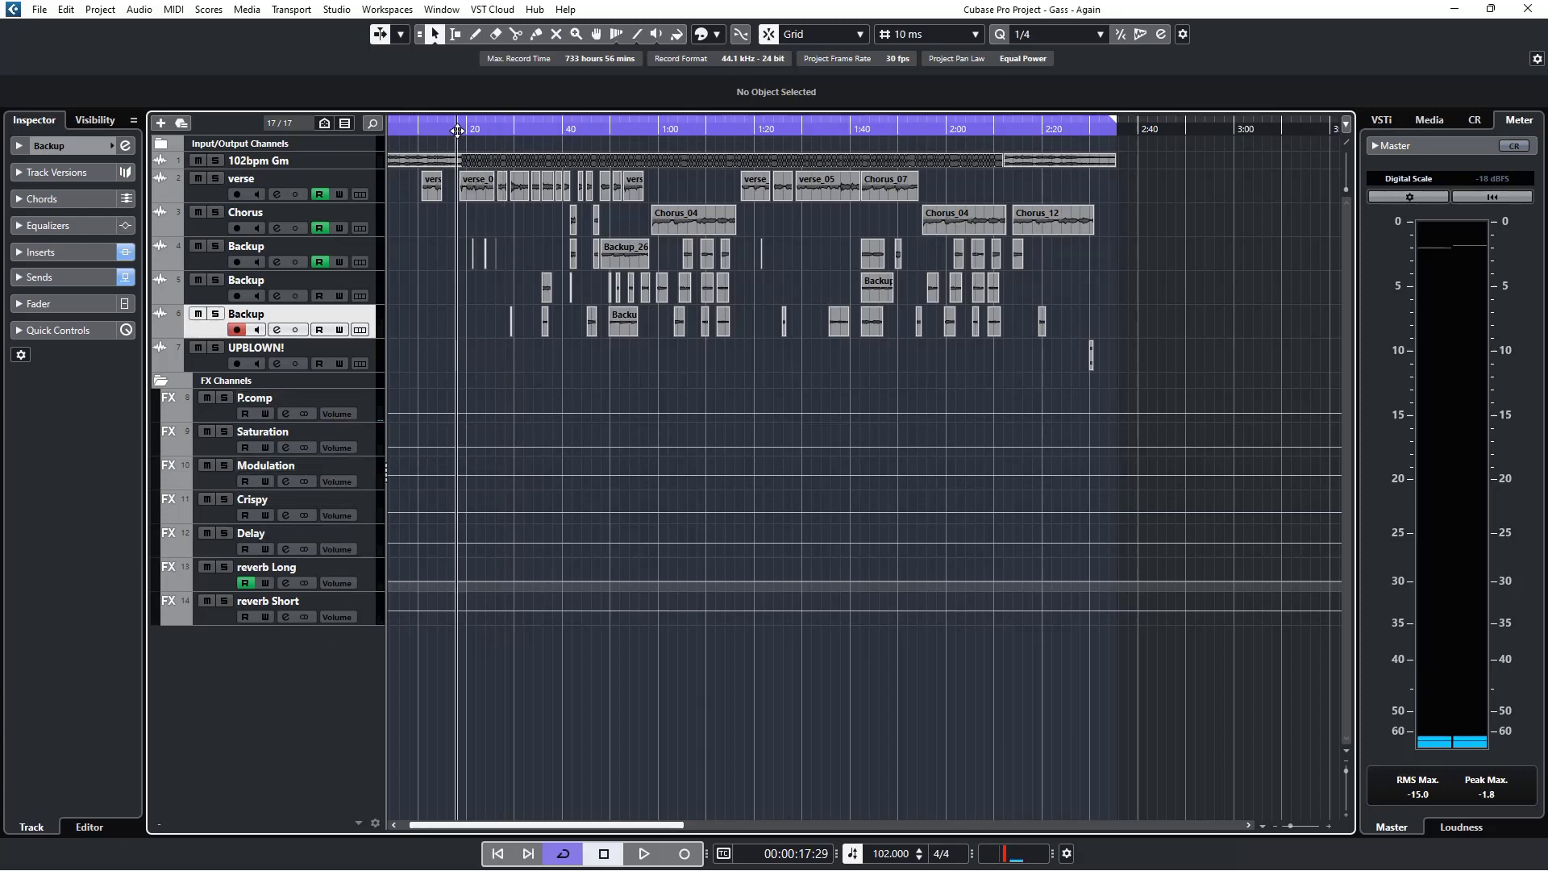
key(space)
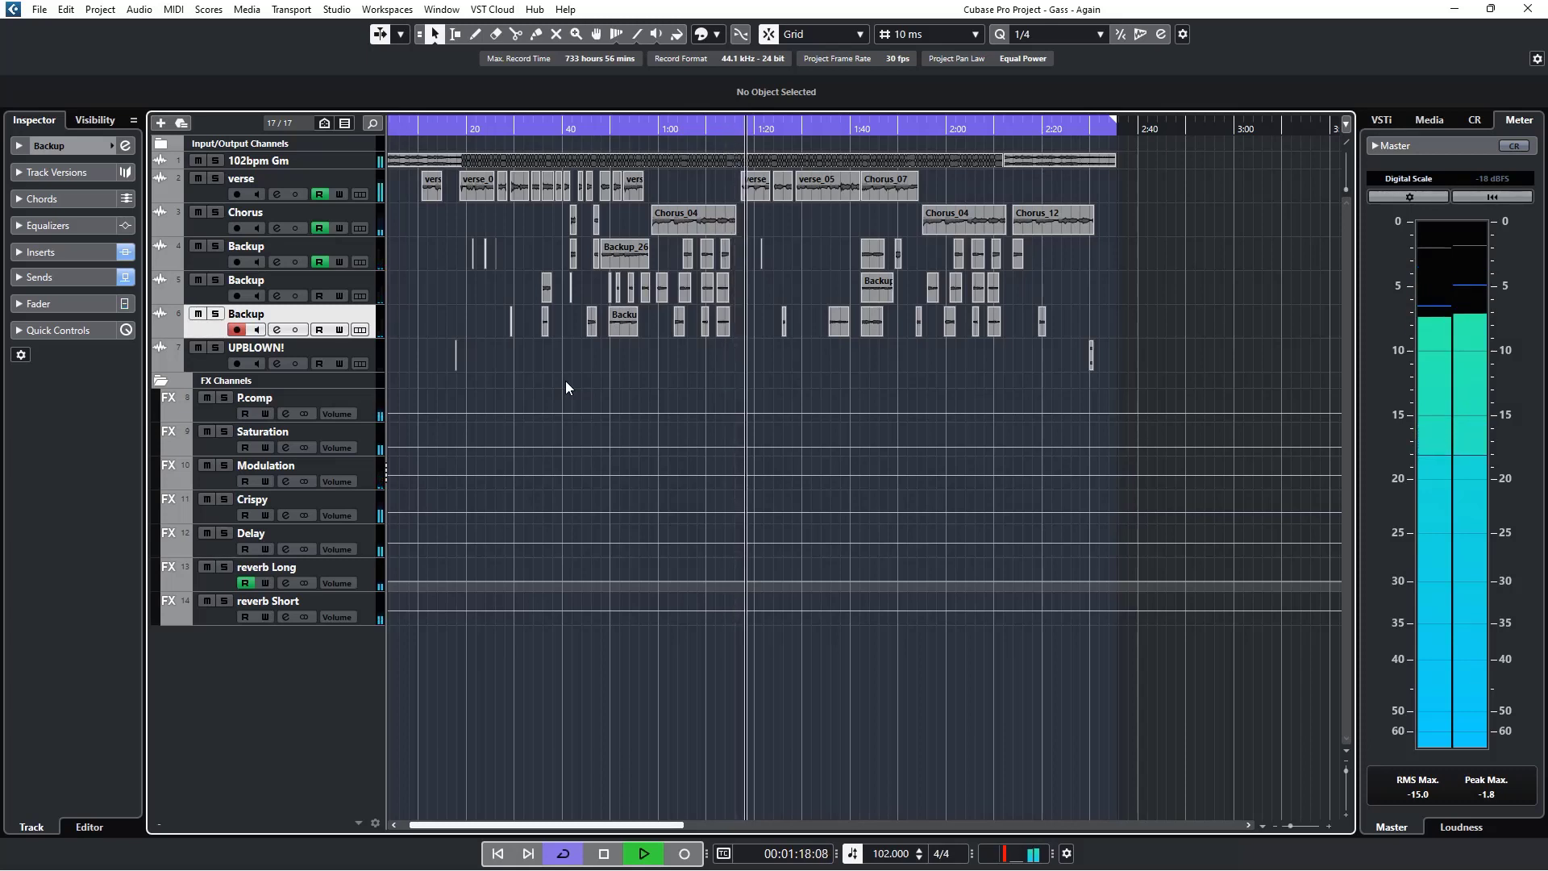
key(space)
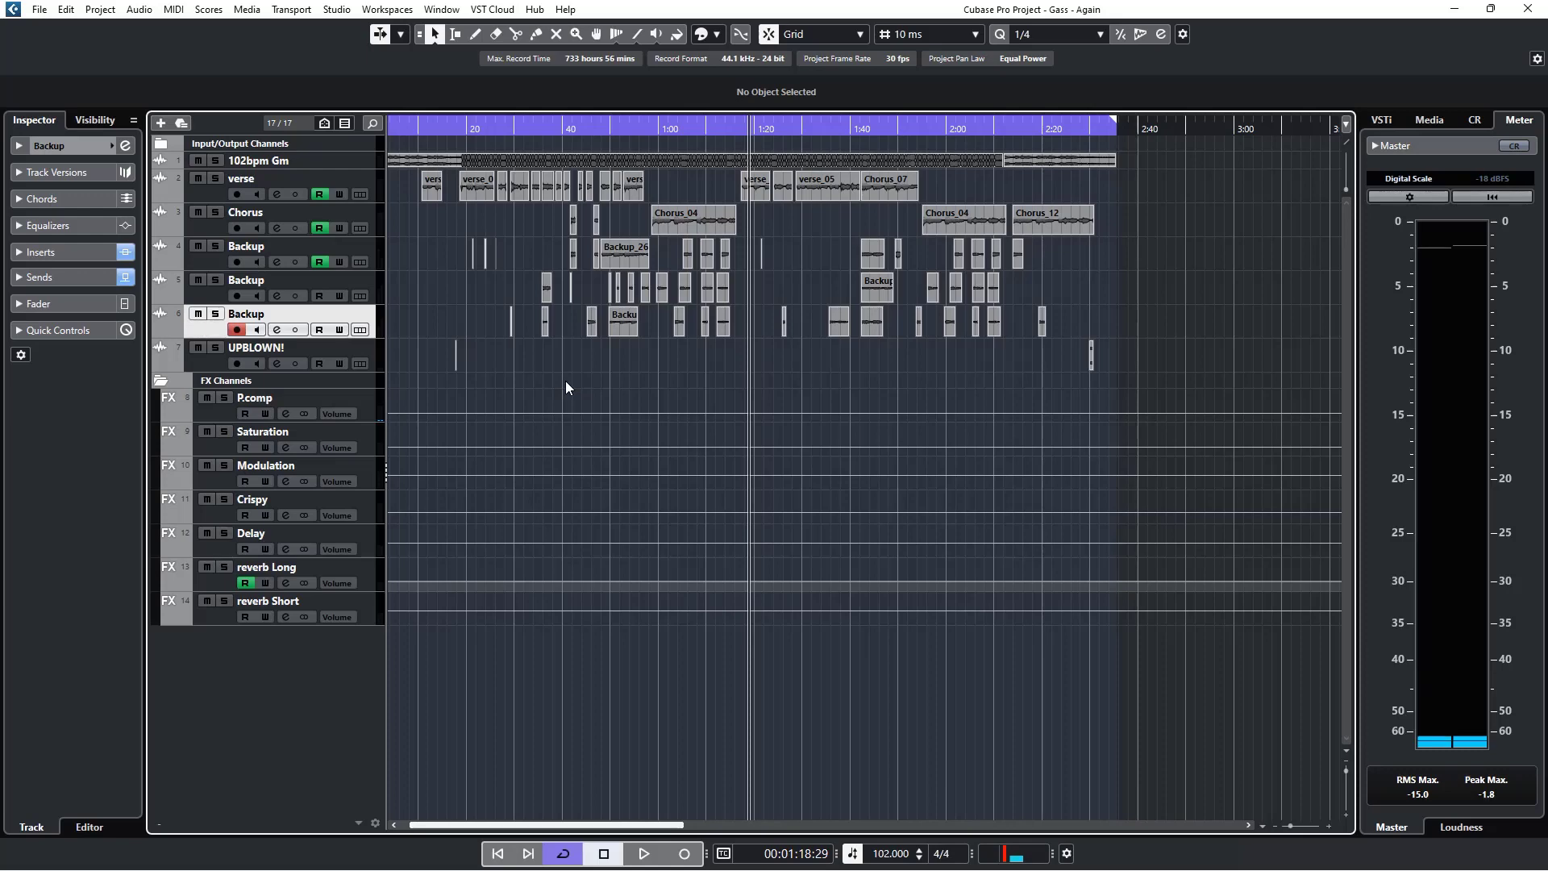
key(space)
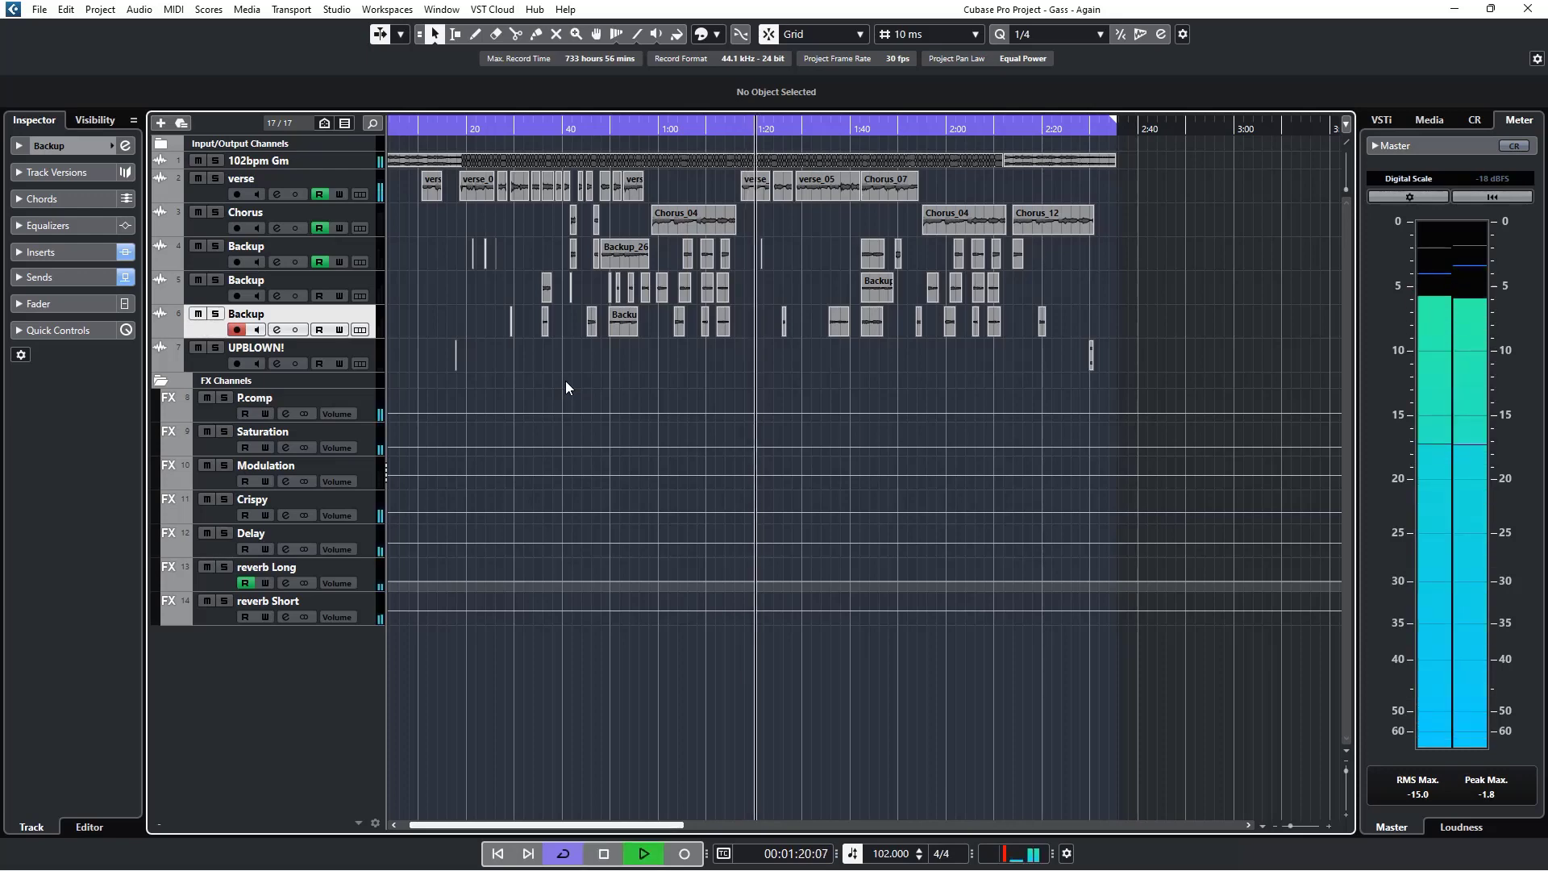